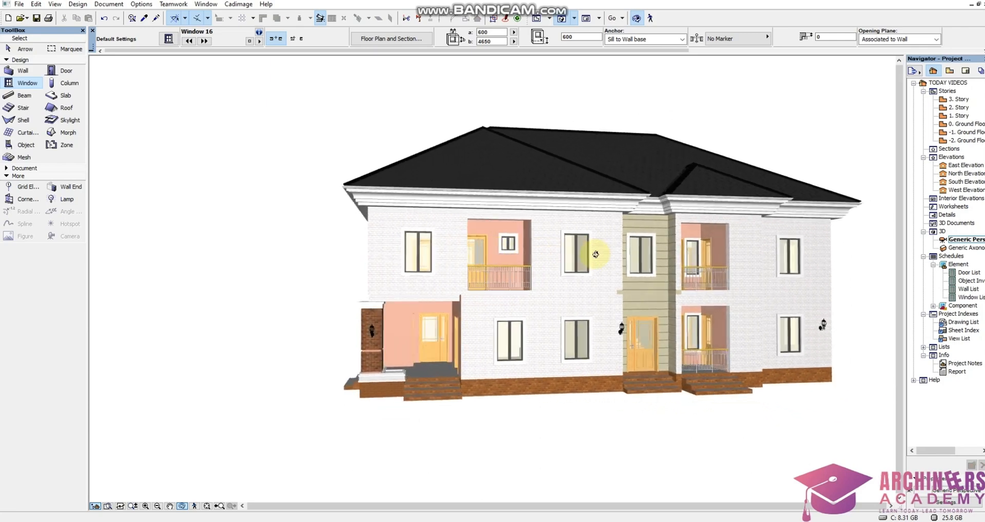
Inspect the two-storey house's exterior from several sides in the 3D view.
drag(438, 256, 542, 252)
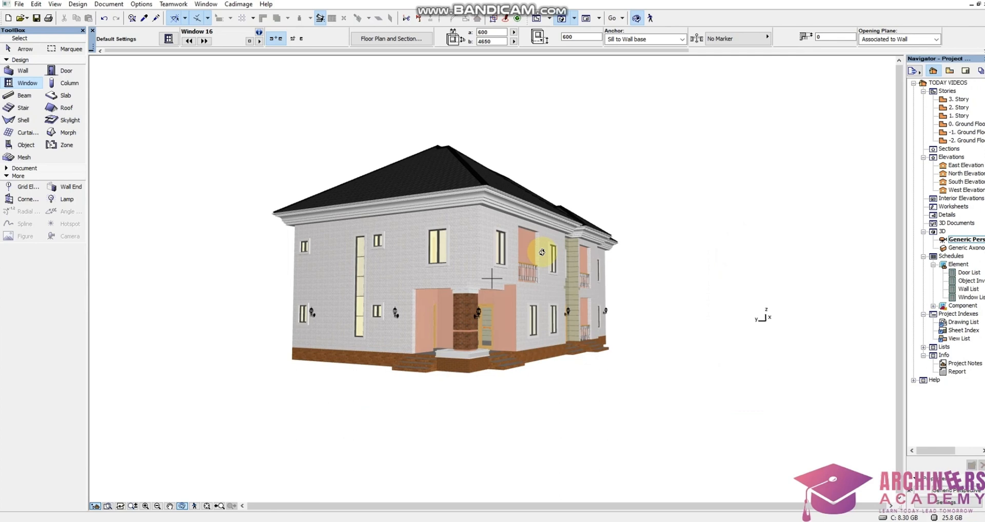
drag(542, 252, 429, 274)
scroll(465, 246, down, 2)
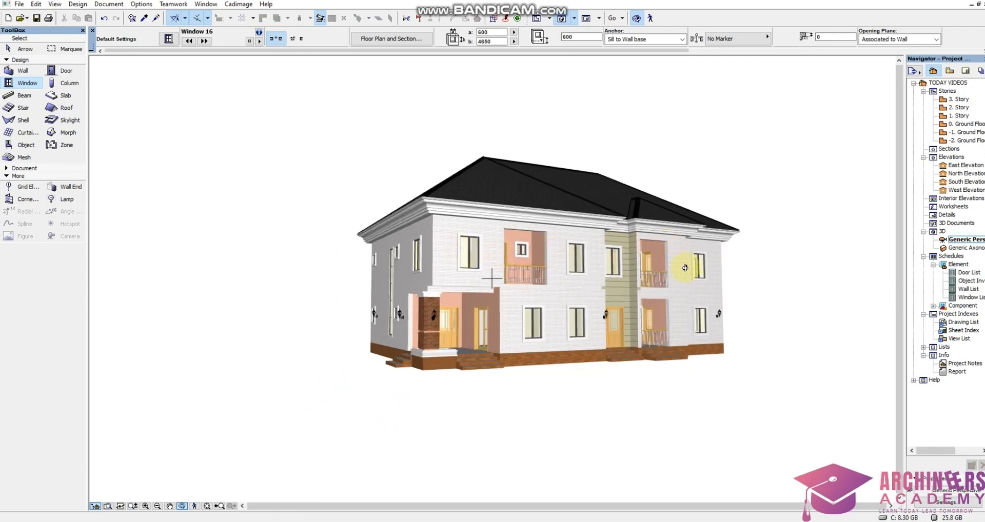
mouse_move(377, 303)
mouse_down()
mouse_move(466, 290)
mouse_move(756, 300)
mouse_move(703, 301)
mouse_up()
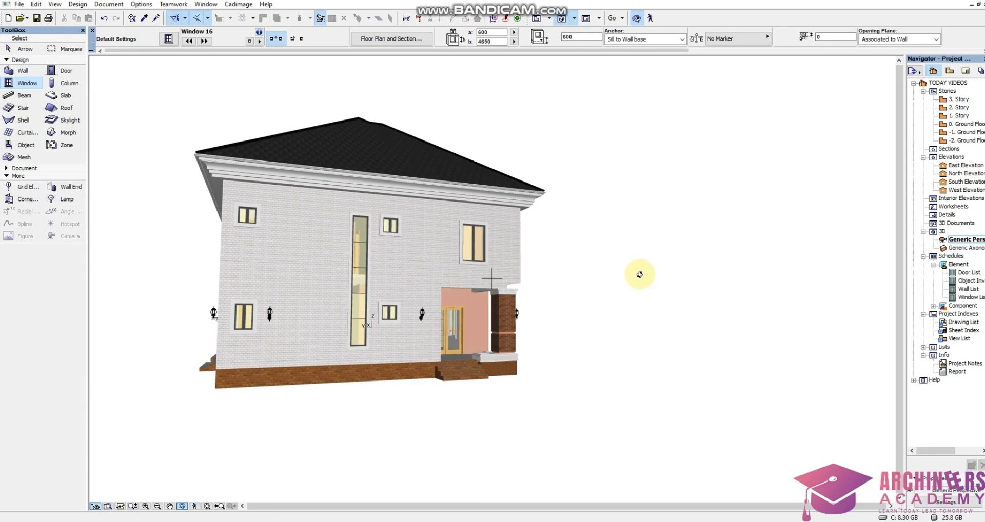
drag(622, 270, 494, 252)
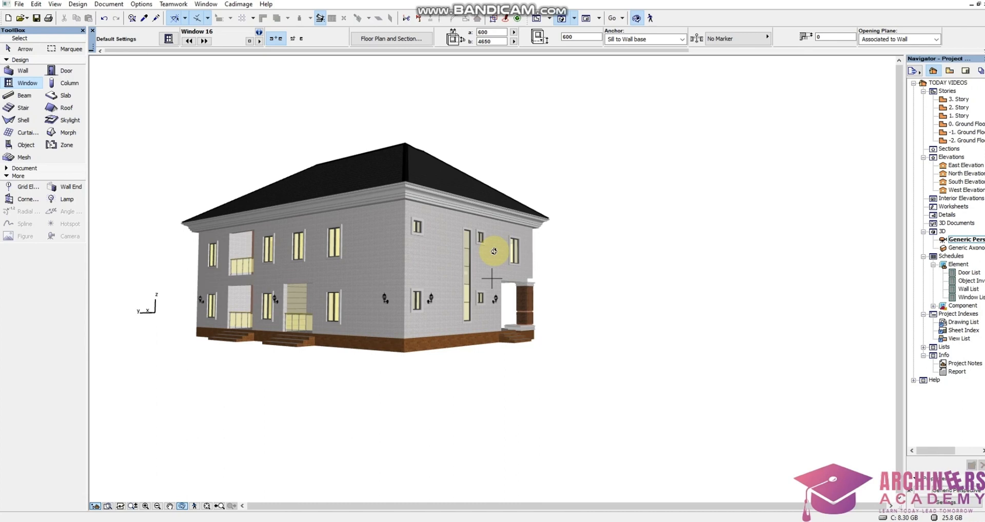
drag(493, 252, 331, 267)
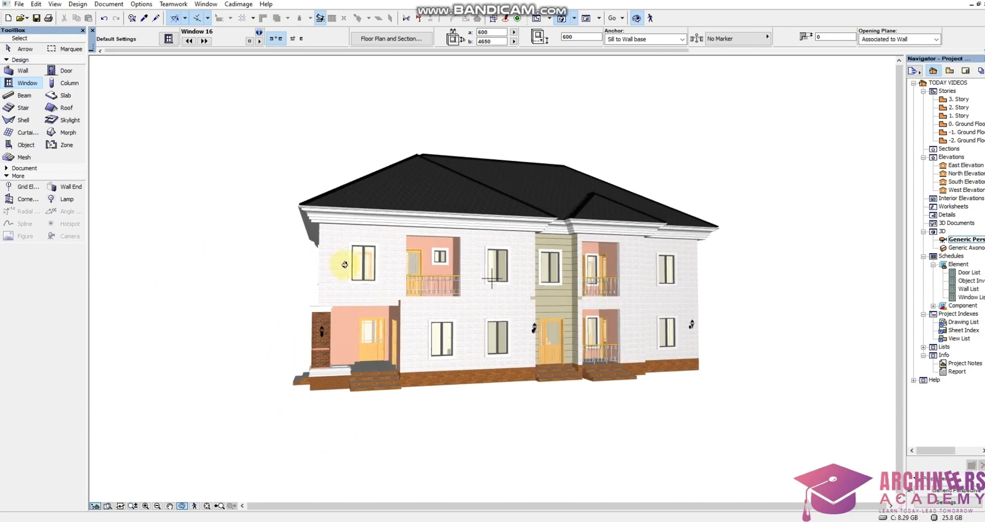
Review the Ground Floor plan, show the complete model in 3D, and return to the plan.
double_click(964, 123)
scroll(419, 226, down, 10)
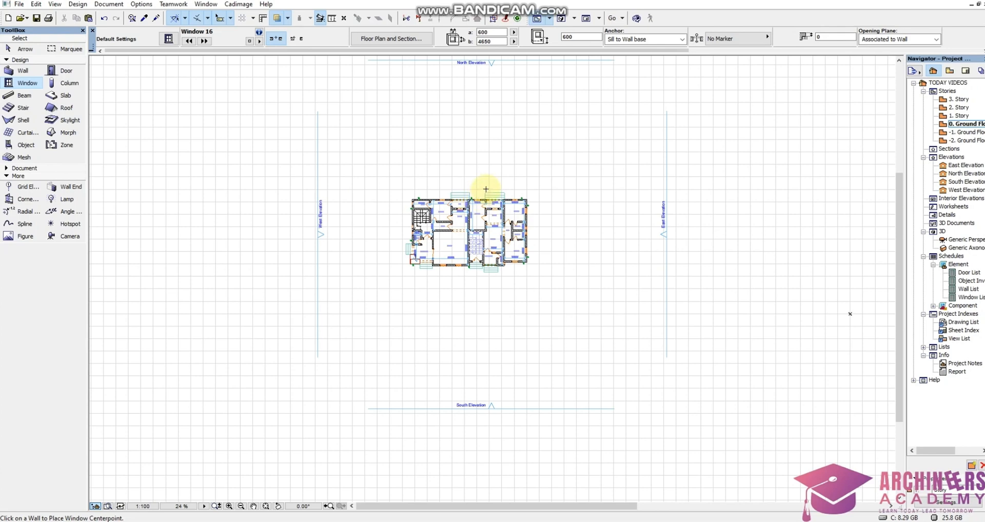
scroll(484, 191, down, 8)
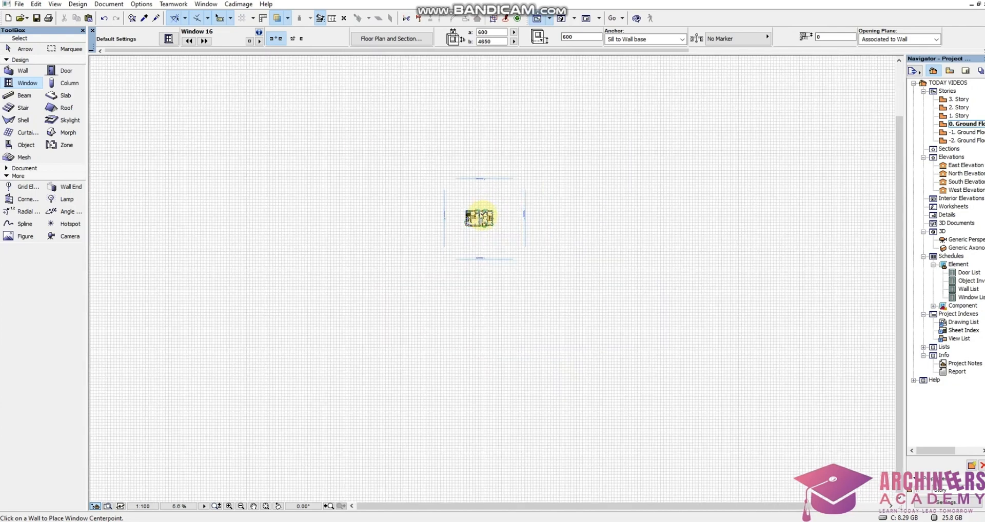
scroll(467, 254, up, 12)
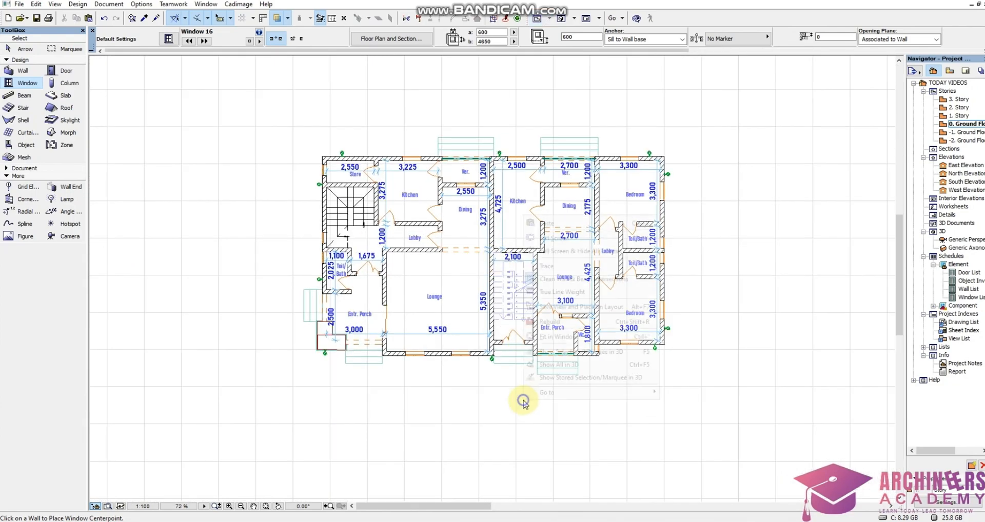
right_click(523, 402)
click(536, 370)
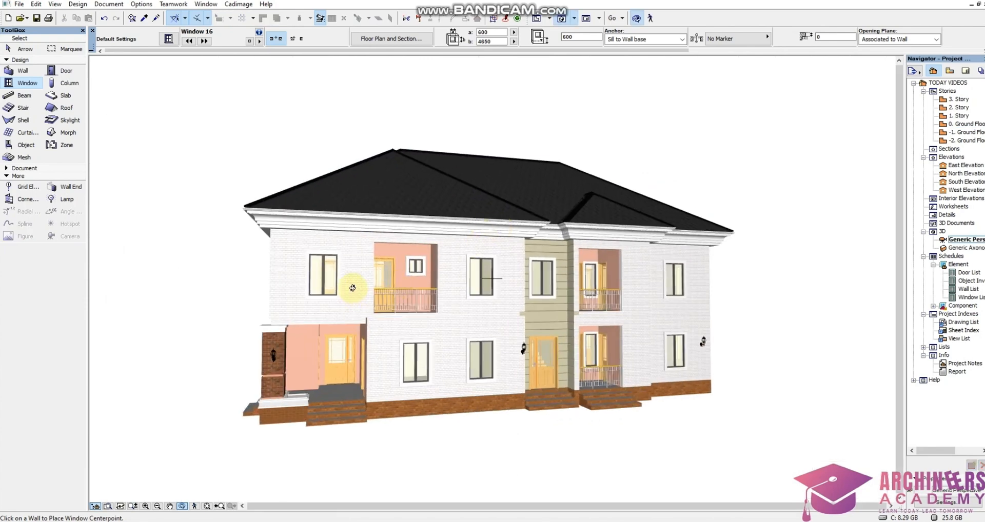
double_click(964, 124)
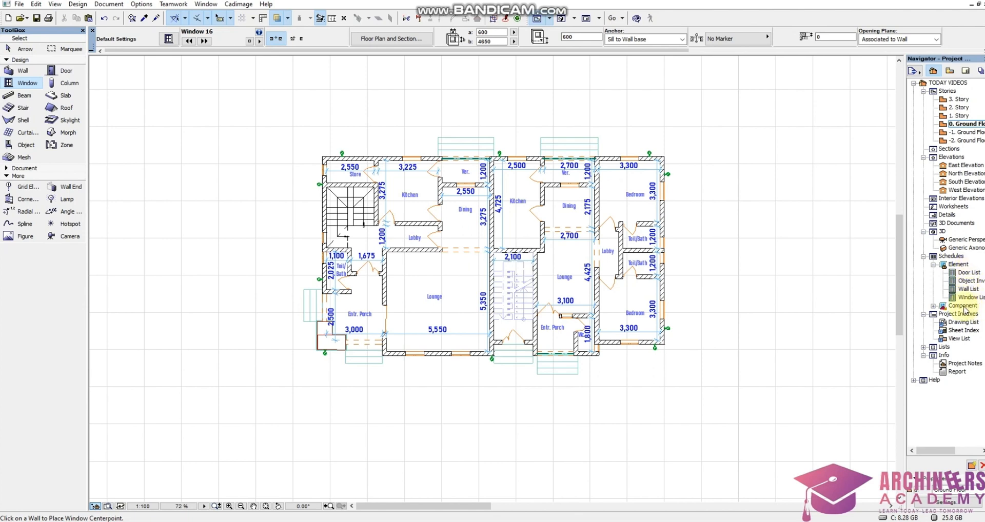
Open the Door List schedule and copy it.
click(968, 273)
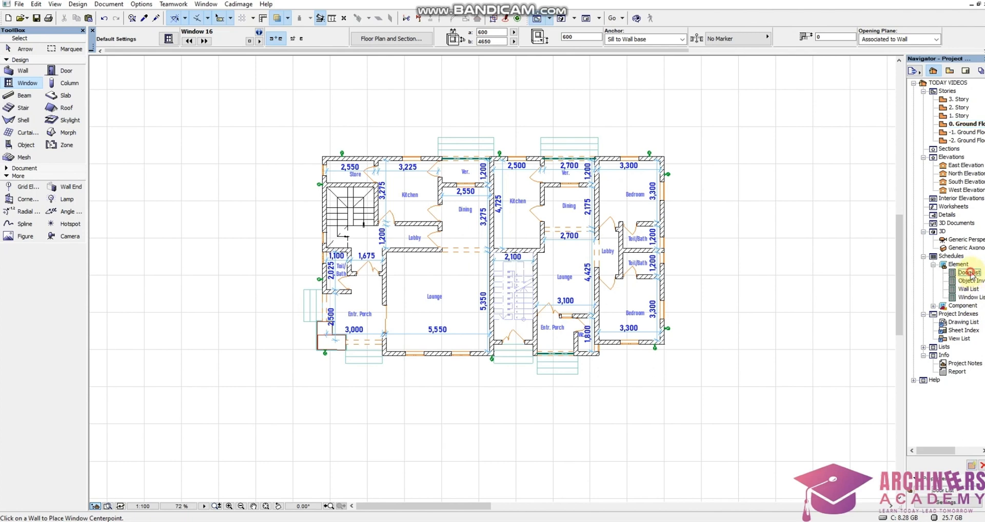
double_click(972, 276)
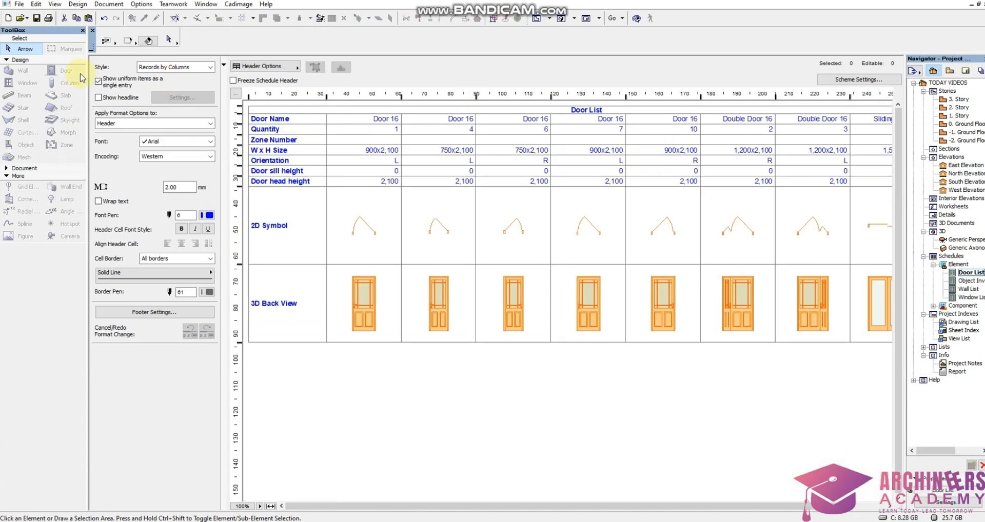
click(36, 5)
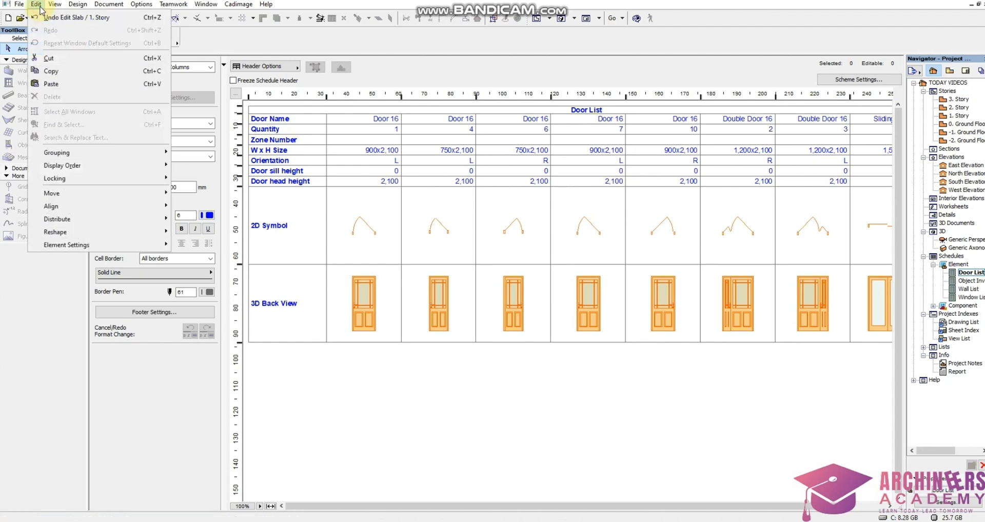
click(51, 72)
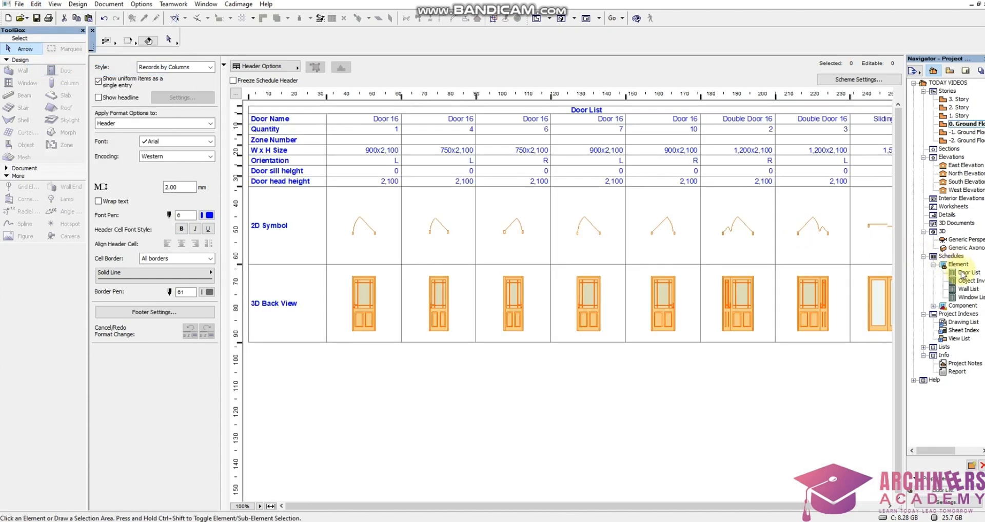
Paste the copied door schedule into the Ground Floor plan.
click(36, 4)
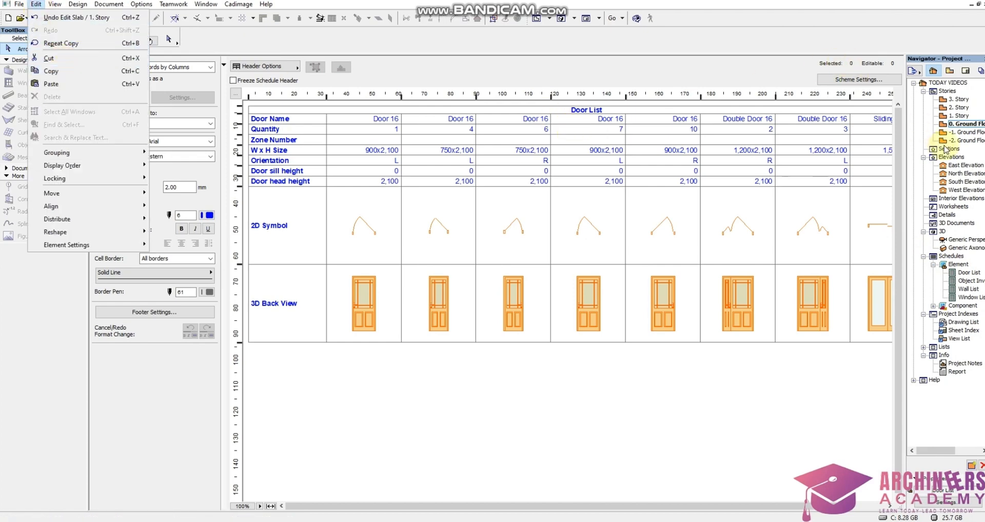
double_click(963, 125)
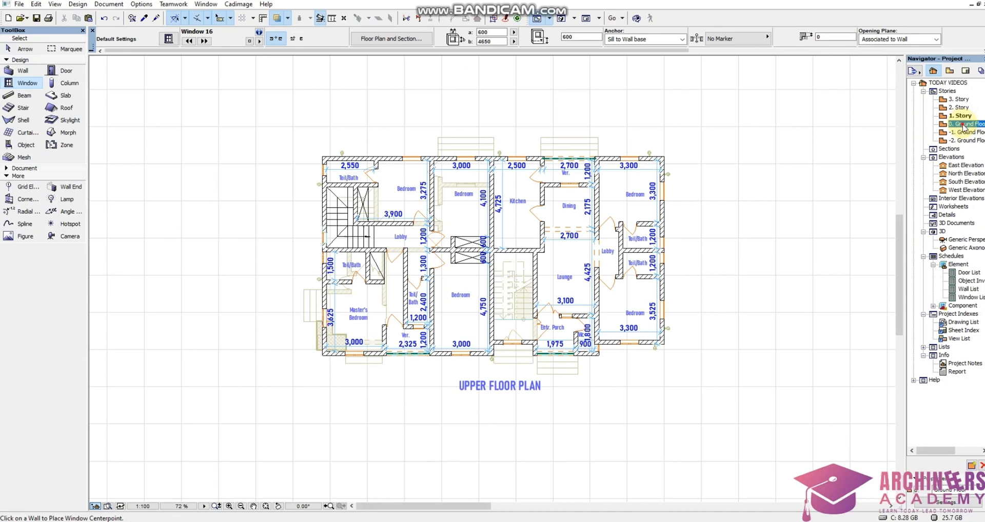
double_click(963, 124)
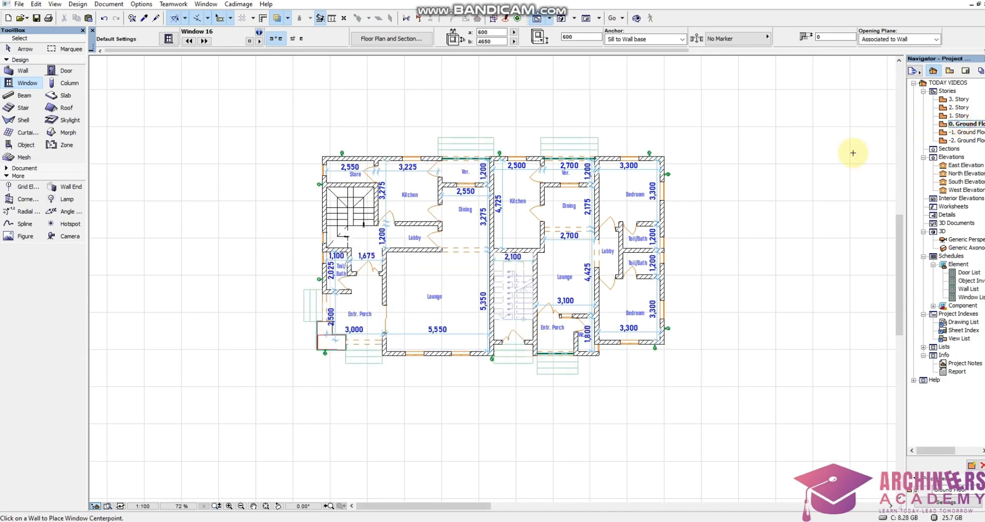
scroll(636, 240, down, 6)
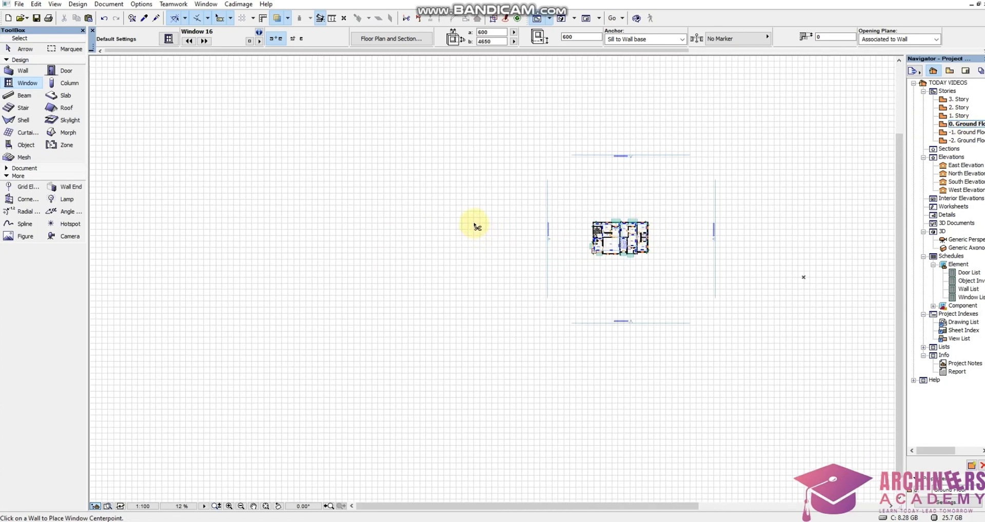
click(473, 220)
key(ctrl+v)
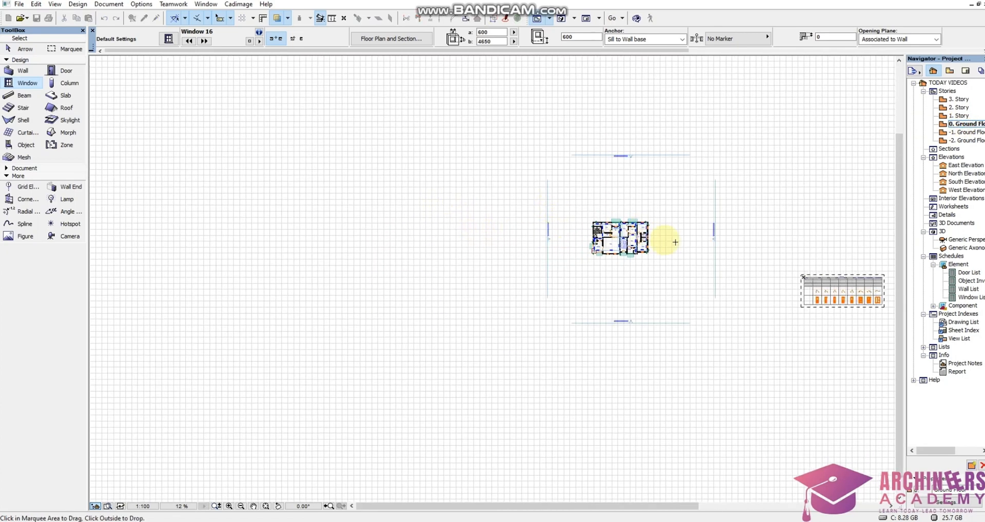
Move the pasted door schedule to the empty area west of the West Elevation marker and confirm its placement.
drag(814, 279, 390, 201)
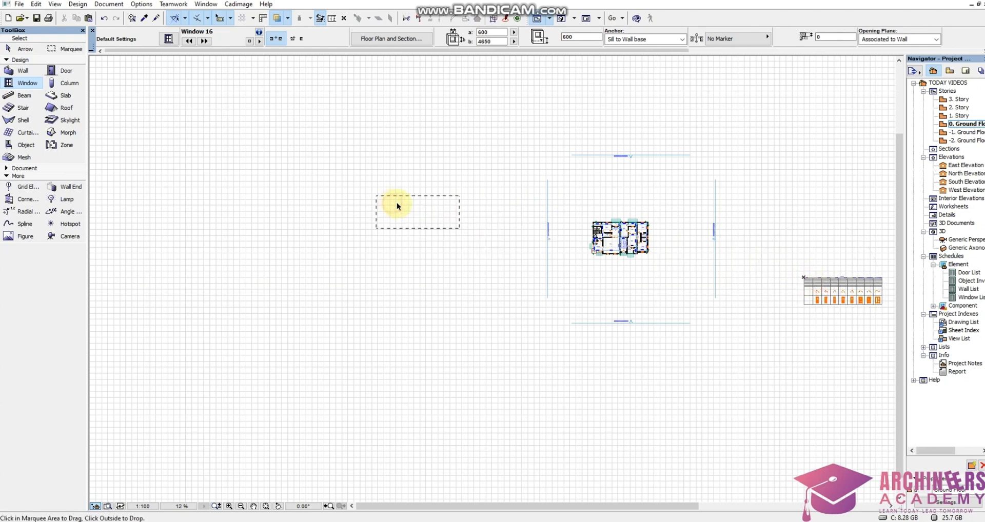
right_click(455, 184)
click(469, 199)
right_click(462, 160)
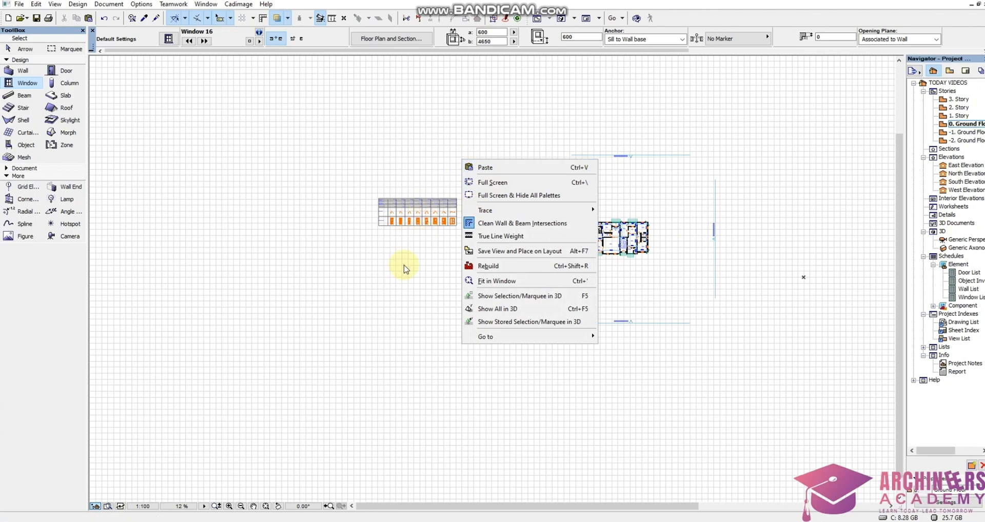
click(402, 261)
scroll(405, 220, up, 6)
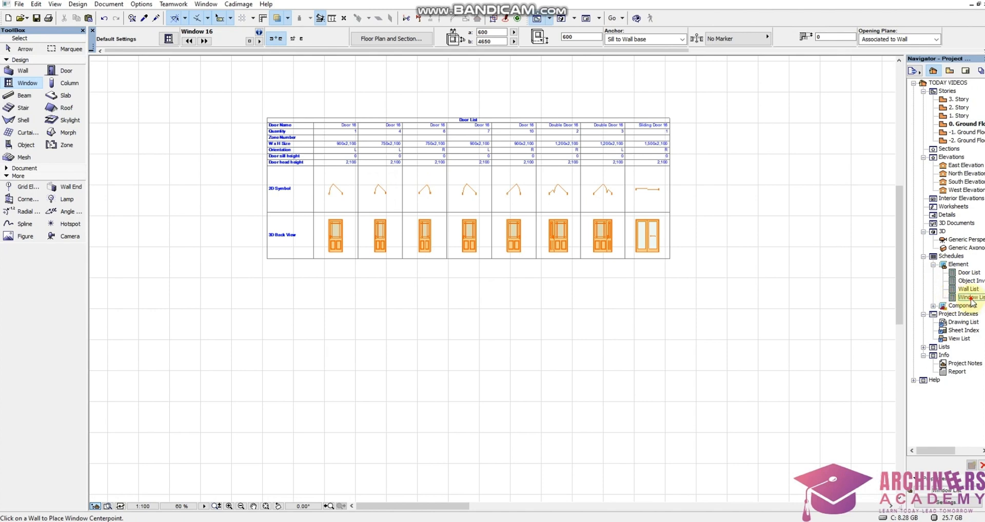
Open the Window List schedule and copy it.
click(966, 298)
double_click(955, 297)
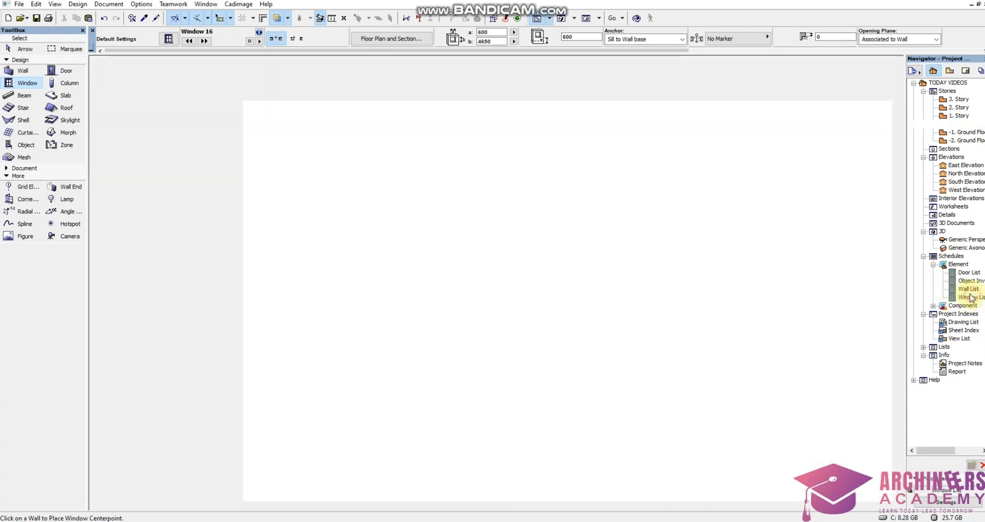
double_click(969, 298)
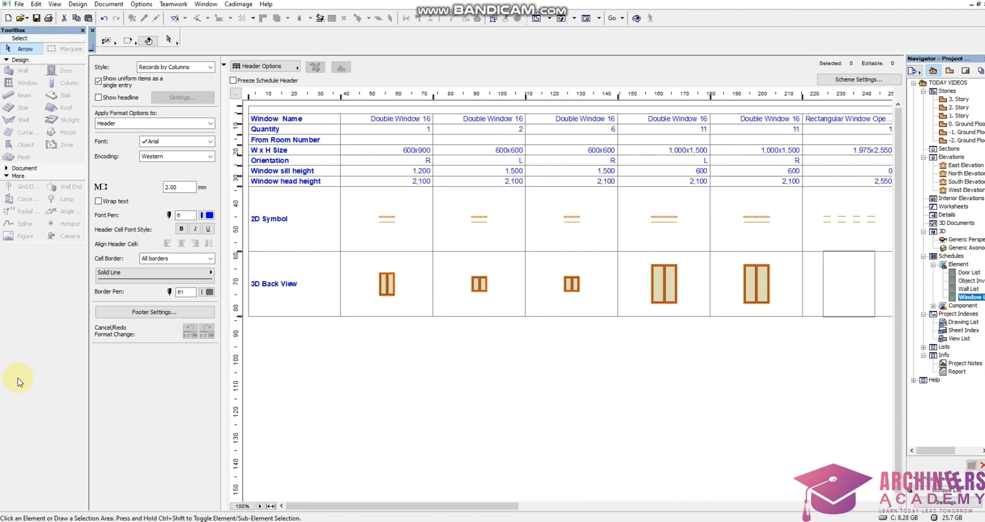
click(36, 4)
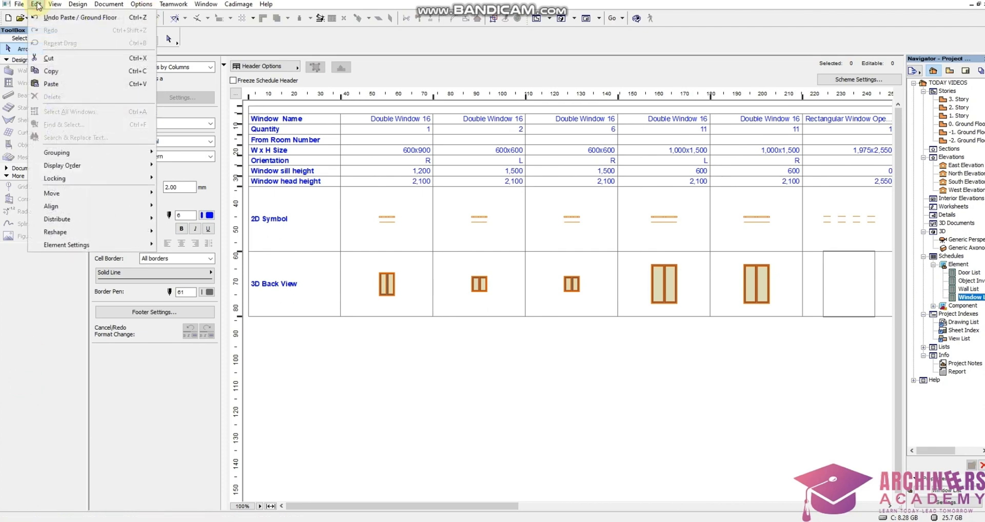
click(66, 75)
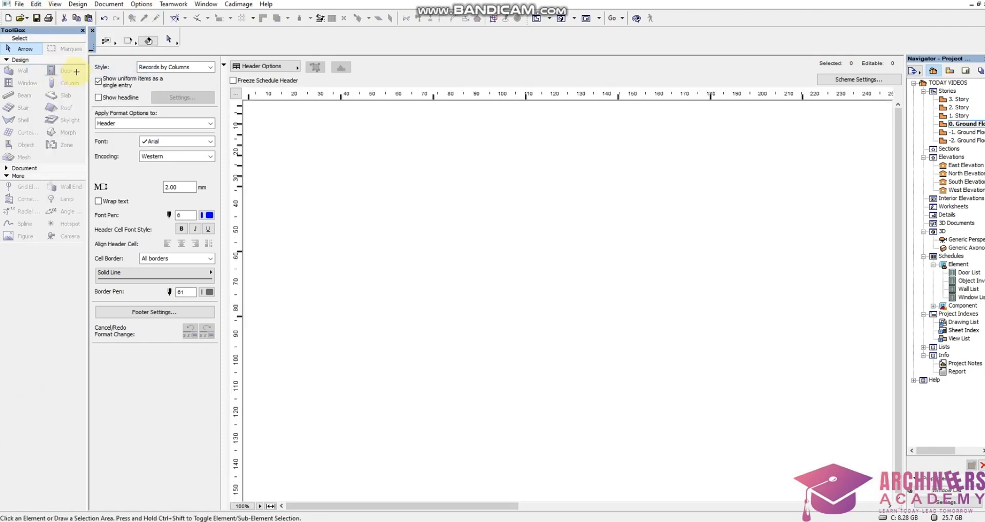
Paste the window schedule at the center of the current Ground Floor view and place it below the door schedule.
double_click(969, 125)
scroll(657, 228, down, 3)
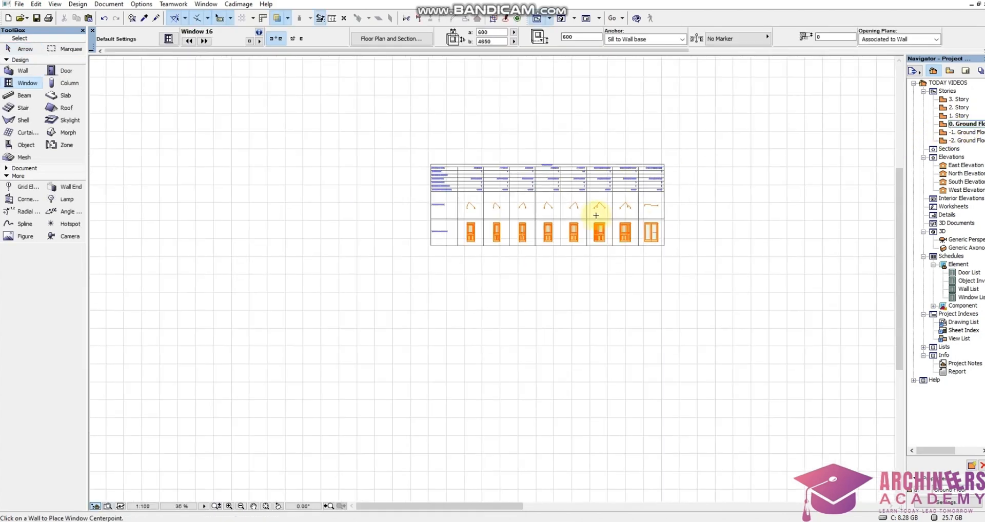
key(ctrl+v)
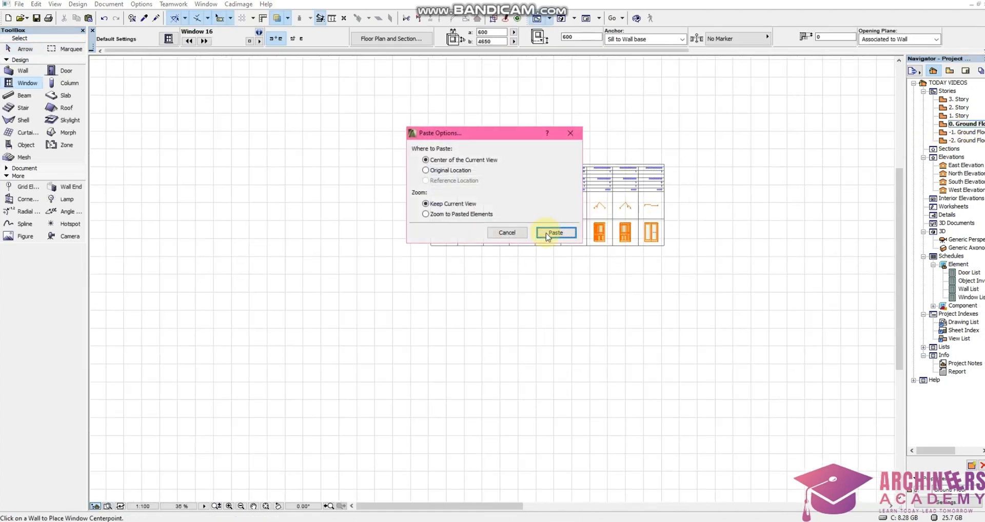
click(548, 232)
click(532, 284)
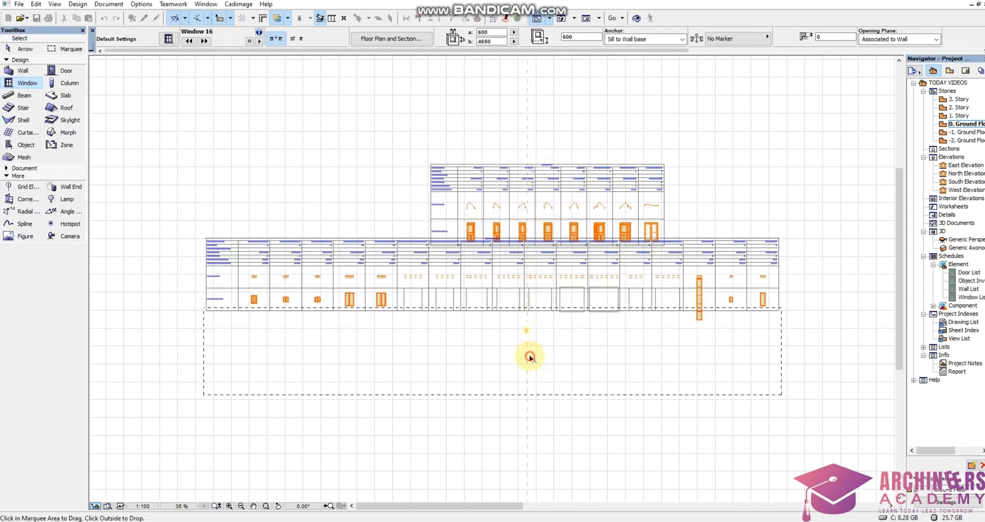
click(528, 356)
right_click(665, 159)
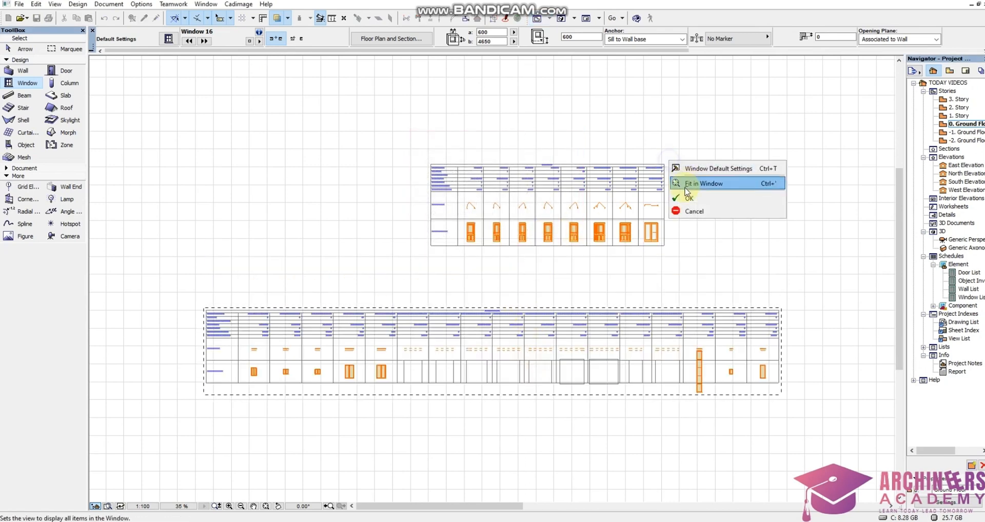
click(686, 196)
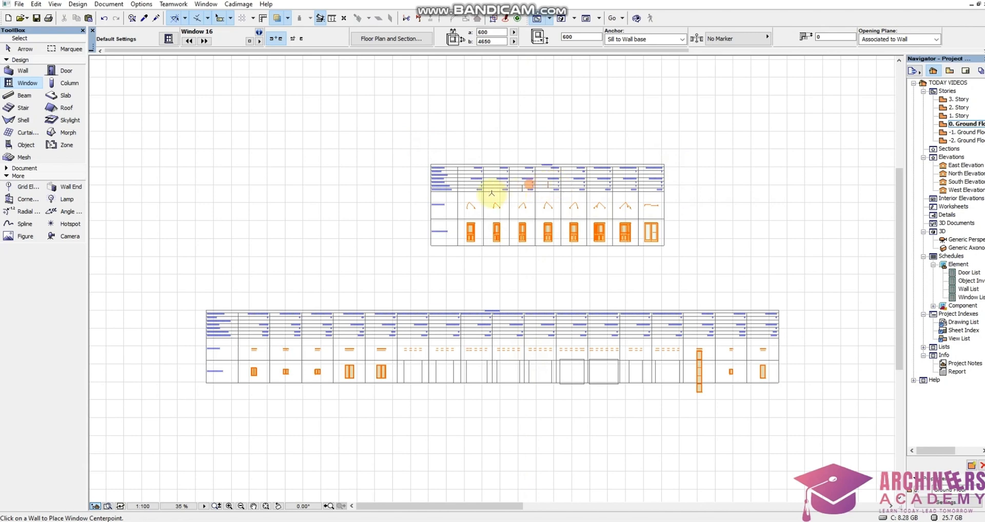
Examine the door names, quantities, sizes and orientations in the pasted Door List.
scroll(545, 190, up, 3)
scroll(505, 195, up, 2)
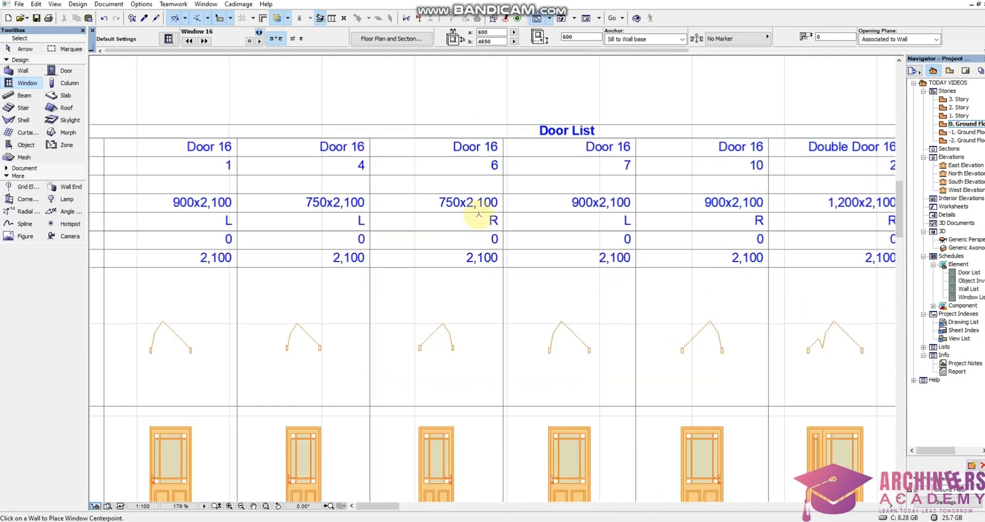
scroll(464, 218, down, 1)
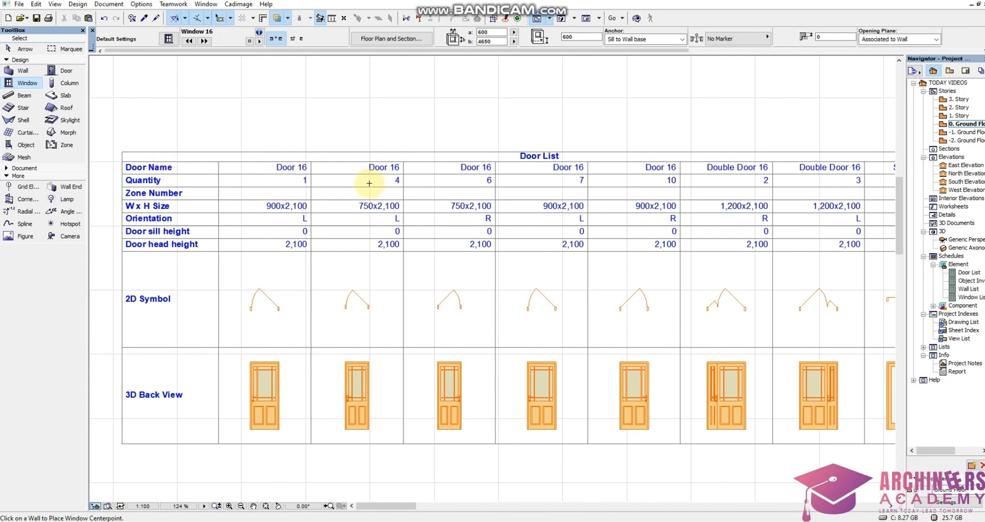
scroll(368, 183, down, 2)
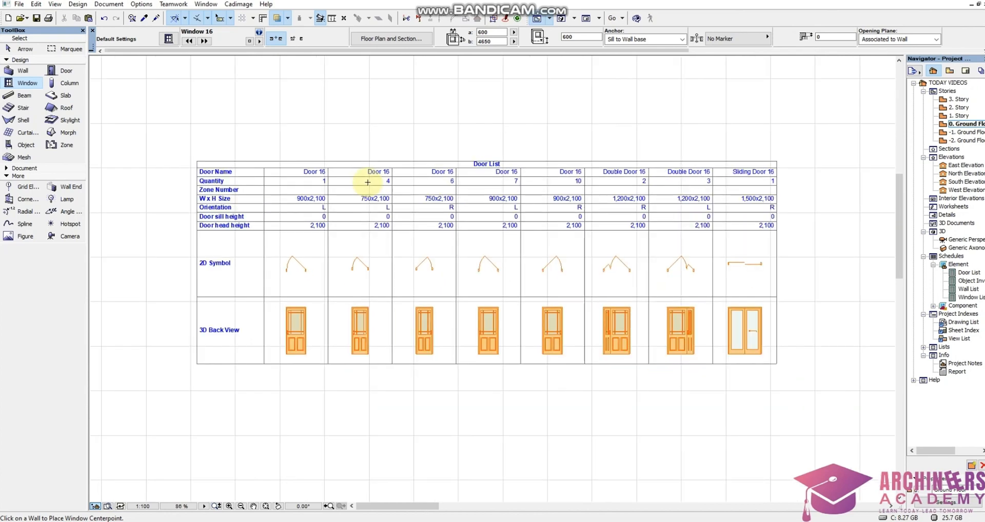
scroll(330, 171, up, 4)
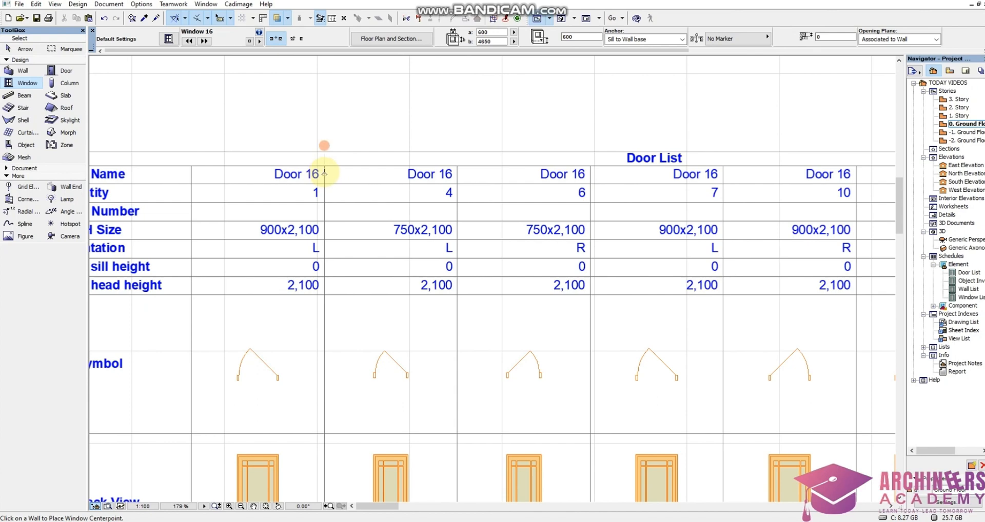
Select all elements of the pasted Door List, check the table's extent and rows, and clear the selection.
scroll(334, 177, down, 1)
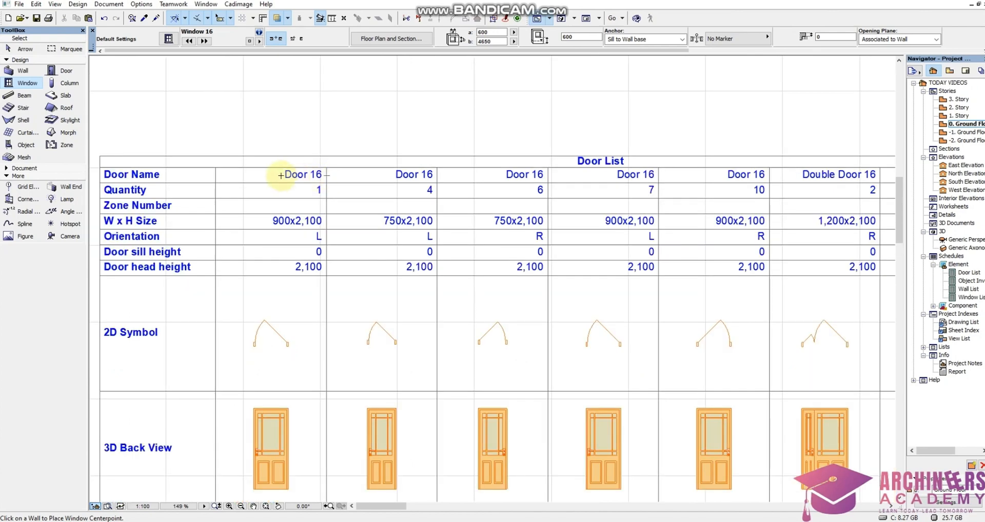
scroll(264, 171, up, 1)
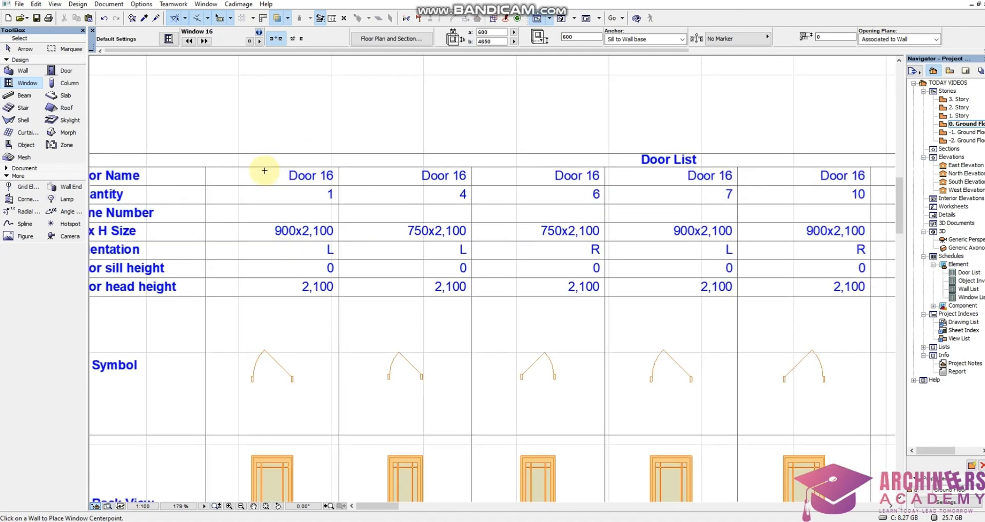
scroll(264, 171, up, 5)
click(274, 207)
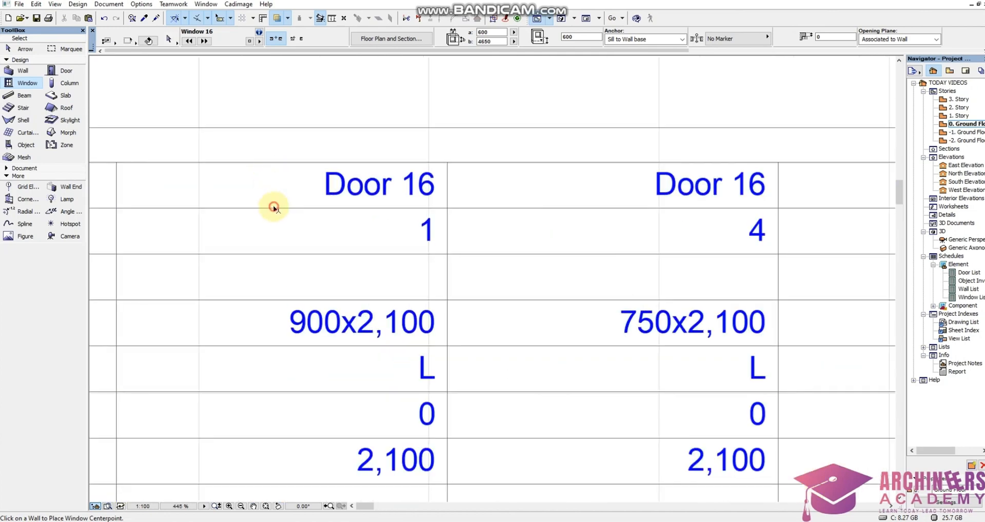
key(ctrl+a)
scroll(401, 165, down, 7)
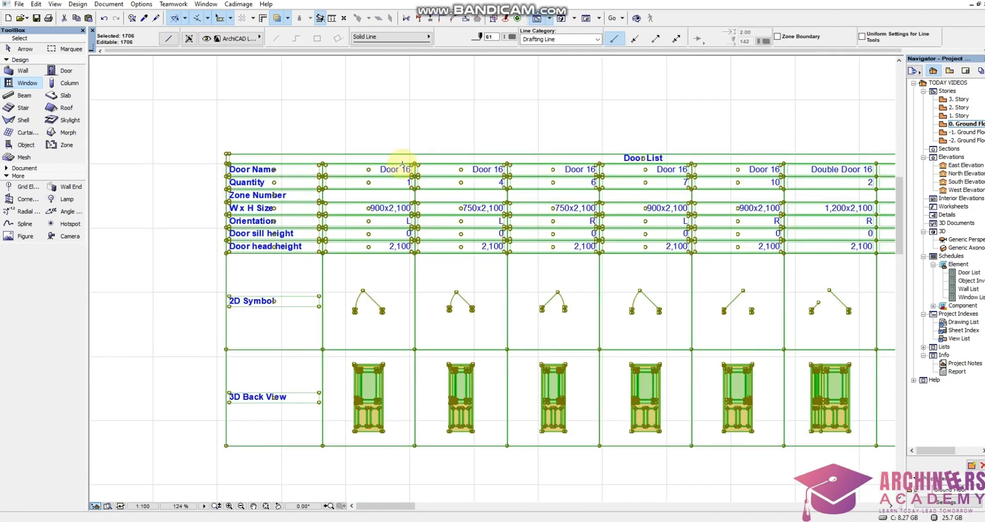
scroll(402, 164, down, 1)
scroll(459, 226, down, 2)
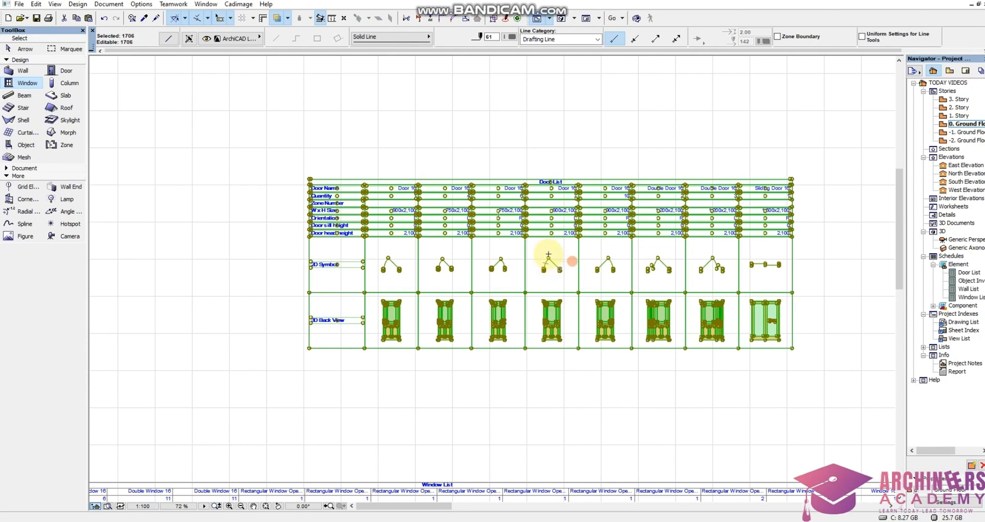
scroll(464, 193, up, 3)
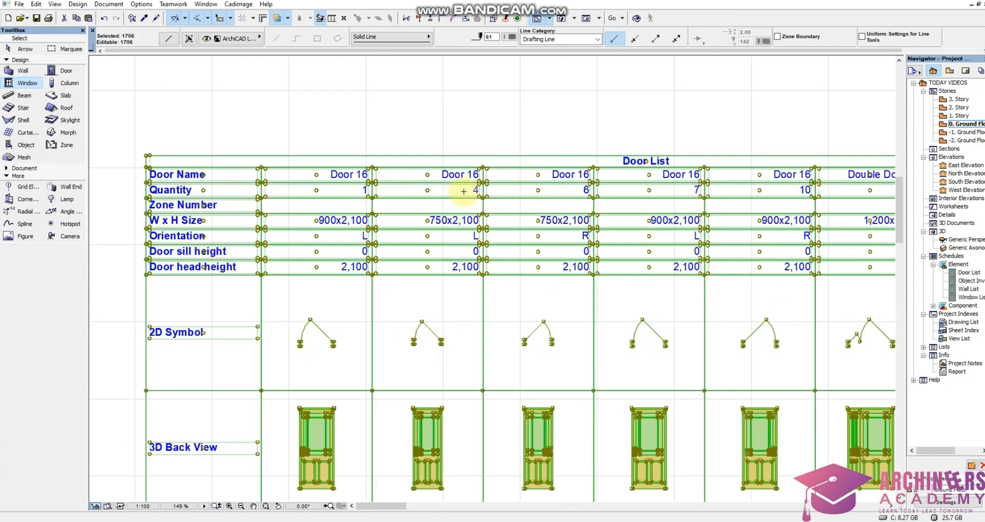
scroll(466, 187, down, 3)
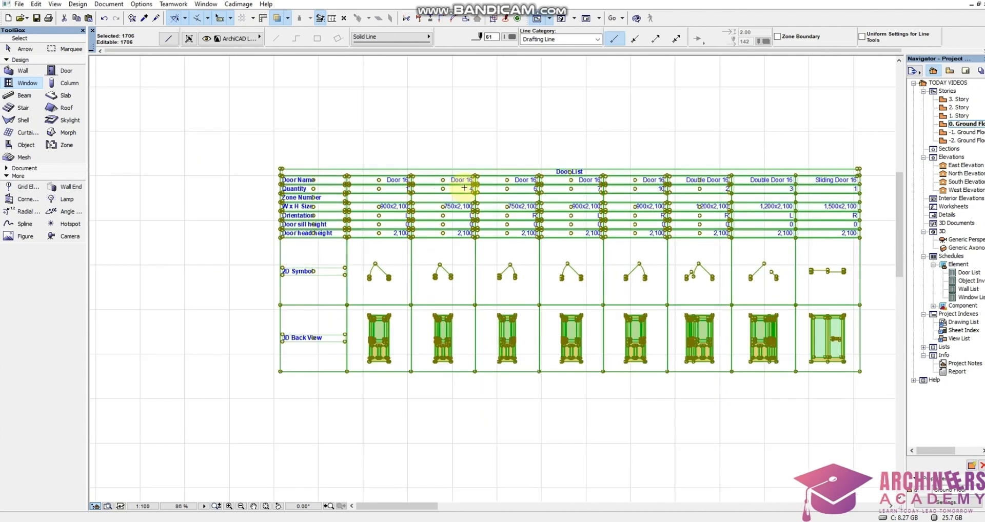
key(Escape)
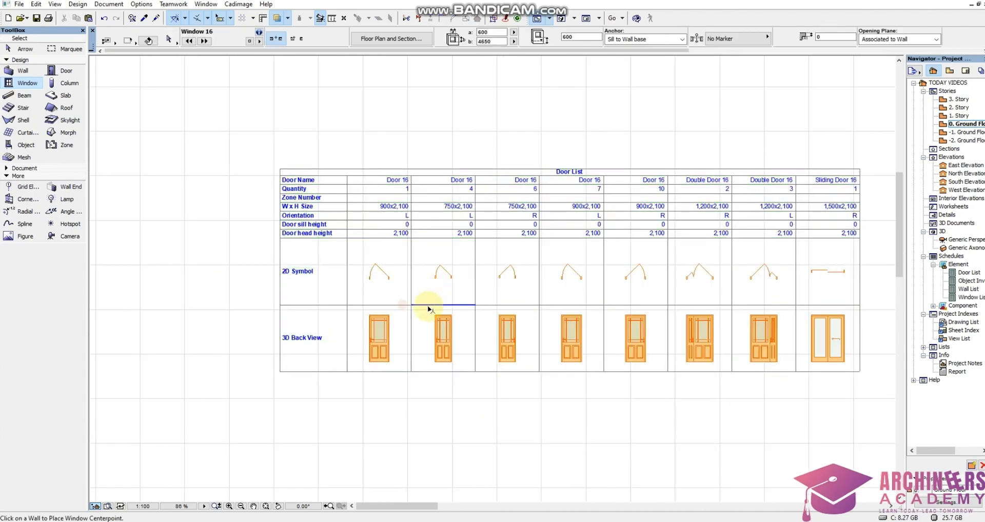
shift+click(431, 305)
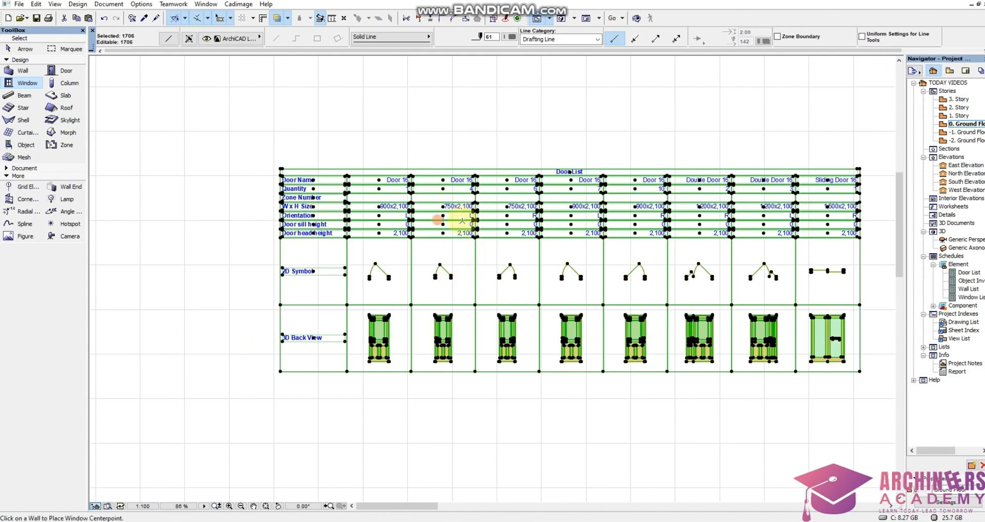
key(Escape)
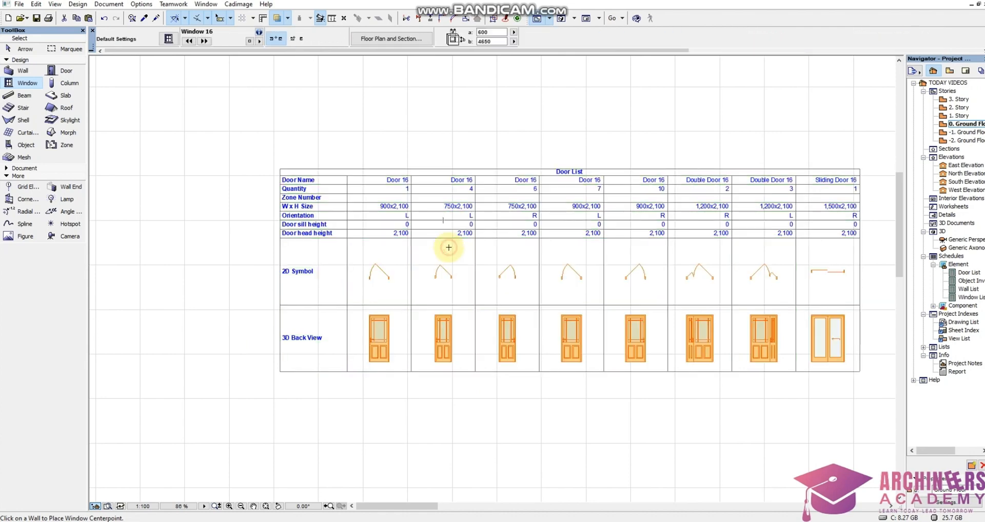
Select the door name text in the first door column of the pasted Door List.
scroll(406, 200, up, 4)
scroll(407, 152, up, 3)
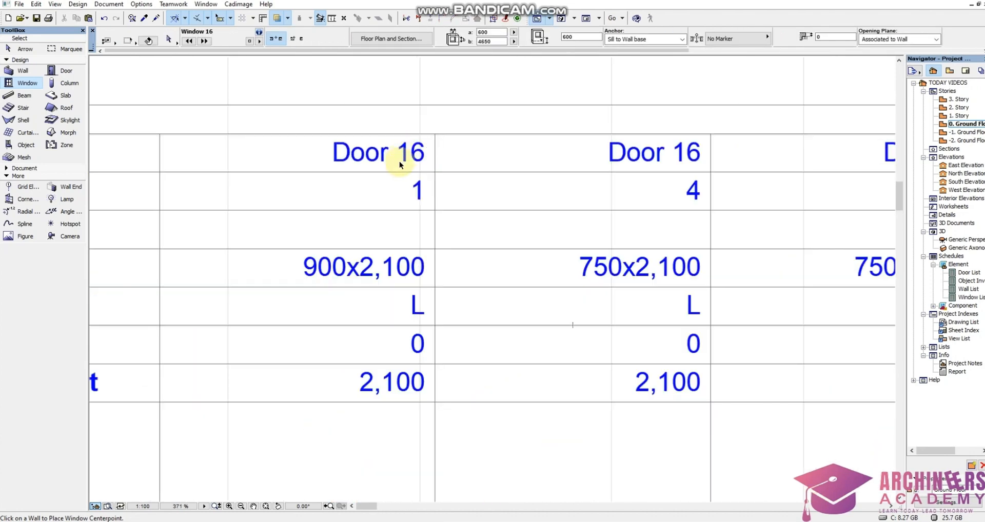
shift+drag(400, 164, 253, 83)
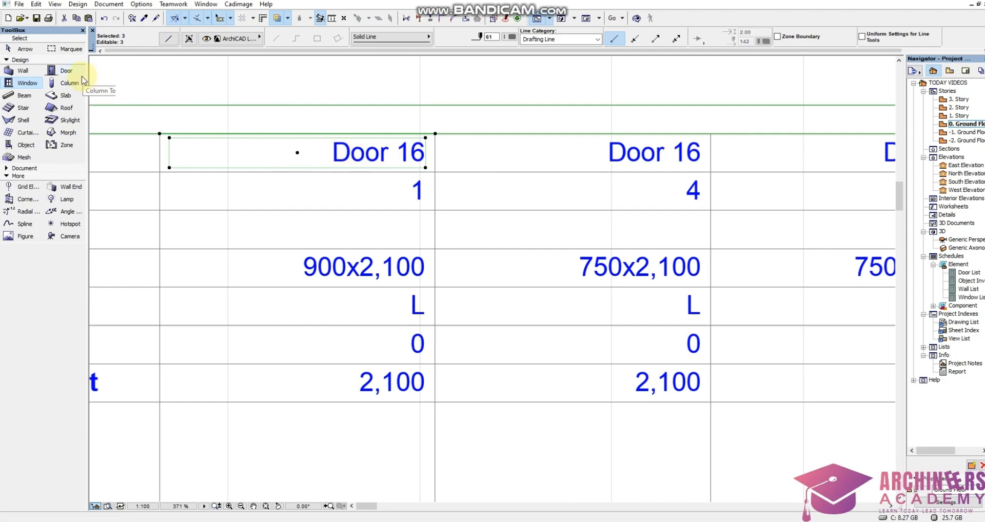
scroll(391, 260, down, 4)
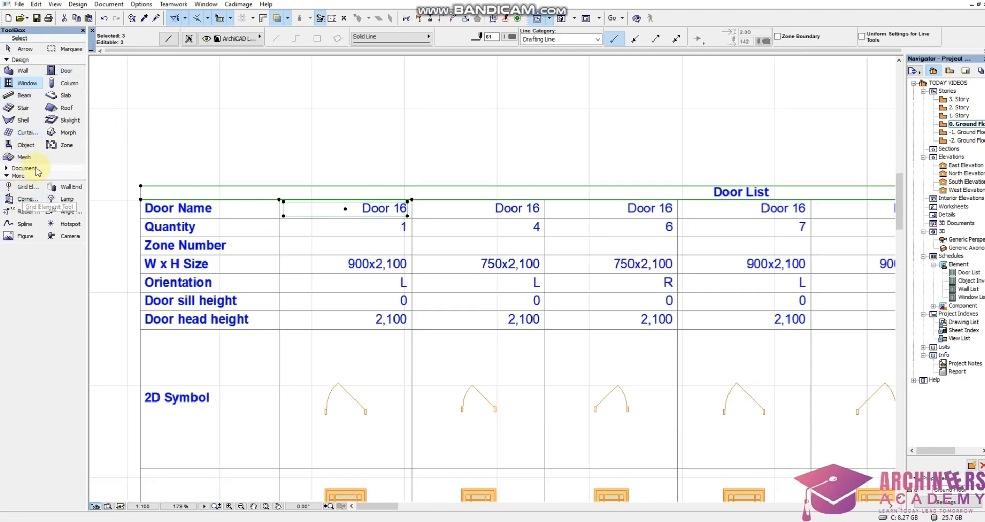
scroll(333, 246, down, 5)
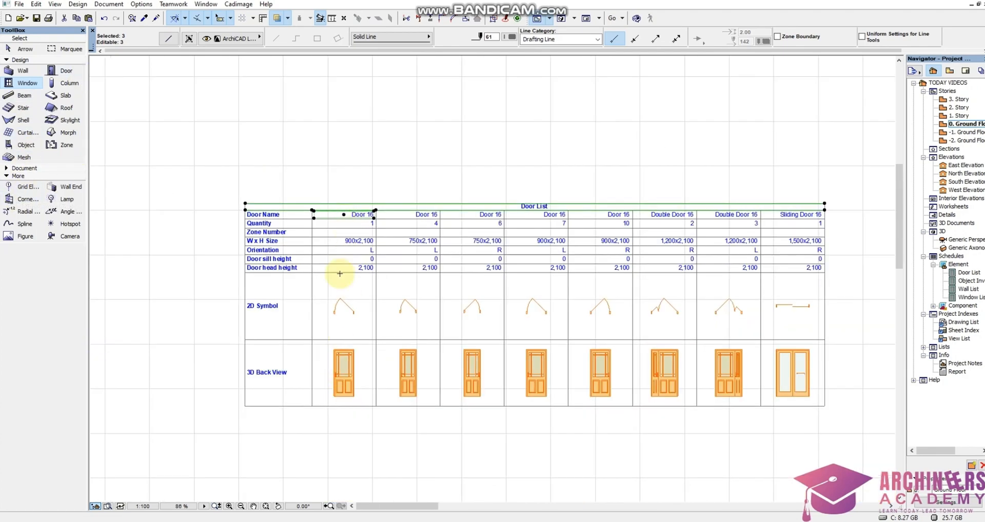
Examine the Door List columns for door names, quantities, sizes, orientations and symbols that need matching door tags.
scroll(341, 268, up, 3)
scroll(362, 224, up, 4)
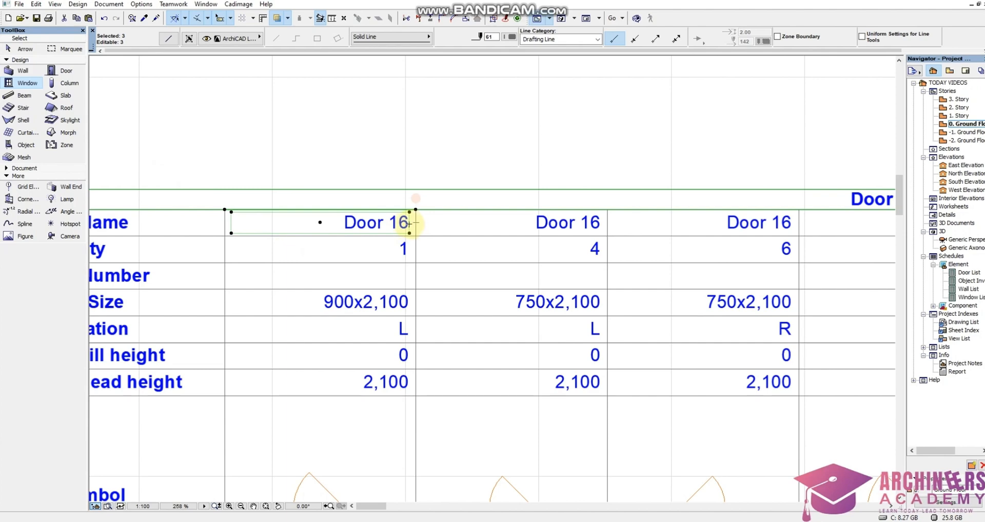
scroll(565, 246, down, 2)
scroll(566, 220, down, 2)
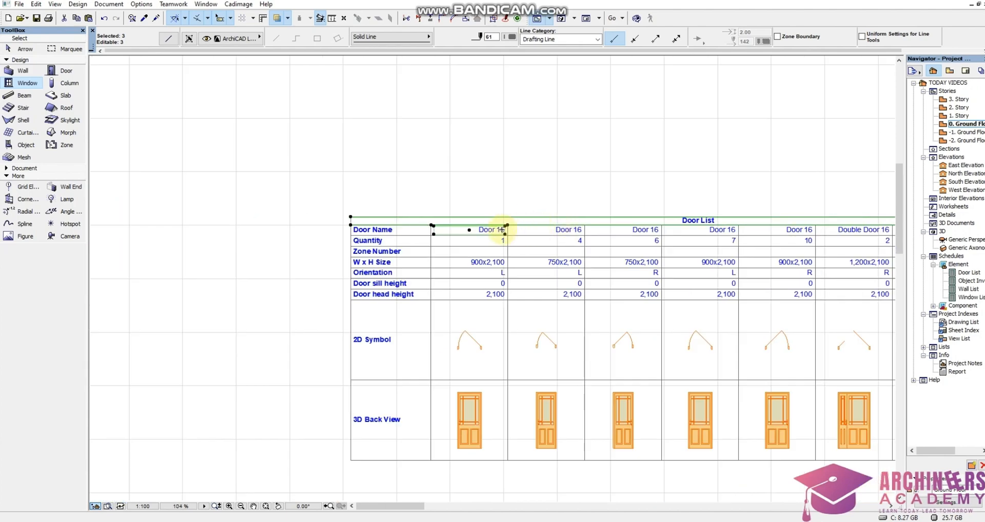
scroll(503, 229, up, 7)
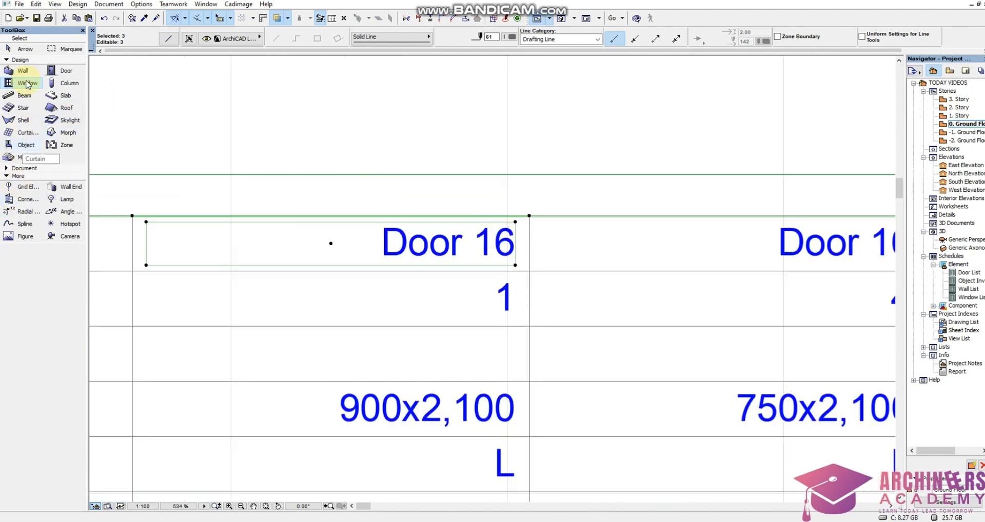
scroll(434, 198, down, 3)
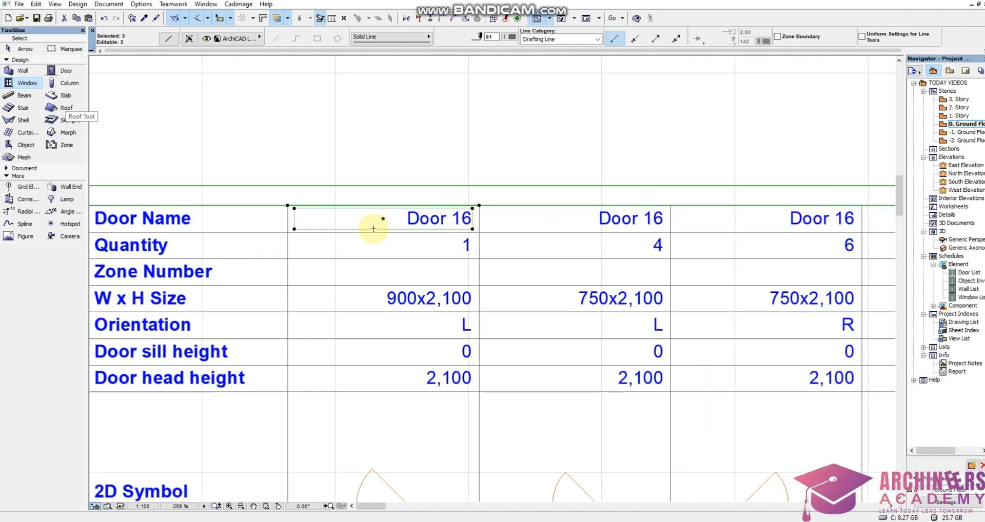
scroll(374, 229, down, 2)
scroll(248, 237, down, 2)
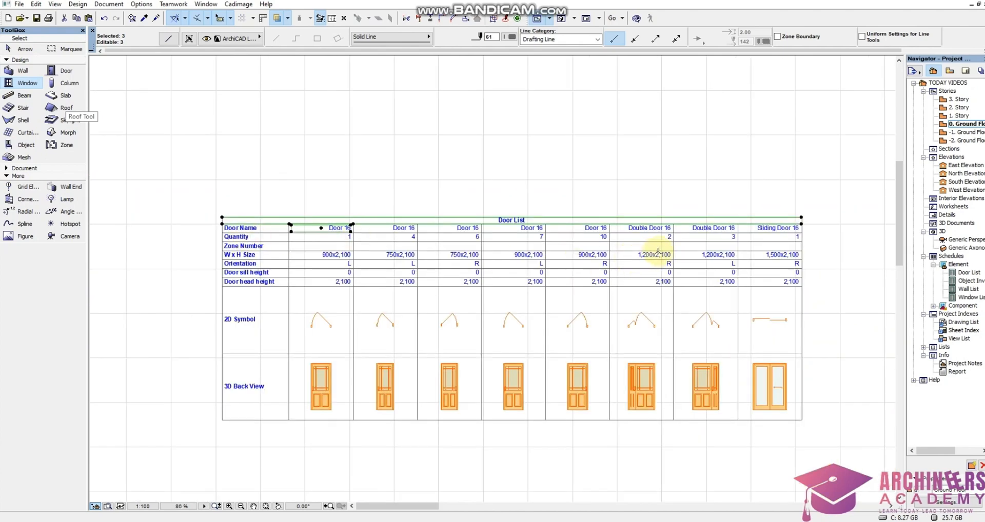
scroll(657, 252, up, 1)
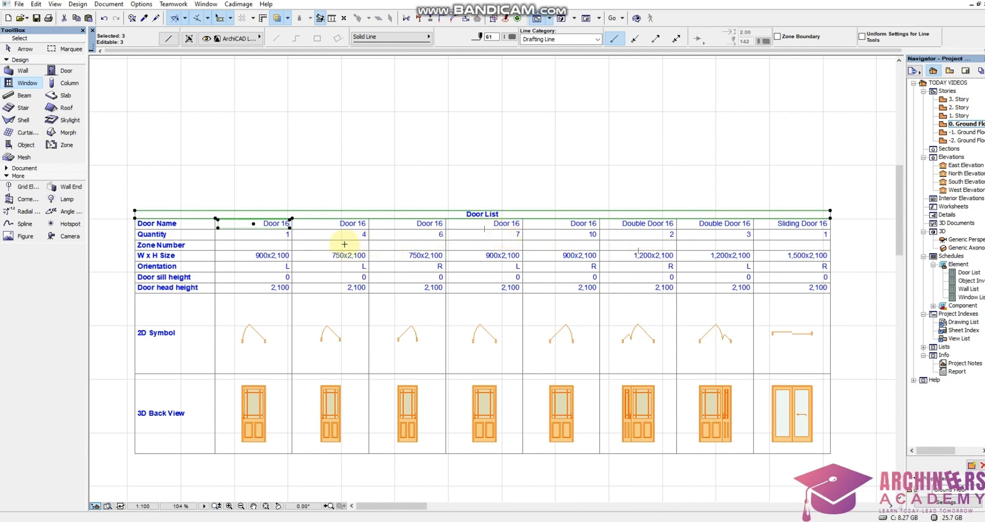
scroll(282, 259, up, 3)
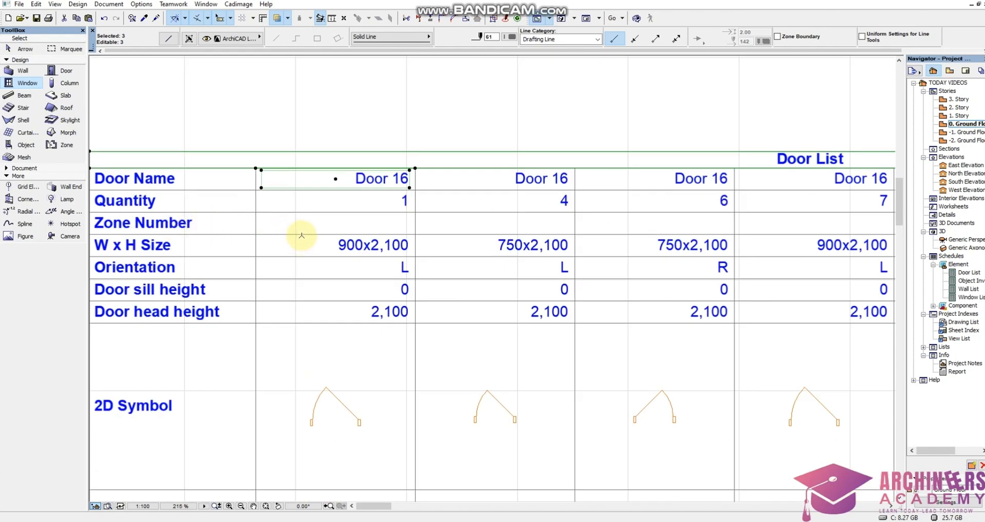
scroll(362, 220, down, 5)
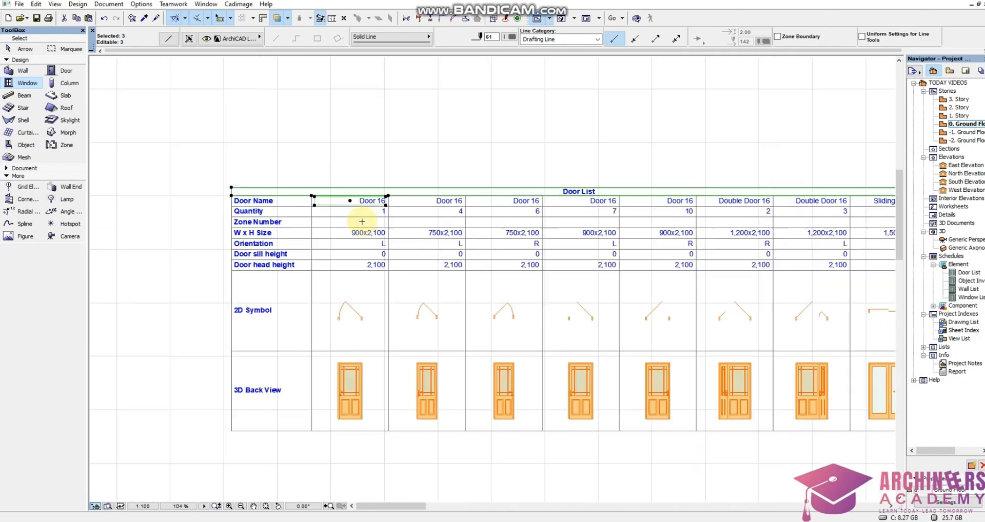
Draw a circle over the double entrance door below the staircase, using the default Arc/Circle settings with a solid line.
scroll(362, 222, down, 15)
scroll(451, 265, up, 5)
scroll(532, 176, up, 6)
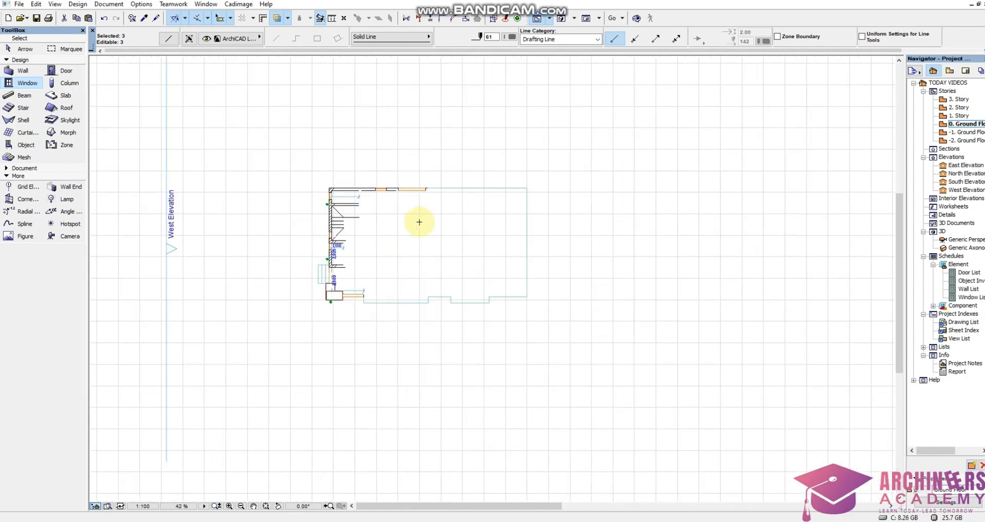
scroll(419, 222, up, 5)
scroll(372, 339, up, 1)
scroll(424, 284, down, 3)
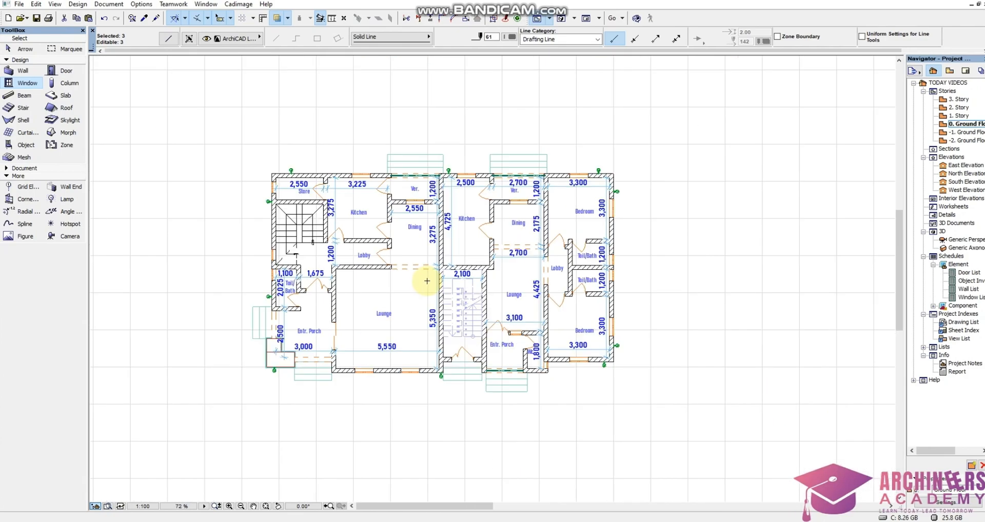
scroll(420, 351, up, 6)
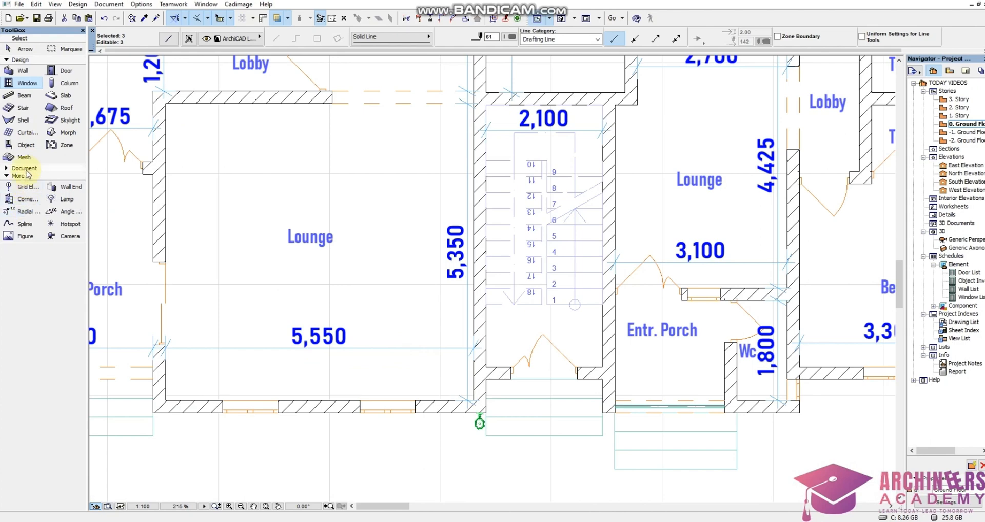
click(25, 168)
double_click(25, 215)
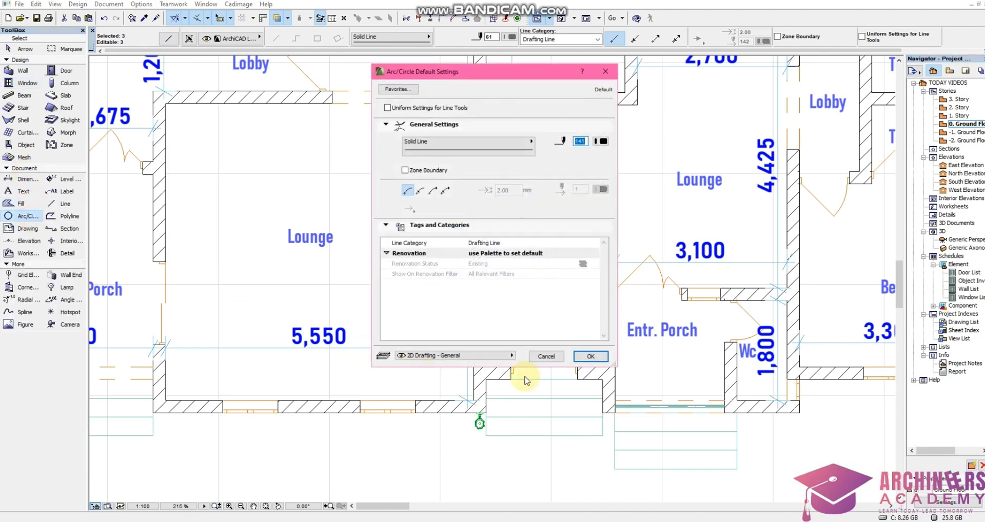
click(588, 356)
scroll(559, 362, up, 4)
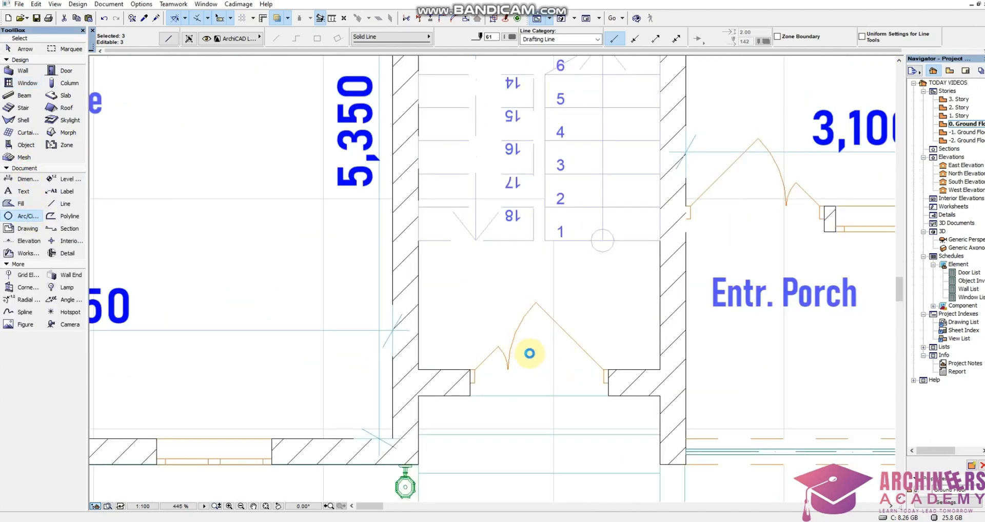
click(522, 353)
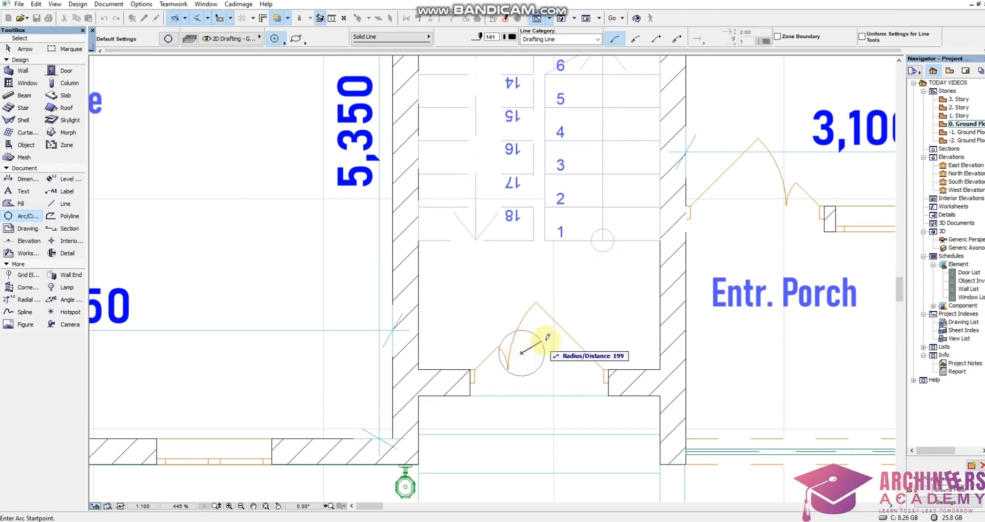
click(561, 334)
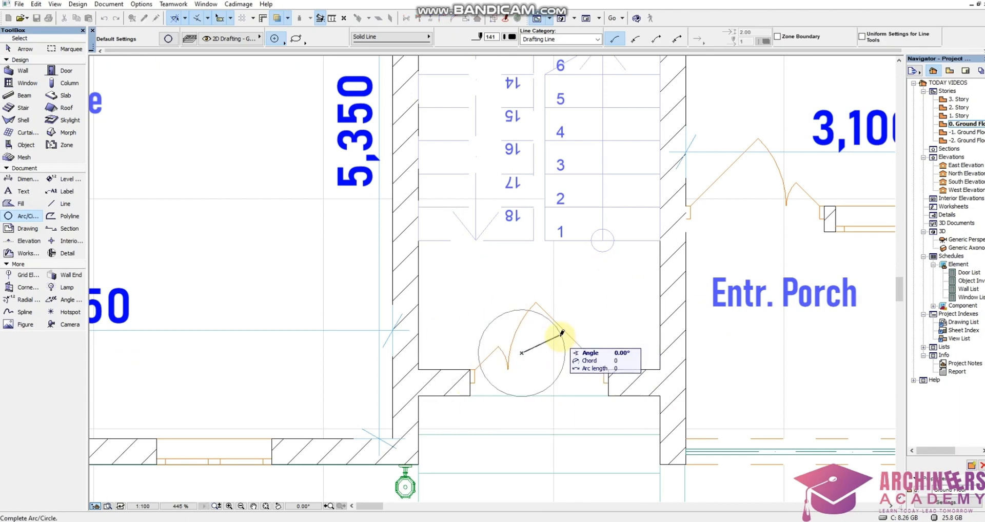
click(561, 334)
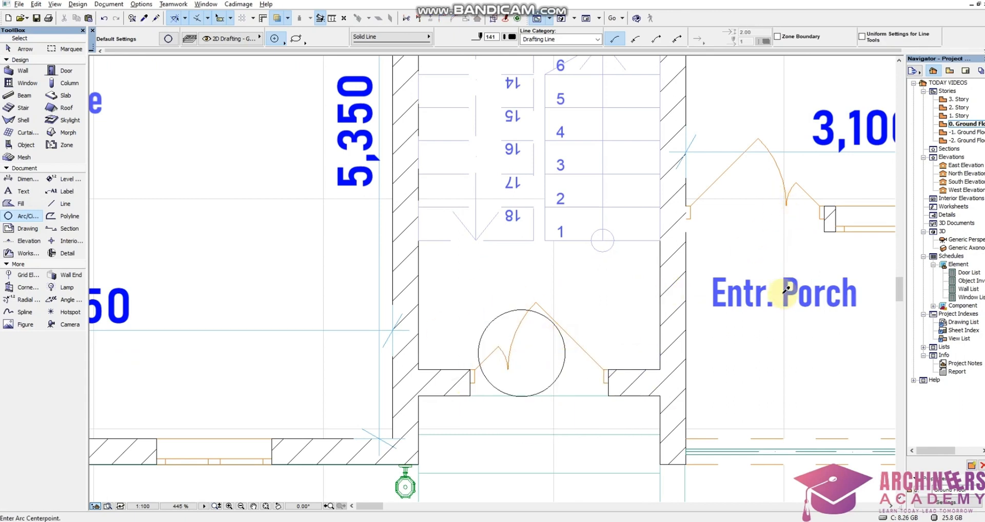
Add the text D1 beside the circle at the staircase entrance door, using the text settings of the Entr. Porch label.
shift+click(783, 293)
double_click(504, 351)
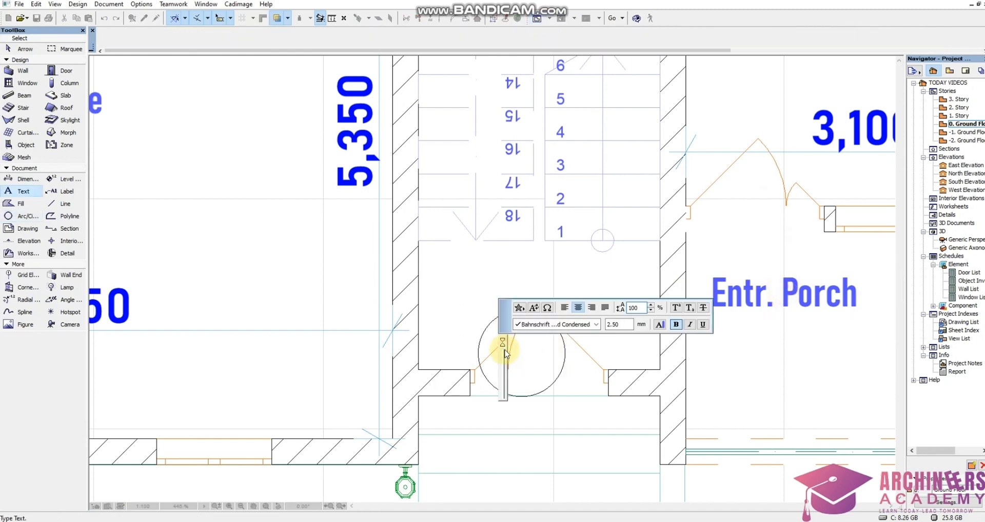
text(D1)
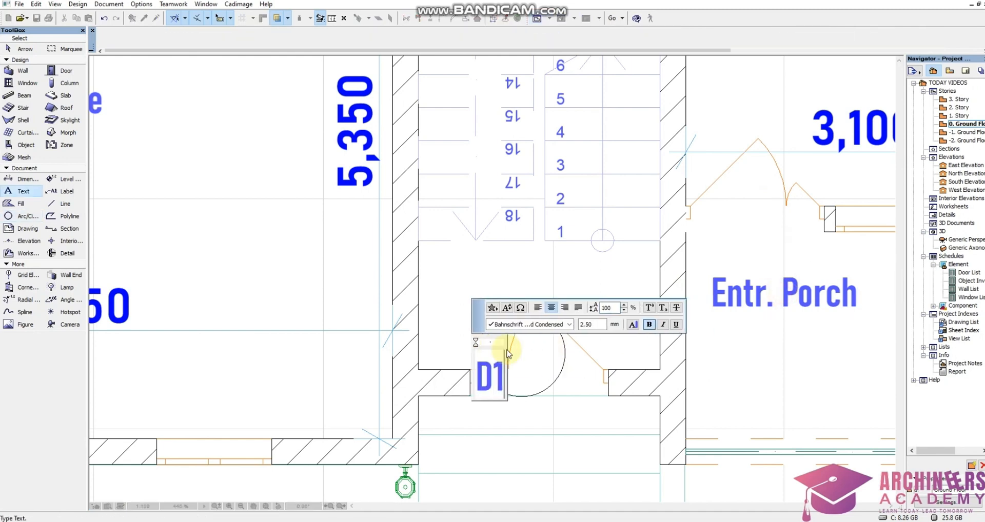
click(540, 362)
shift+click(496, 369)
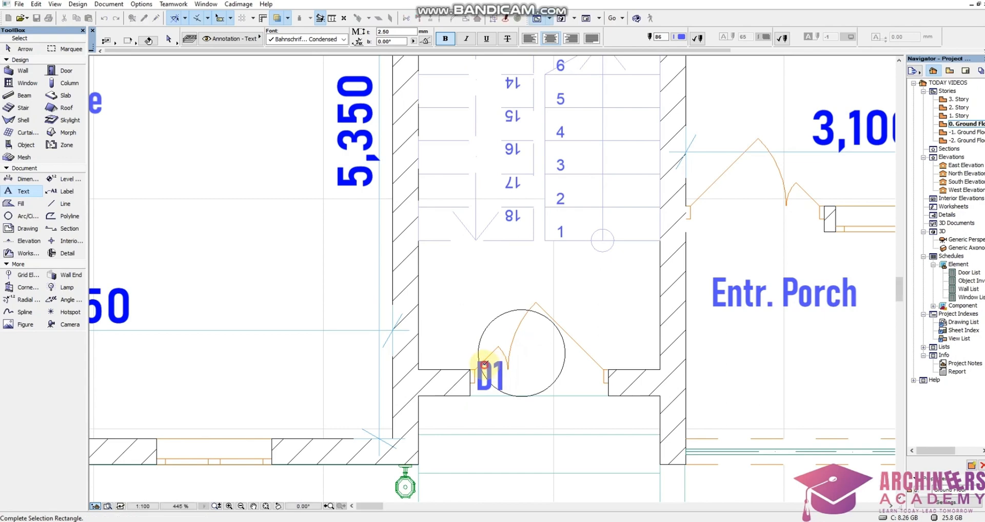
shift+click(470, 354)
click(507, 358)
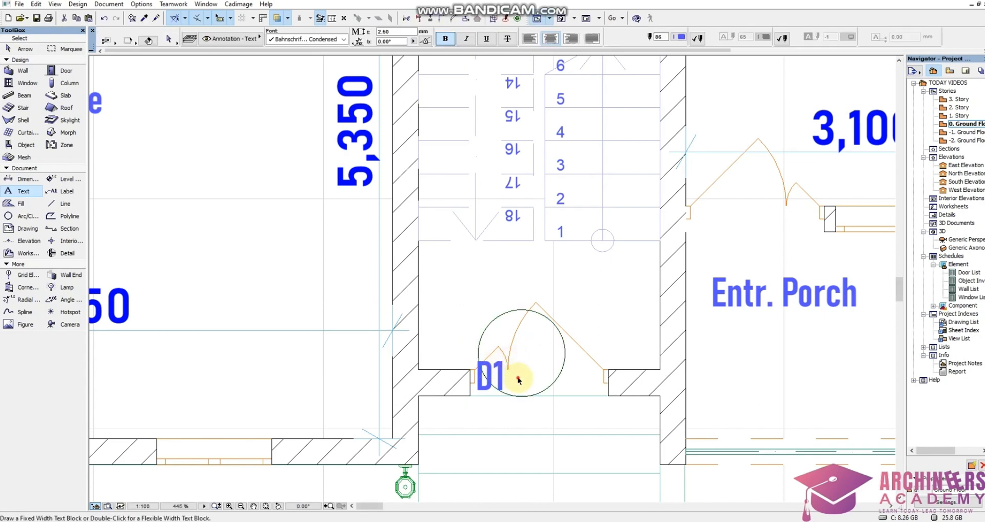
shift+click(519, 378)
shift+click(493, 352)
click(505, 398)
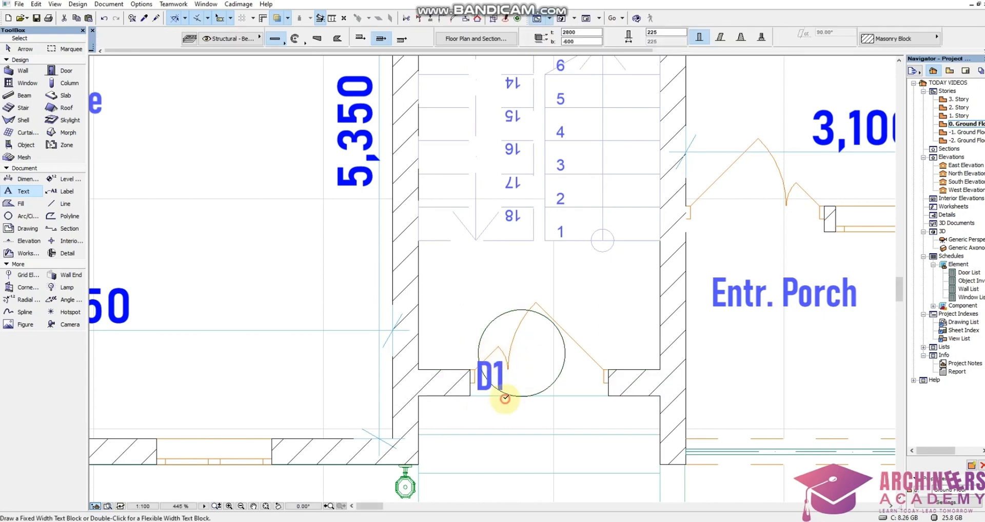
shift+click(477, 402)
shift+click(510, 342)
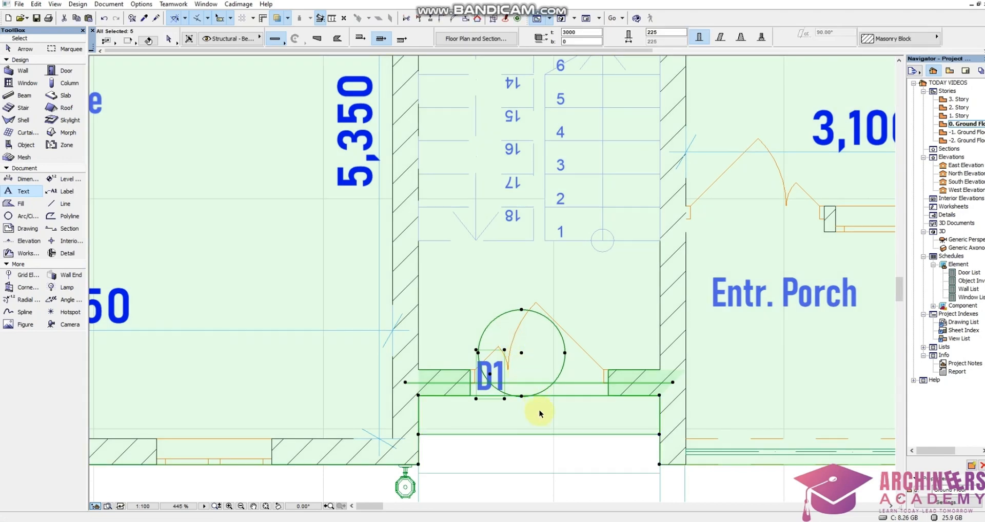
Move the D1 text into the centre of the circle at the staircase entrance door.
click(517, 373)
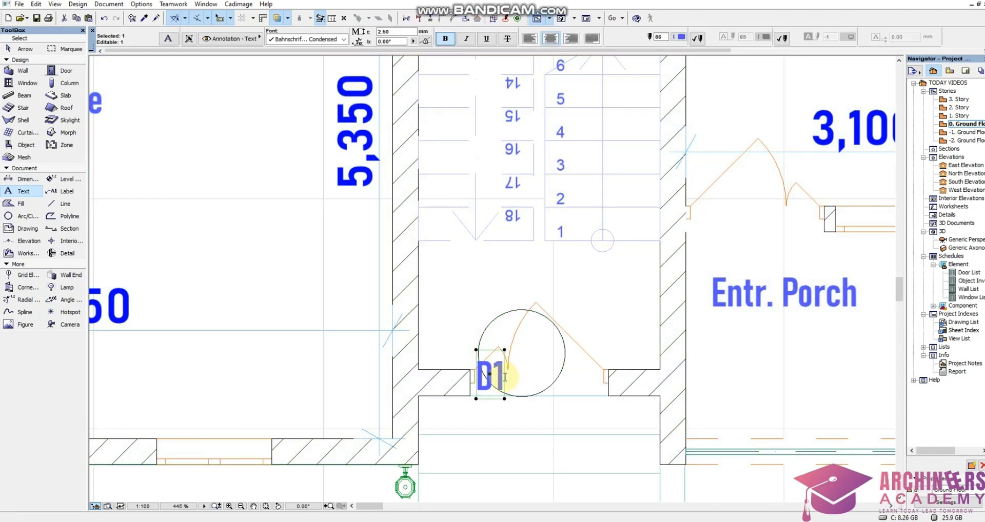
double_click(523, 366)
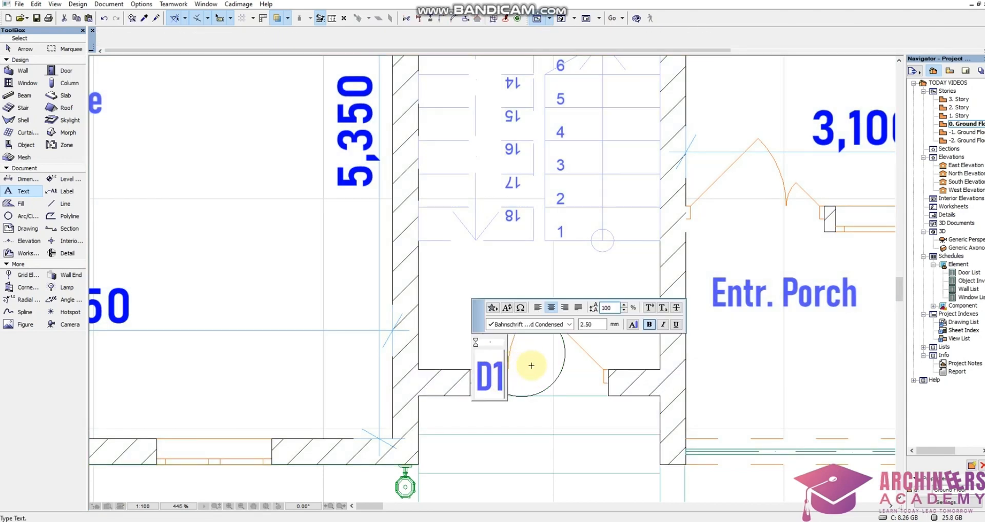
click(528, 366)
key(ctrl+d)
click(507, 382)
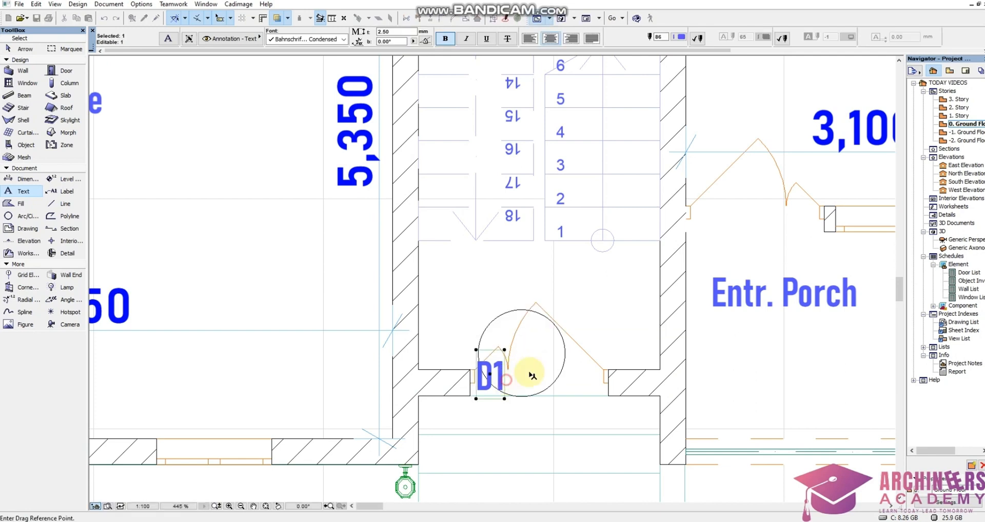
click(529, 357)
Move the circle and its D1 text together to just above the staircase entrance door.
click(511, 311)
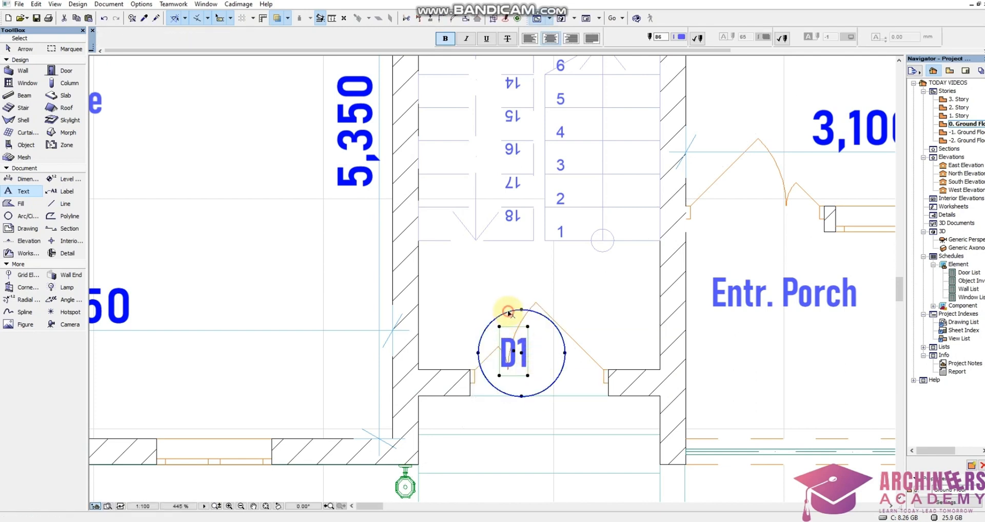
key(ctrl+d)
click(540, 352)
click(532, 306)
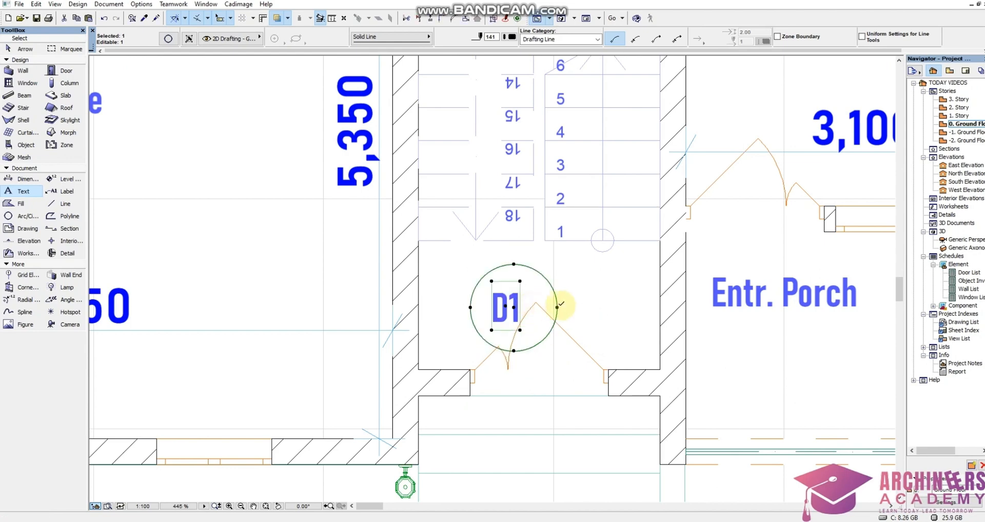
click(567, 305)
Copy the D1 text, without its circle, to the Wc door beside the Entr. Porch.
scroll(566, 304, down, 3)
click(531, 305)
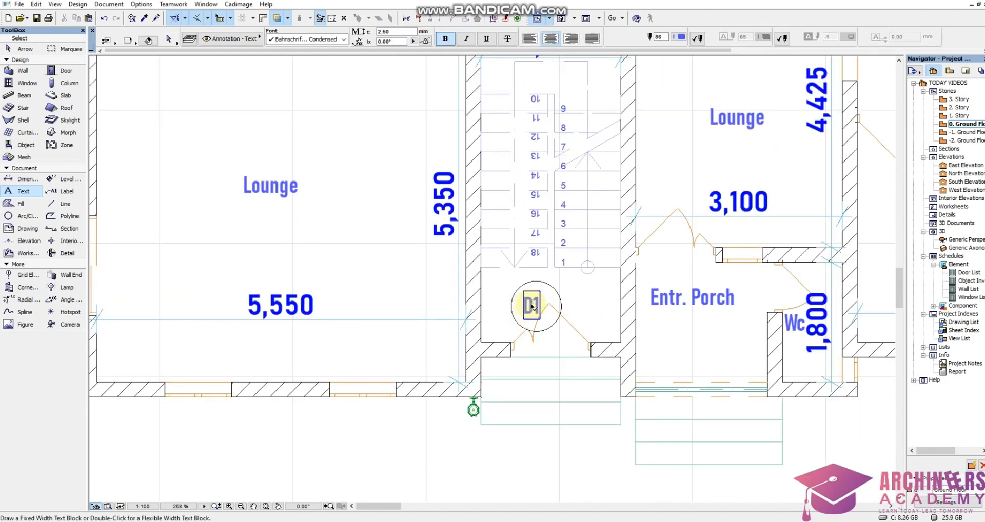
key(ctrl+d)
click(533, 311)
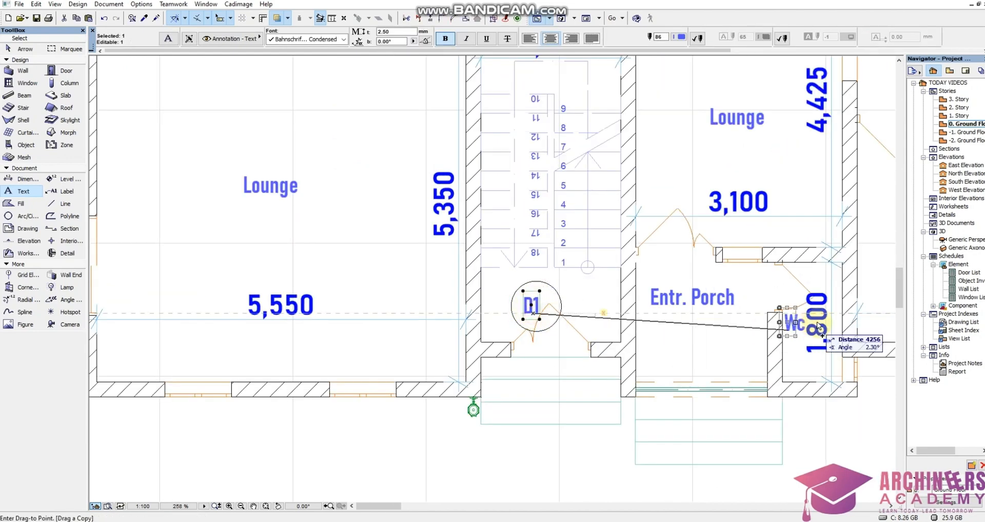
click(774, 297)
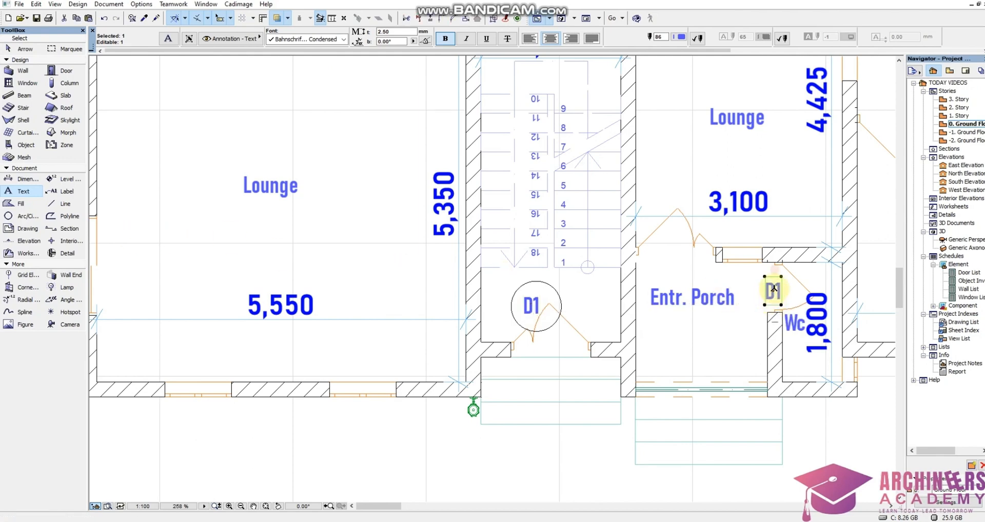
Change the copied text at the Wc door to D2.
scroll(774, 292, up, 5)
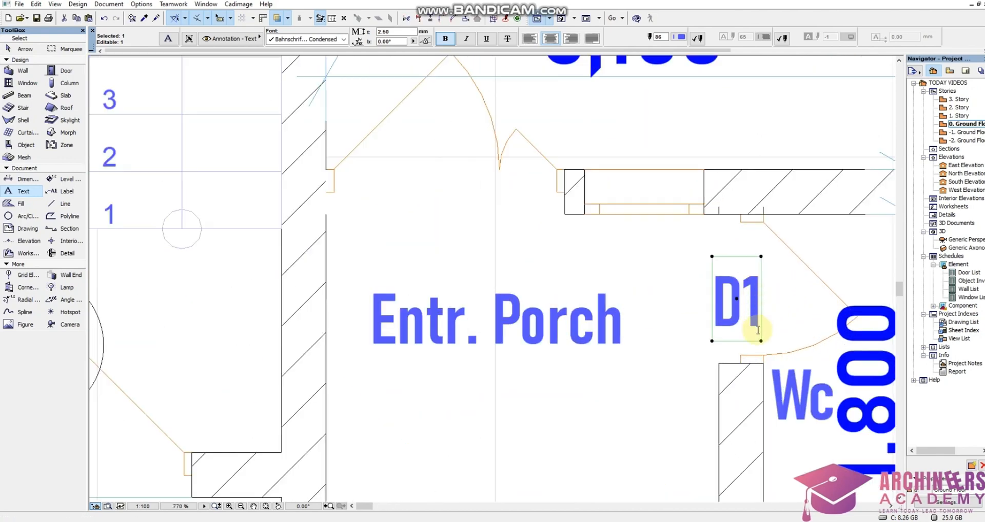
double_click(758, 331)
drag(751, 327, 767, 325)
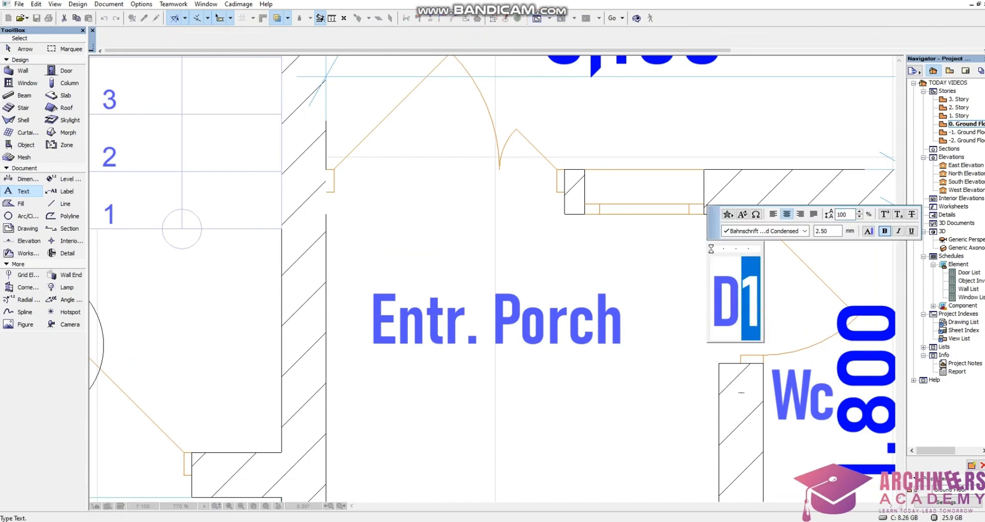
text(2)
click(636, 416)
scroll(672, 315, down, 4)
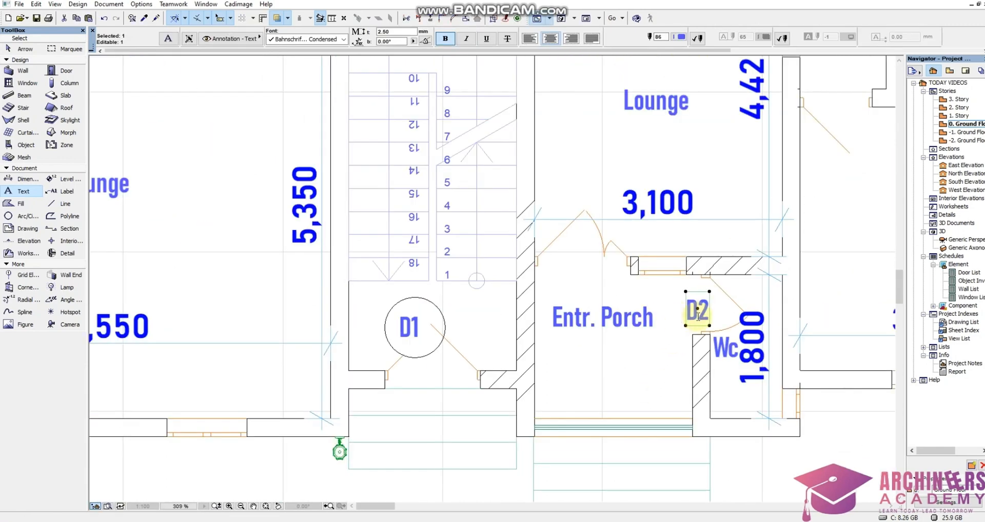
Examine the names, quantities, sizes and orientations of the single doors in the Door List.
scroll(658, 349, down, 8)
scroll(113, 223, up, 6)
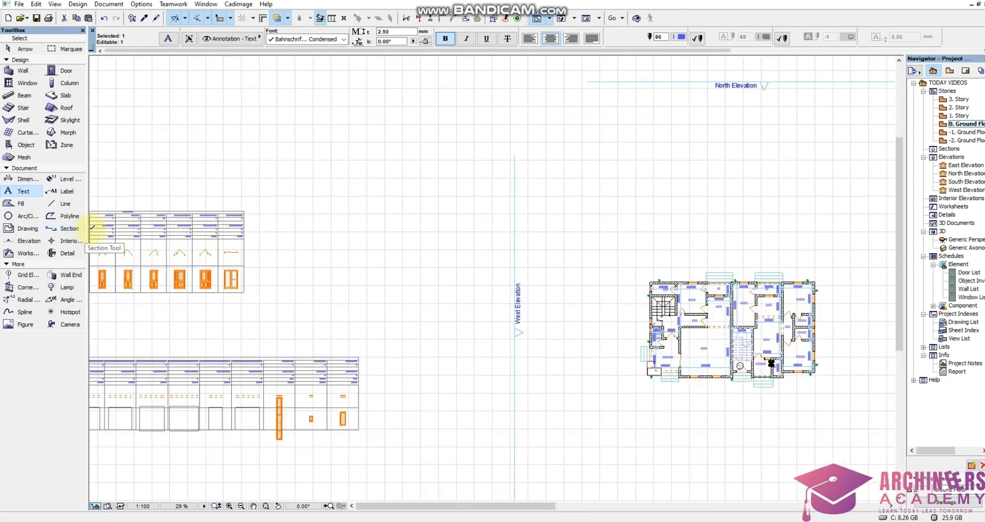
scroll(564, 223, down, 2)
scroll(339, 213, up, 4)
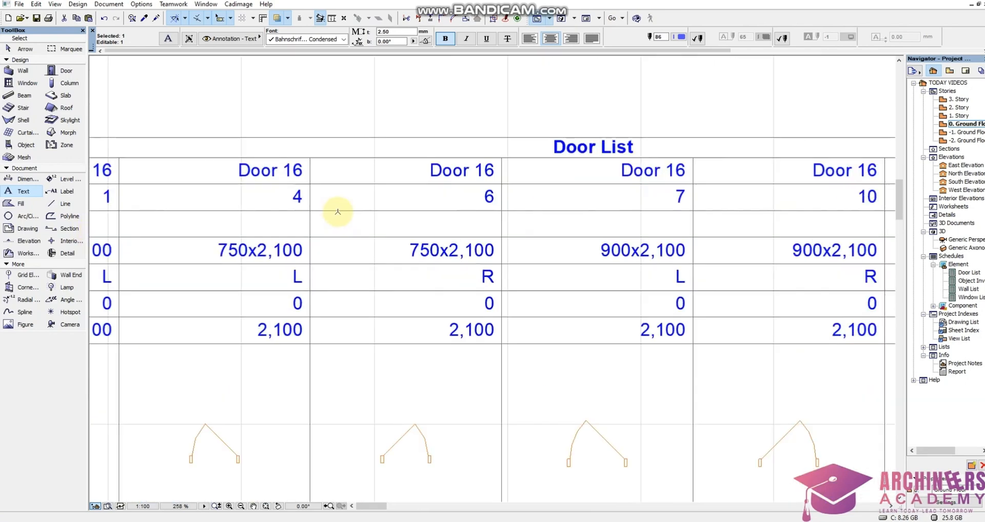
scroll(392, 226, down, 2)
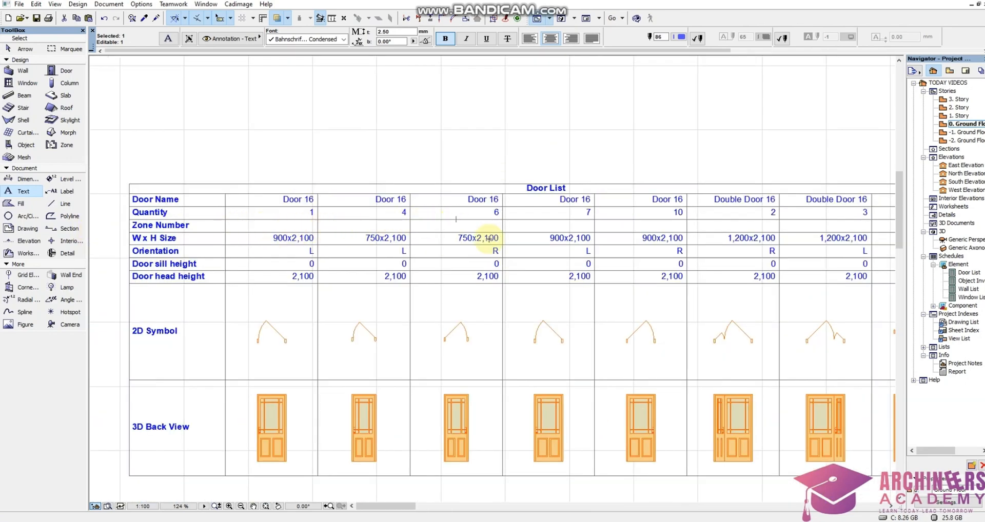
scroll(385, 281, down, 2)
scroll(378, 263, up, 4)
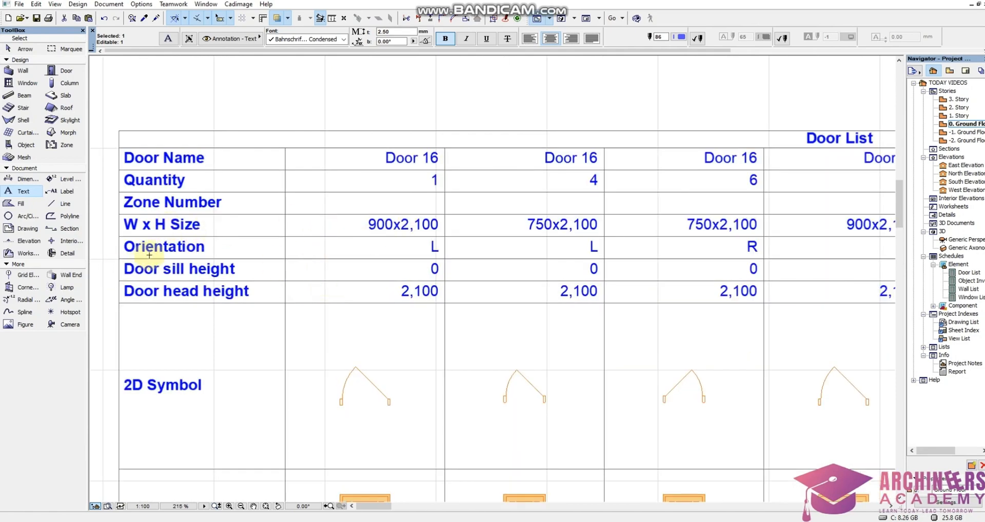
scroll(365, 213, down, 3)
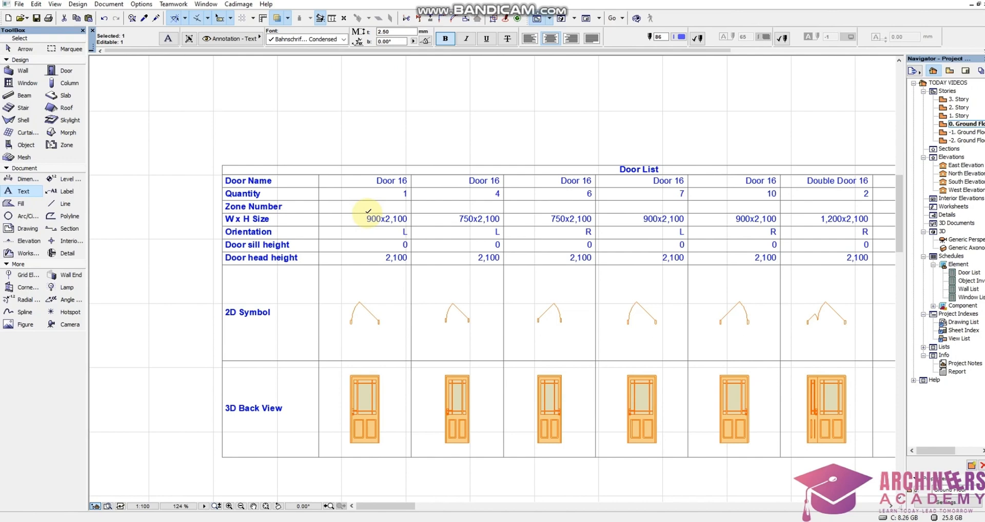
scroll(365, 211, down, 10)
Select the Kitchen doors leading to Ver. and Dining in the plan and check their width and height settings.
scroll(399, 261, up, 4)
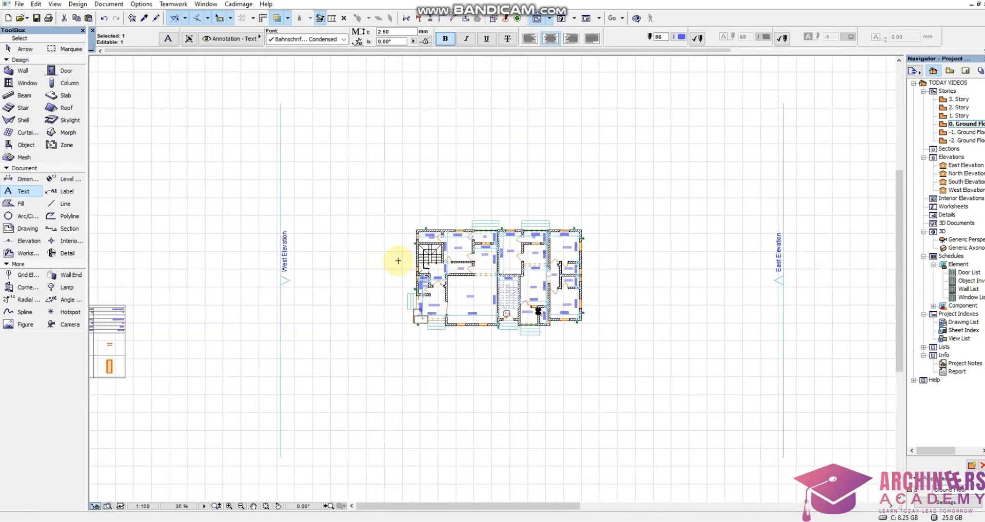
scroll(510, 257, up, 5)
key(Escape)
scroll(478, 287, up, 4)
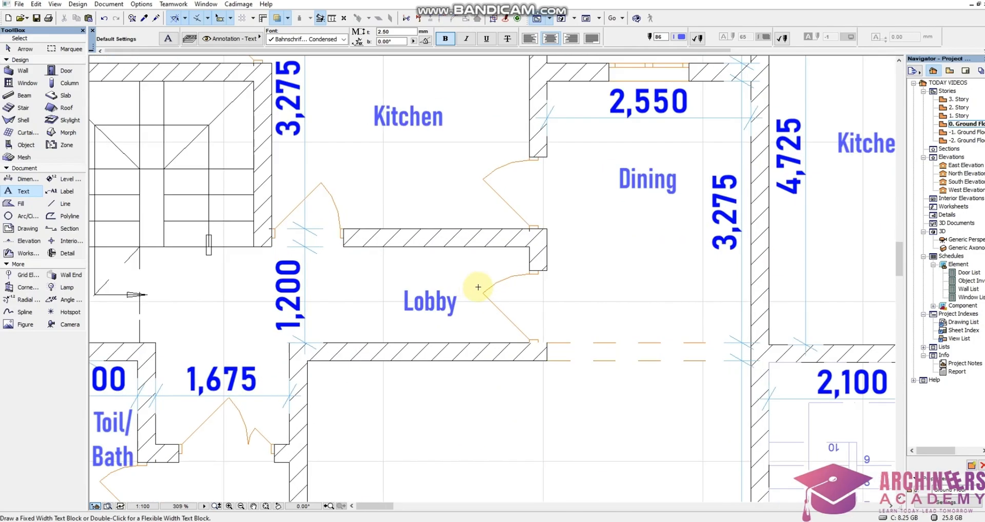
scroll(467, 257, down, 5)
scroll(538, 204, up, 4)
scroll(480, 233, down, 5)
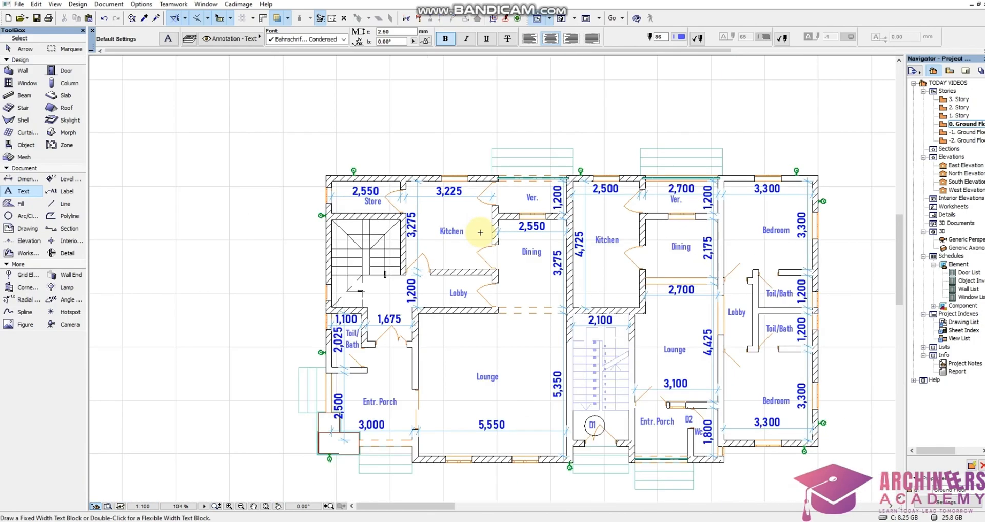
scroll(481, 183, up, 4)
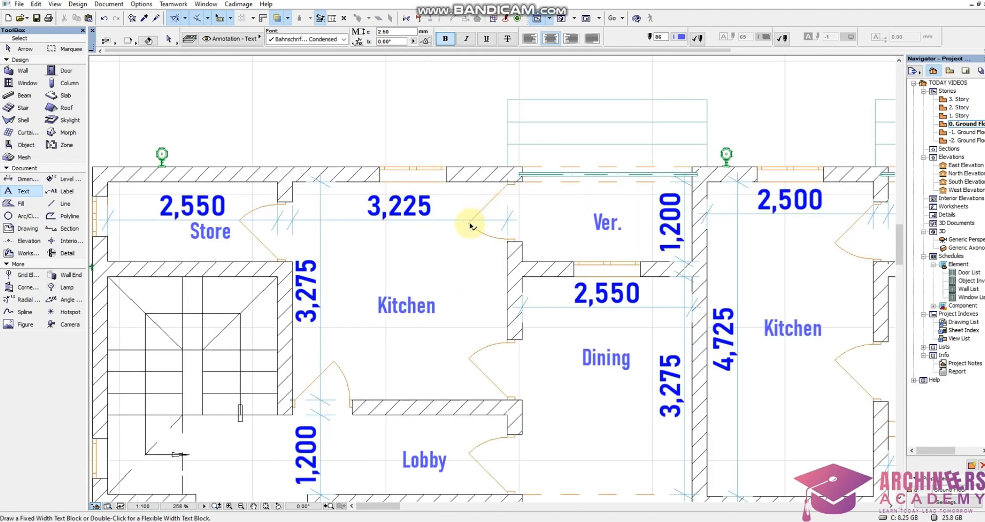
click(471, 226)
shift+click(472, 343)
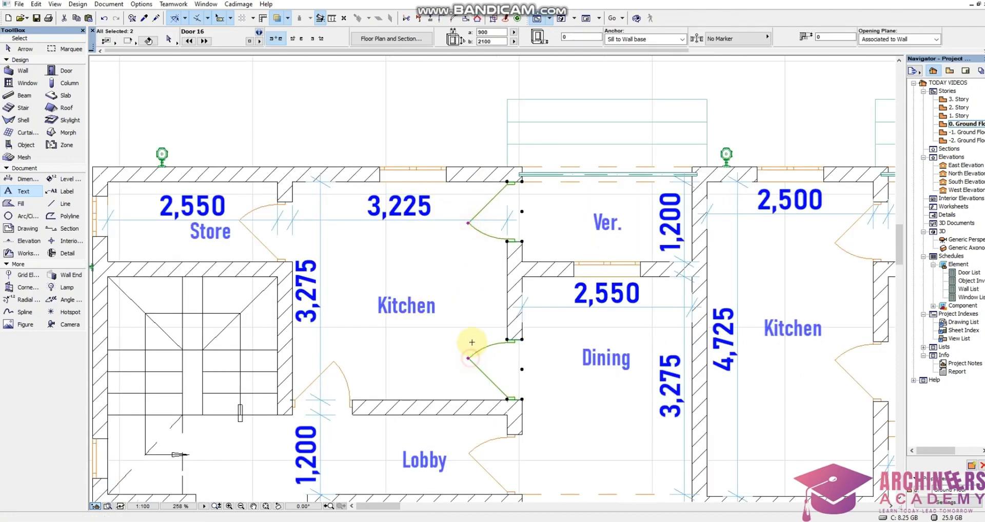
click(487, 32)
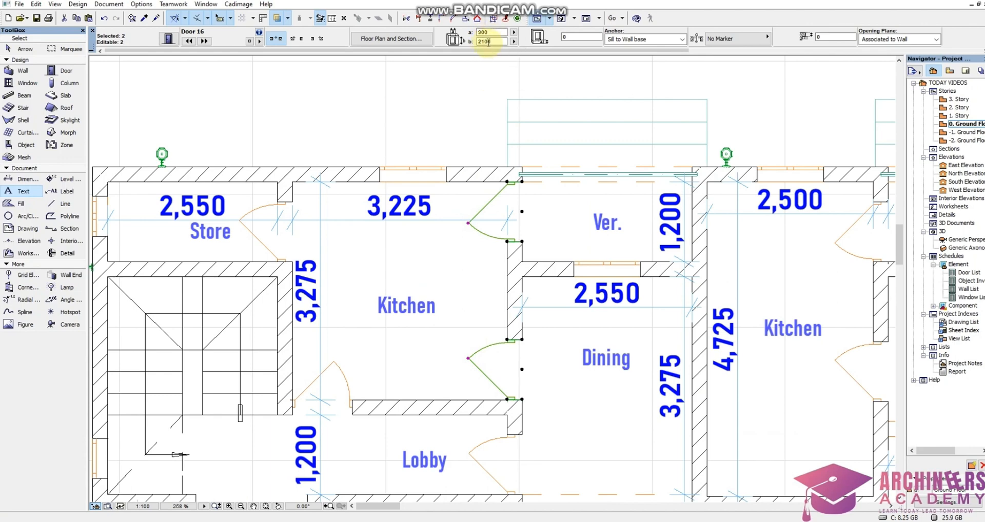
scroll(492, 212, up, 2)
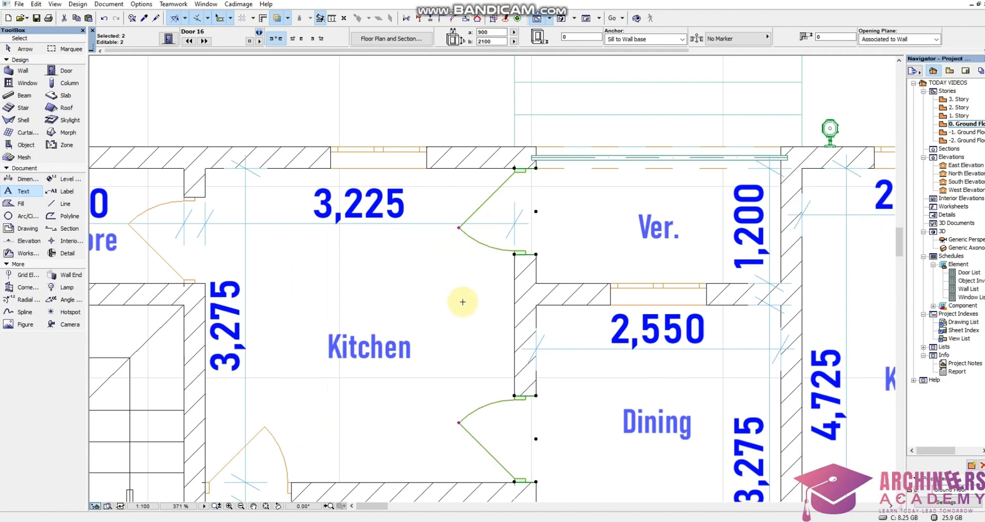
scroll(456, 256, down, 2)
key(Escape)
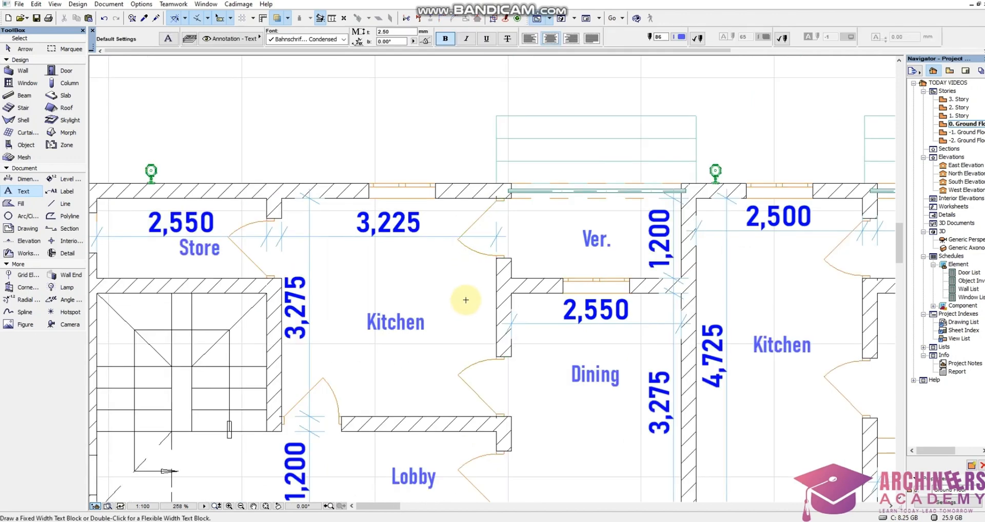
Select the Kitchen–Dining door, add the Kitchen–Ver. door to the selection, and compare their opening directions.
key(shift)
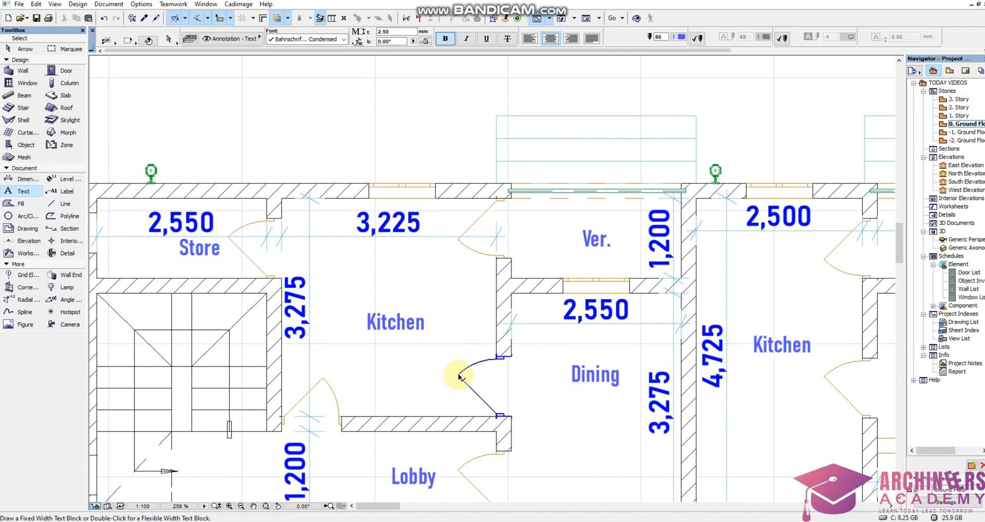
shift+click(459, 377)
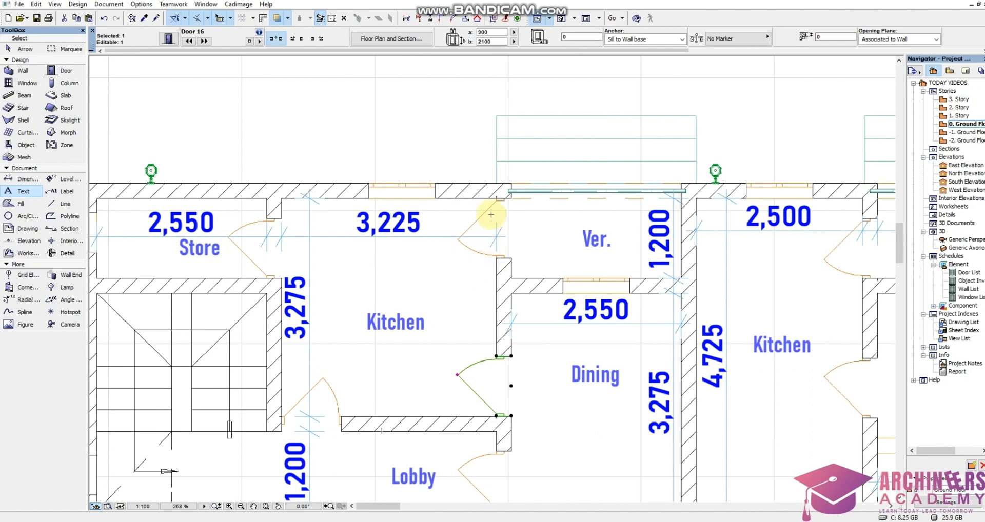
shift+click(461, 239)
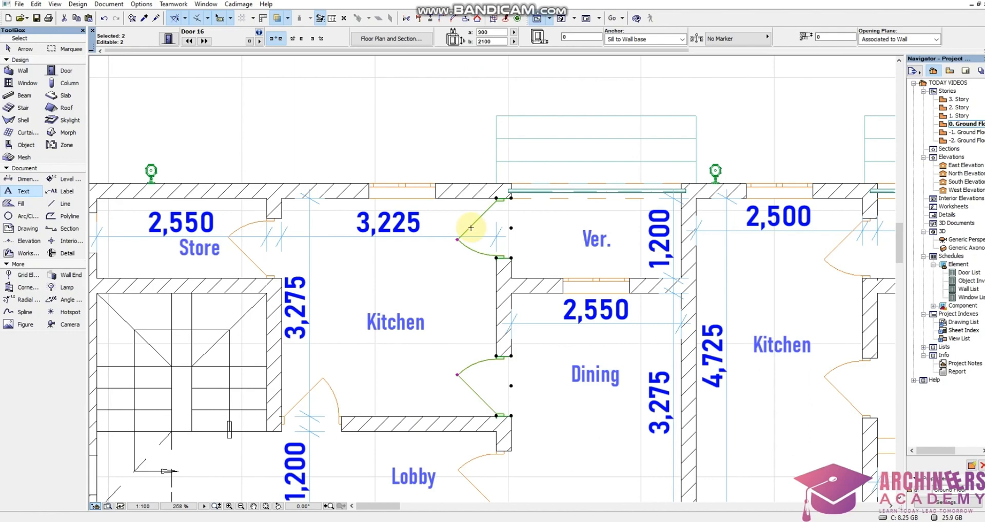
Compare the orientations and 2D symbols of the equally sized Door 16 columns in the Door List.
scroll(483, 229, down, 10)
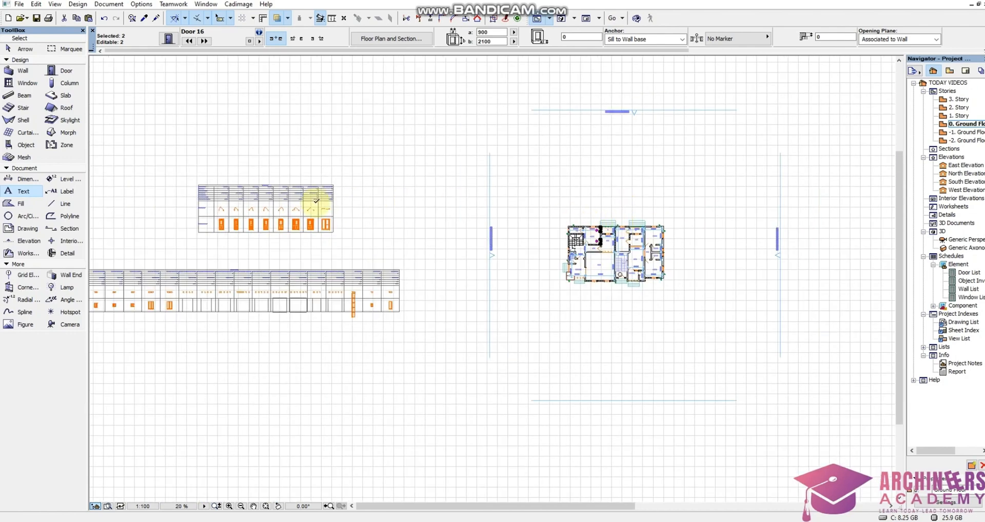
scroll(204, 194, up, 2)
scroll(204, 195, up, 5)
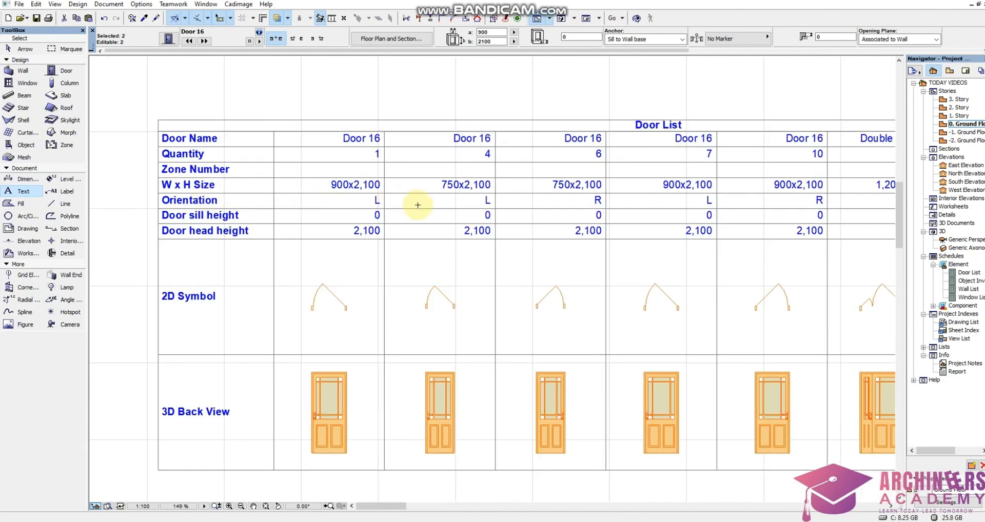
scroll(414, 188, down, 2)
scroll(405, 259, up, 2)
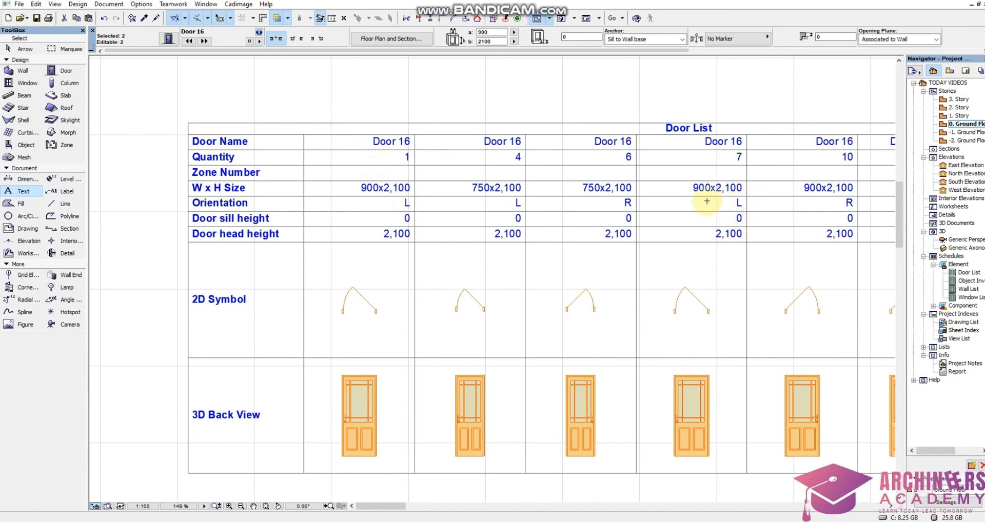
scroll(531, 200, down, 2)
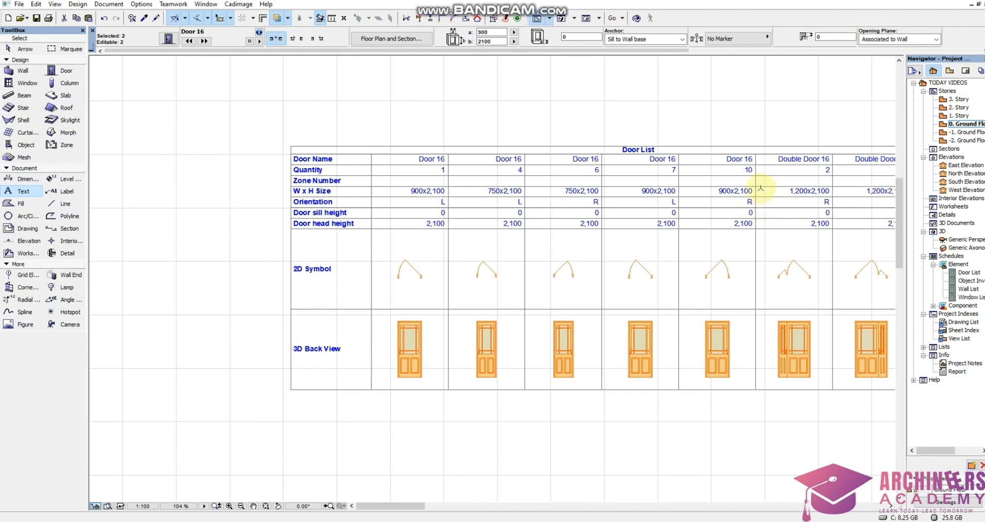
Compare the sizes and orientations of the 900x2,100 and 750x2,100 Door 16 columns in the Door List.
scroll(761, 188, up, 2)
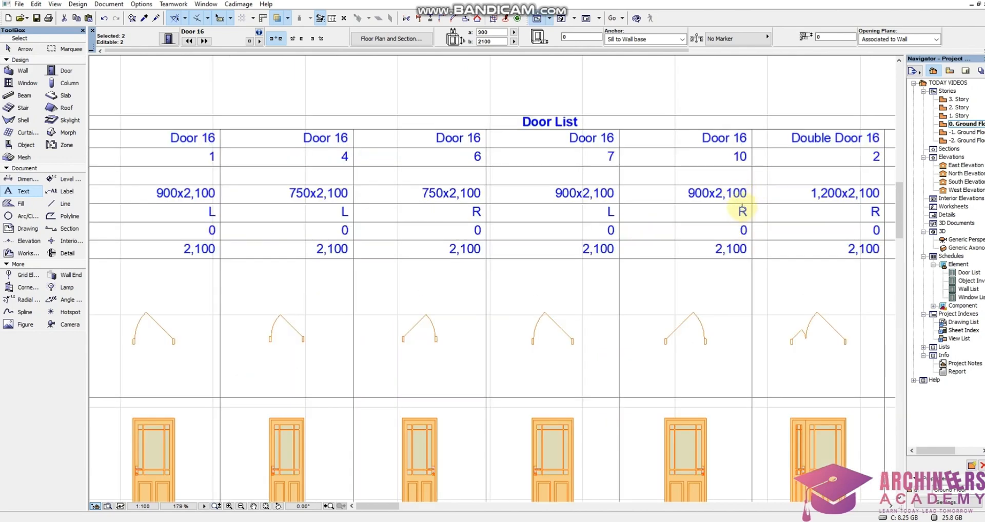
scroll(530, 193, down, 4)
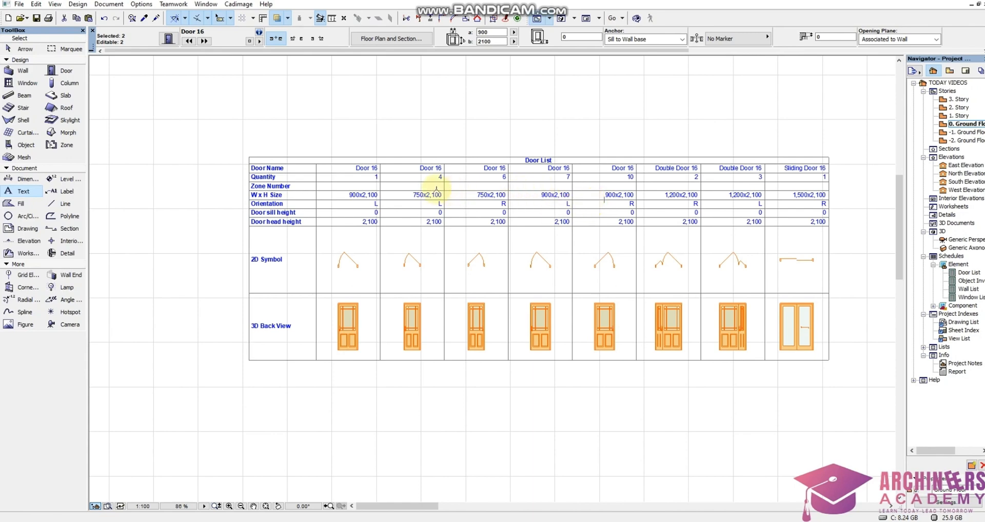
scroll(395, 193, up, 1)
scroll(374, 195, down, 2)
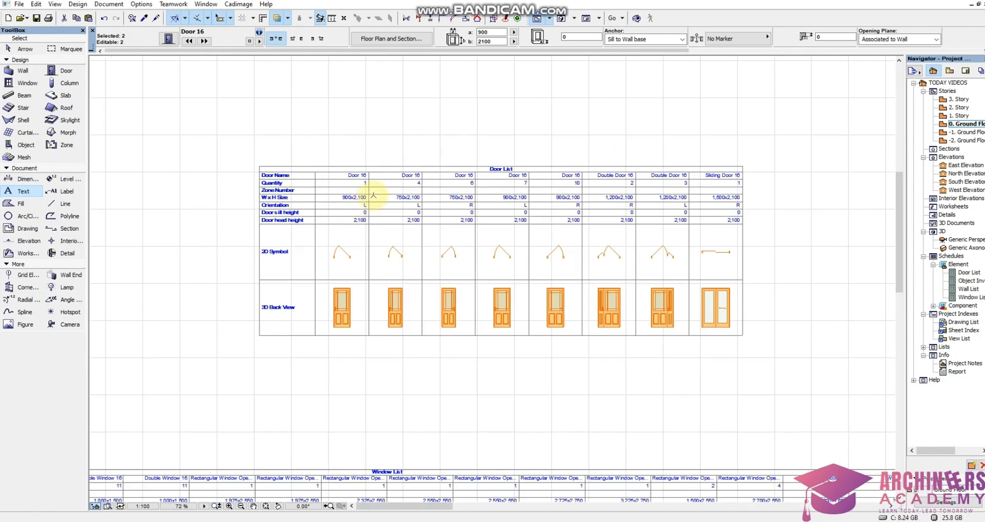
scroll(308, 208, up, 4)
scroll(389, 204, down, 1)
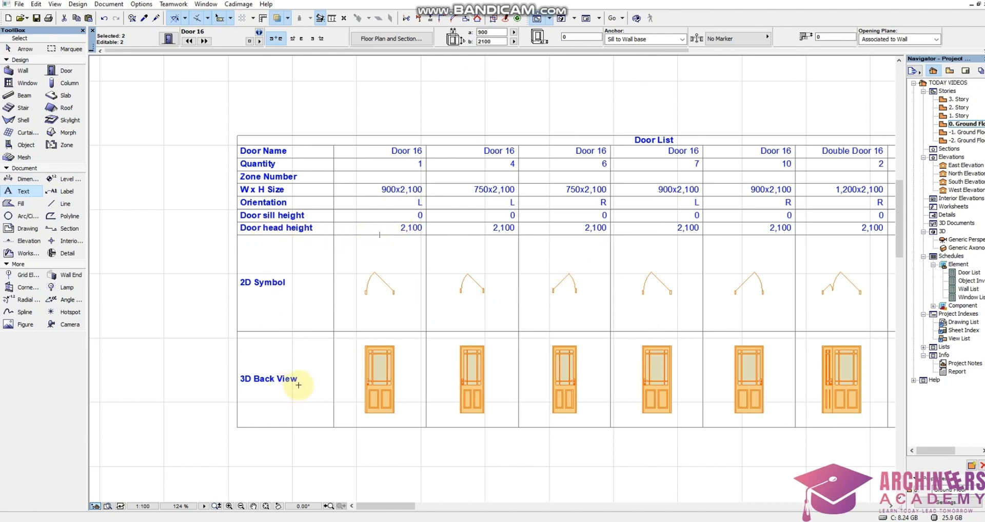
scroll(441, 334, down, 3)
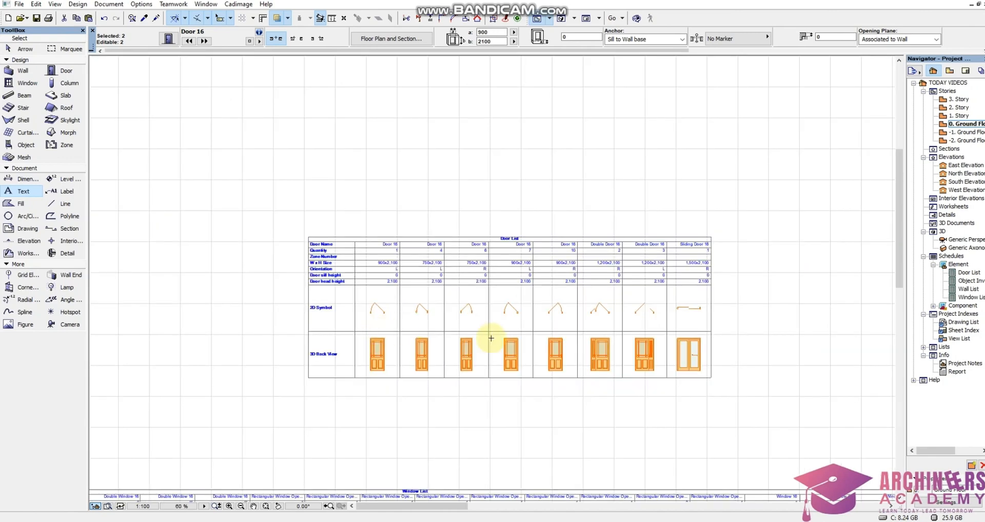
scroll(701, 352, up, 3)
scroll(599, 253, down, 2)
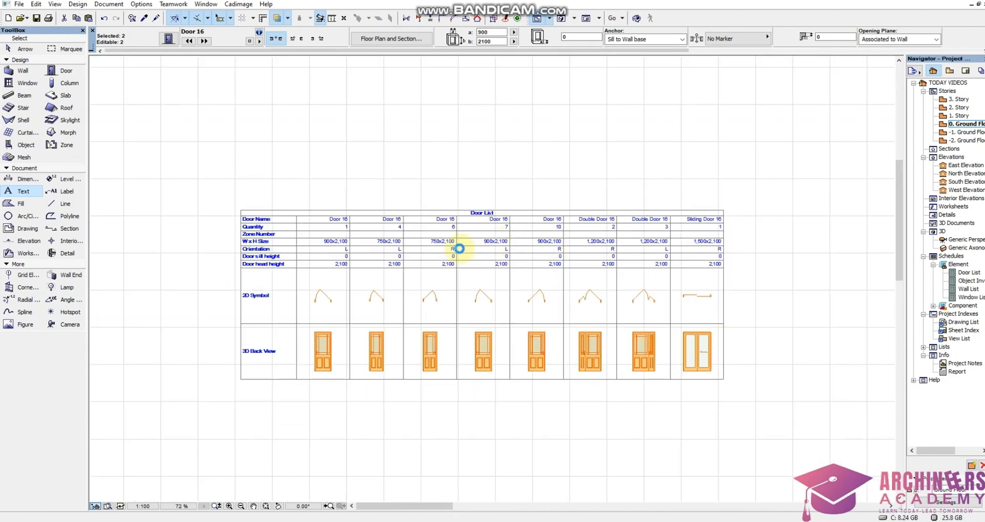
Examine the quantities of the two 750x2,100 Door 16 columns that differ only in orientation.
scroll(460, 248, up, 3)
scroll(410, 237, down, 2)
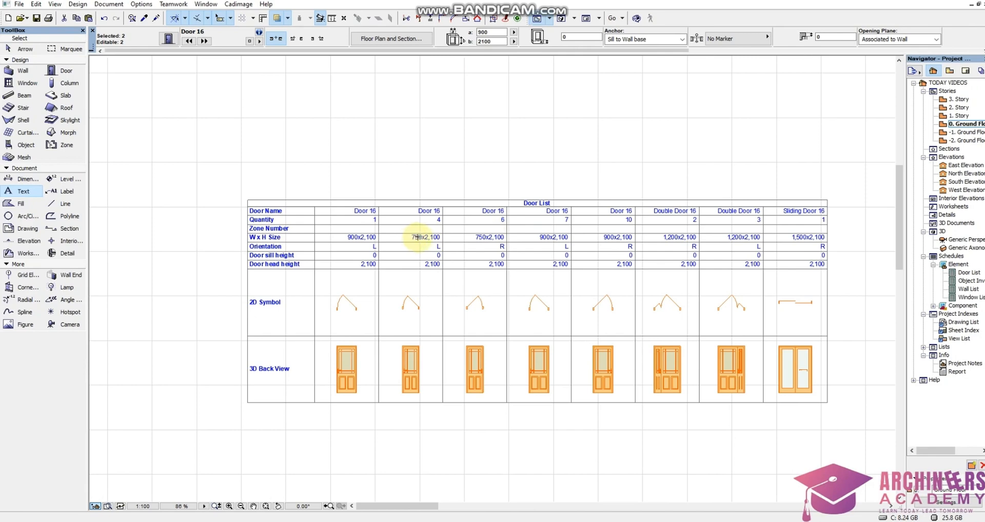
scroll(418, 241, up, 3)
scroll(451, 251, down, 3)
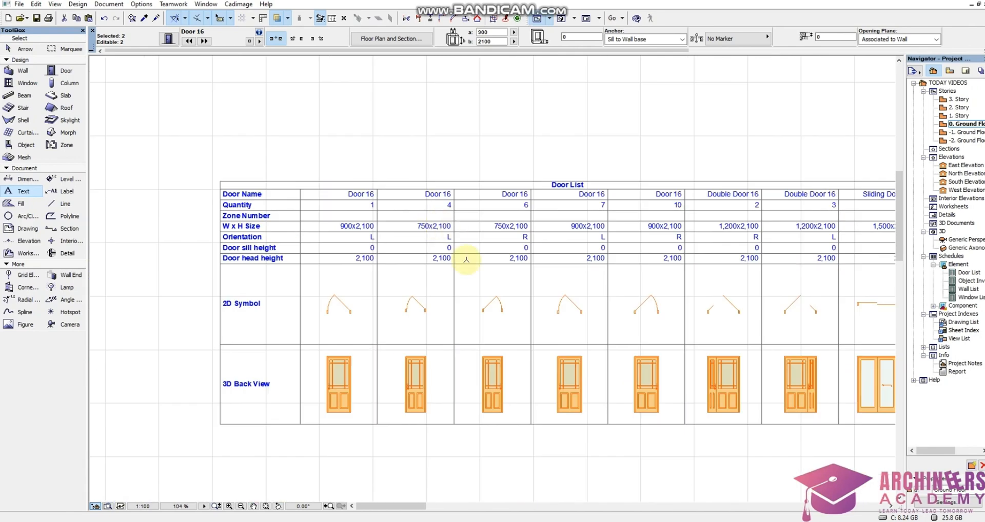
scroll(446, 236, up, 3)
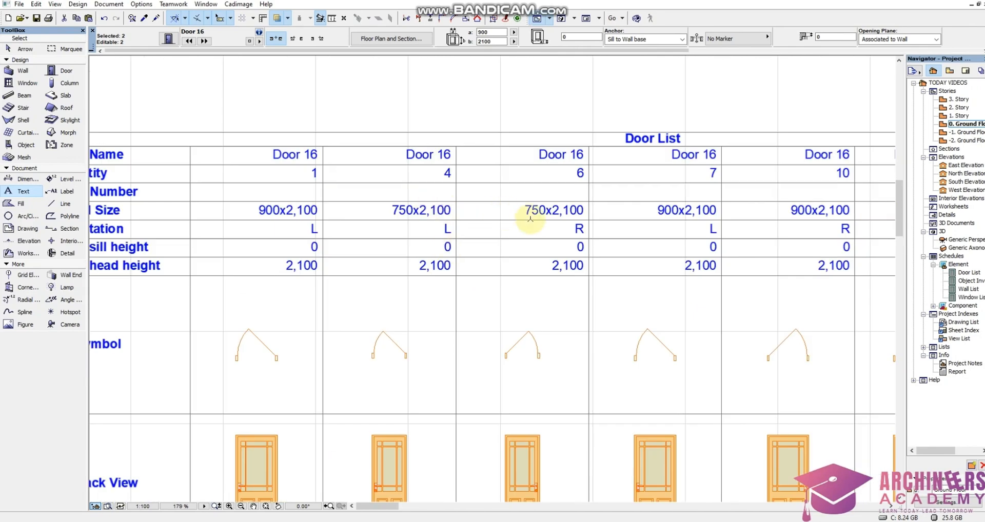
scroll(534, 212, down, 2)
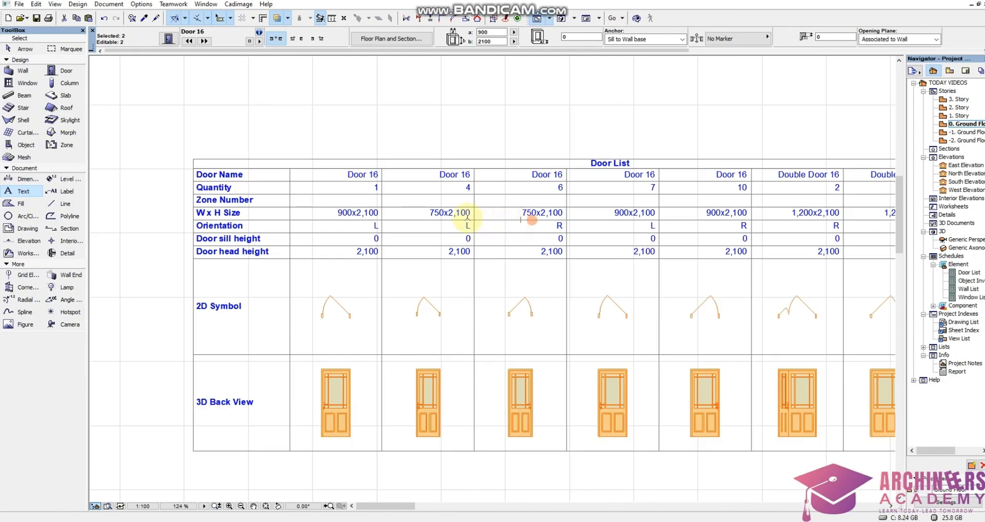
scroll(474, 188, up, 3)
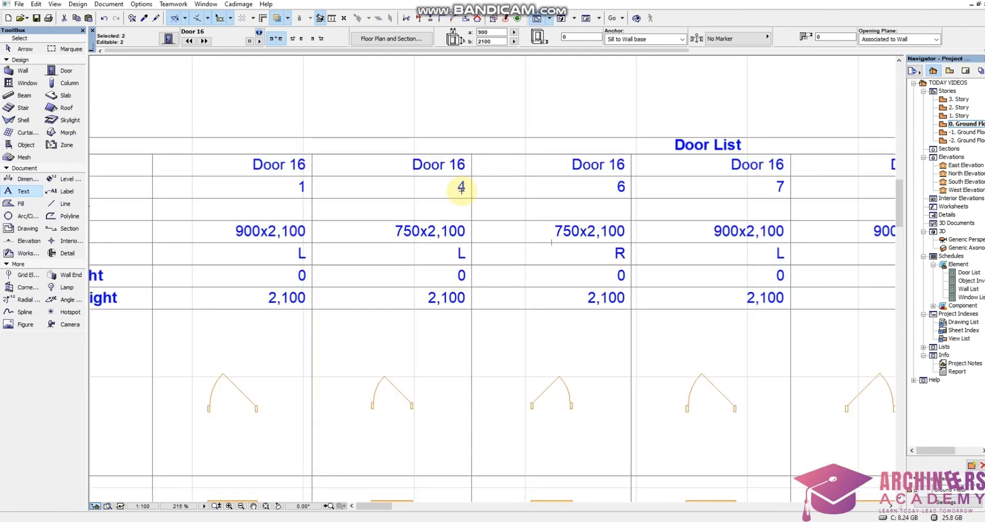
scroll(461, 188, down, 3)
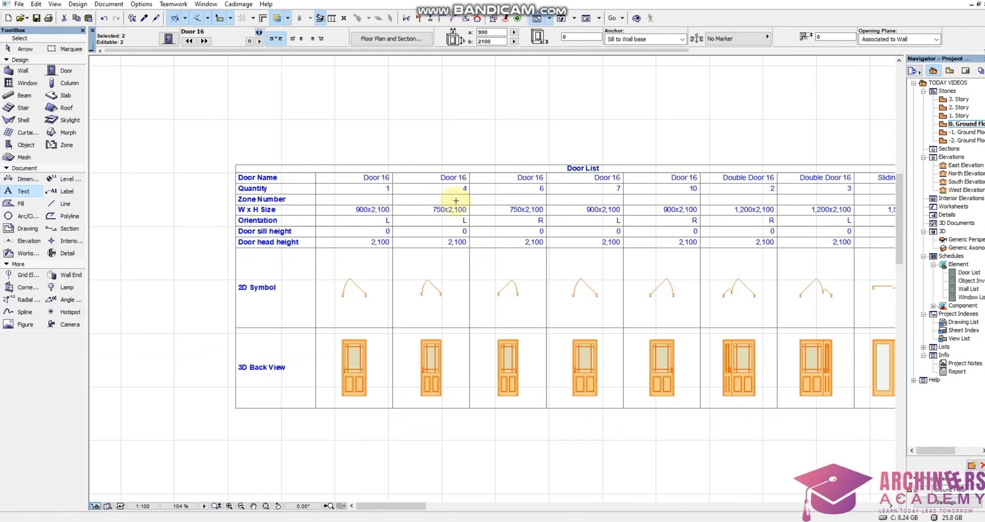
scroll(454, 200, up, 3)
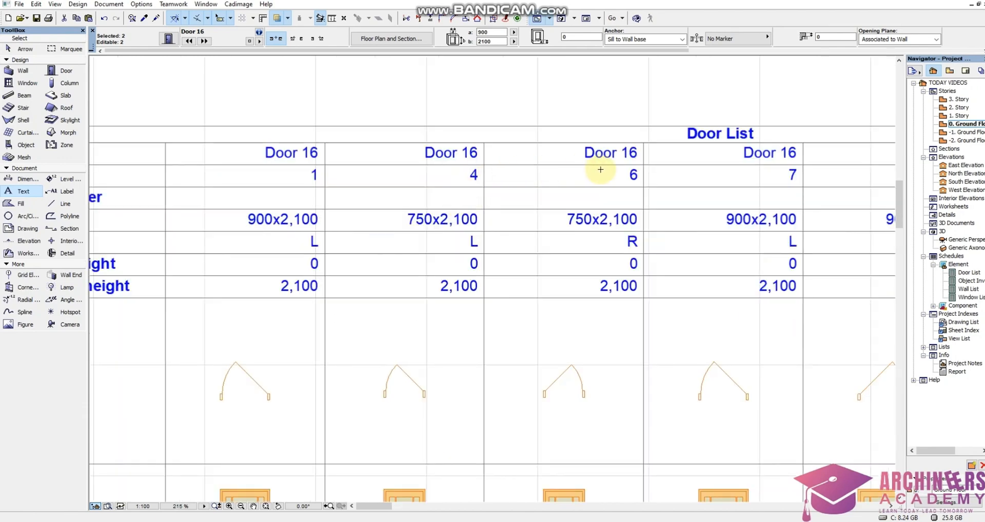
scroll(503, 170, down, 2)
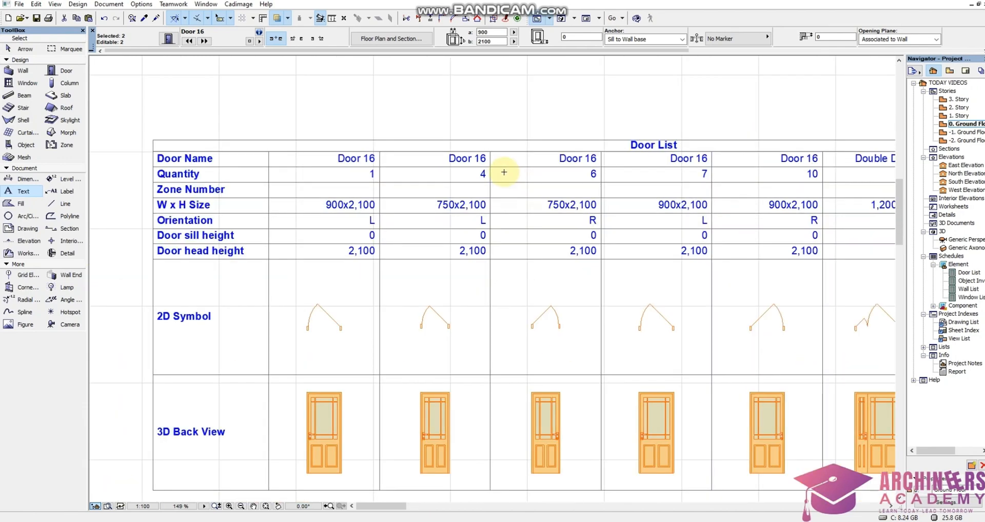
scroll(503, 173, down, 2)
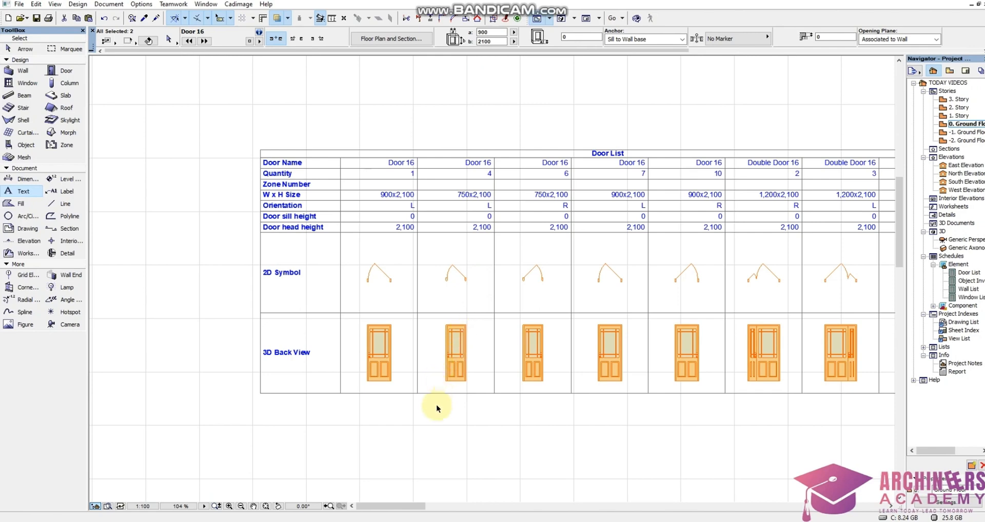
Set the quantity of the 750x2,100 Door 16 column with orientation L to 10 in the Door List.
drag(437, 410, 485, 163)
scroll(486, 169, up, 8)
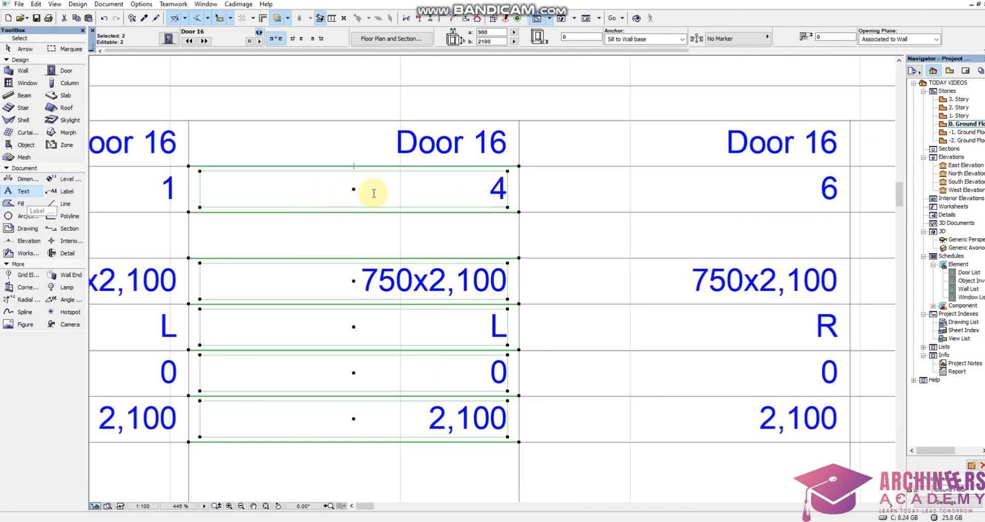
double_click(477, 191)
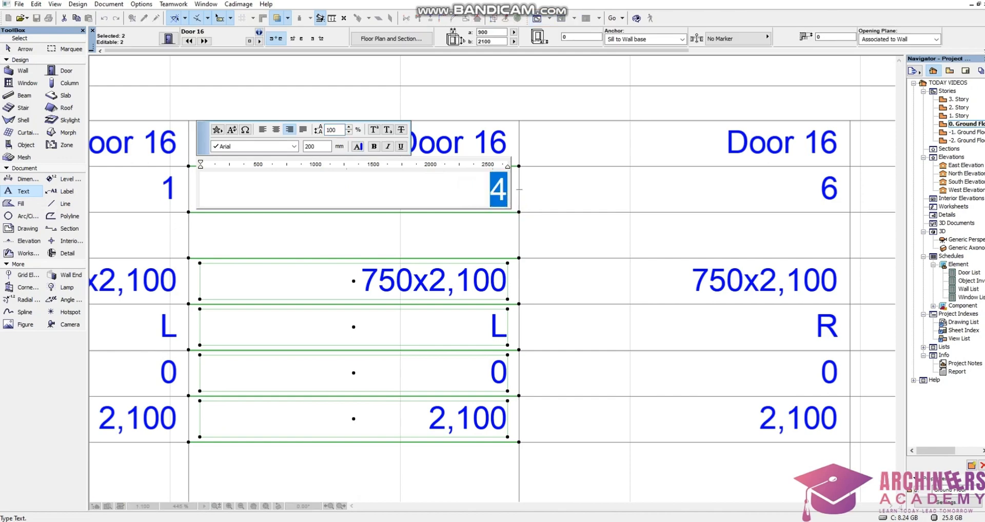
text(10)
click(484, 232)
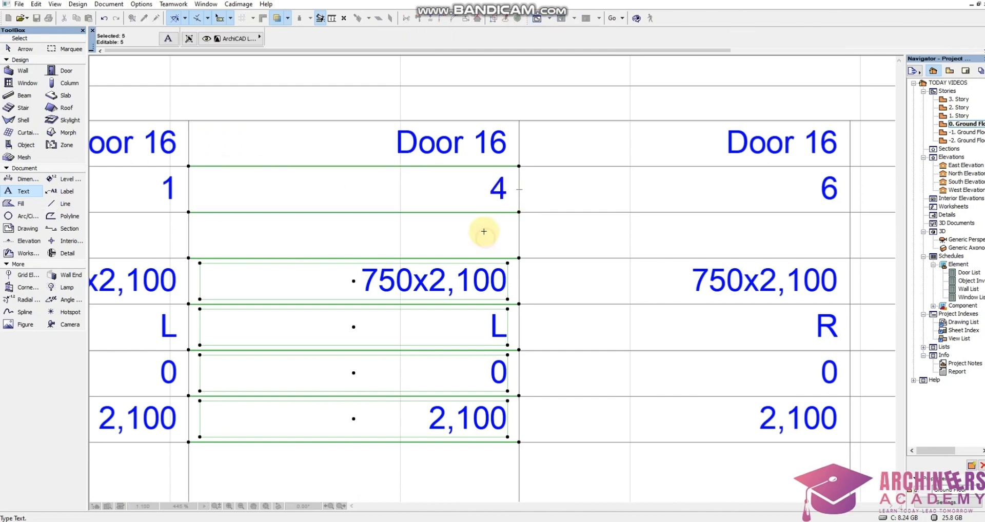
scroll(464, 196, down, 9)
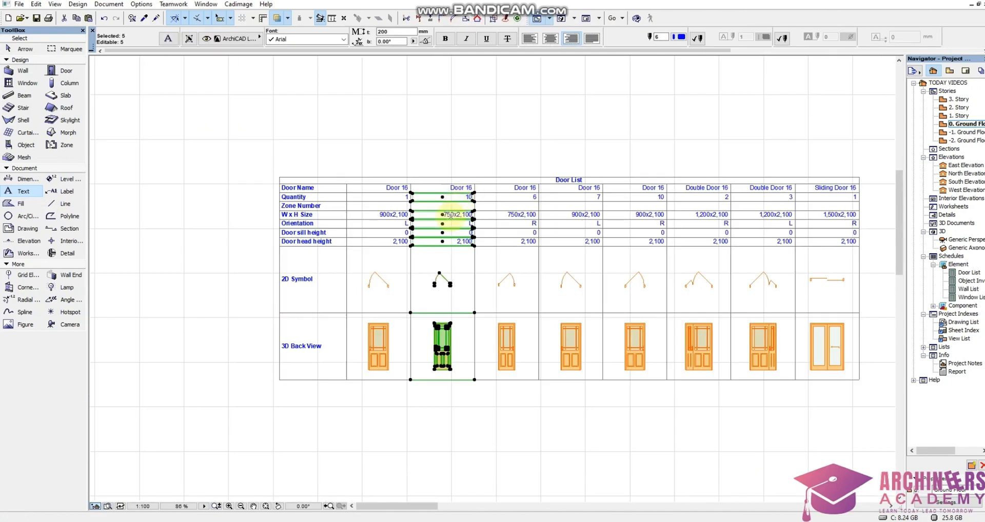
scroll(456, 285, up, 3)
scroll(510, 242, down, 2)
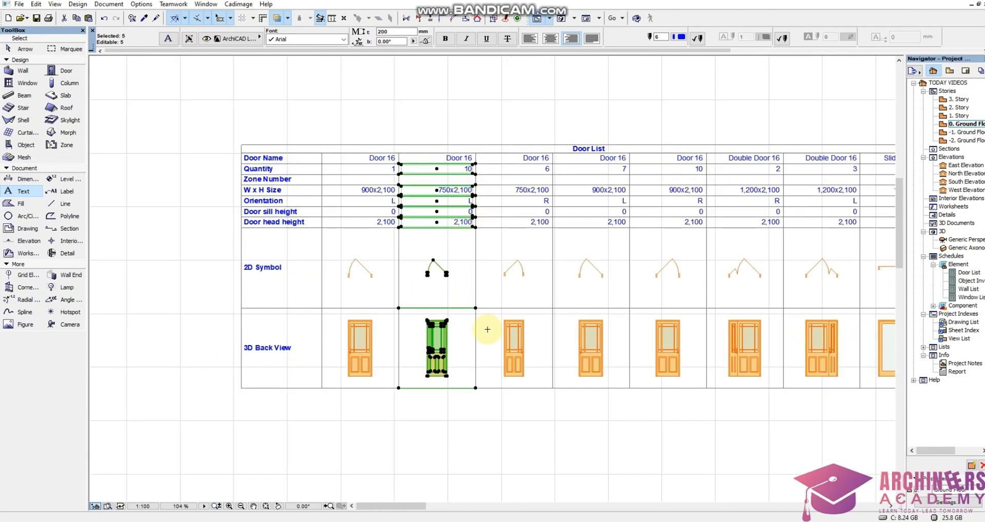
key(Escape)
Delete the whole 750x2,100 Door 16 column with orientation R from the Door List.
shift+click(486, 401)
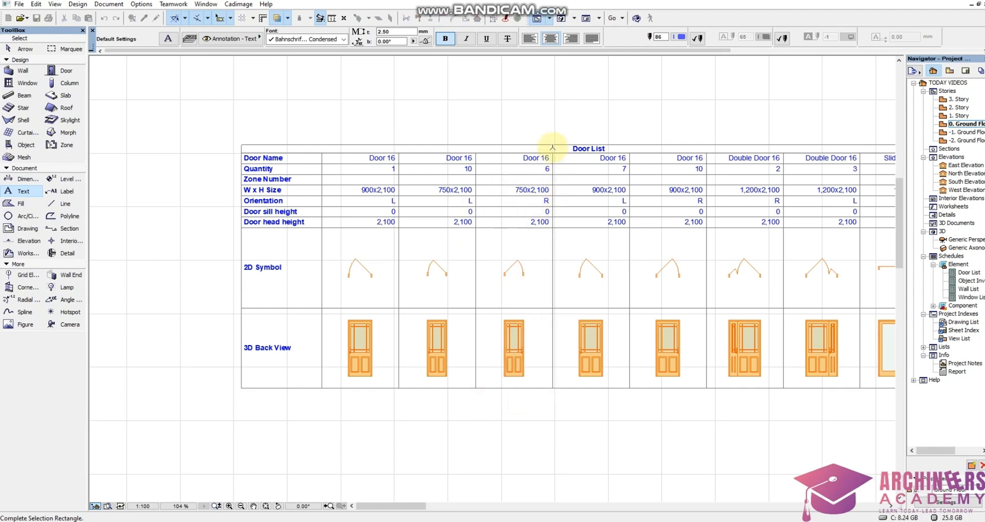
scroll(553, 148, up, 3)
click(550, 153)
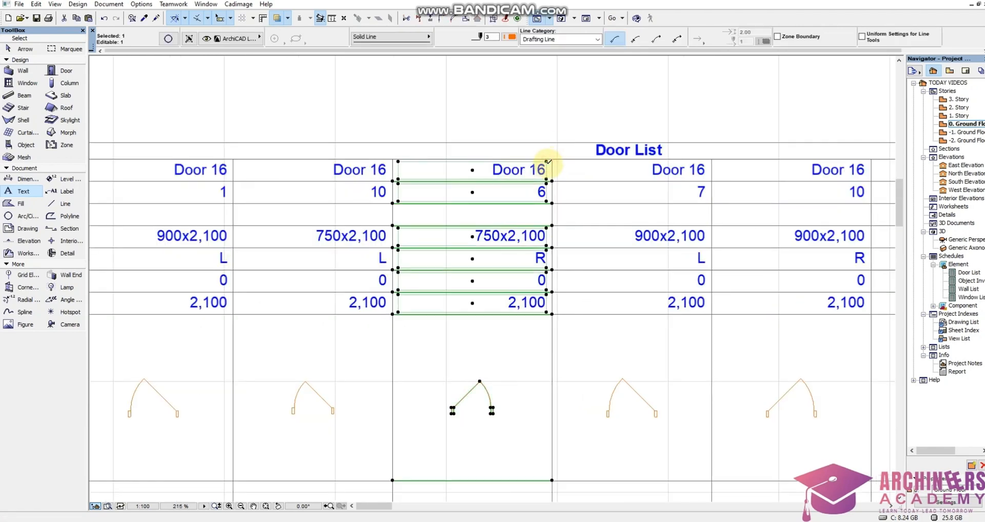
key(Delete)
scroll(483, 160, down, 3)
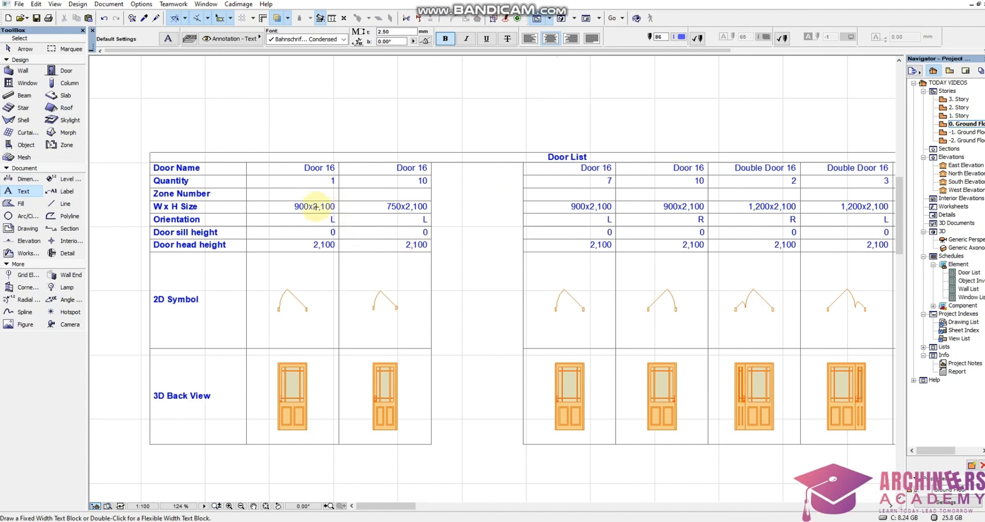
Set the quantity to 18 in the 900x2,100, orientation L column just after the gap in the Door List.
scroll(315, 206, up, 2)
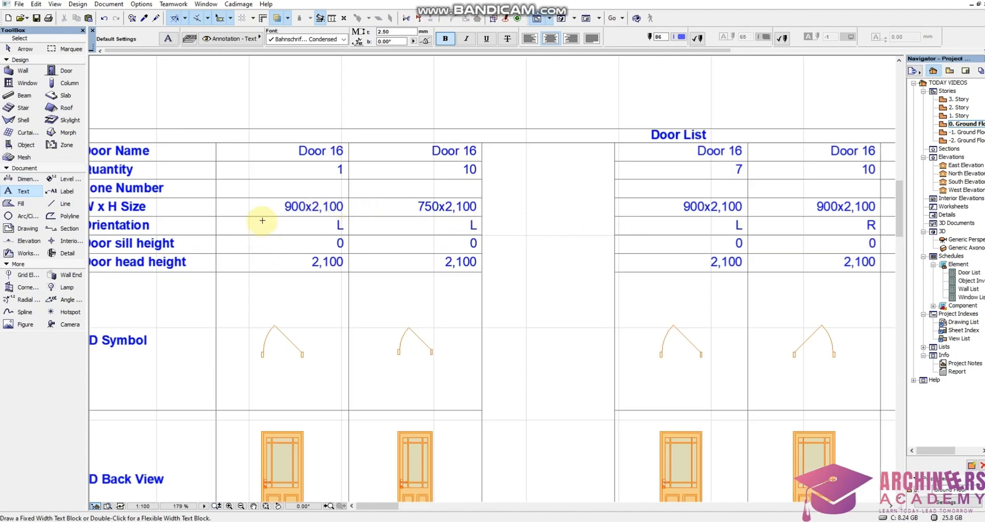
scroll(263, 221, down, 1)
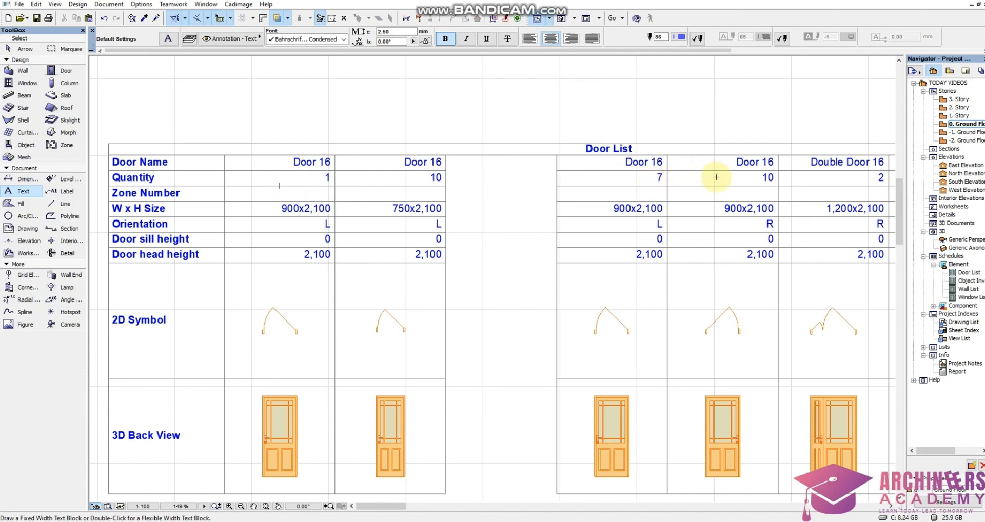
click(658, 180)
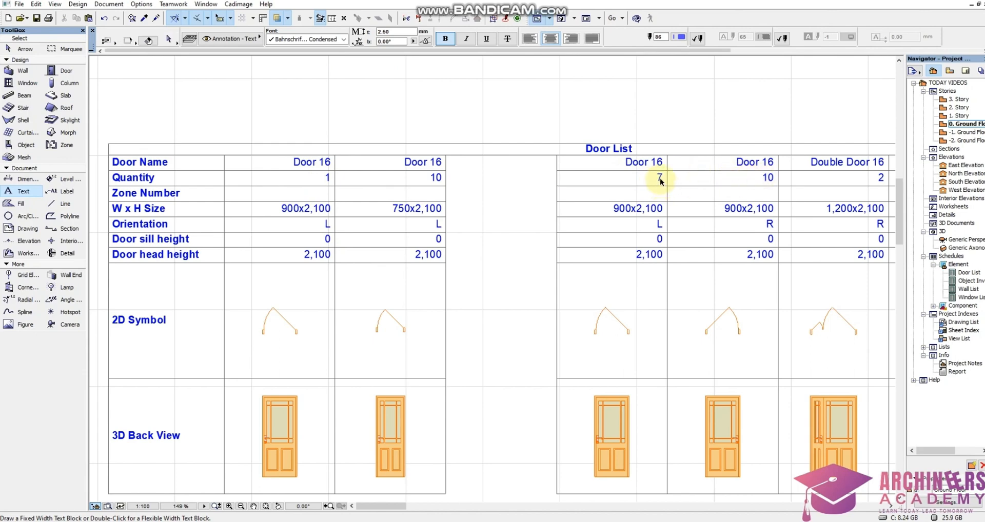
scroll(634, 183, up, 8)
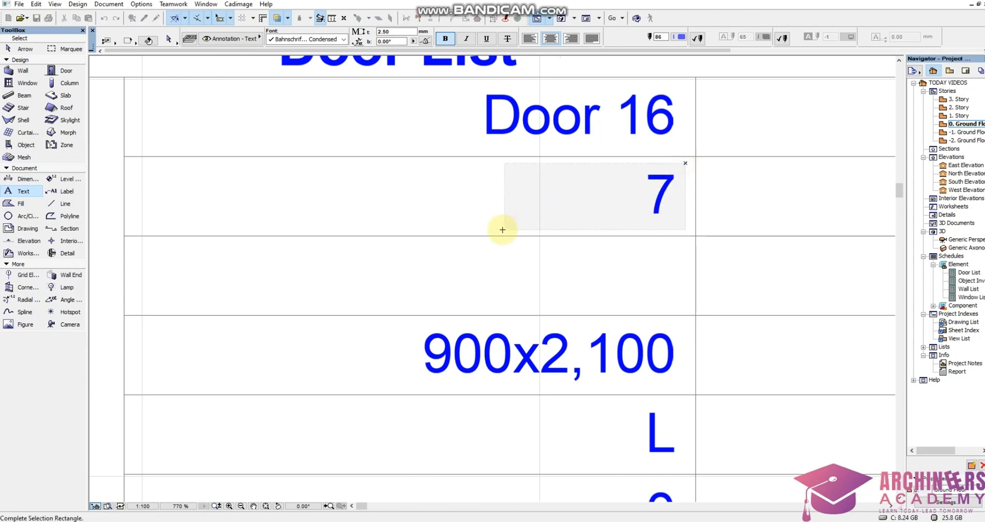
click(503, 227)
double_click(648, 206)
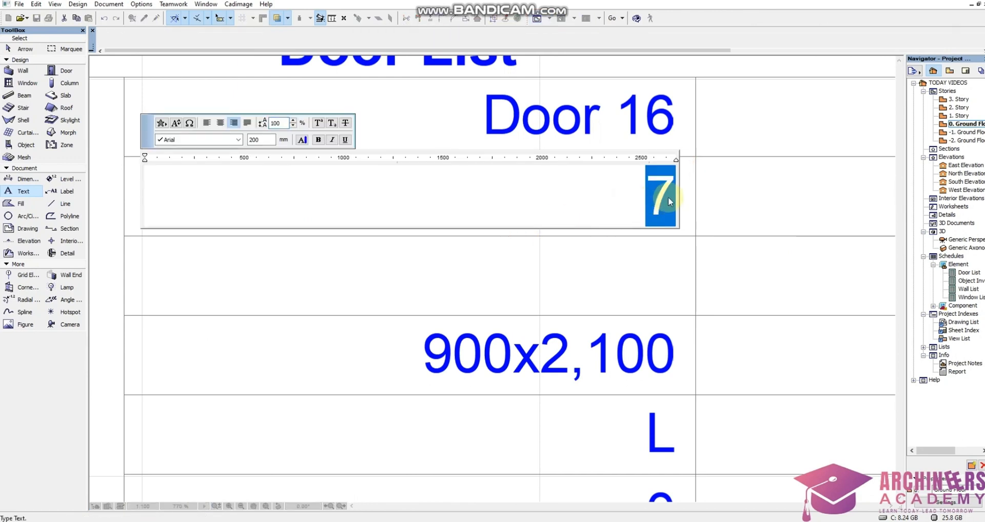
text(18)
click(528, 257)
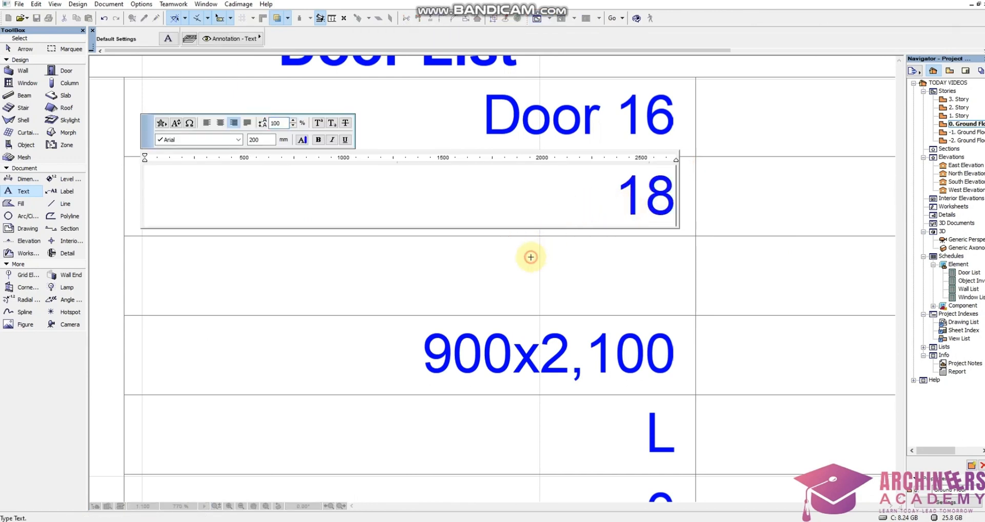
scroll(510, 213, down, 6)
scroll(556, 198, down, 3)
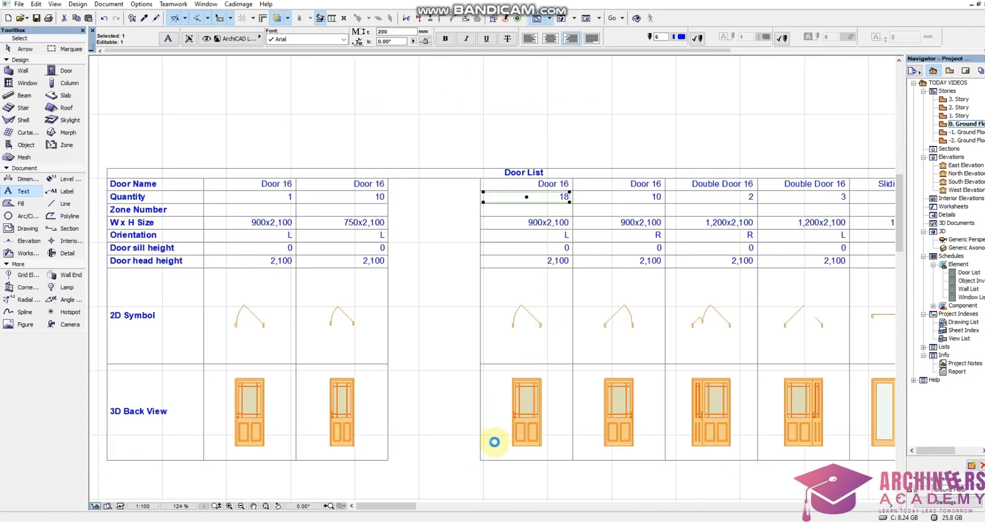
key(Escape)
Move the 900x2,100 Door 16 column with quantity 18 into the gap, directly beside the 750x2,100 column.
click(468, 469)
click(569, 186)
scroll(569, 186, up, 4)
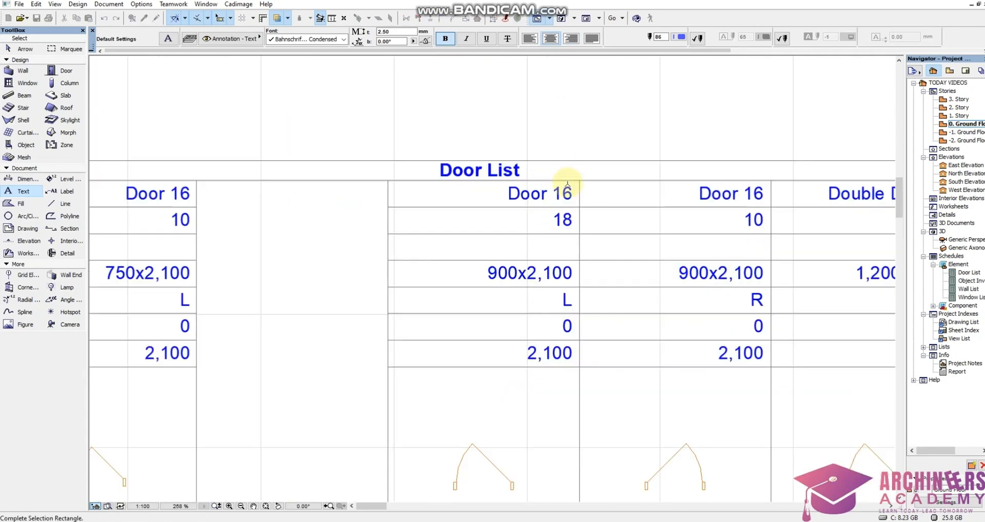
key(ctrl+d)
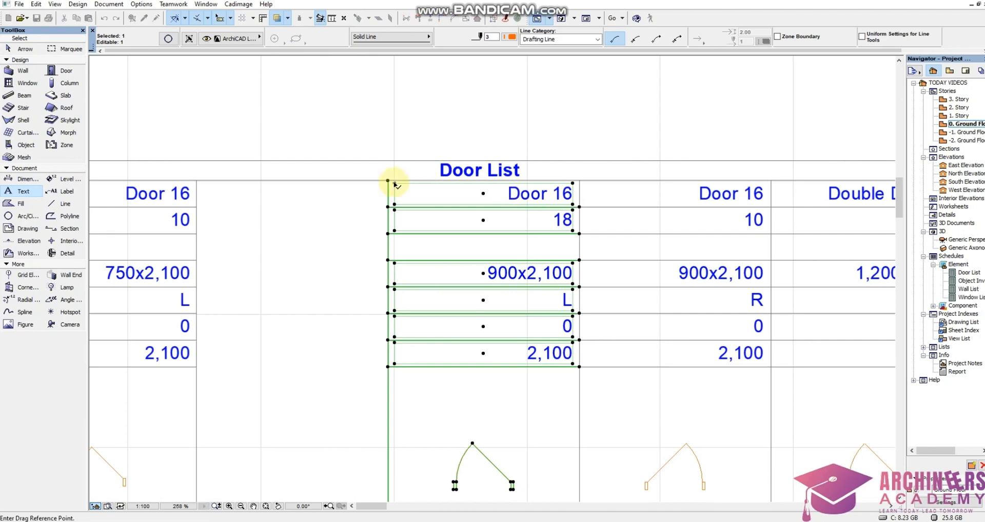
click(386, 181)
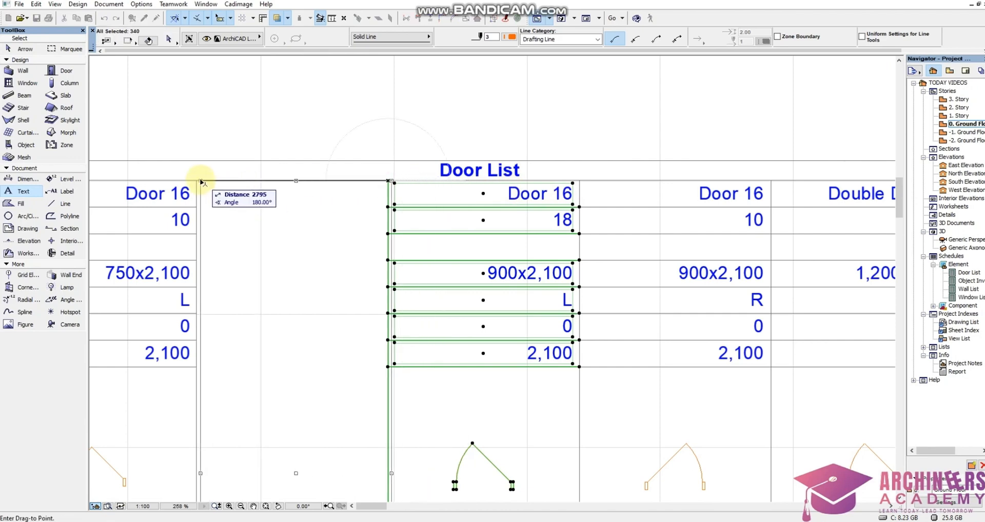
click(196, 182)
scroll(499, 157, down, 3)
scroll(499, 155, down, 3)
key(Escape)
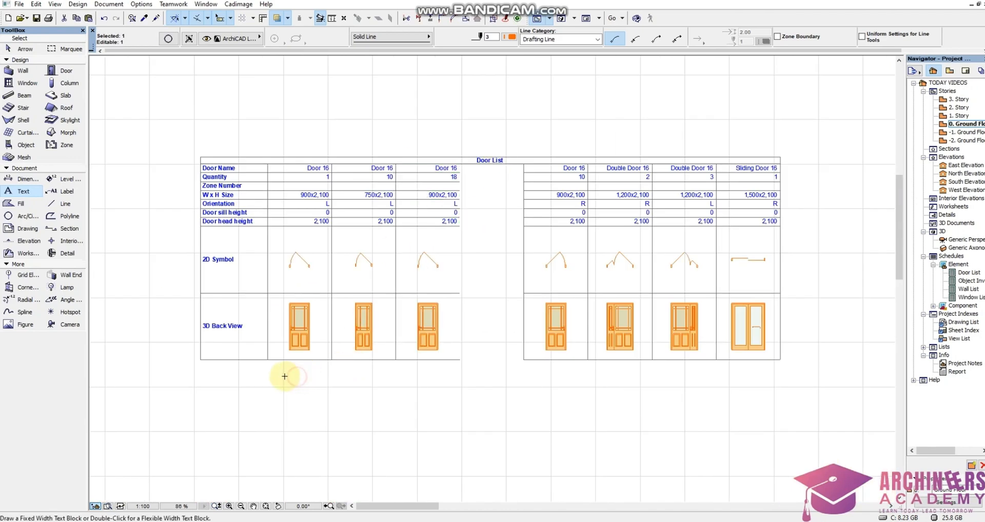
Delete the two leftover 900x2,100 Door 16 columns from the Door List: orientation L with quantity 1, and orientation R.
shift+click(270, 370)
scroll(317, 196, up, 2)
click(330, 153)
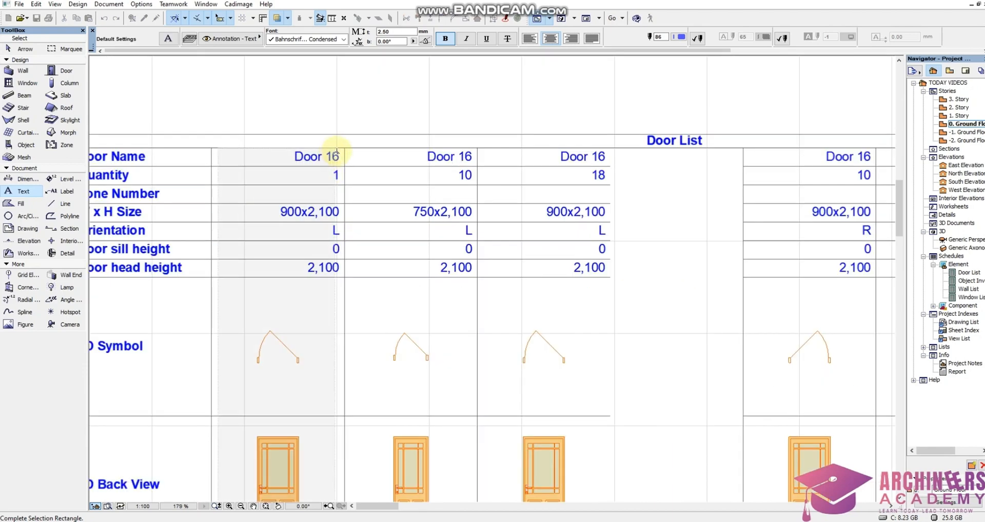
scroll(336, 156, down, 2)
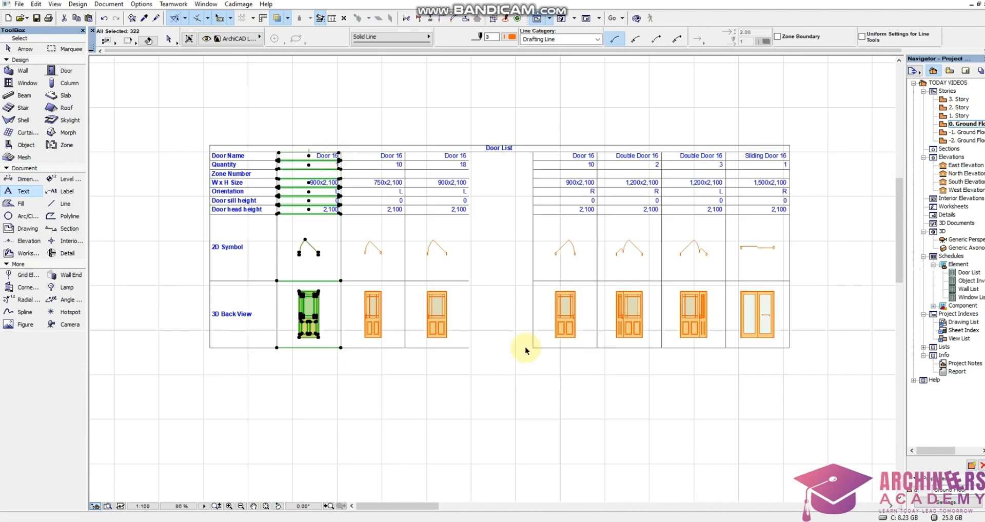
shift+click(528, 353)
scroll(602, 171, up, 2)
scroll(595, 154, up, 3)
click(591, 154)
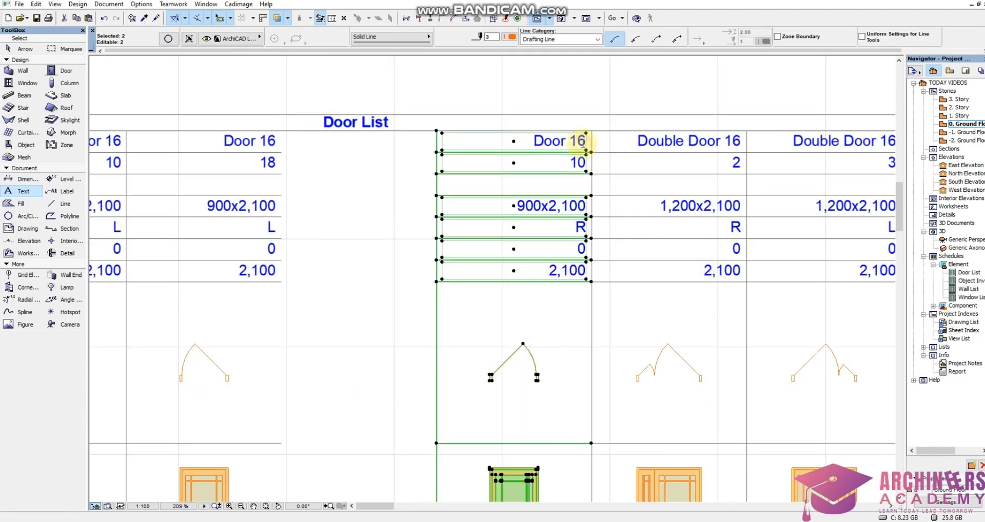
key(Delete)
scroll(556, 193, down, 4)
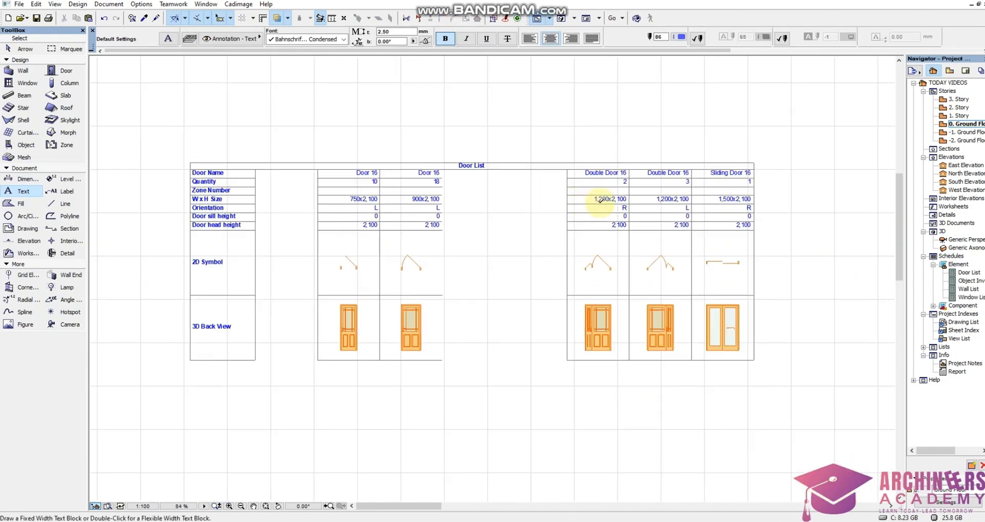
Set the quantity of the 1,200x2,100 Double Door 16 column with orientation R to 5 in the Door List.
scroll(688, 295, up, 3)
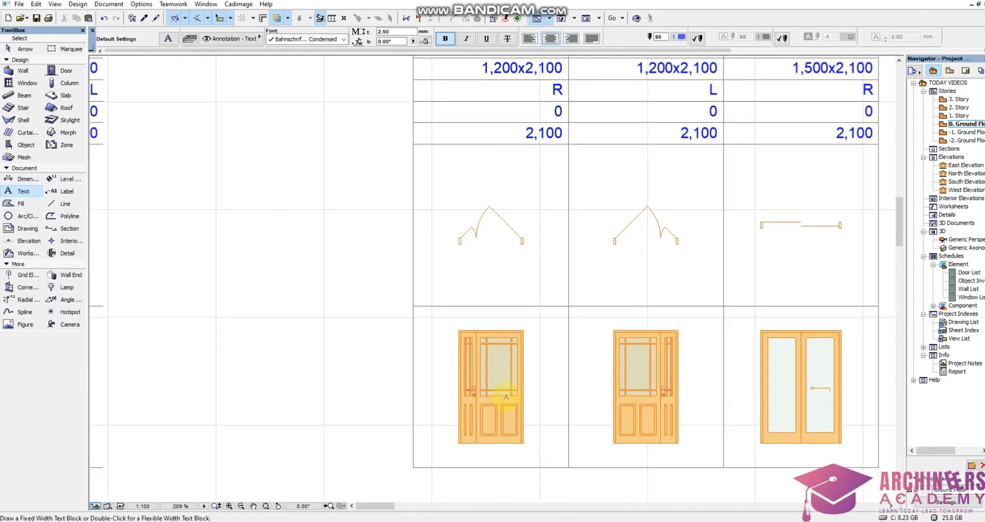
scroll(567, 183, down, 1)
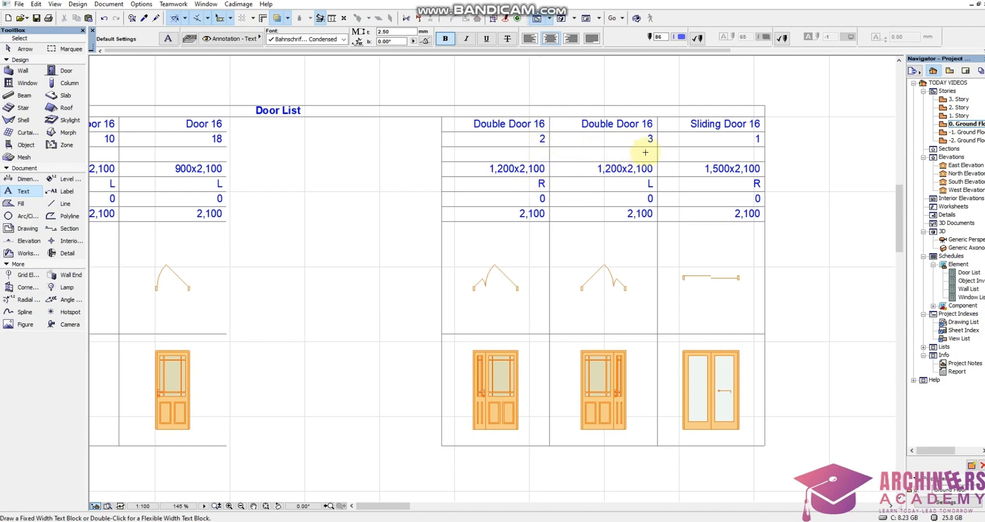
scroll(650, 138, up, 6)
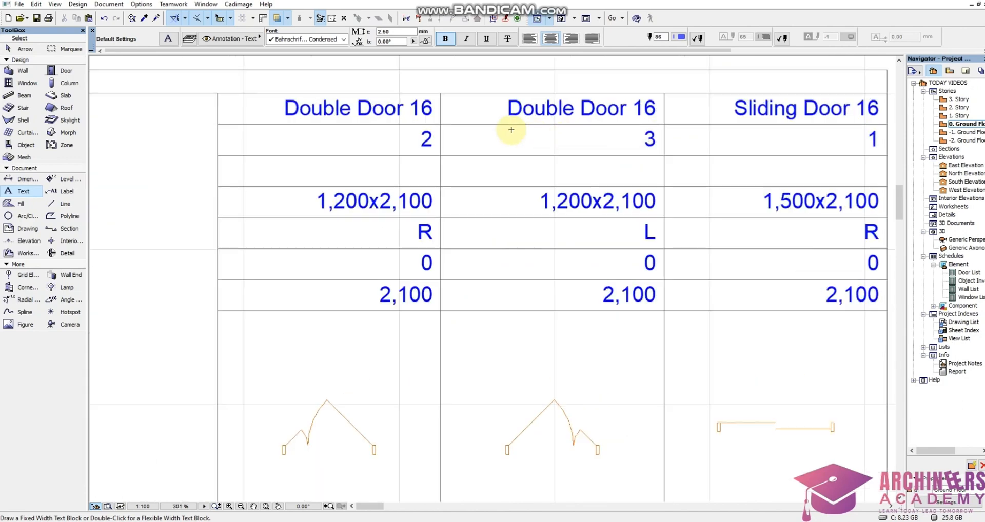
click(297, 221)
click(408, 107)
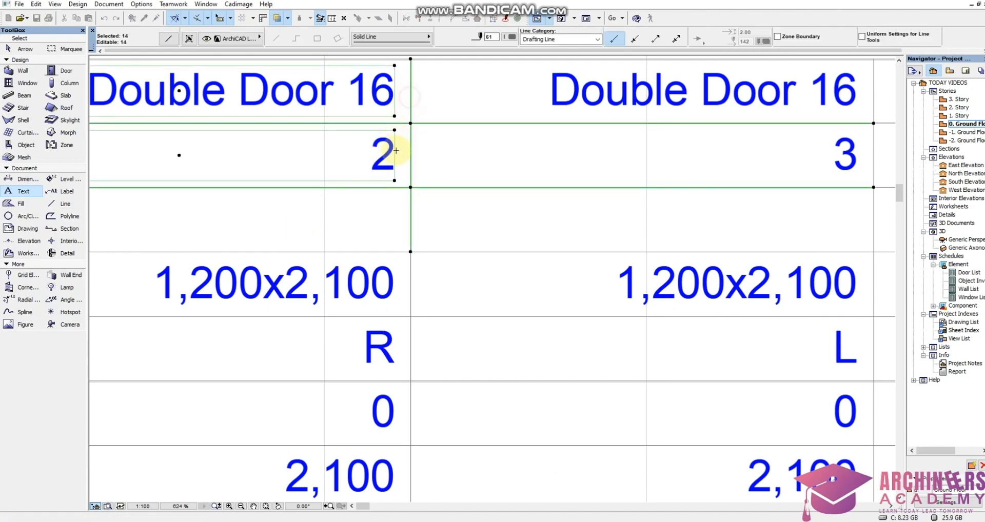
click(391, 156)
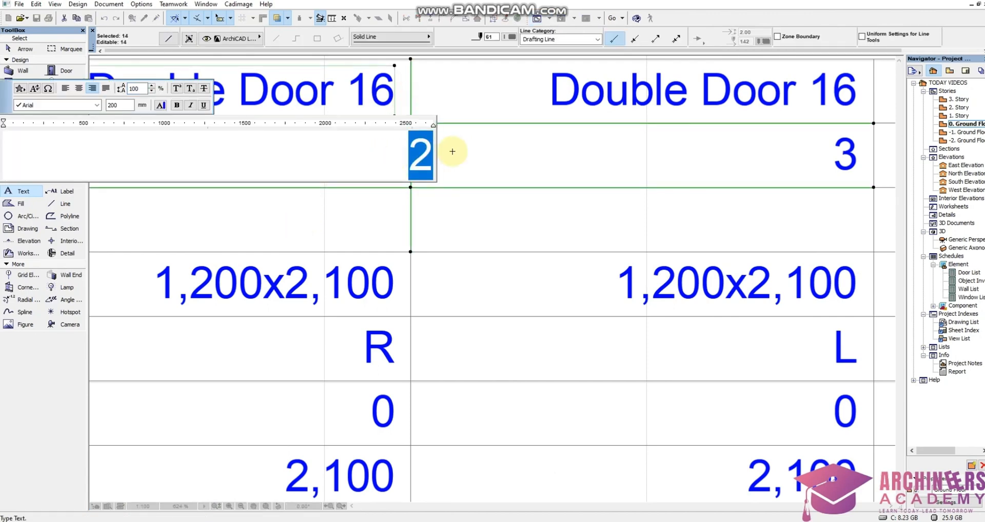
text(5)
click(569, 210)
scroll(513, 205, down, 4)
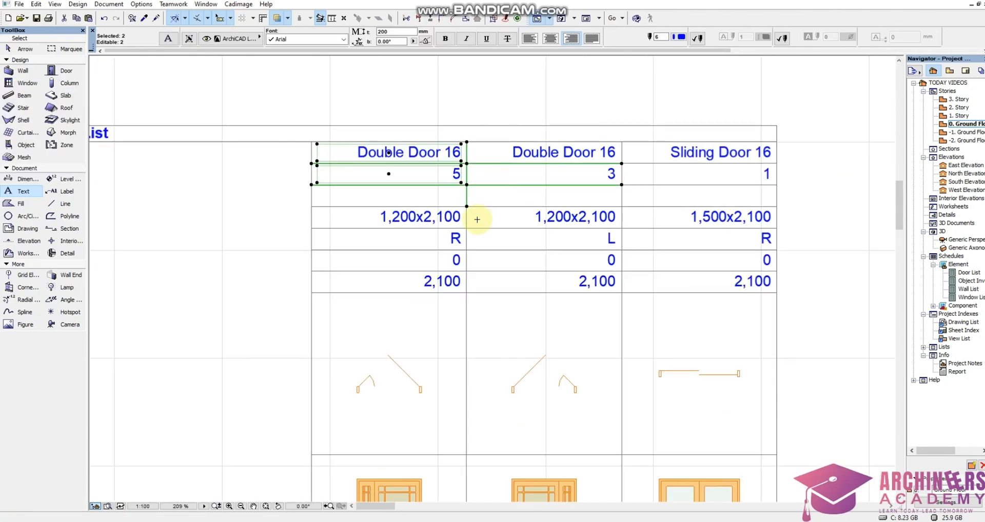
Delete the whole 1,200x2,100 Double Door 16 column with orientation L from the Door List.
scroll(477, 220, down, 2)
click(460, 478)
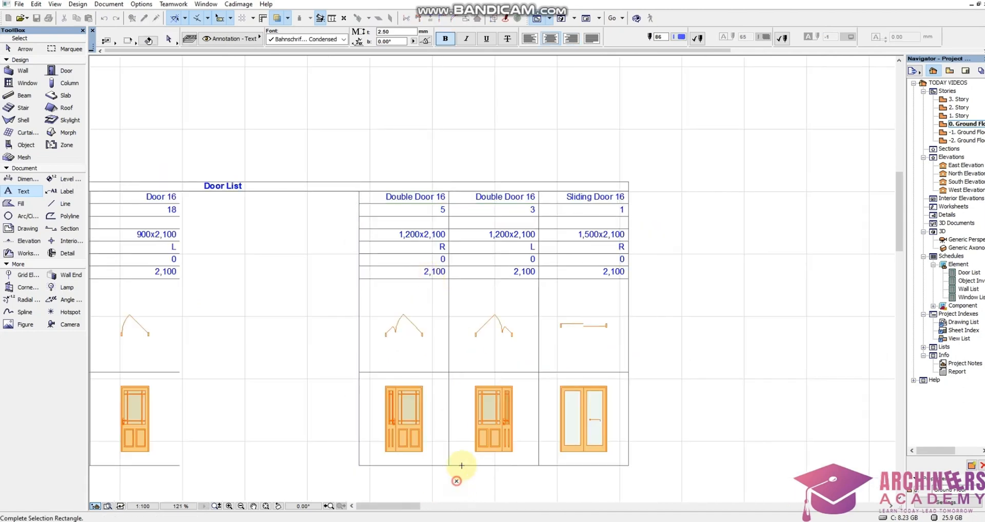
scroll(510, 198, up, 4)
click(570, 207)
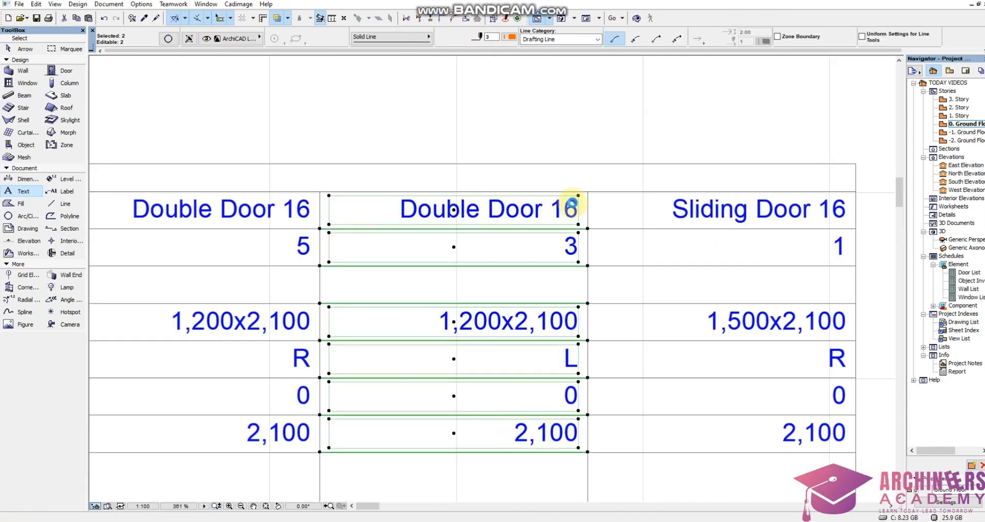
key(Delete)
Move the 1,200x2,100 Double Door 16 column directly beside the 900x2,100 Door 16 column to close the gap.
scroll(631, 189, down, 4)
click(577, 423)
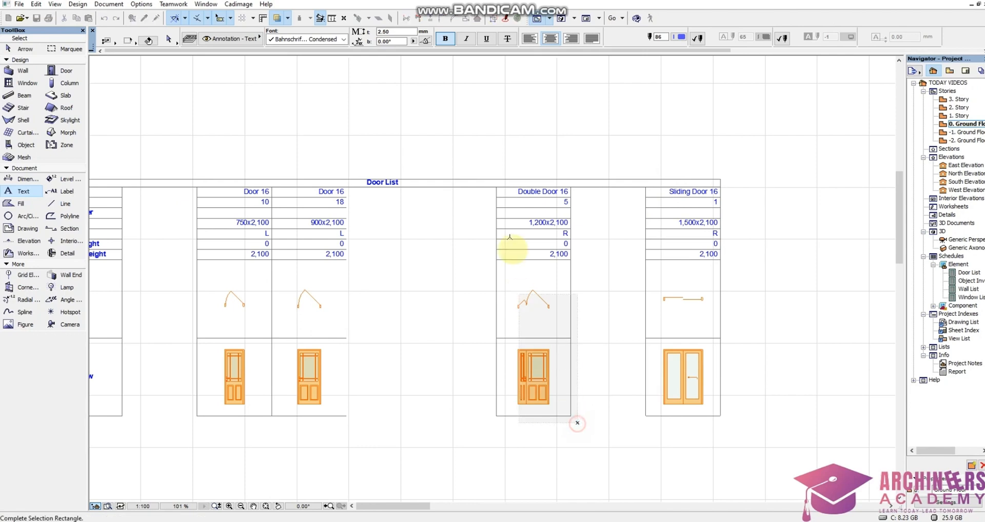
scroll(484, 195, up, 3)
click(493, 198)
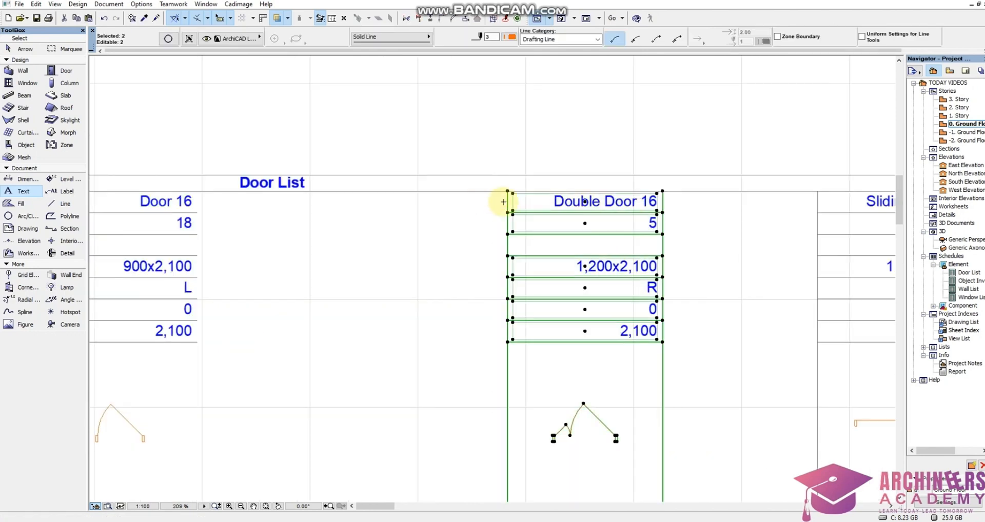
key(ctrl+d)
click(508, 192)
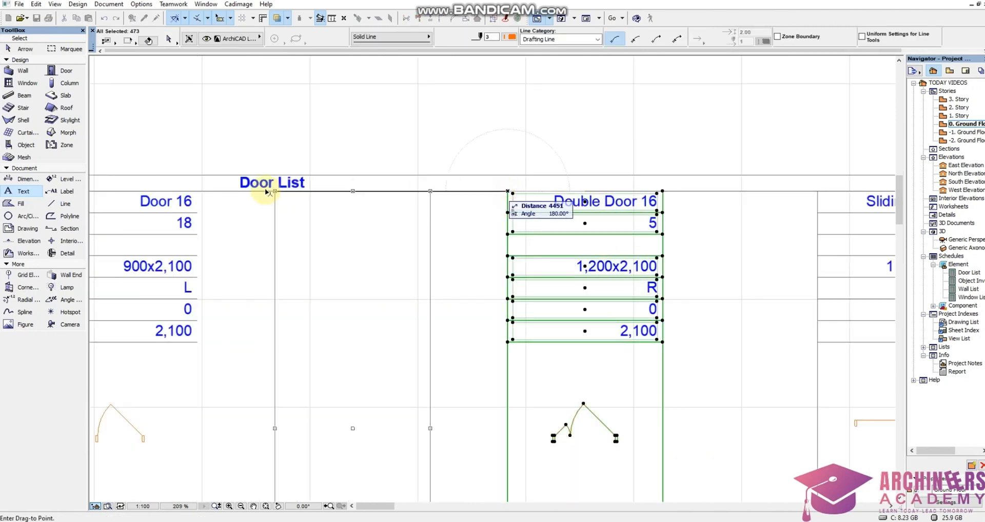
click(198, 192)
scroll(393, 191, down, 3)
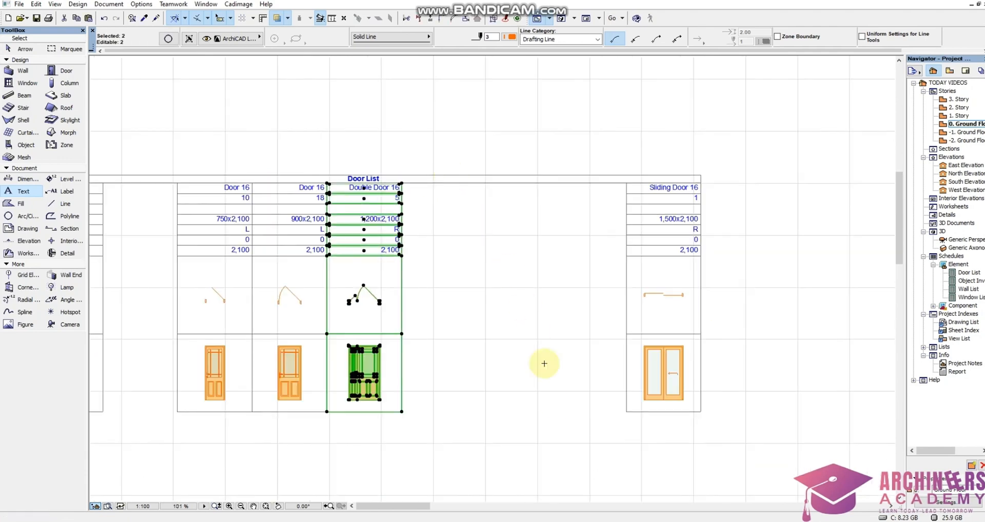
key(Escape)
Move the 1,500x2,100 Sliding Door 16 column directly beside the Double Door 16 column in the Door List.
click(601, 439)
scroll(716, 188, up, 4)
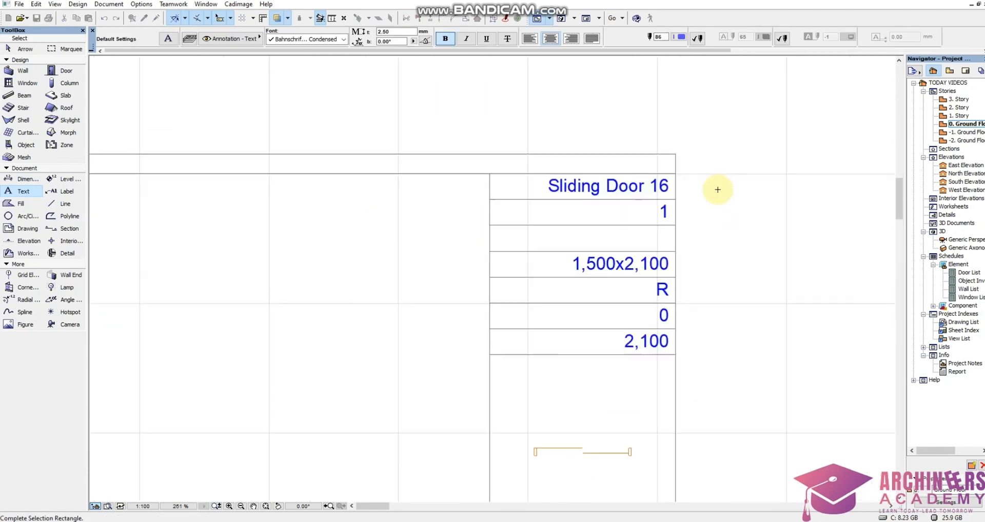
click(709, 183)
key(ctrl+d)
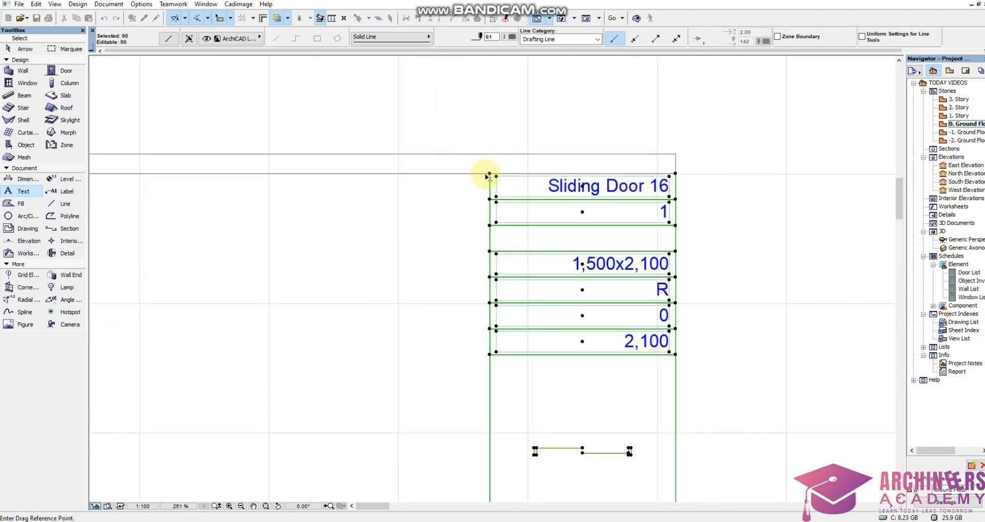
click(489, 174)
scroll(690, 181, down, 5)
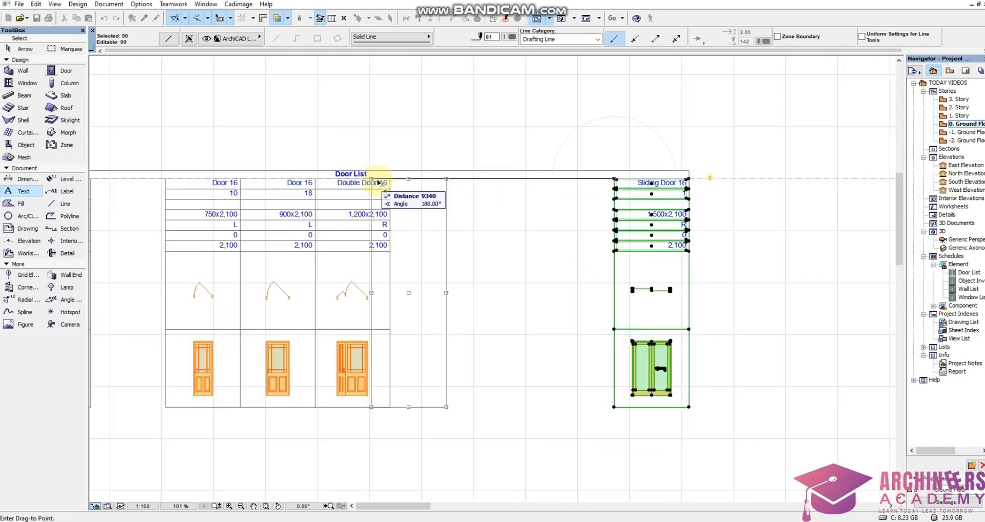
scroll(378, 180, up, 3)
click(399, 177)
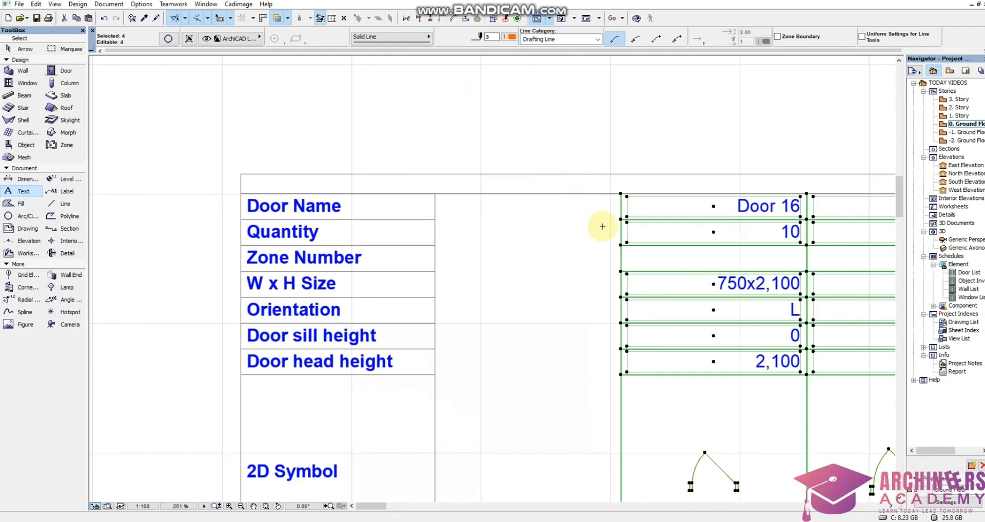
Move all four door columns together against the row-label column of the Door List.
key(ctrl+d)
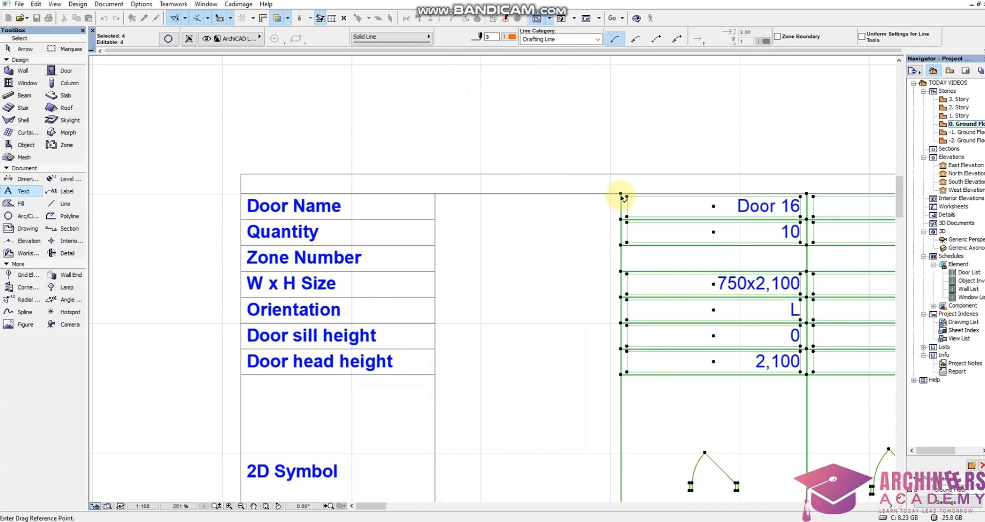
click(620, 195)
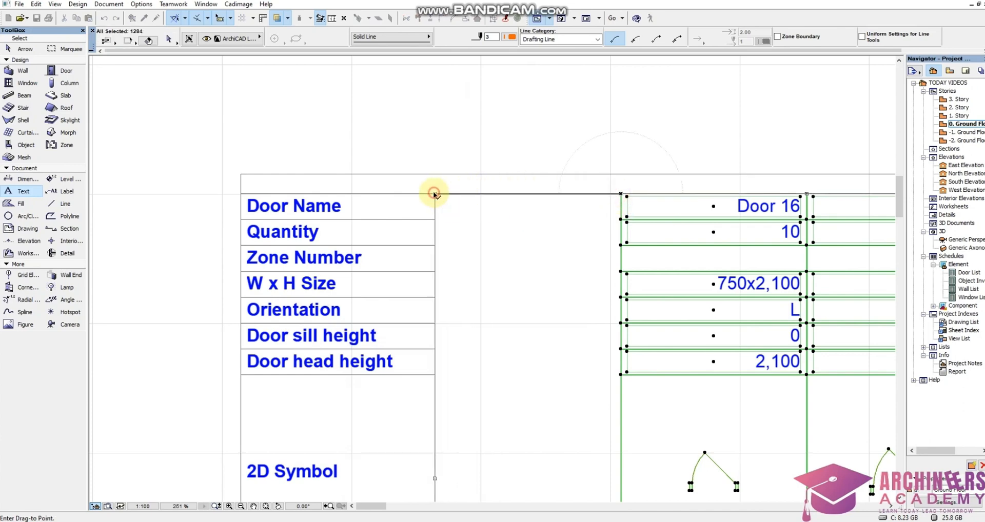
click(434, 194)
scroll(434, 193, down, 3)
scroll(441, 191, down, 2)
click(643, 221)
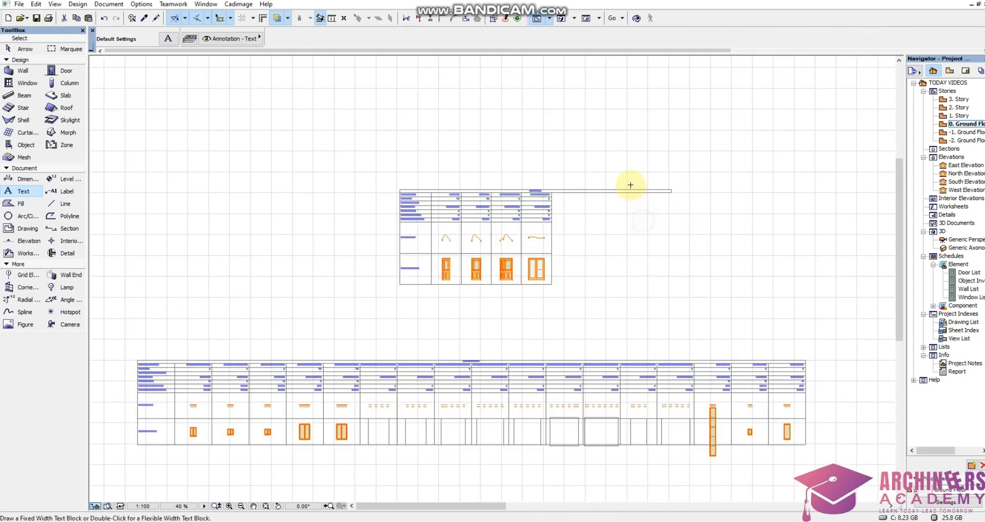
Shrink the Door List title text block so its right end aligns with the end of the Sliding Door 16 column.
scroll(631, 184, up, 3)
click(634, 236)
scroll(774, 182, up, 5)
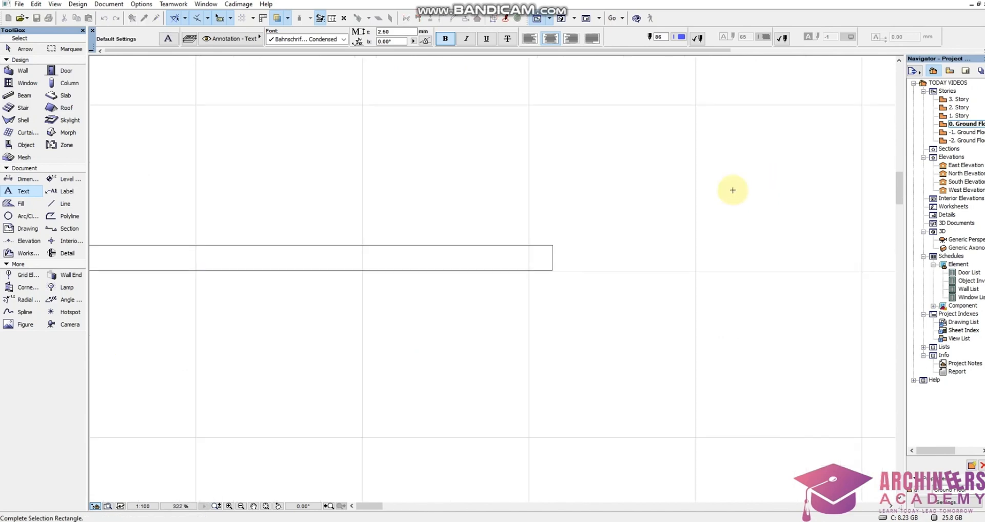
key(Escape)
shift+click(546, 272)
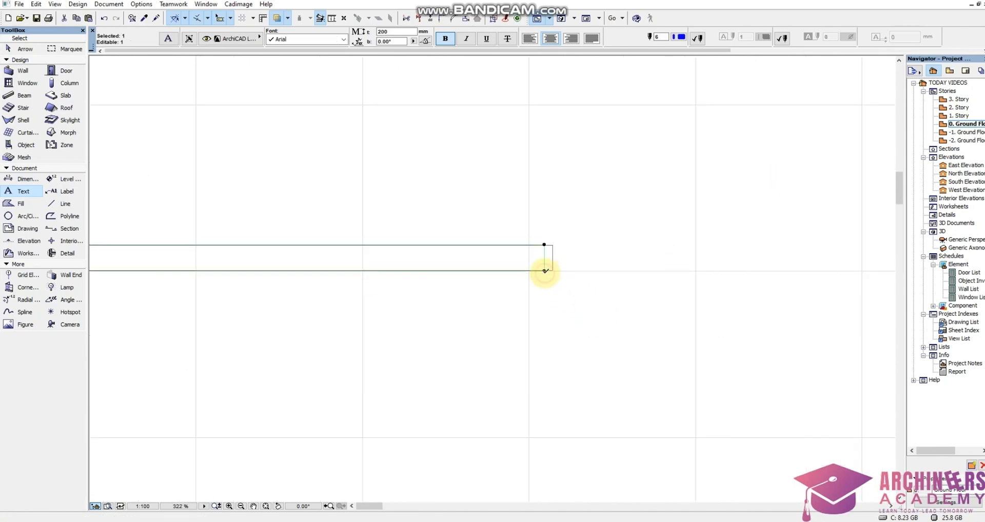
click(545, 270)
scroll(634, 260, down, 3)
scroll(640, 260, down, 3)
scroll(502, 259, up, 4)
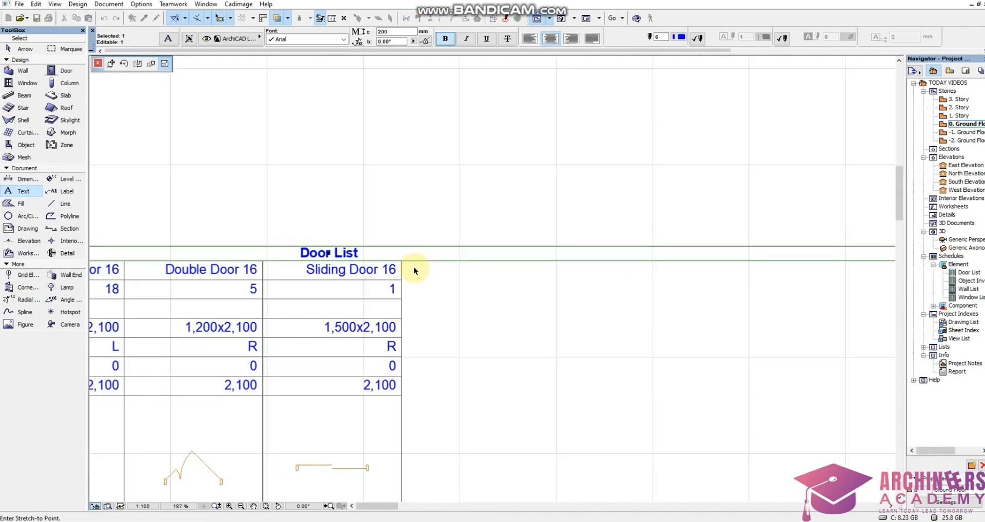
click(393, 260)
click(426, 274)
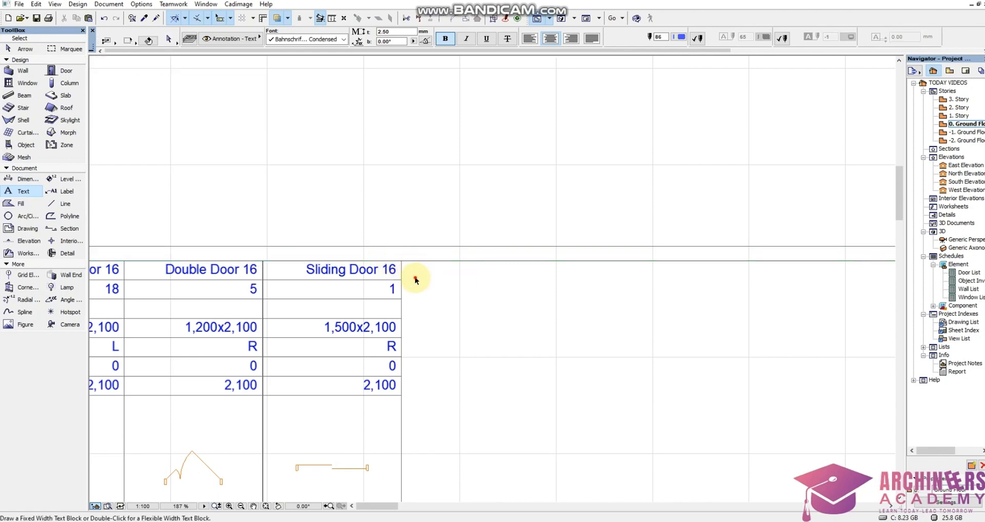
Split the title row lines at the right edge of the Sliding Door 16 column and delete the excess beyond it.
shift+click(415, 279)
scroll(411, 237, down, 8)
click(612, 210)
scroll(385, 200, up, 11)
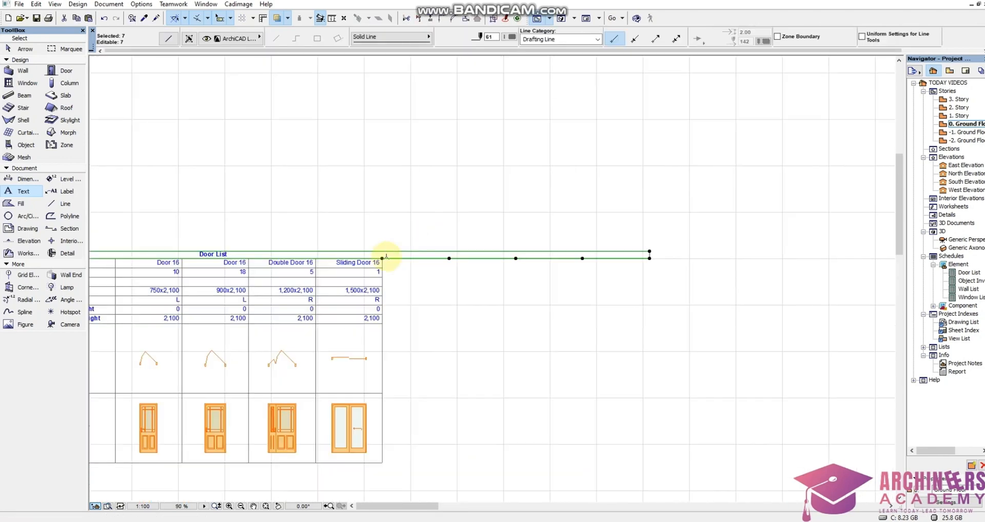
click(418, 19)
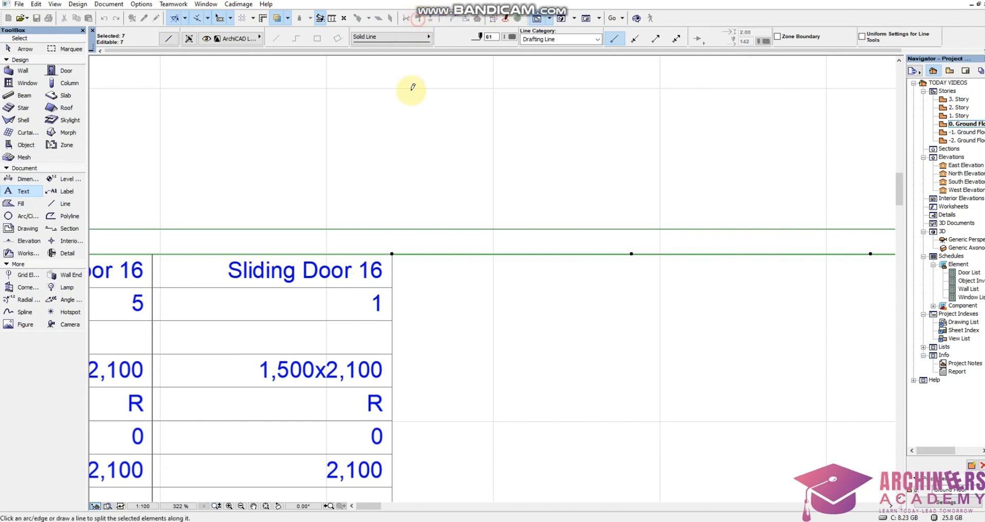
click(393, 253)
click(412, 195)
key(Delete)
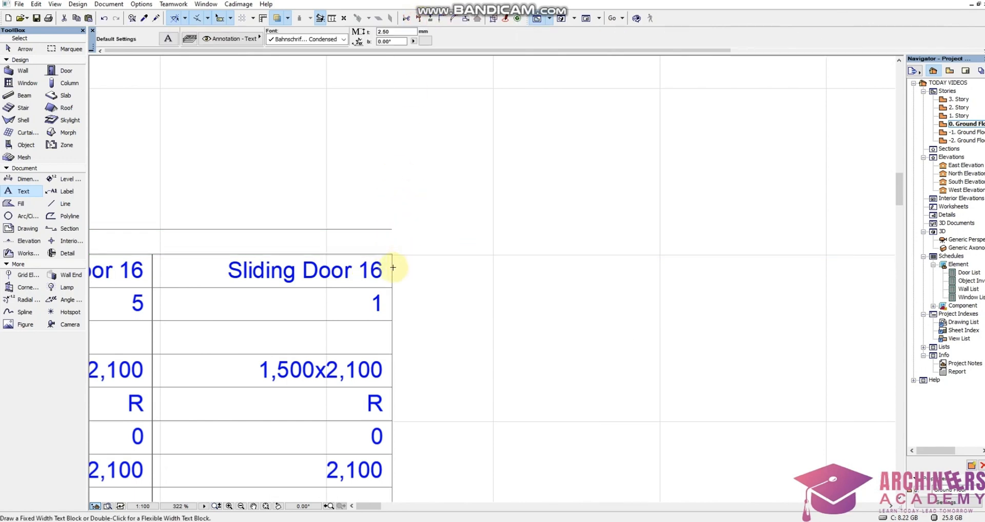
Stretch the right border line of the Sliding Door 16 column up to the top line to close the title row.
click(391, 259)
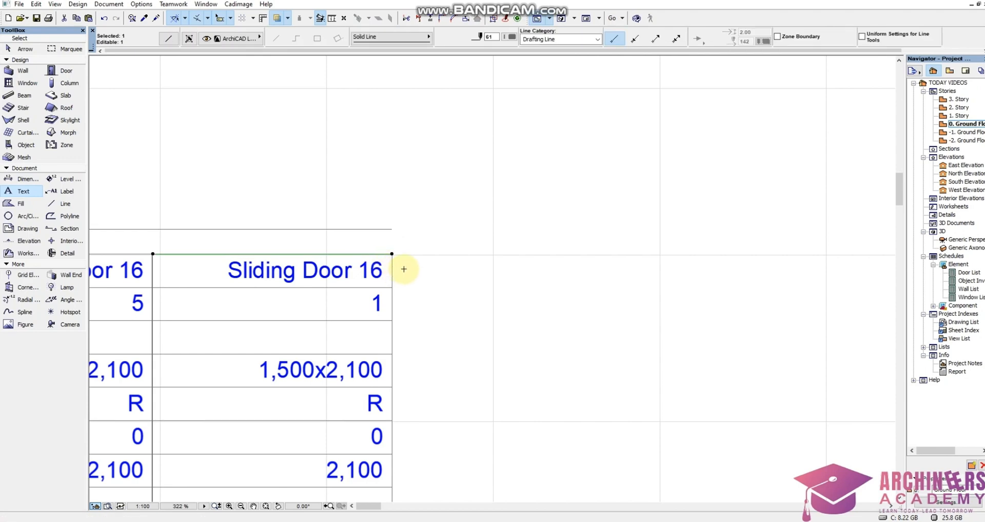
click(404, 270)
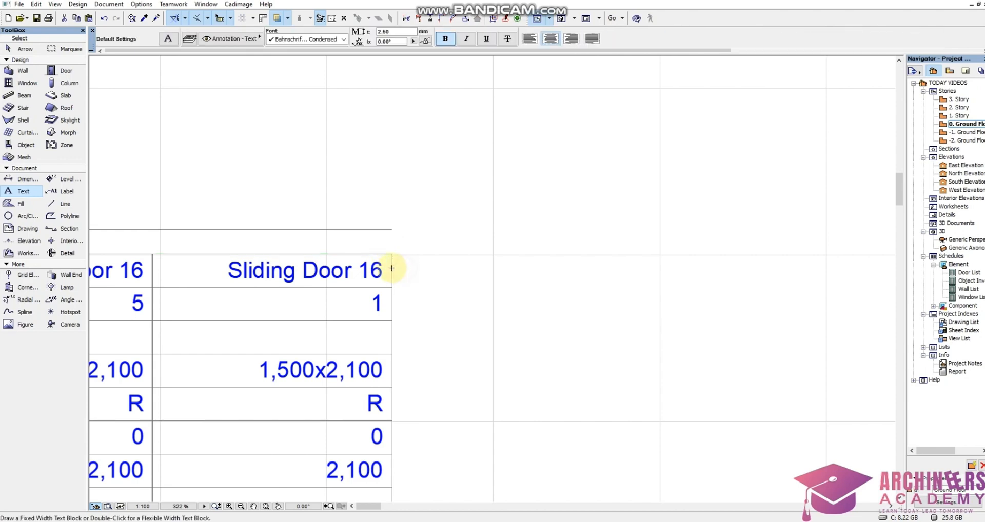
shift+click(391, 229)
scroll(586, 198, down, 8)
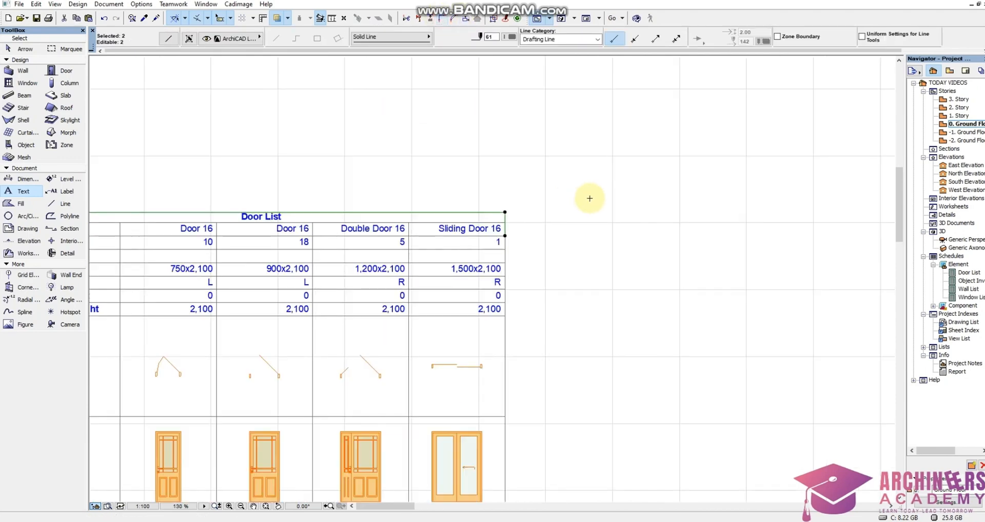
key(Escape)
scroll(485, 229, up, 5)
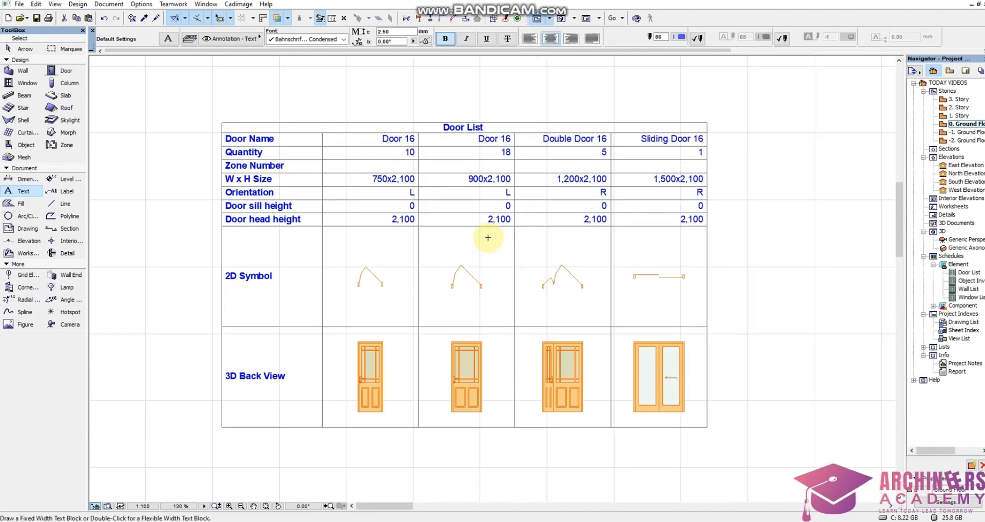
scroll(616, 219, down, 1)
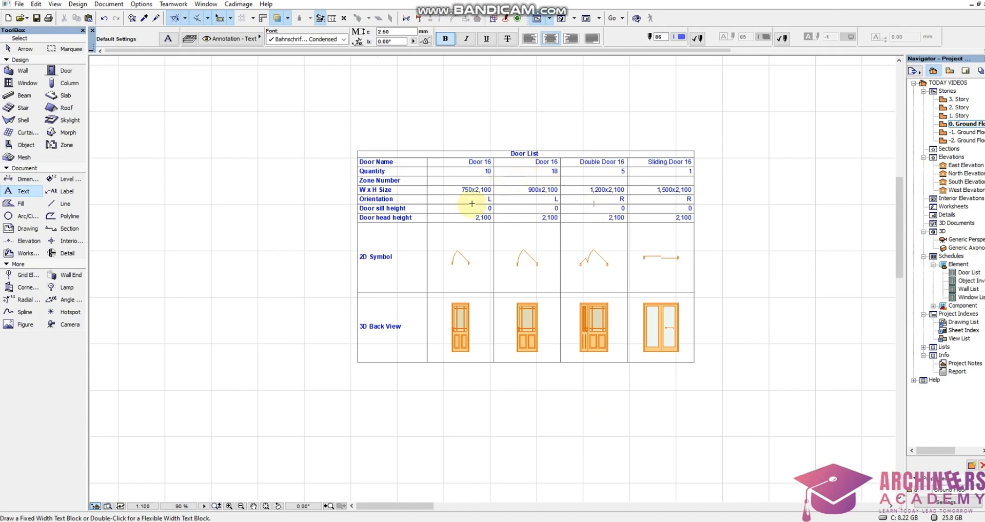
Add the text W1 in the Zone Number cell of the 750x2,100 door column and lower it within the row.
scroll(473, 190, up, 2)
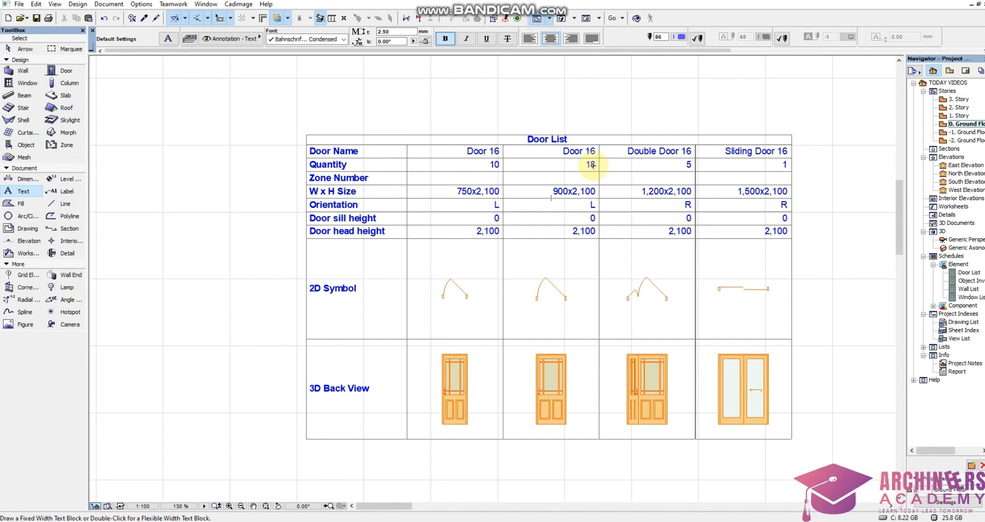
scroll(488, 161, up, 6)
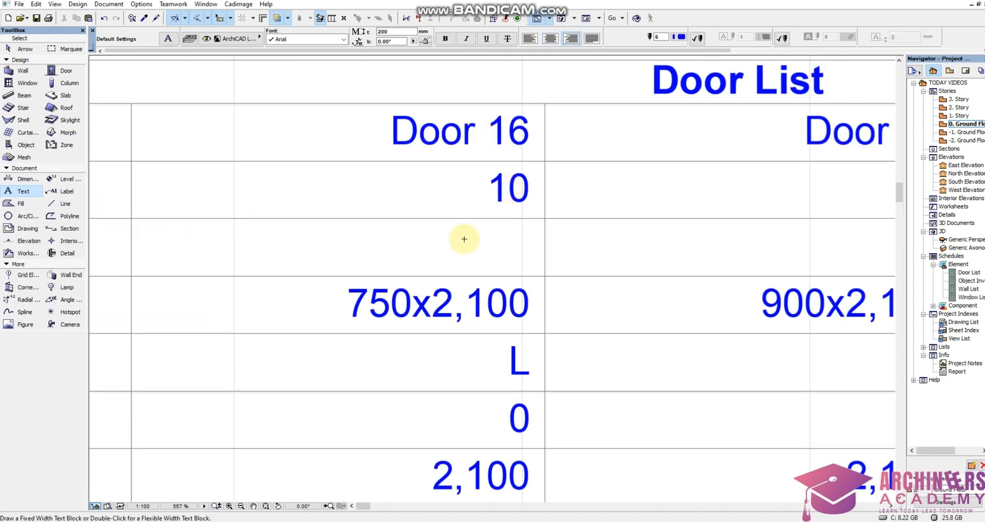
double_click(466, 240)
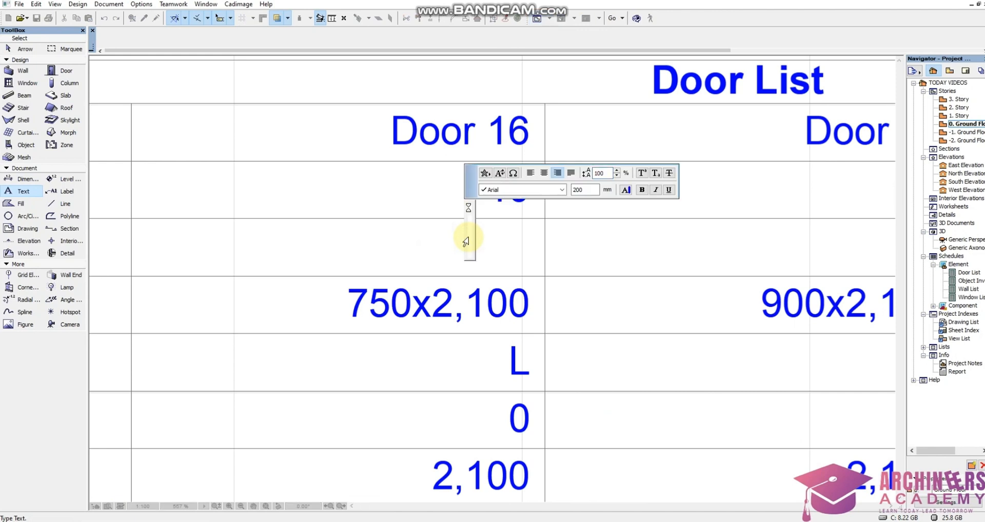
text(W1)
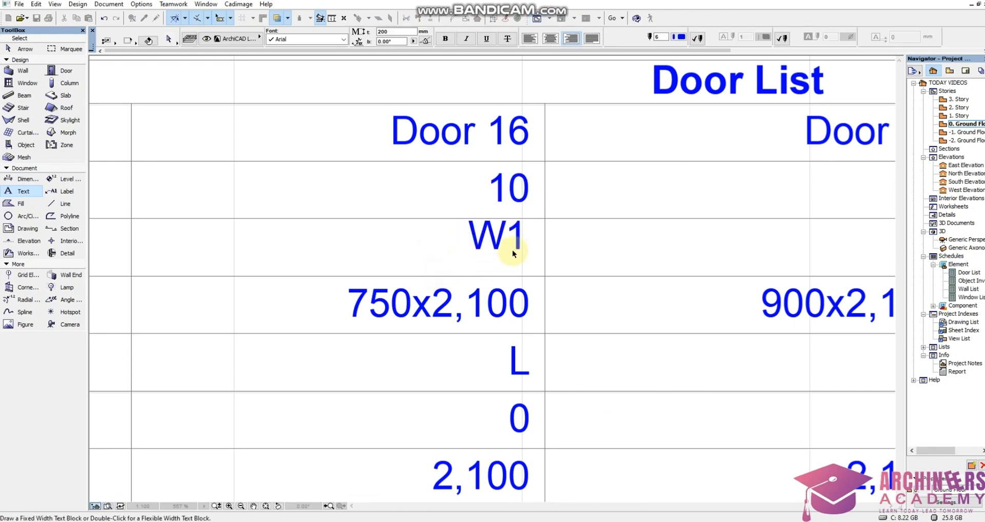
shift+click(534, 240)
shift+click(468, 278)
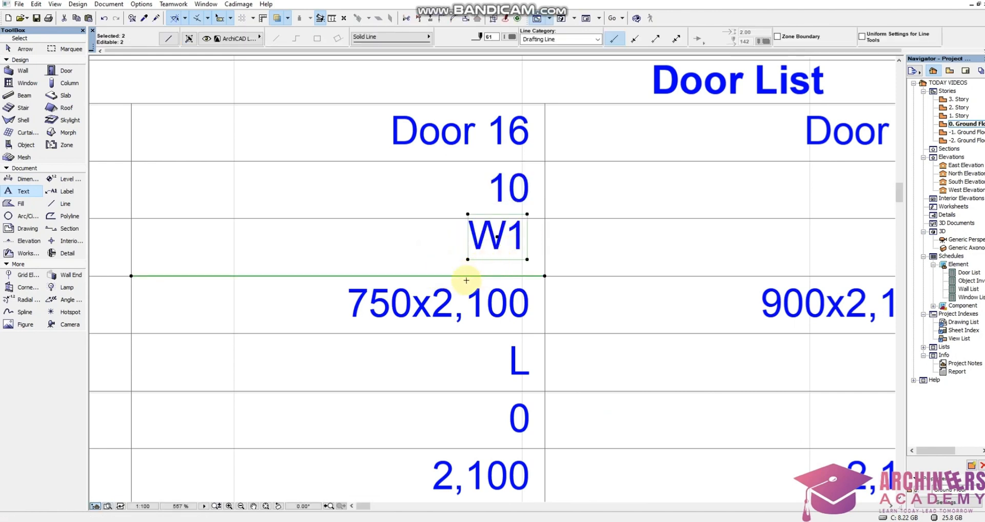
shift+click(462, 278)
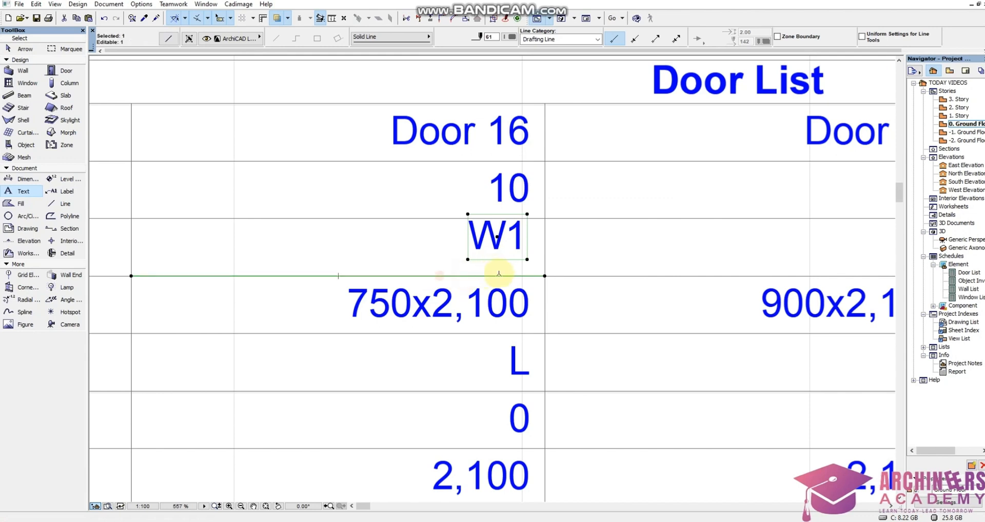
shift+click(537, 278)
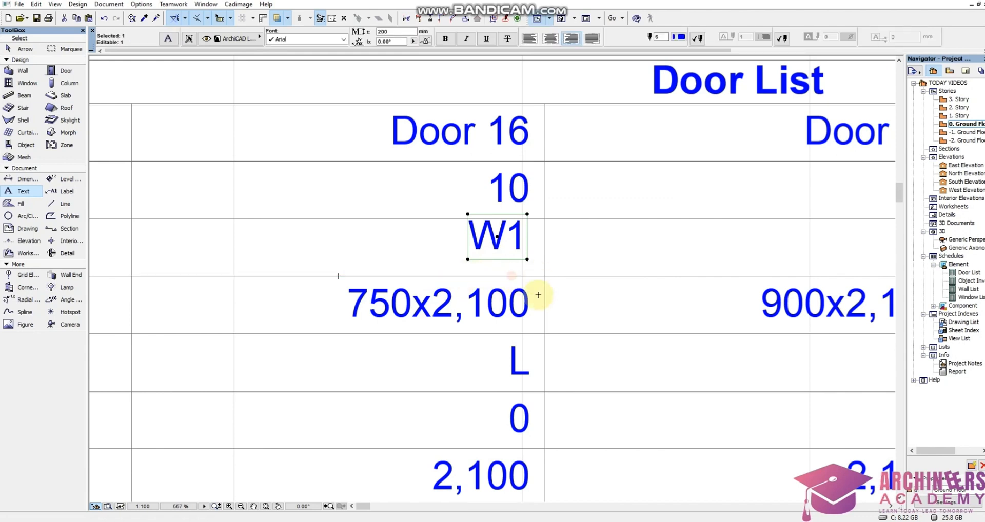
drag(527, 258, 525, 270)
scroll(498, 264, down, 4)
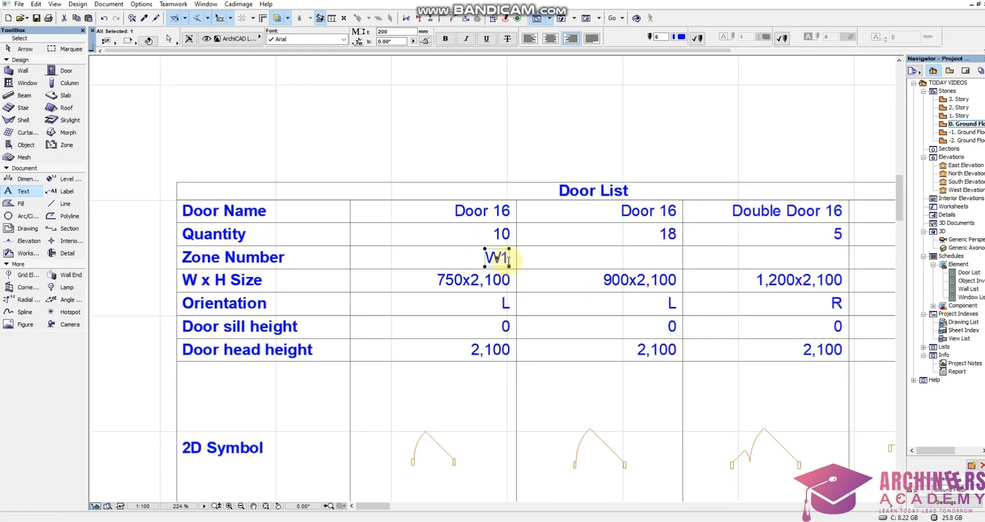
key(ctrl+shift+d)
click(509, 261)
key(Escape)
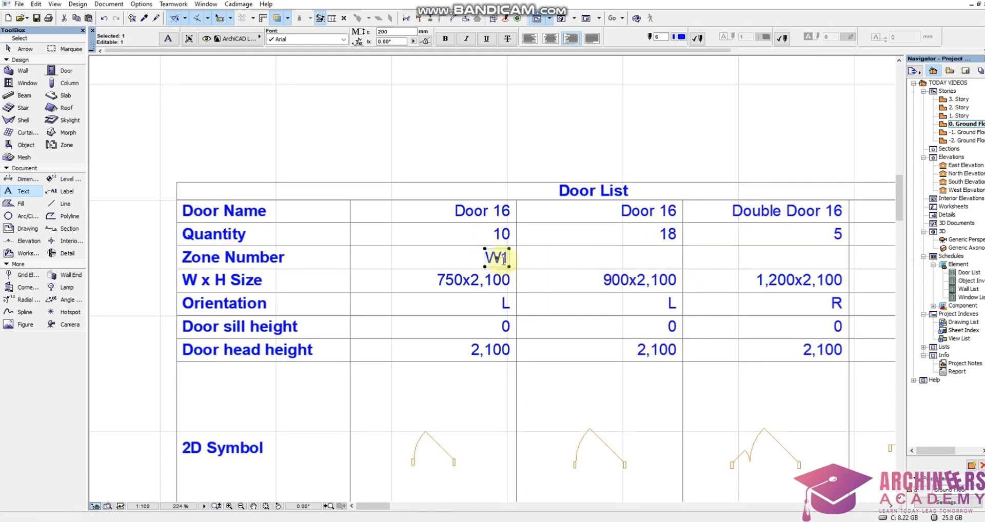
Change the zone text in the 750x2,100 column to D1 and shift it about 81 mm to align with the column's right-aligned values.
double_click(500, 259)
drag(499, 259, 483, 263)
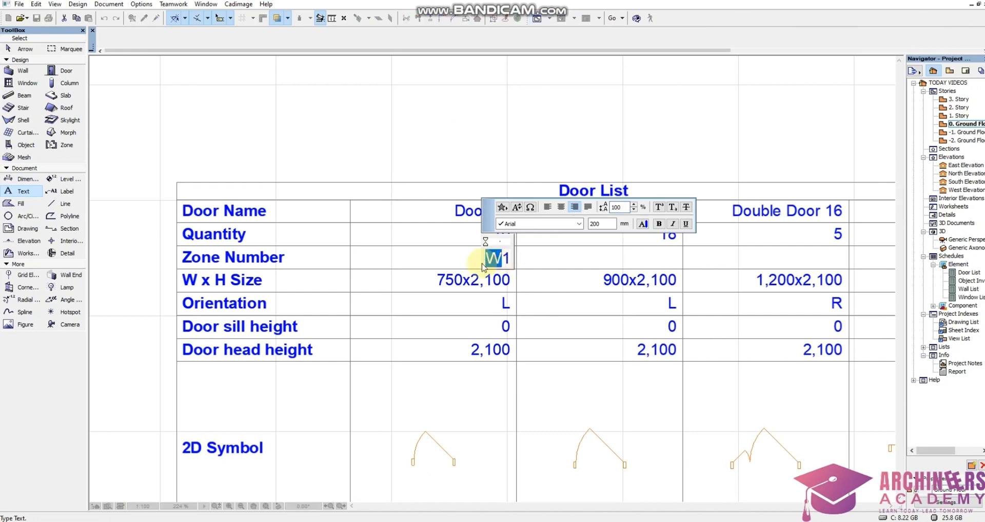
text(D)
click(513, 261)
scroll(510, 259, up, 2)
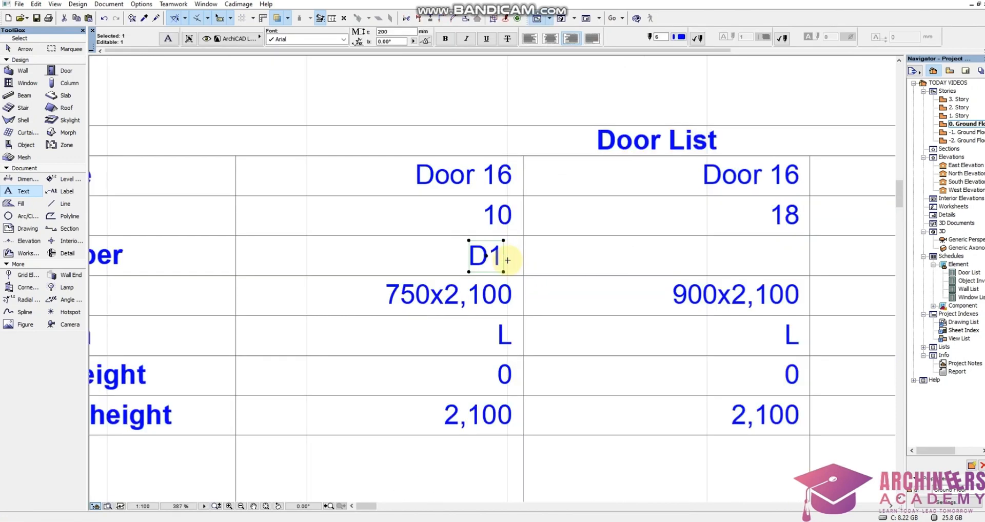
key(ctrl+d)
click(503, 270)
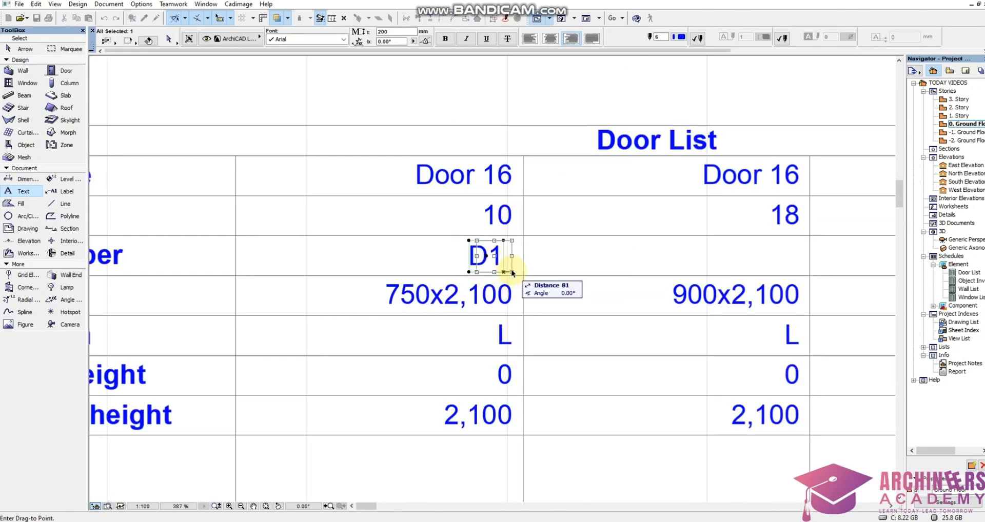
click(512, 269)
Copy the D1 text into the Zone Number cell of the 900x2,100 door column and change the copy to D2.
key(ctrl+shift+d)
click(511, 271)
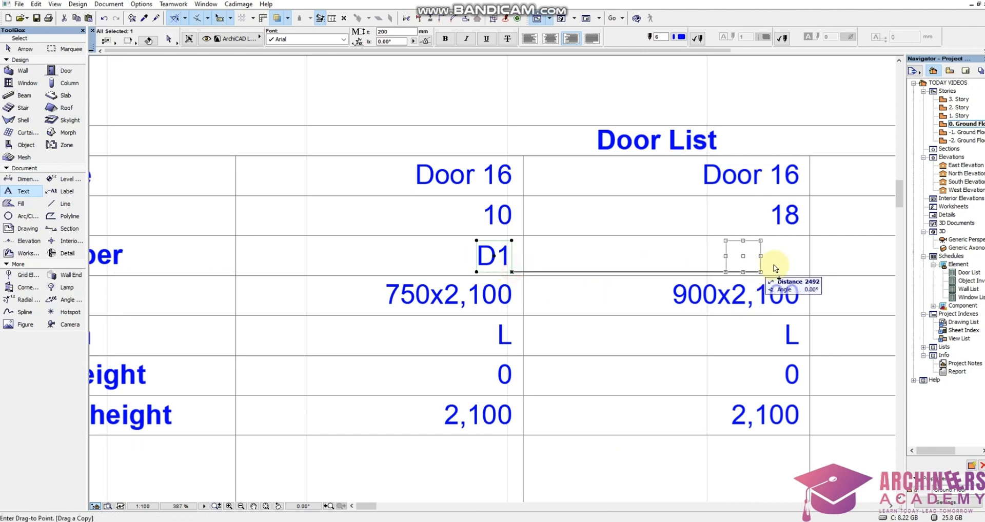
click(801, 273)
double_click(799, 260)
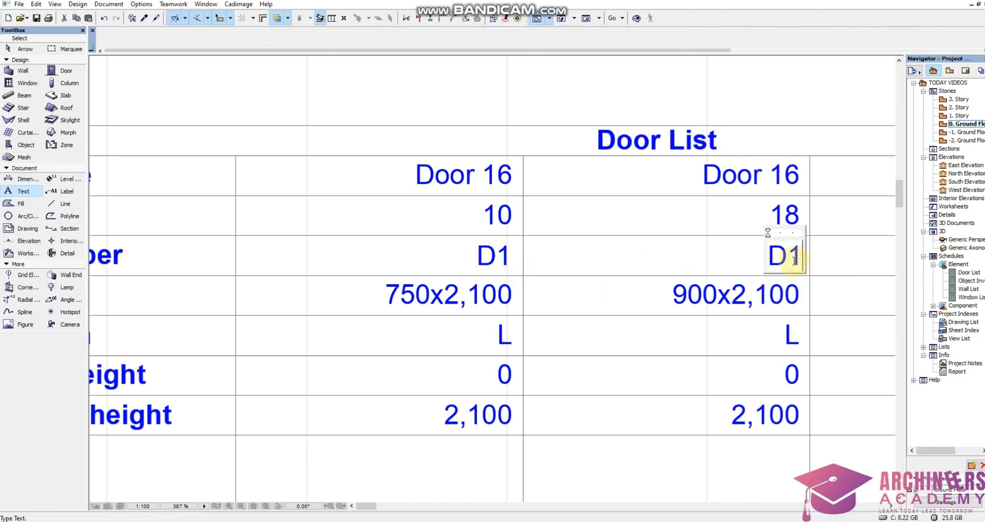
text(2)
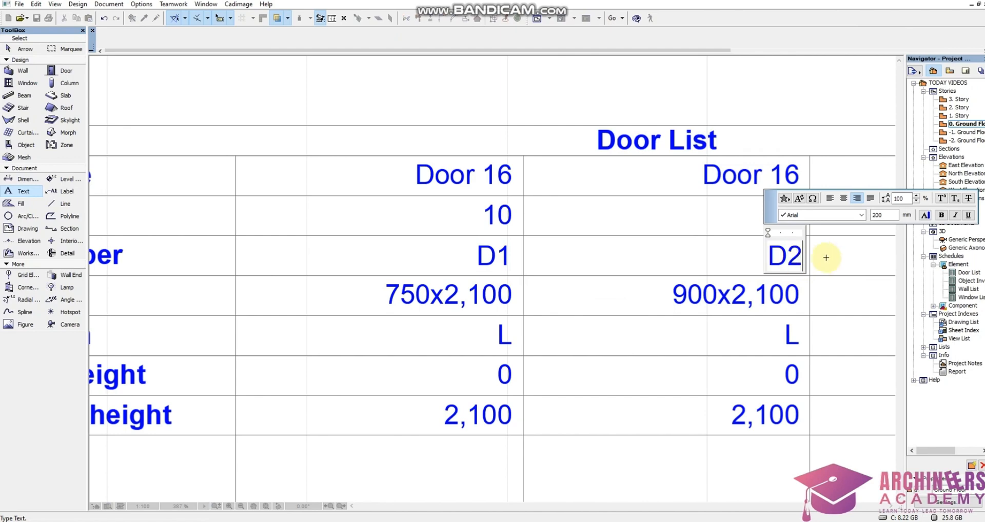
click(590, 261)
Copy the D2 text into the Zone Number cell of the Double Door 16 column and change the copy to D3.
scroll(436, 251, down, 5)
scroll(442, 249, up, 4)
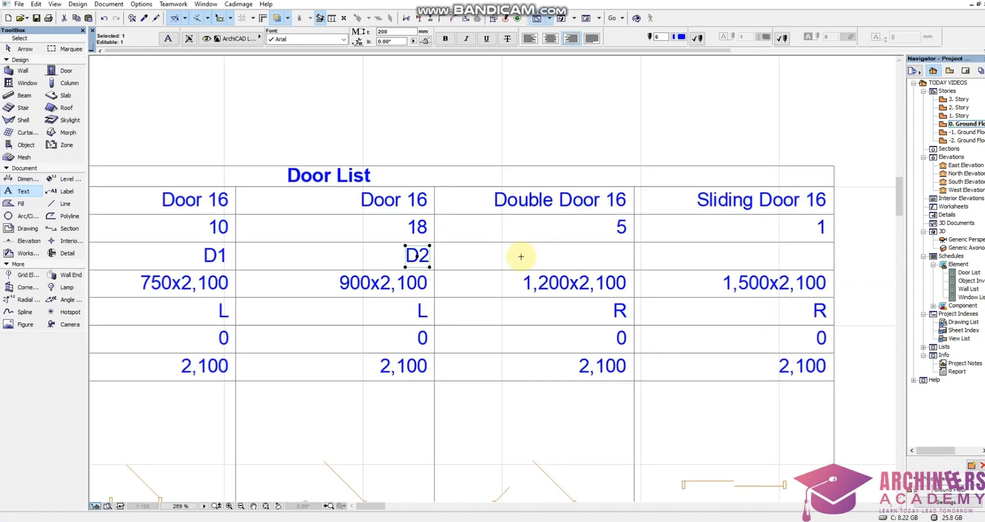
key(ctrl+shift+d)
click(430, 267)
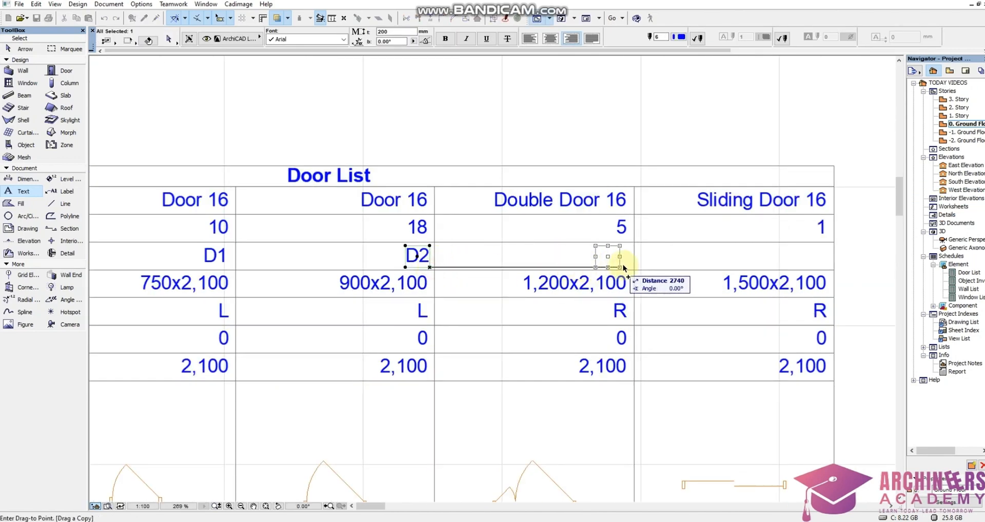
click(627, 266)
double_click(623, 259)
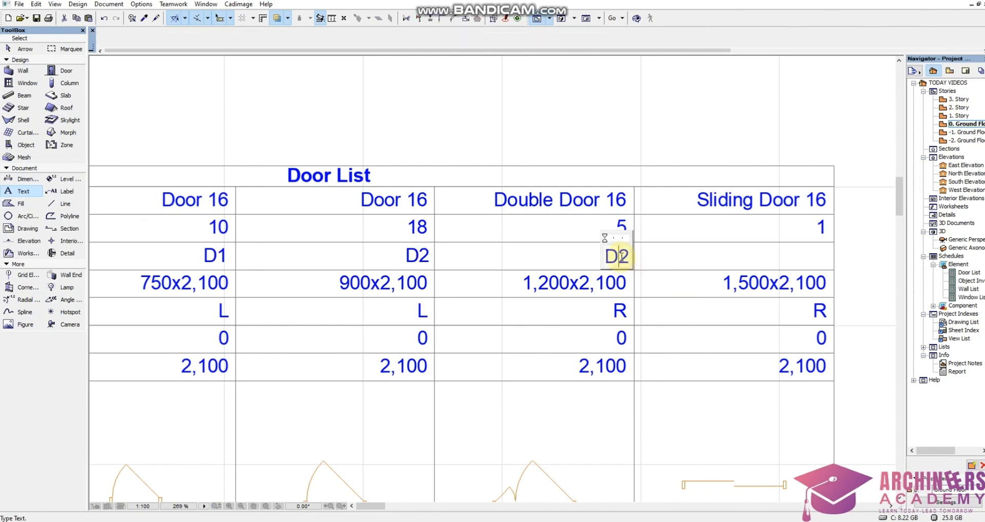
drag(618, 258, 627, 259)
text(3)
click(658, 260)
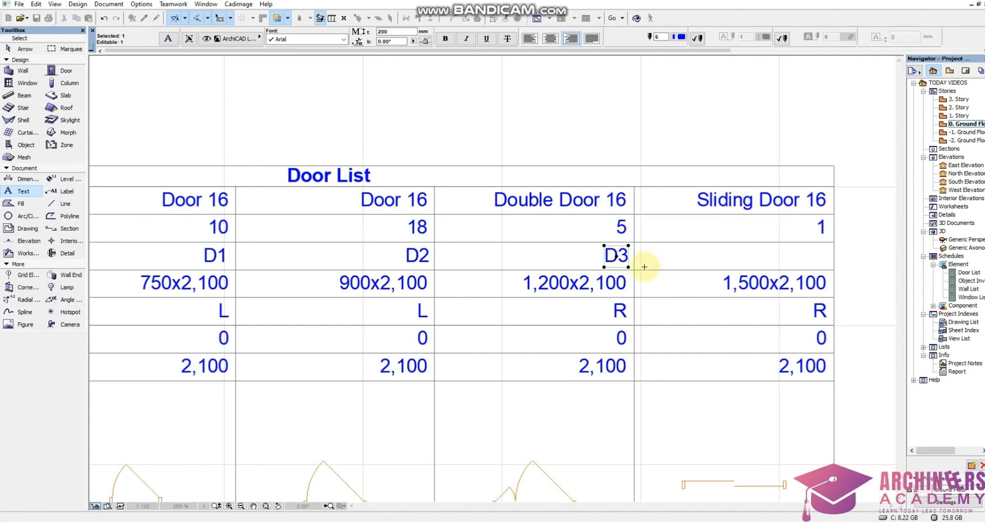
Copy the D3 text into the Zone Number cell of the Sliding Door 16 column and change the copy to D4.
key(ctrl+shift+d)
click(629, 267)
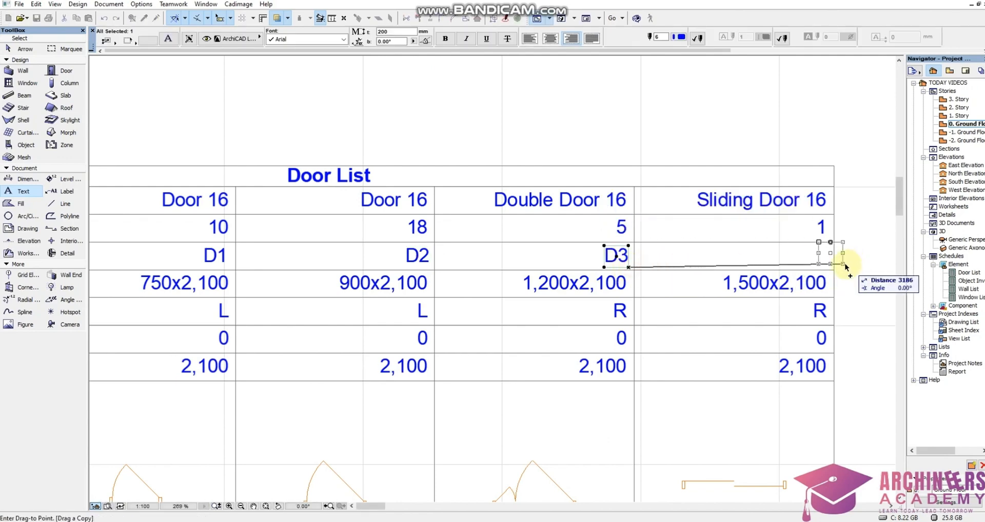
click(826, 266)
double_click(819, 259)
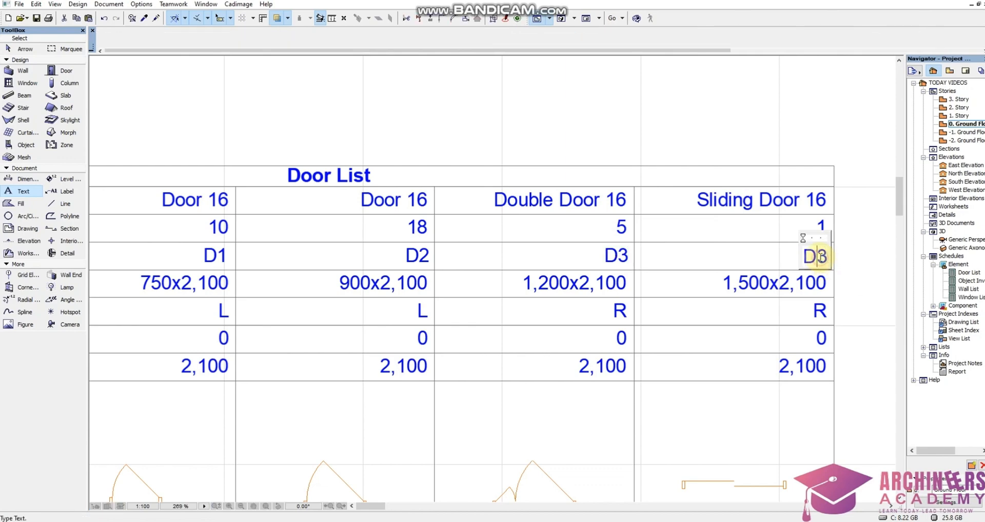
drag(817, 259, 826, 260)
text(4)
click(850, 290)
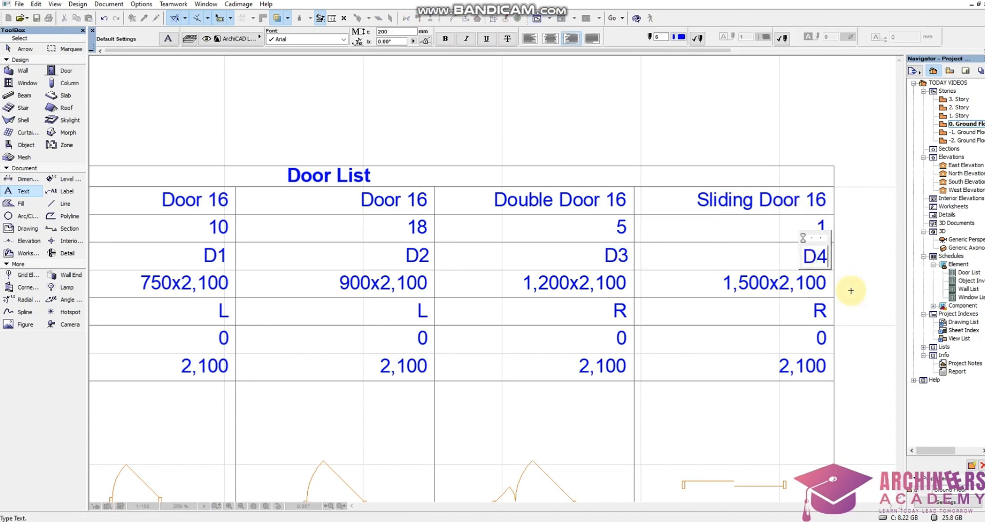
Examine the Double Window and rectangular opening columns of the Window List against the openings on the Ground Floor plan.
scroll(682, 299, down, 5)
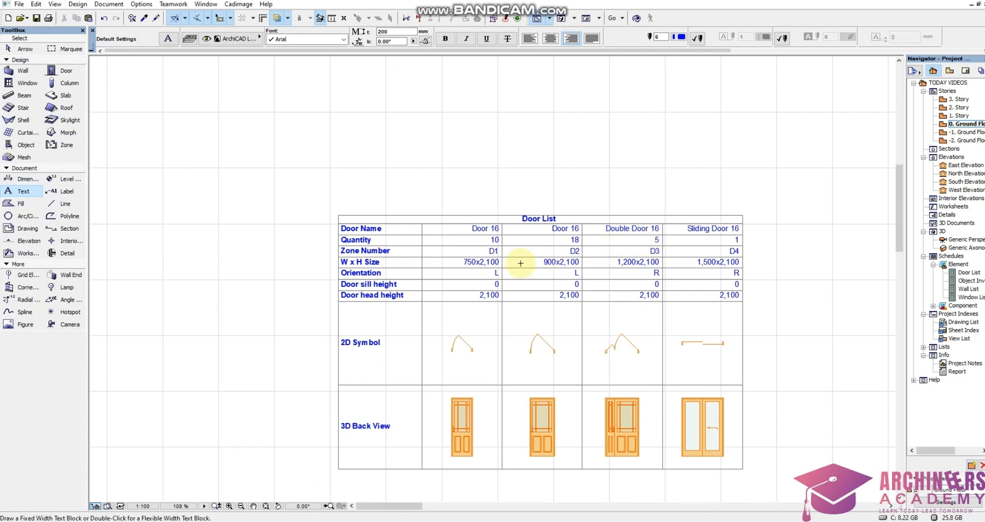
scroll(494, 244, down, 7)
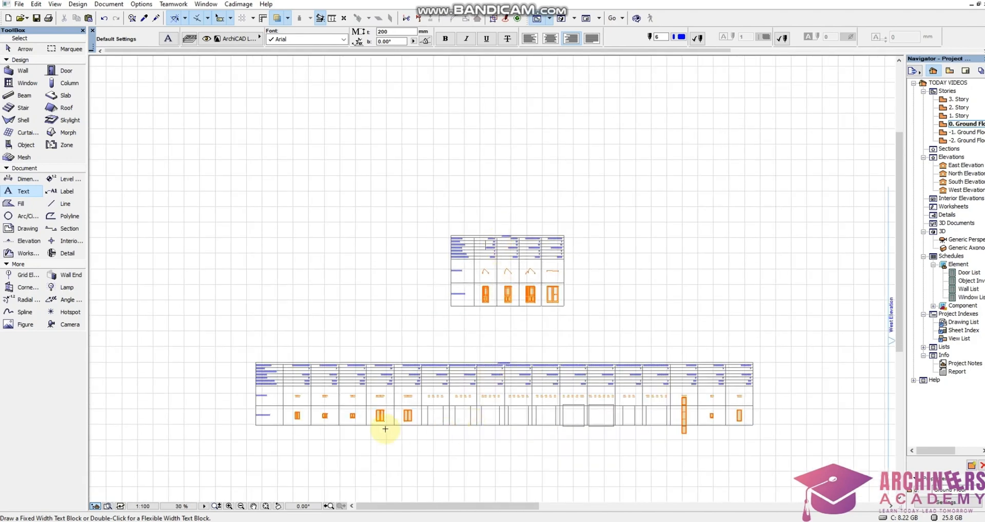
scroll(380, 418, up, 4)
scroll(476, 230, down, 4)
scroll(459, 286, up, 4)
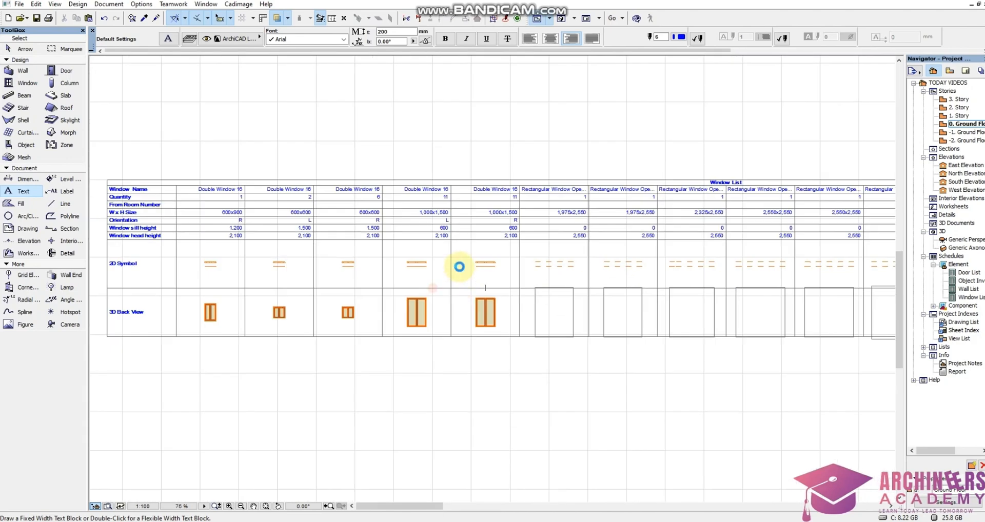
scroll(461, 231, up, 2)
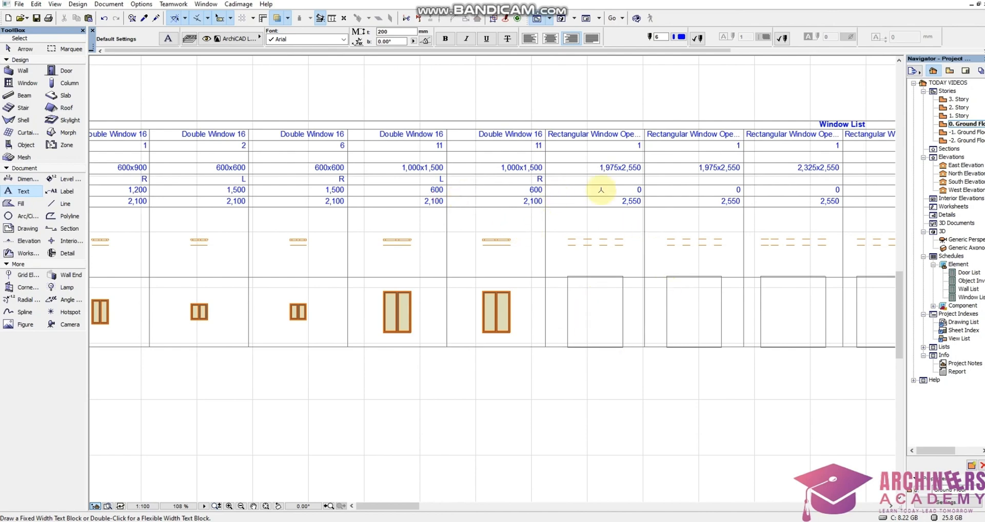
scroll(599, 189, down, 3)
scroll(600, 152, up, 2)
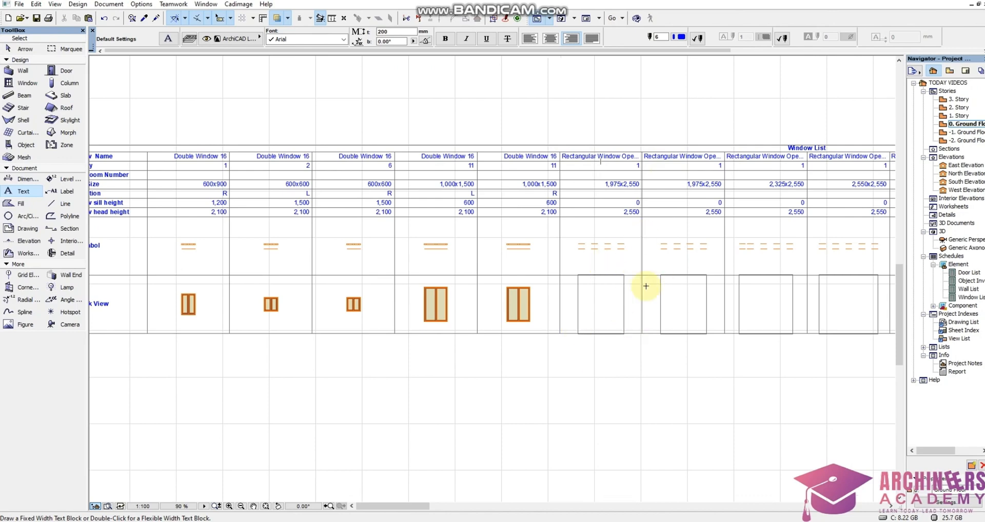
scroll(606, 269, down, 2)
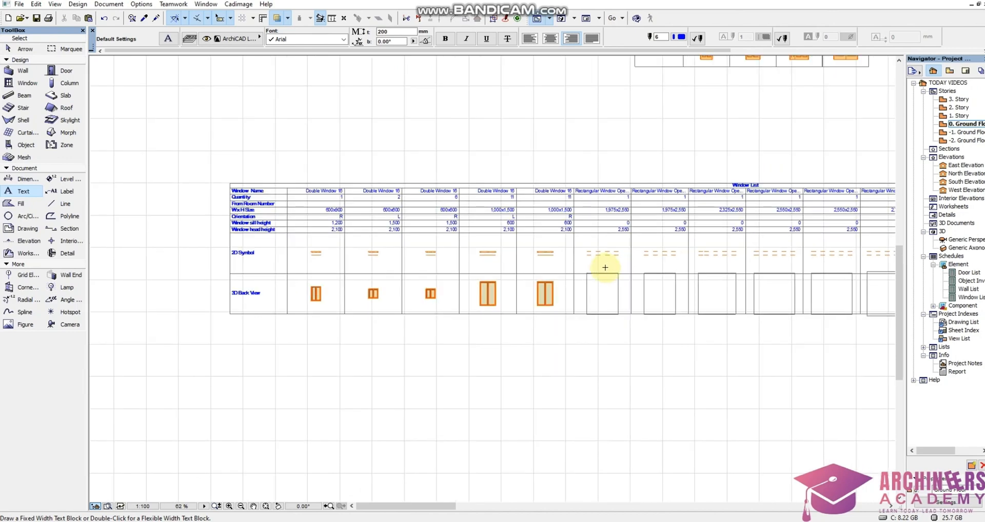
scroll(623, 286, up, 5)
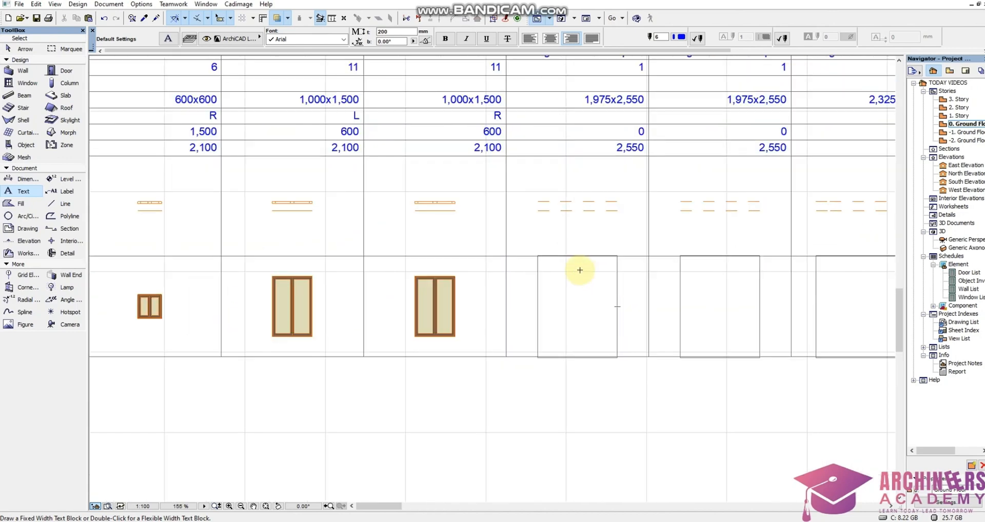
scroll(497, 261, down, 15)
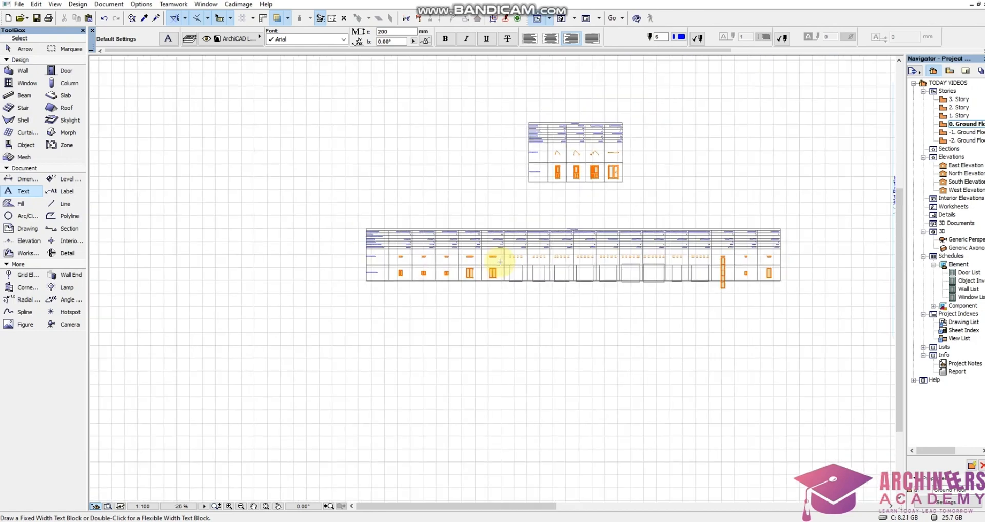
scroll(624, 272, up, 14)
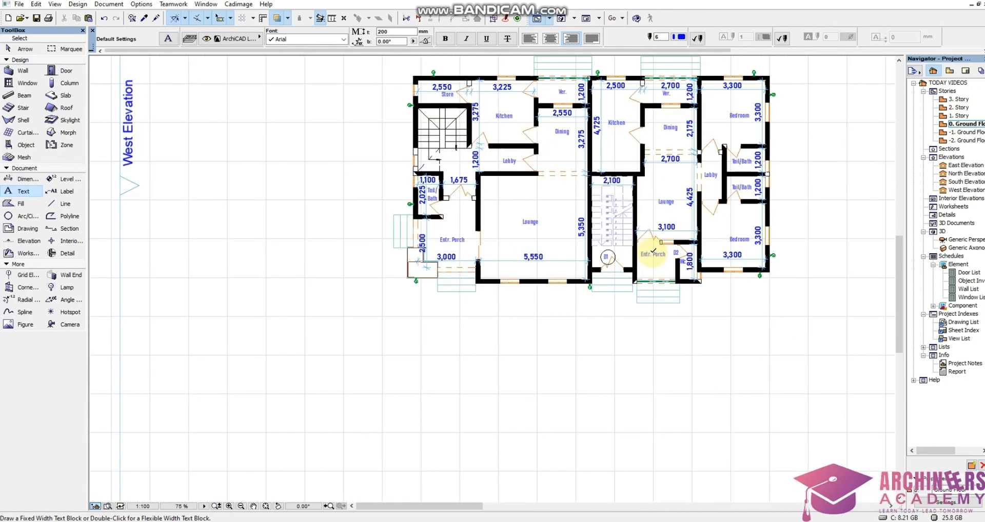
scroll(649, 308, up, 3)
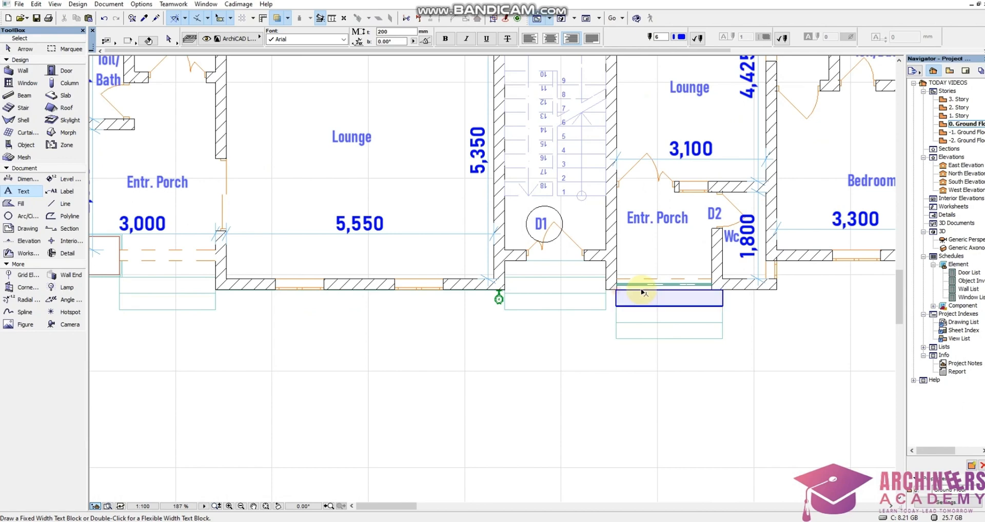
Show the building in the 3D perspective view and examine the windows and porch openings on its front facade.
right_click(561, 435)
click(585, 404)
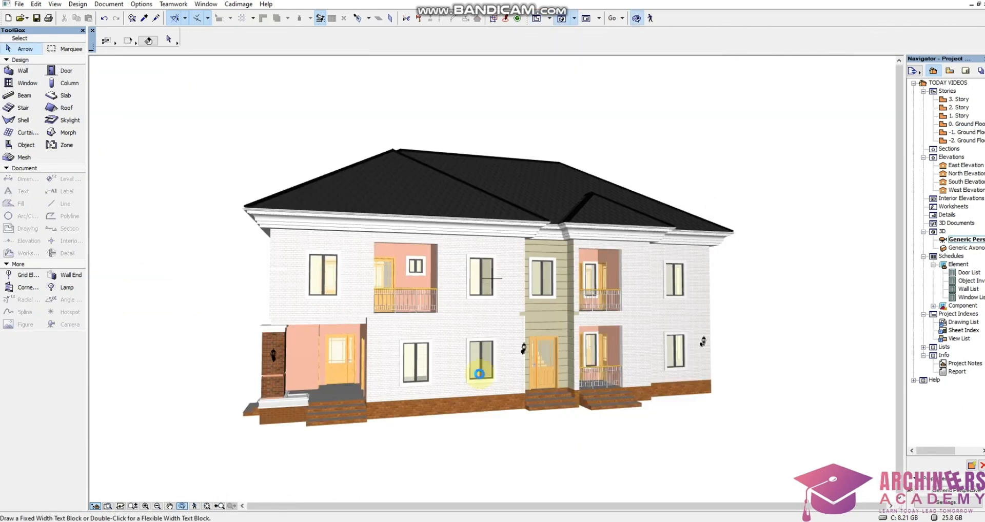
scroll(324, 349, up, 5)
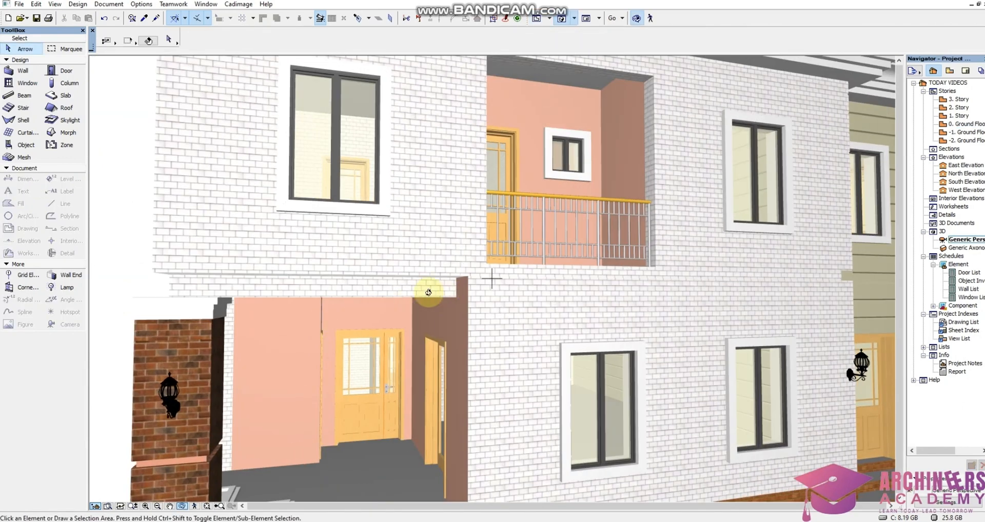
scroll(235, 369, down, 2)
scroll(475, 285, down, 3)
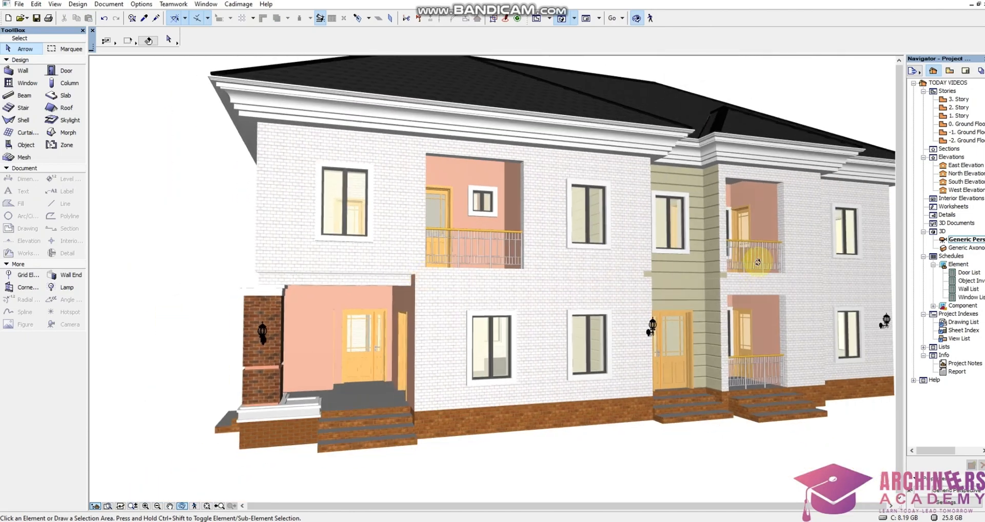
Return from the 3D view to the Ground Floor plan and go to the placed Window List.
scroll(770, 208, up, 3)
scroll(768, 392, down, 2)
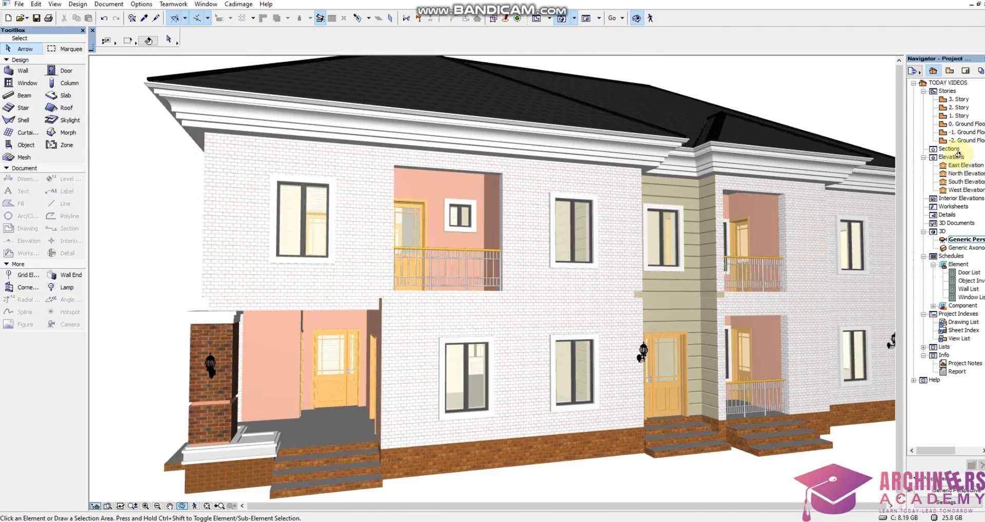
double_click(968, 124)
scroll(723, 245, down, 10)
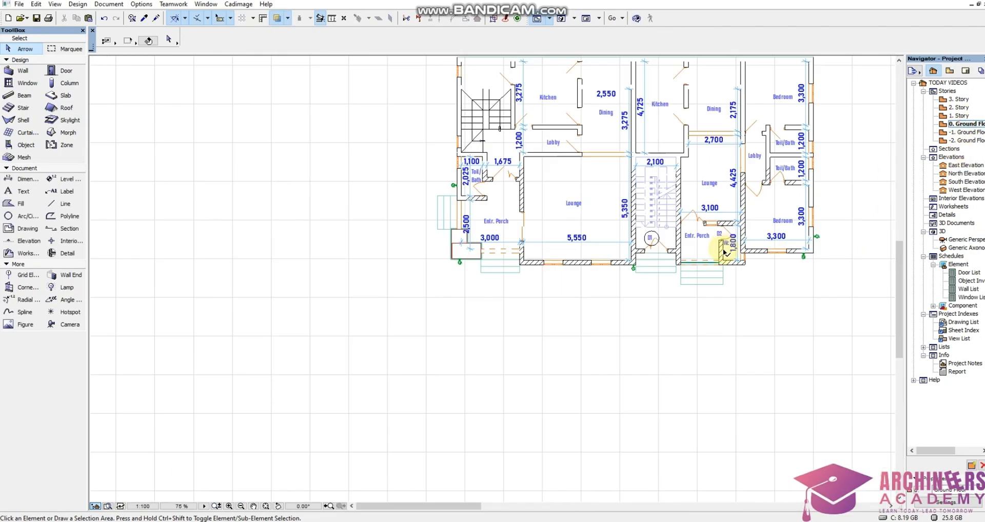
scroll(567, 267, up, 8)
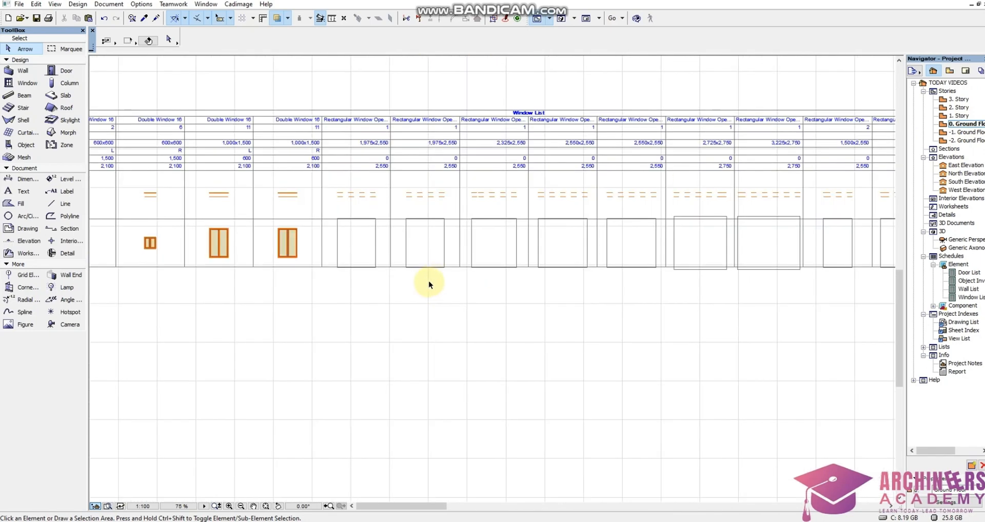
Delete all the rectangular window opening columns from the middle of the Window List.
key(ctrl+a)
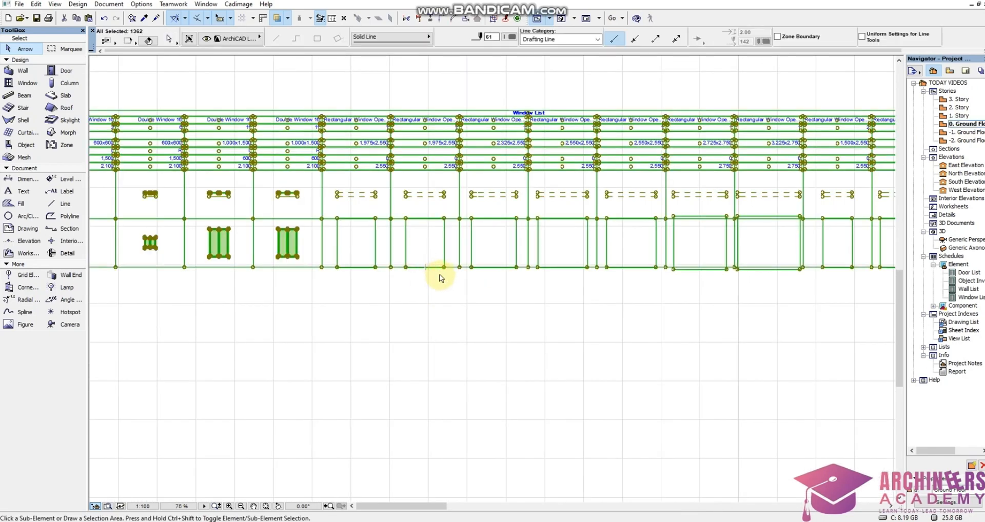
key(Escape)
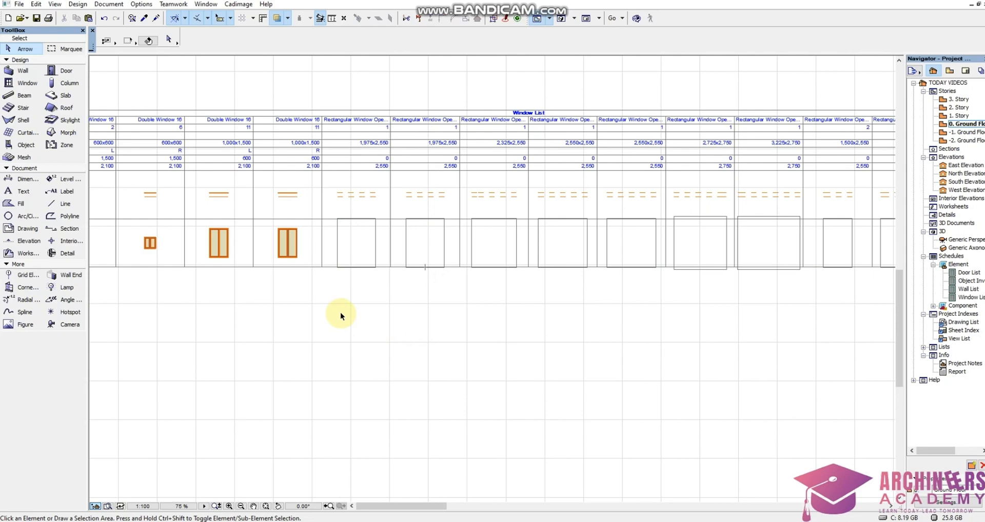
click(327, 288)
scroll(630, 200, down, 4)
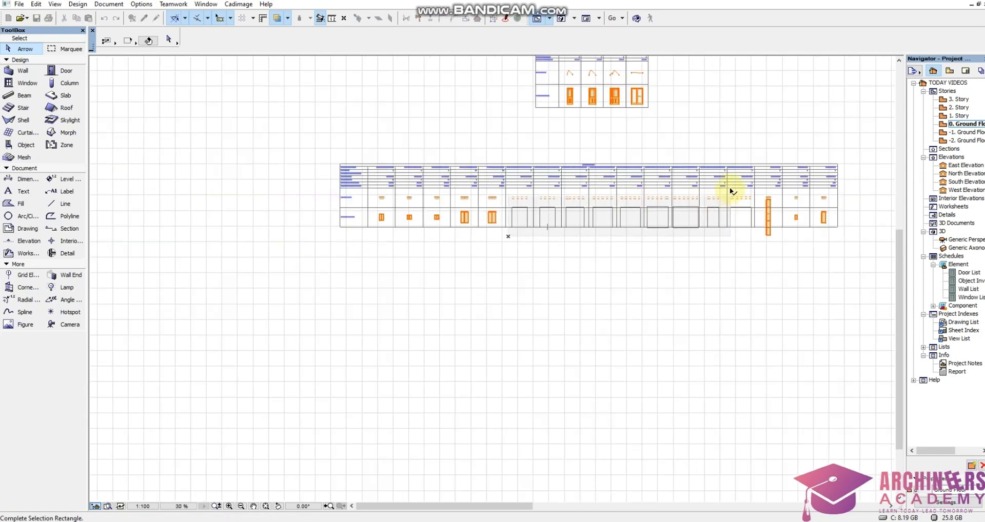
scroll(731, 191, up, 8)
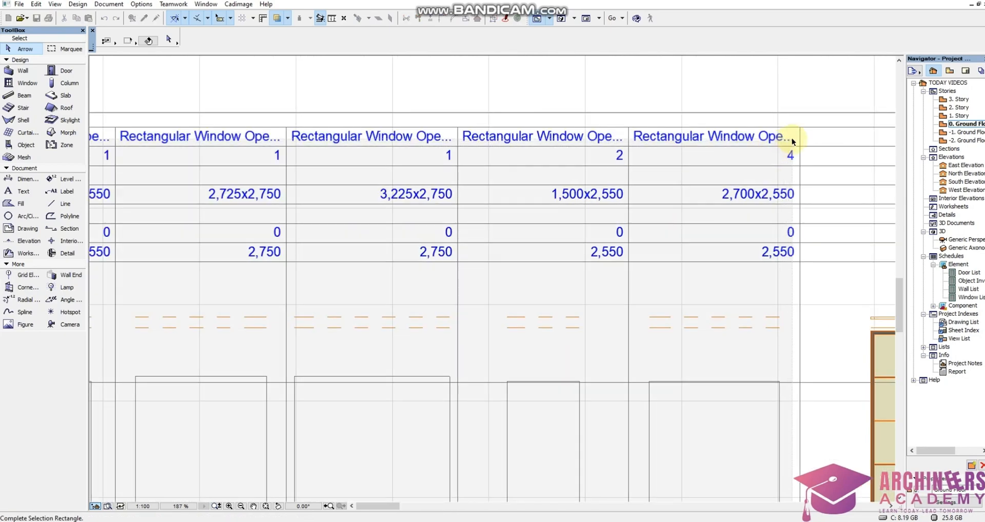
click(795, 136)
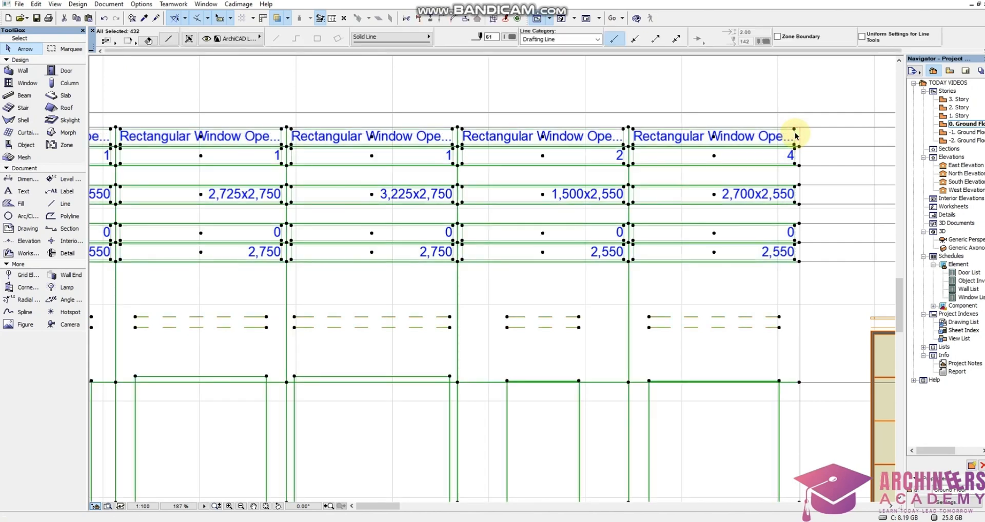
key(Delete)
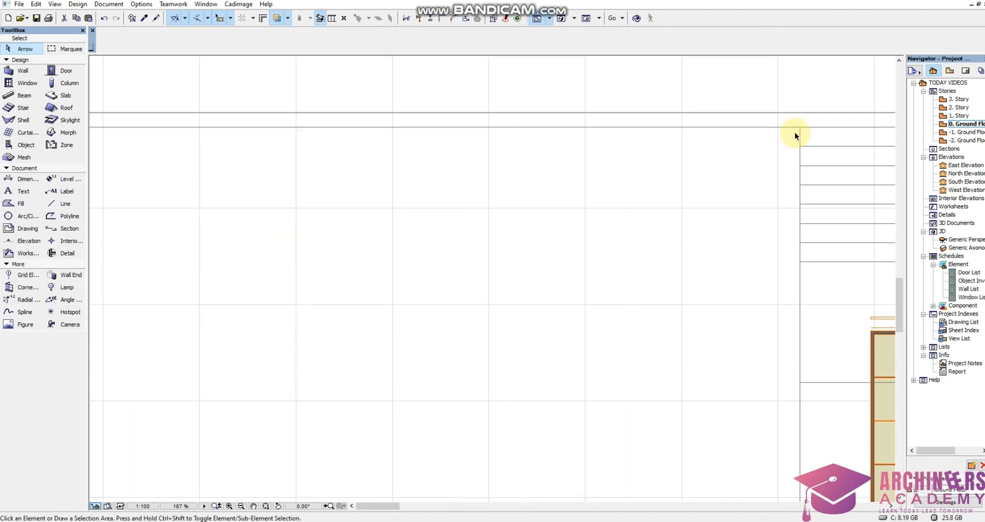
Set the quantity of the 600x600 Double Window 16 column with orientation L to 8.
scroll(747, 214, down, 12)
scroll(476, 244, up, 1)
scroll(476, 243, up, 5)
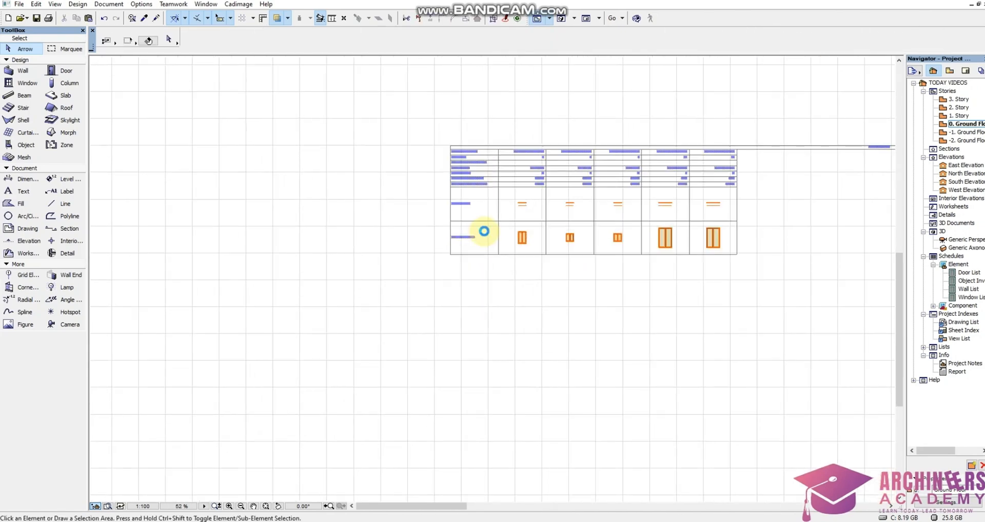
scroll(484, 229, down, 4)
scroll(506, 219, up, 5)
scroll(523, 179, up, 1)
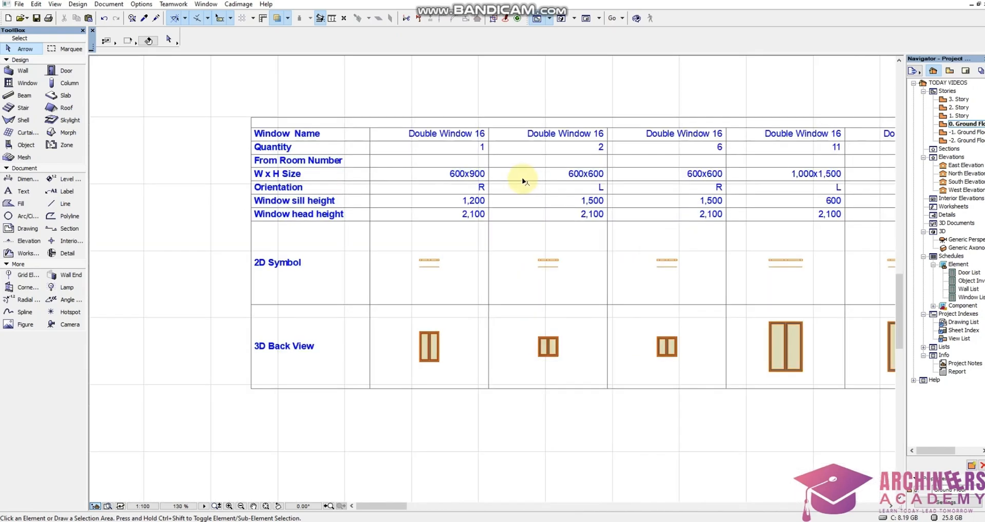
scroll(547, 179, up, 2)
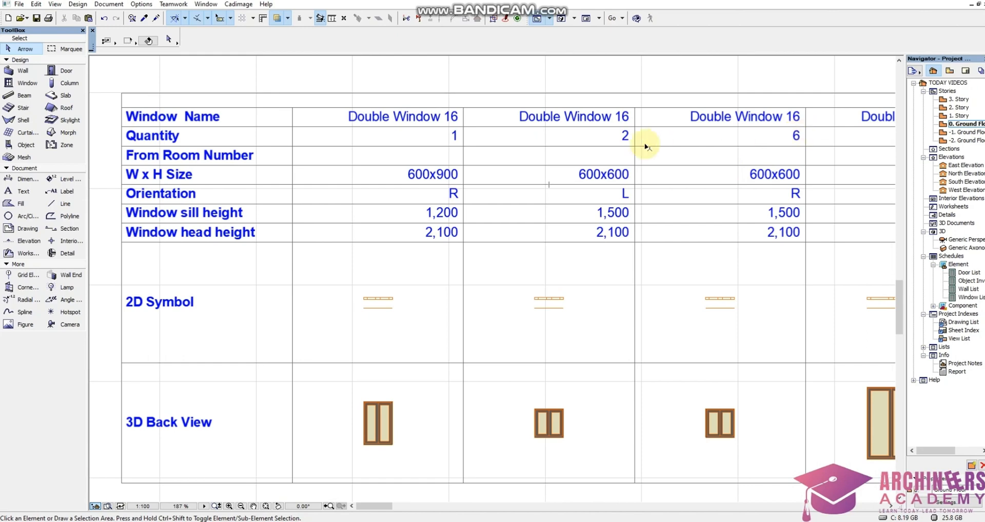
scroll(627, 136, up, 7)
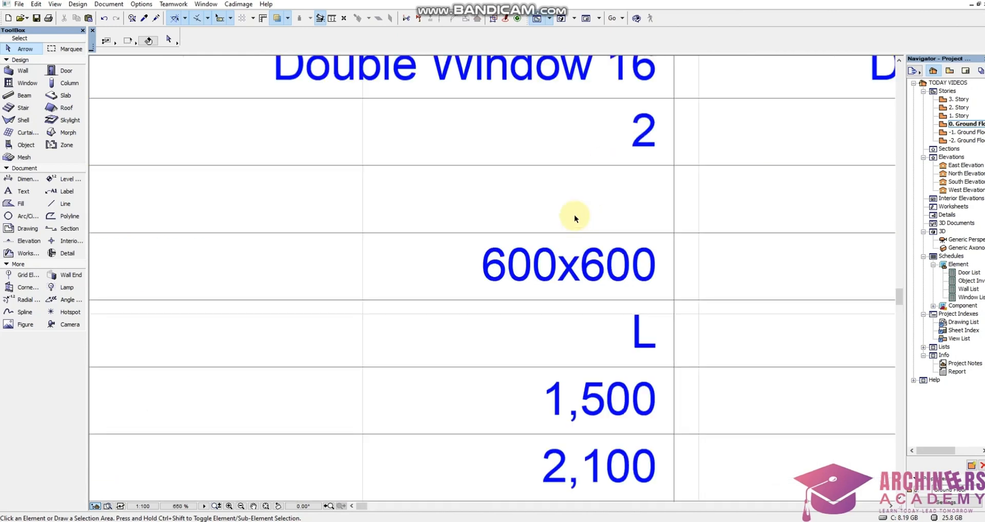
click(575, 215)
click(678, 78)
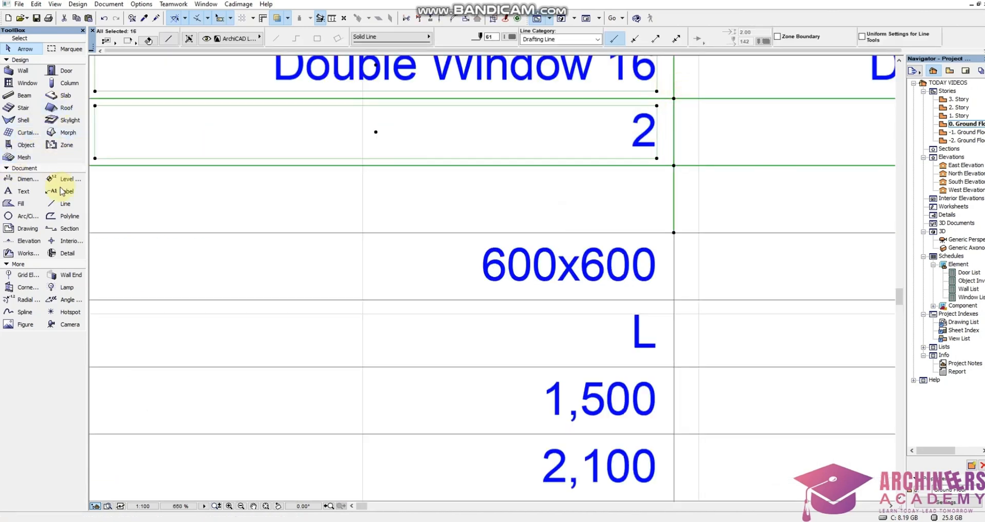
click(21, 191)
click(608, 129)
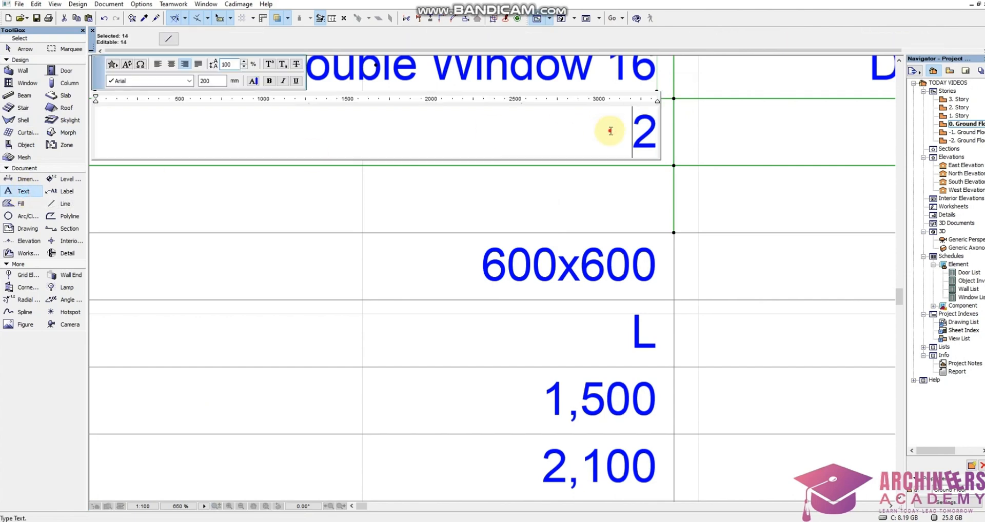
text(8)
click(583, 242)
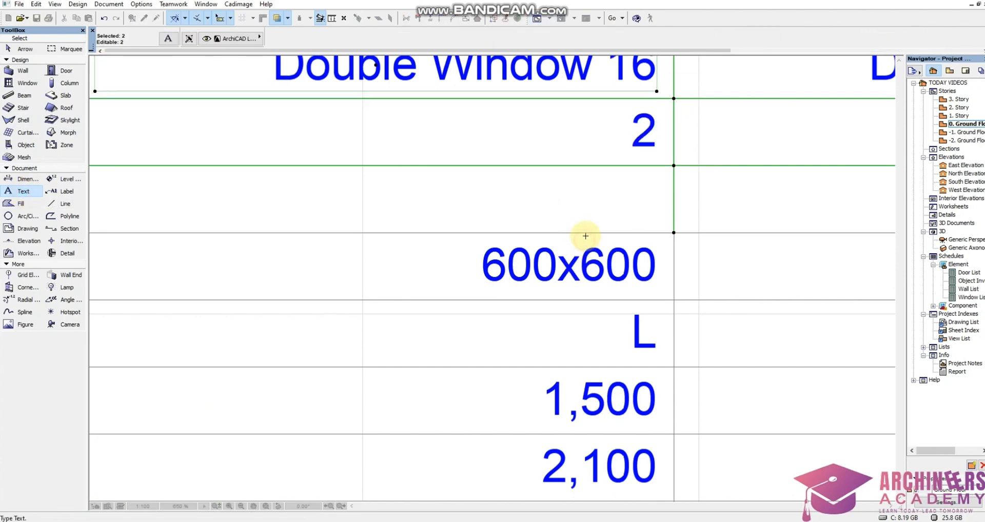
Delete the duplicate 600x600 Double Window 16 column with orientation R from the Window List.
scroll(508, 226, down, 5)
scroll(516, 246, down, 5)
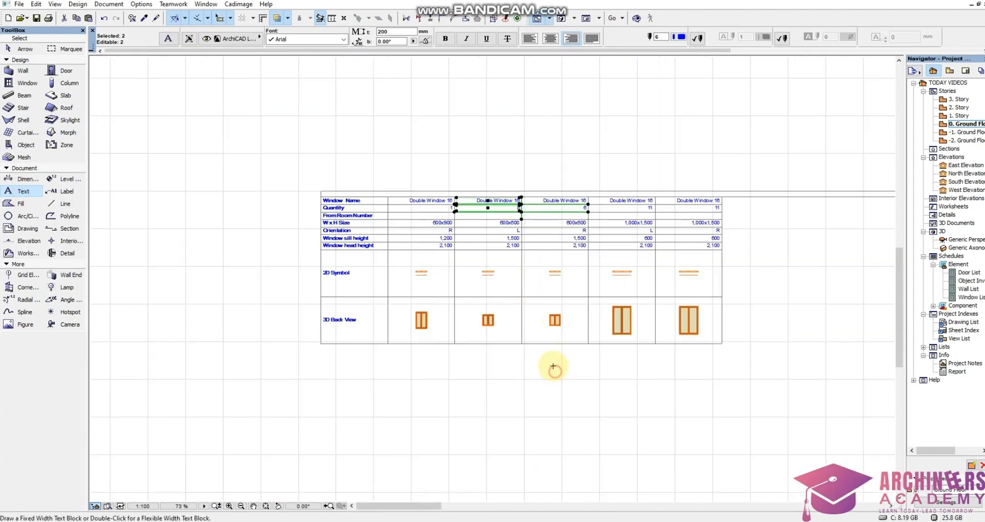
click(527, 353)
scroll(560, 248, up, 5)
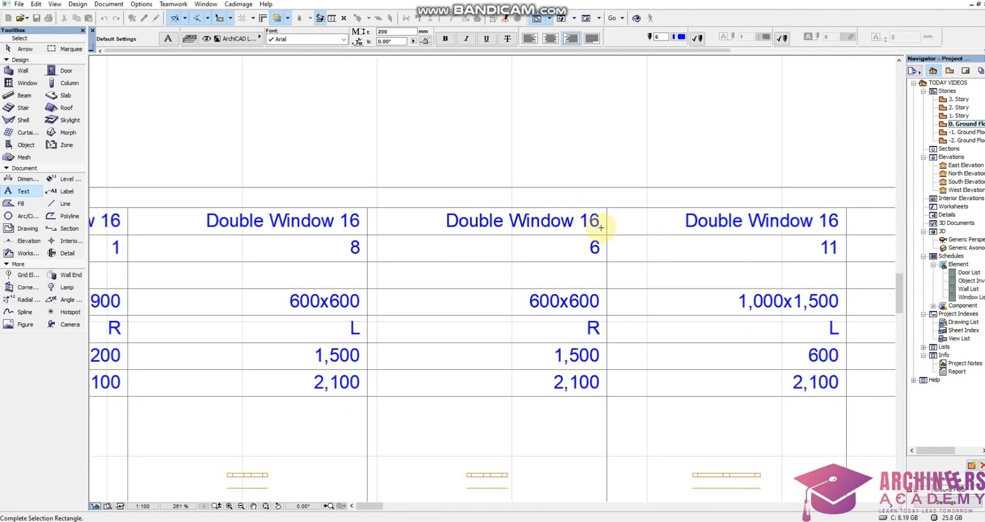
click(599, 219)
key(Delete)
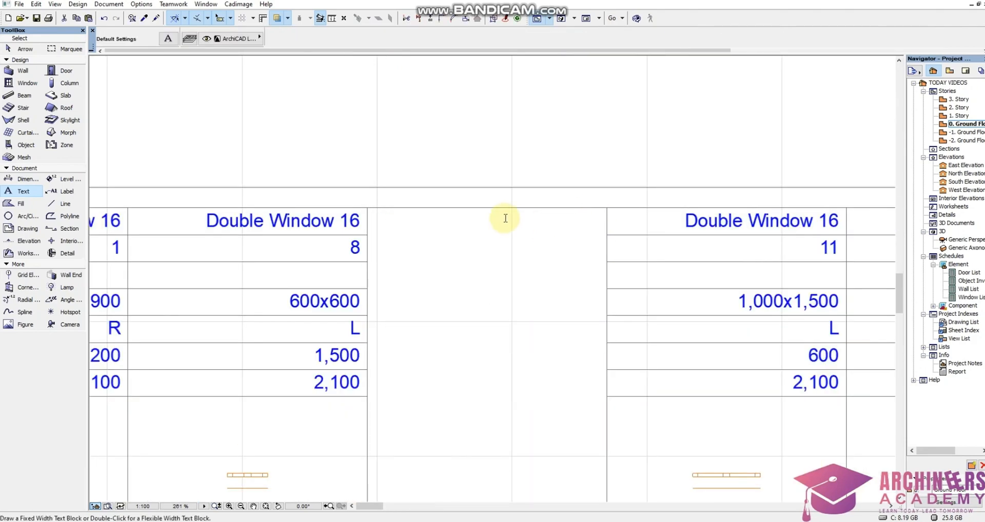
Set the quantity of the 1,000x1,500 Double Window 16 column with orientation L to 22.
scroll(508, 220, down, 5)
scroll(662, 272, up, 3)
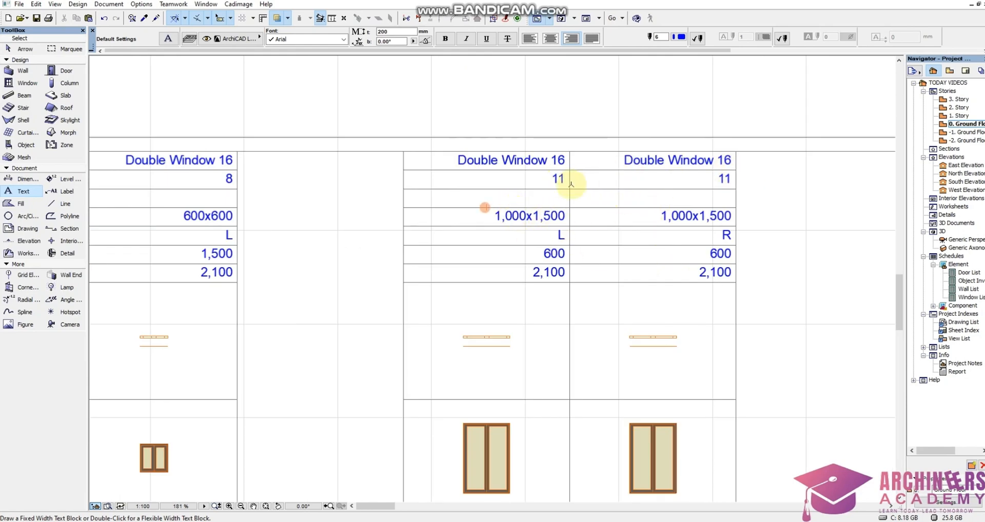
scroll(543, 194, down, 3)
scroll(488, 193, up, 3)
click(366, 280)
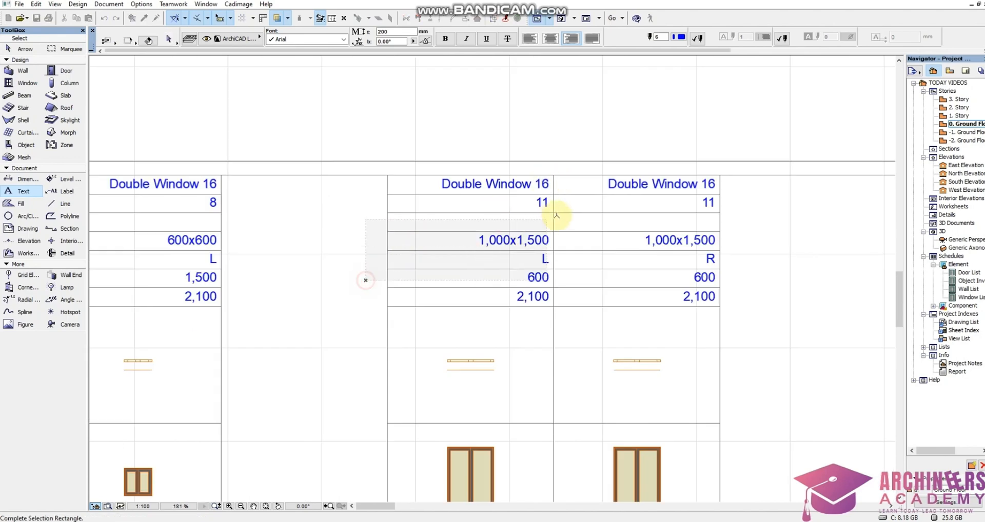
click(589, 160)
scroll(534, 206, up, 1)
click(544, 202)
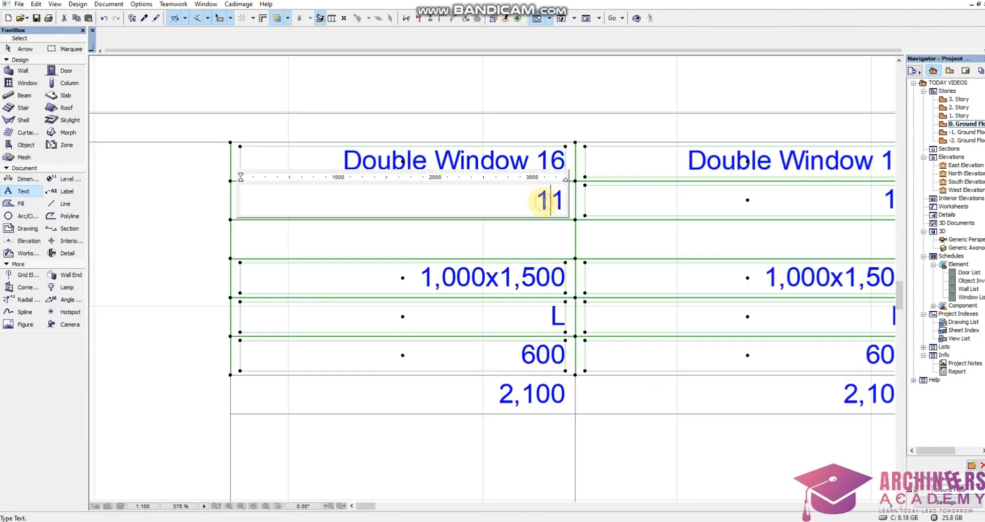
drag(547, 203, 568, 204)
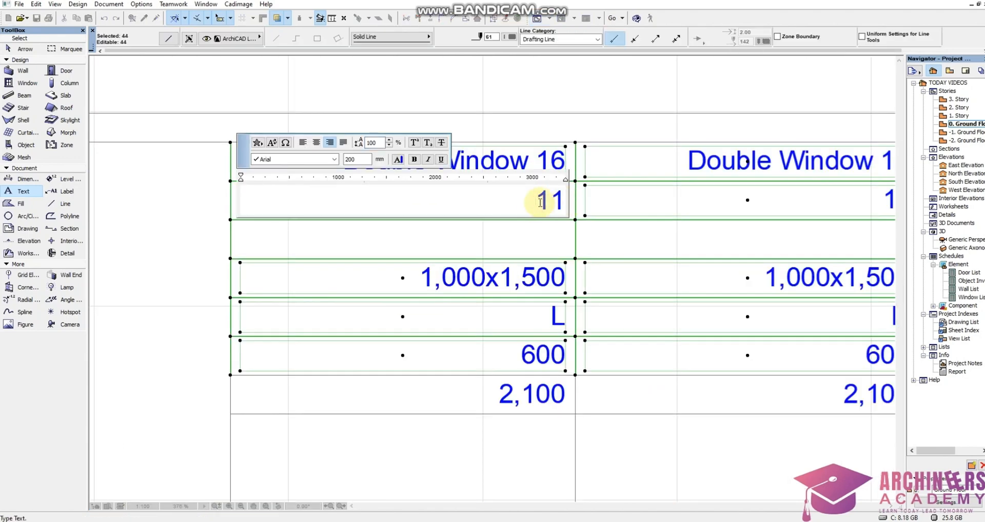
text(22)
click(536, 235)
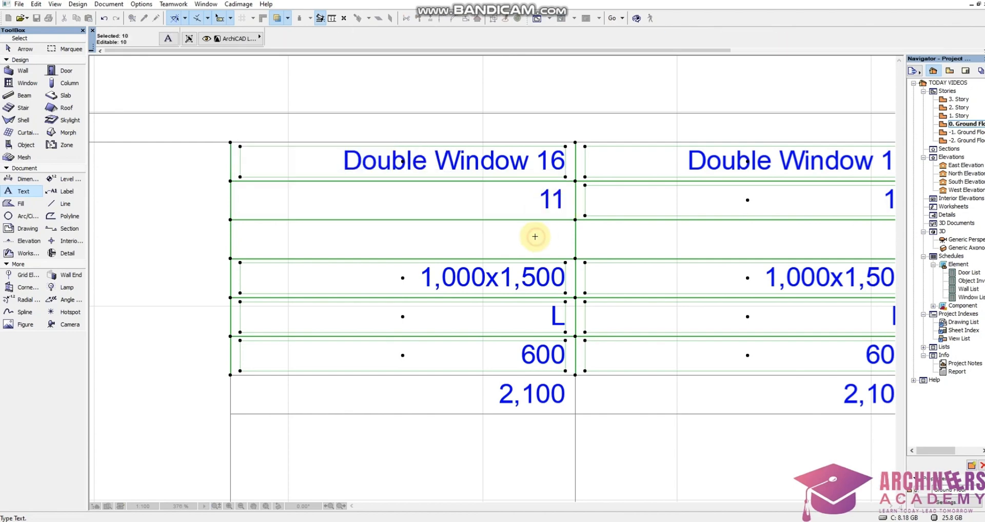
Delete the duplicate 1,000x1,500 Double Window 16 column with orientation R from the Window List.
scroll(517, 374, down, 9)
click(517, 373)
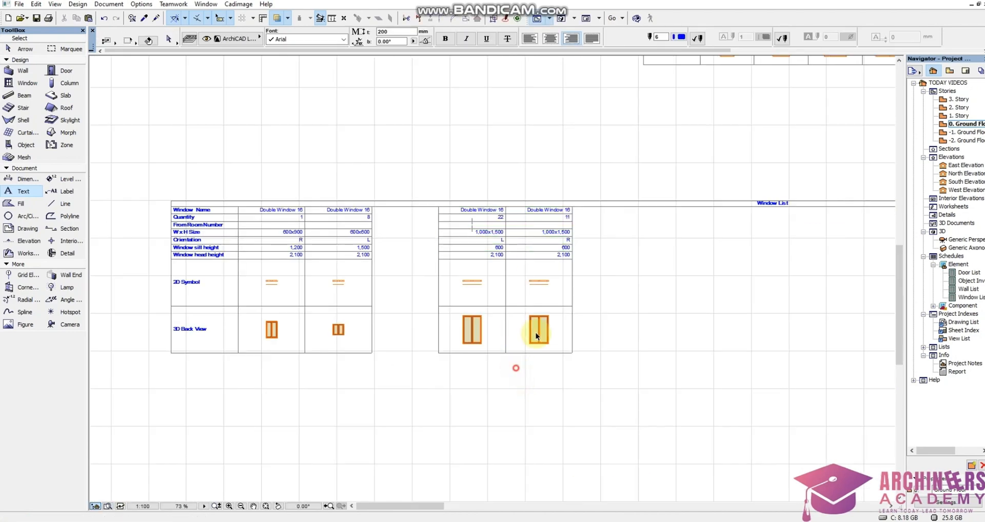
scroll(572, 205, up, 7)
click(570, 187)
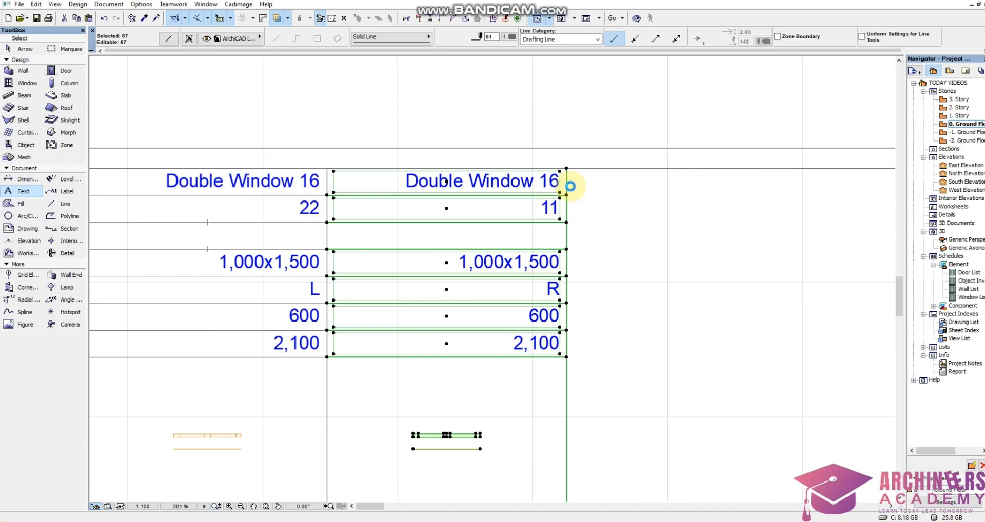
key(Delete)
Move the three Window 16 columns from the far end of the Window List to beside the 1,000x1,500 Double Window 16 column.
scroll(334, 204, down, 4)
scroll(335, 204, down, 2)
scroll(550, 204, down, 2)
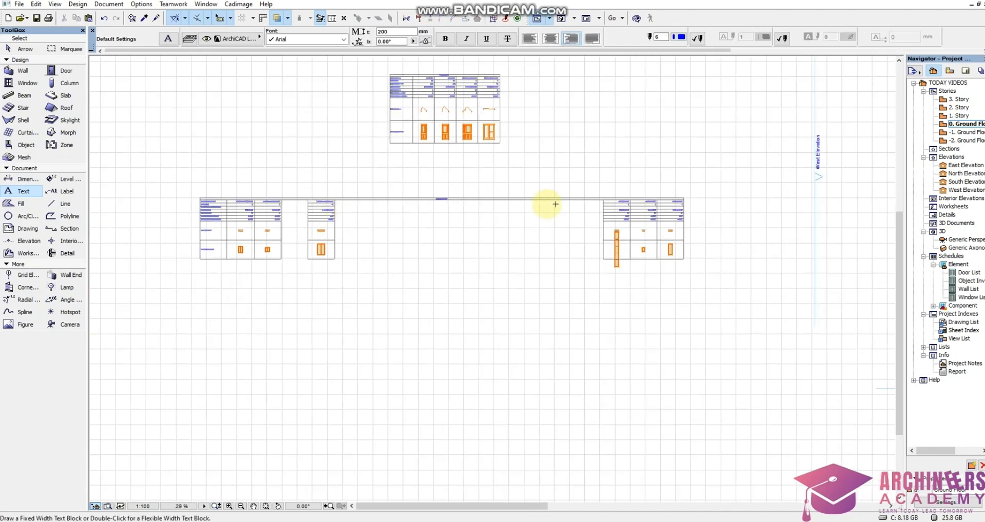
scroll(715, 255, up, 6)
scroll(642, 197, down, 9)
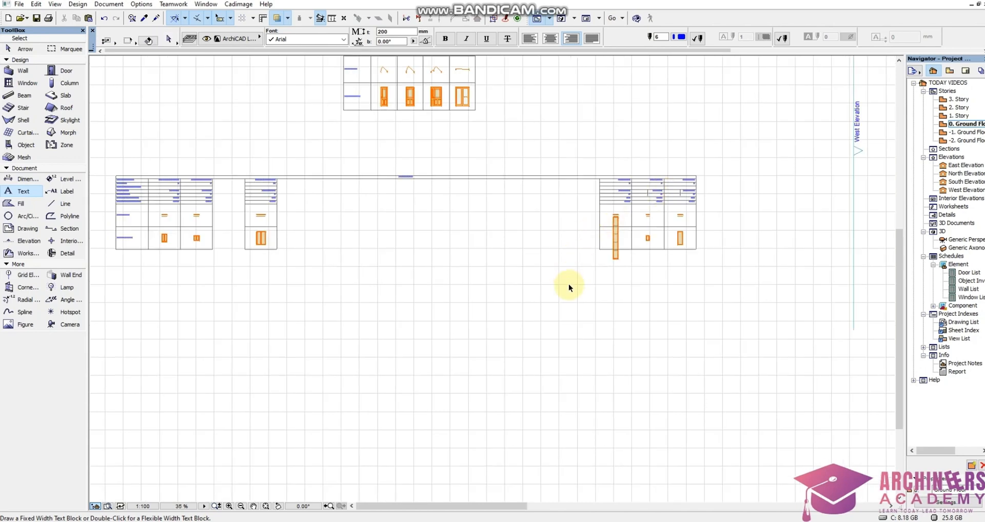
shift+click(576, 284)
scroll(708, 183, up, 10)
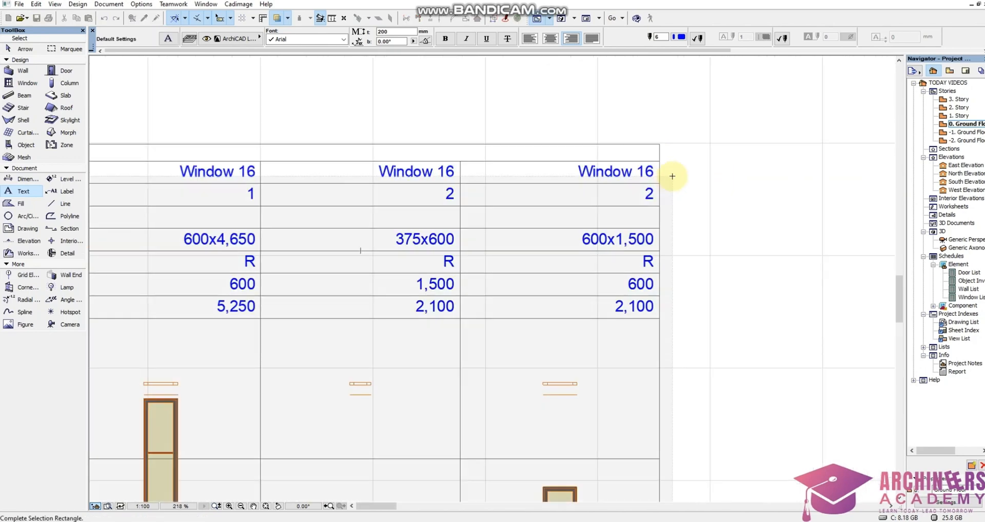
scroll(714, 166, down, 5)
click(714, 166)
key(ctrl+d)
scroll(490, 166, up, 3)
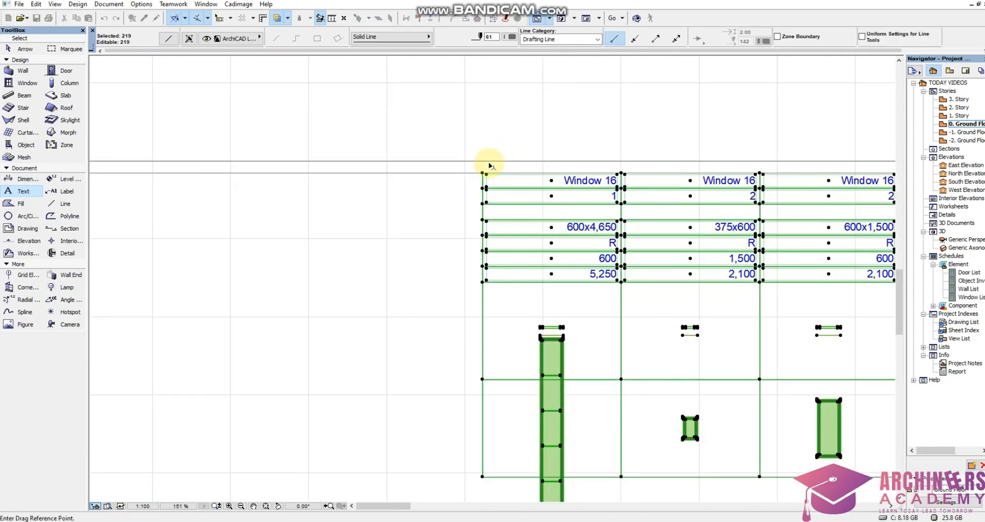
click(482, 173)
scroll(666, 169, down, 5)
scroll(367, 169, up, 4)
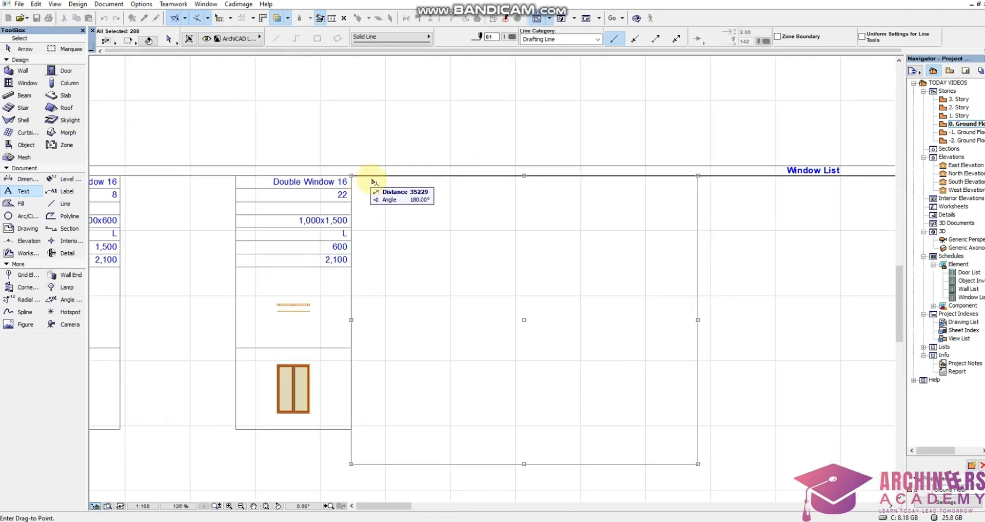
click(373, 177)
scroll(625, 214, down, 4)
scroll(433, 229, up, 3)
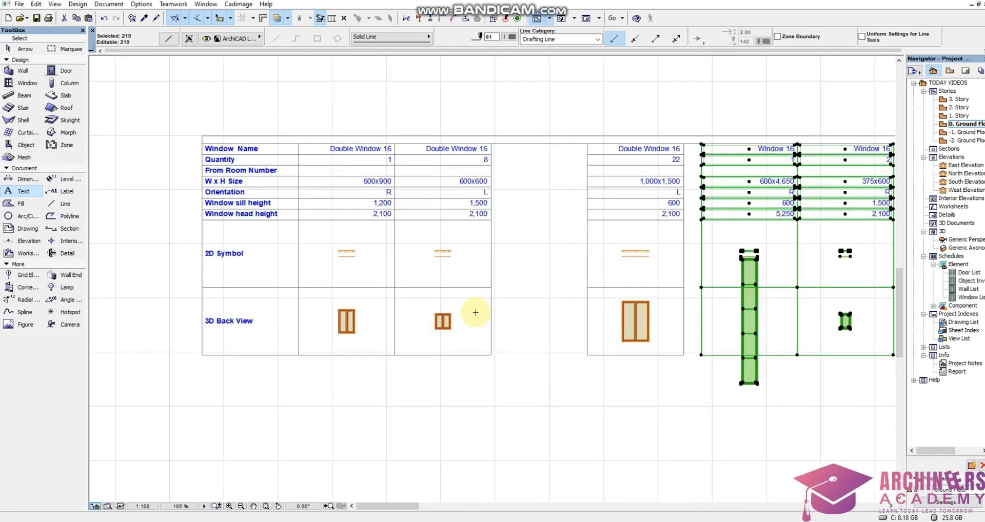
key(Escape)
Move the 600x900 Double Window 16 column into the gap between the 600x600 and 1,000x1,500 columns of the Window List.
scroll(785, 302, down, 4)
scroll(638, 281, up, 5)
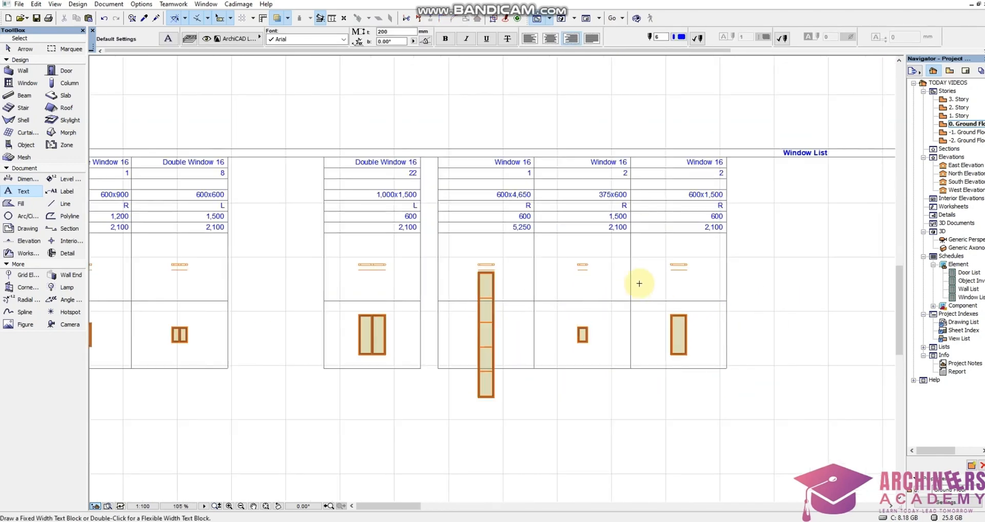
scroll(437, 260, down, 4)
scroll(453, 273, up, 4)
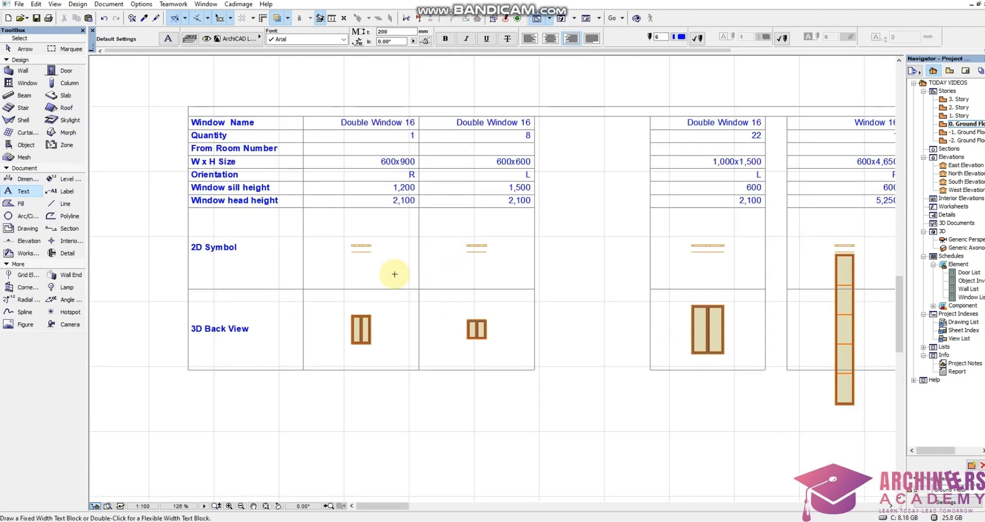
shift+click(313, 384)
scroll(371, 140, up, 4)
shift+click(474, 92)
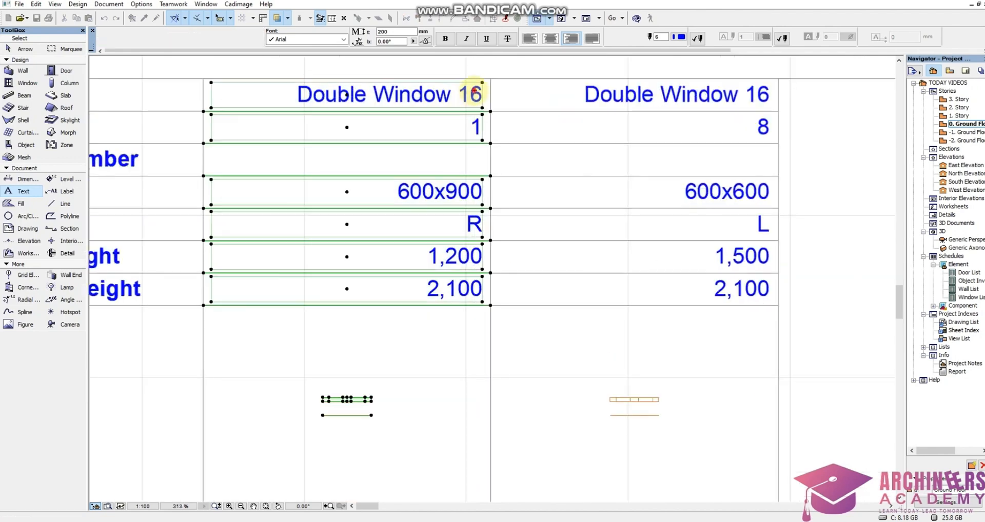
key(ctrl+d)
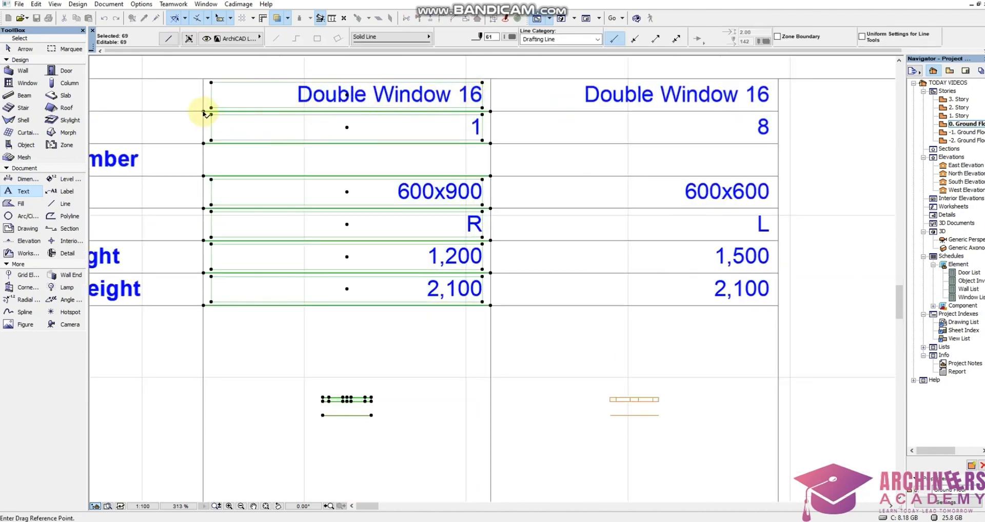
click(206, 113)
scroll(787, 94, down, 3)
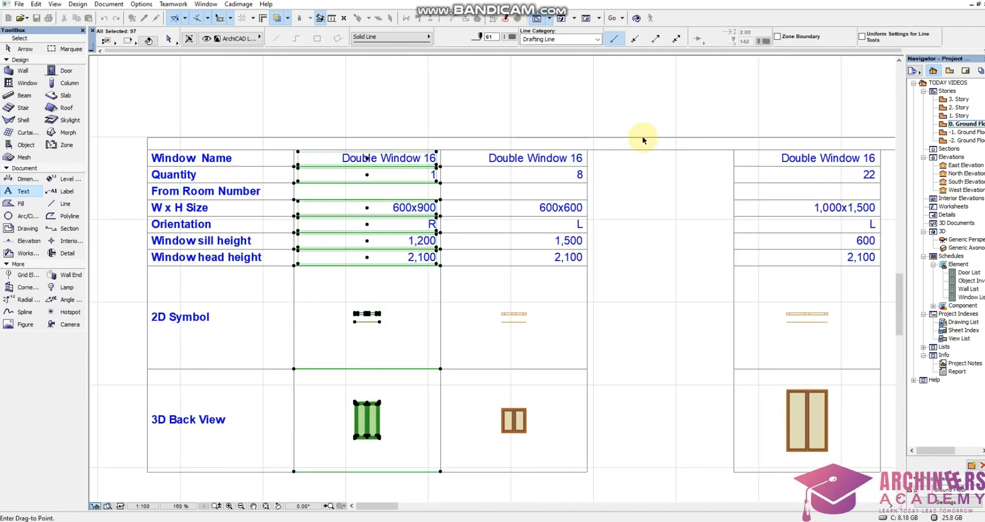
scroll(643, 136, up, 3)
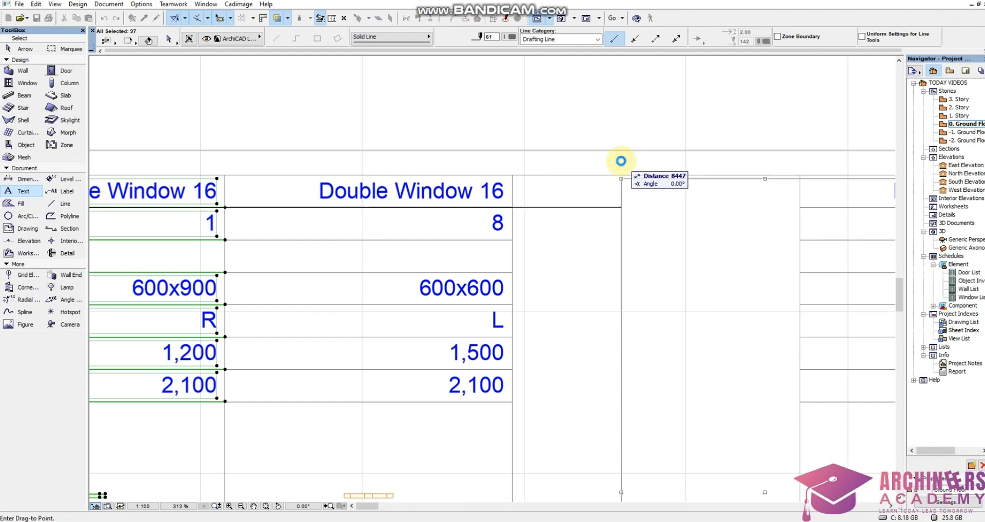
click(512, 209)
scroll(518, 203, down, 6)
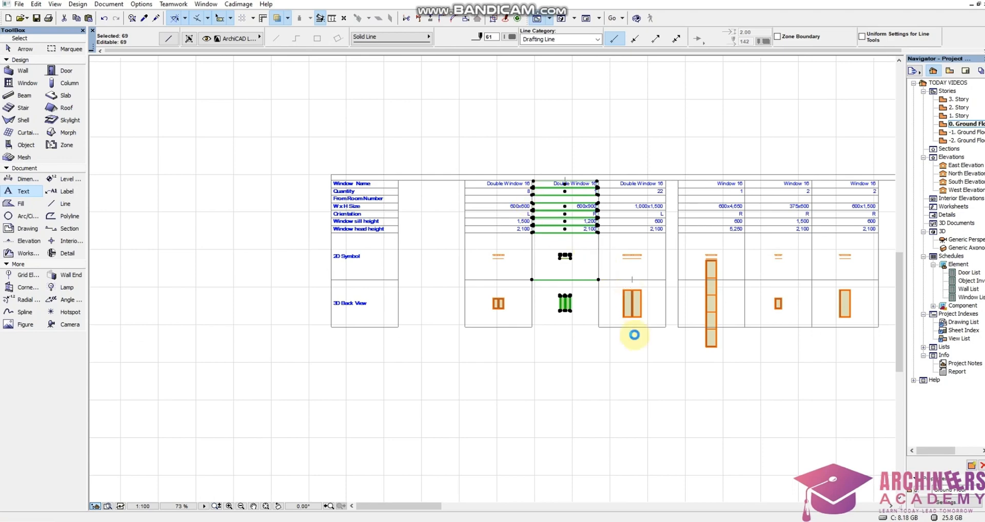
click(634, 335)
Examine the Door List's column order, sizes and zone numbers.
scroll(611, 361, down, 1)
scroll(723, 108, up, 4)
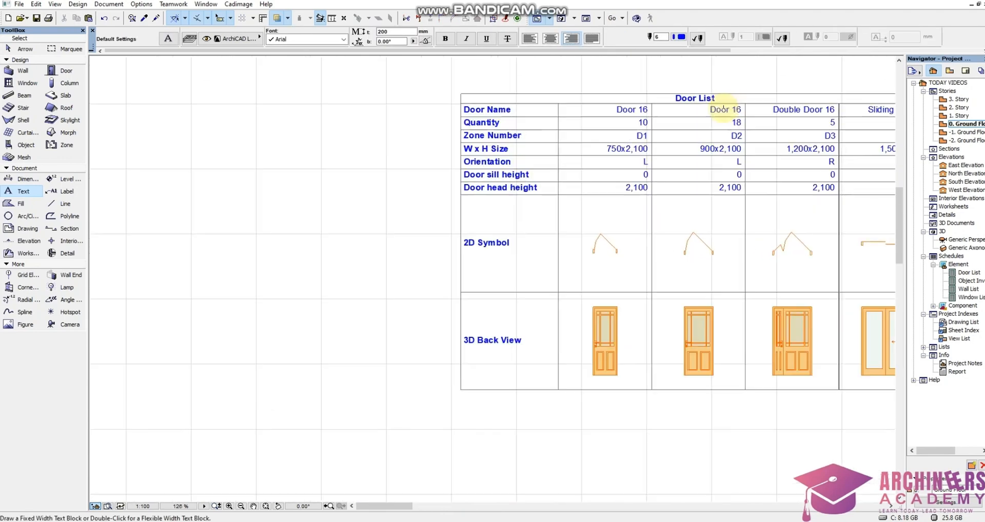
scroll(724, 108, up, 1)
scroll(577, 165, down, 4)
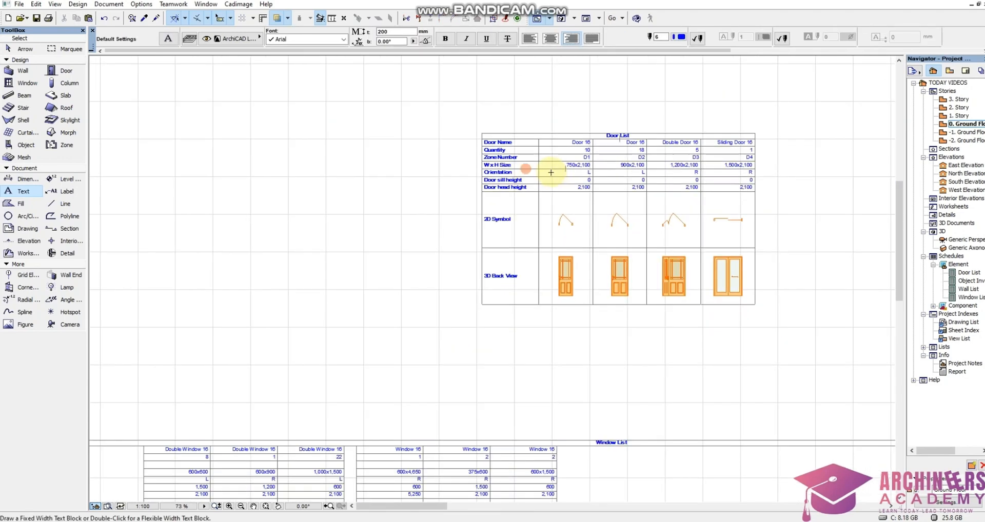
scroll(731, 183, up, 2)
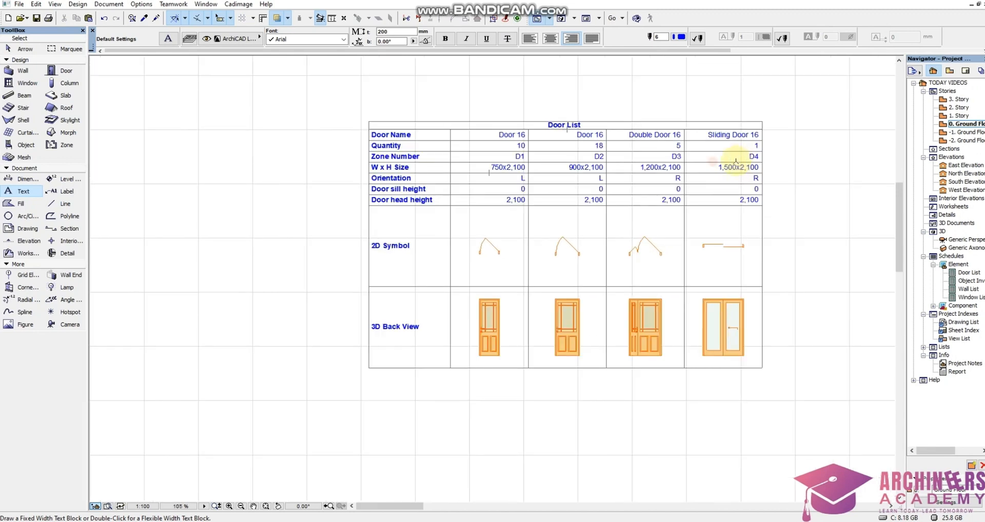
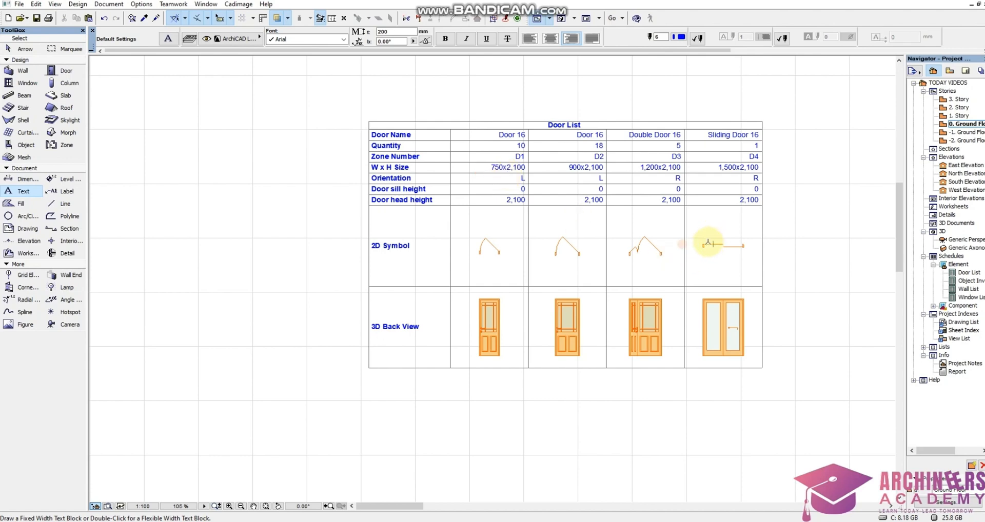
Move the 375x600 Window 16 column into the gap between the row labels and the 600x600 column of the Window List.
scroll(729, 191, down, 5)
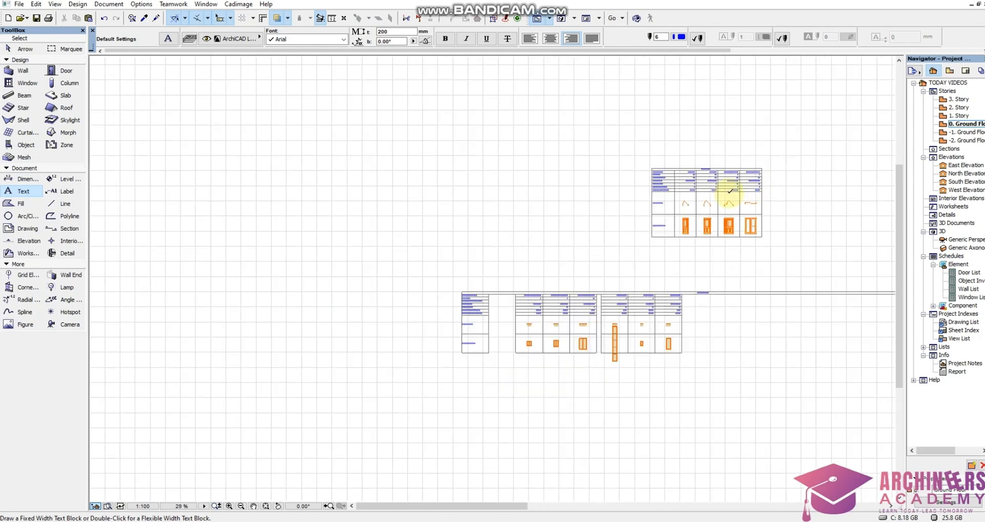
scroll(616, 307, up, 4)
click(494, 354)
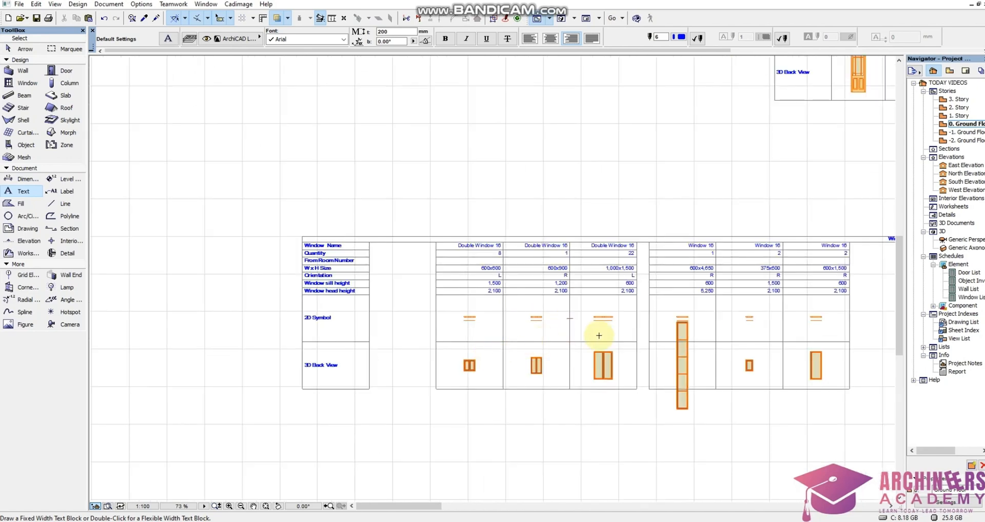
scroll(739, 373, up, 4)
shift+click(691, 431)
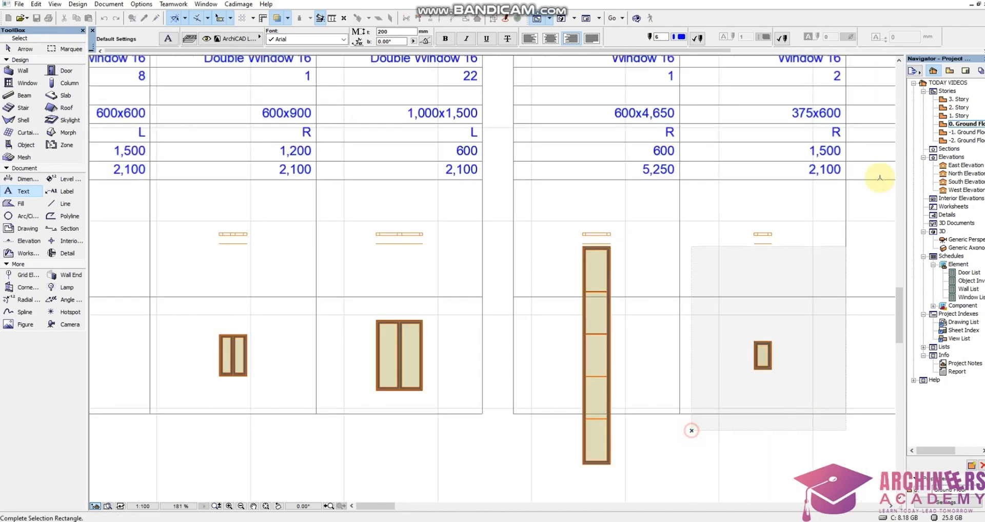
scroll(700, 225, down, 5)
scroll(727, 160, up, 7)
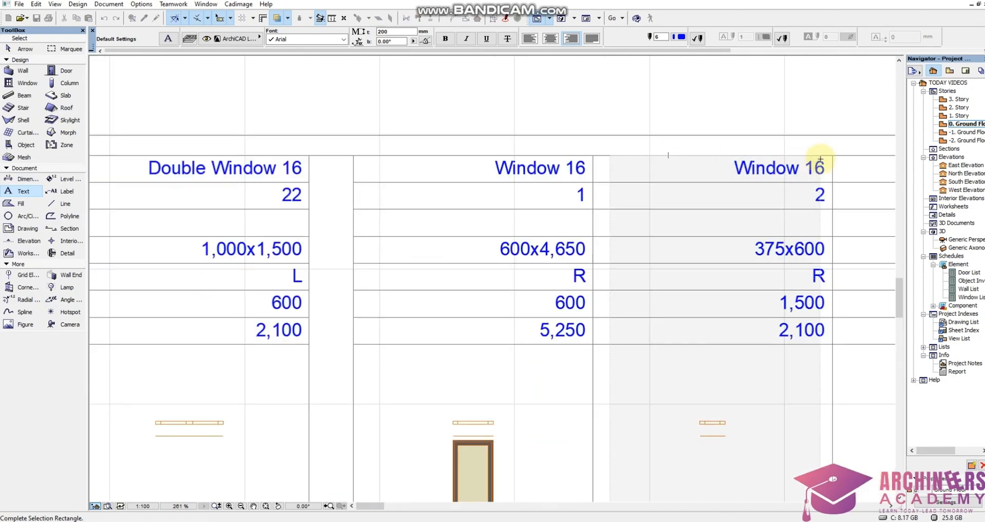
click(804, 175)
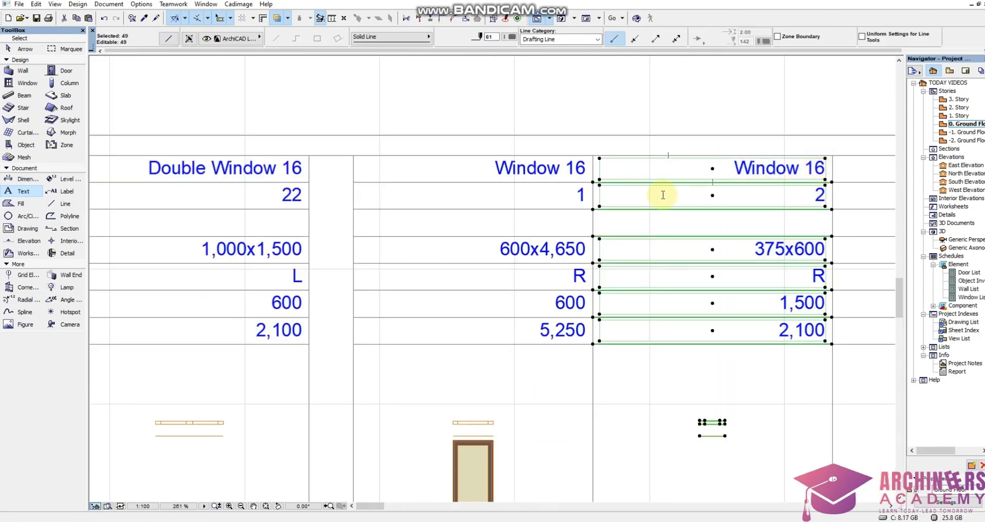
key(ctrl+d)
scroll(651, 177, down, 8)
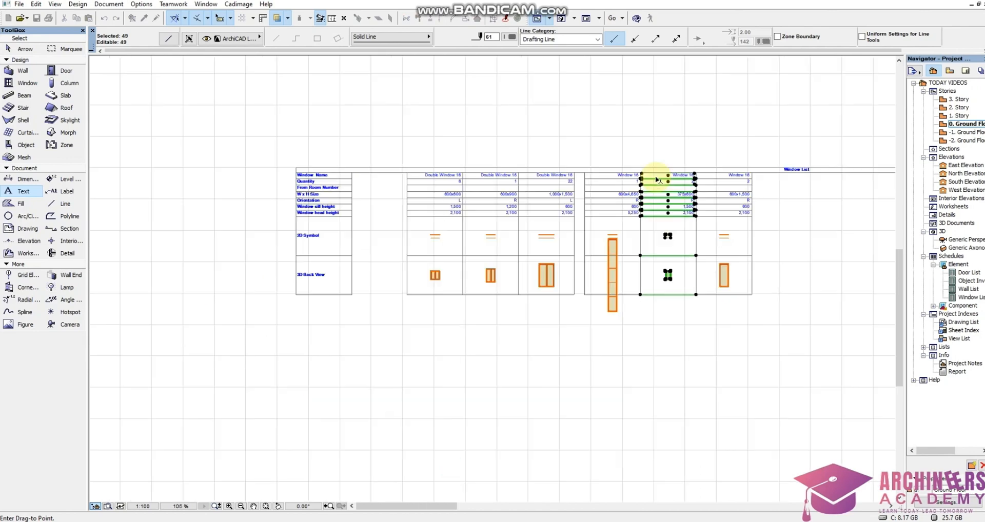
scroll(395, 172, up, 8)
click(257, 183)
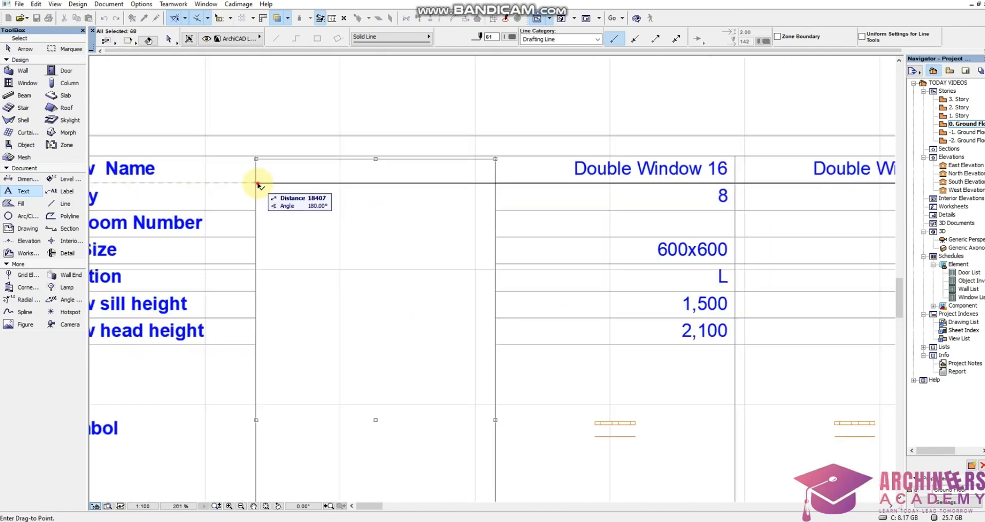
click(257, 183)
Move the 1,000x1,500 Double Window 16 column across the narrow gap against the 600x4,650 Window 16 column.
scroll(416, 175, down, 5)
scroll(427, 196, down, 2)
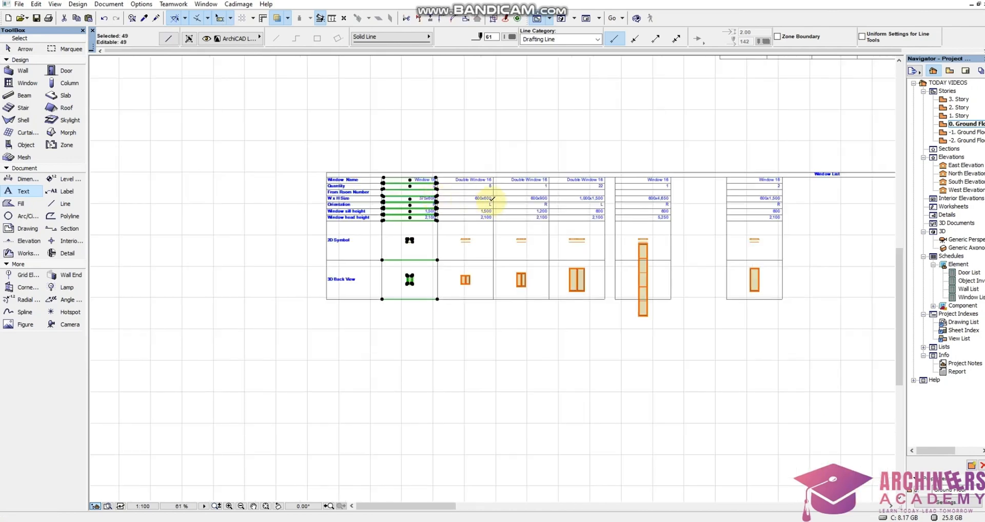
scroll(471, 210, down, 4)
scroll(538, 212, up, 4)
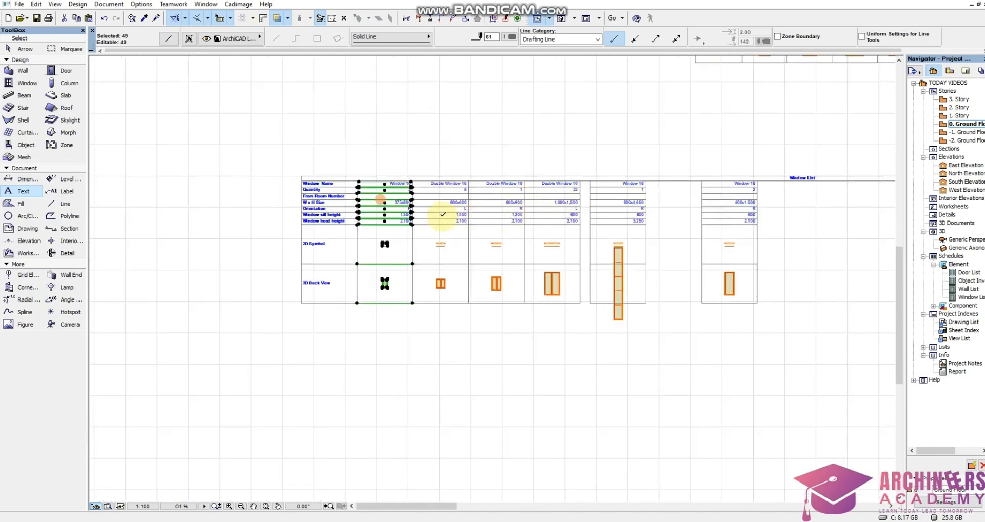
scroll(442, 215, up, 4)
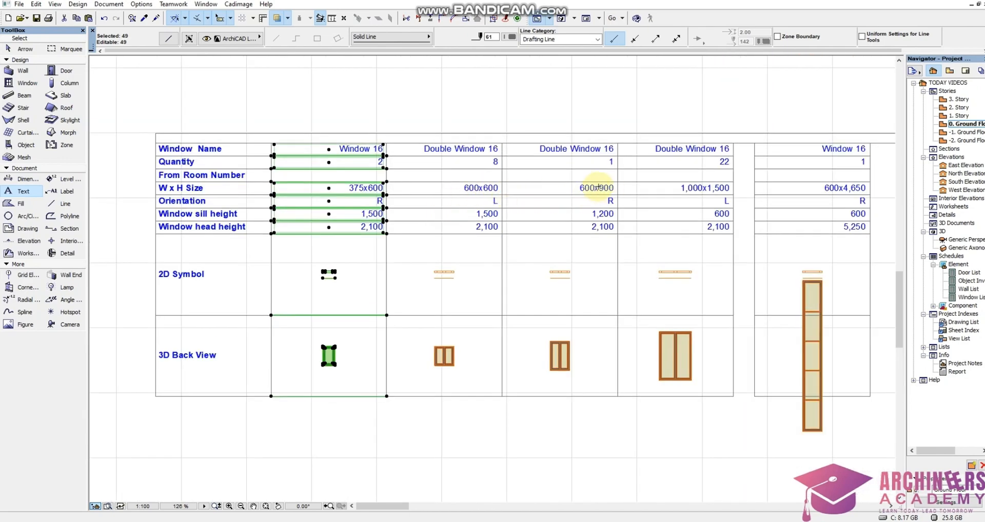
scroll(670, 194, down, 3)
scroll(717, 158, up, 4)
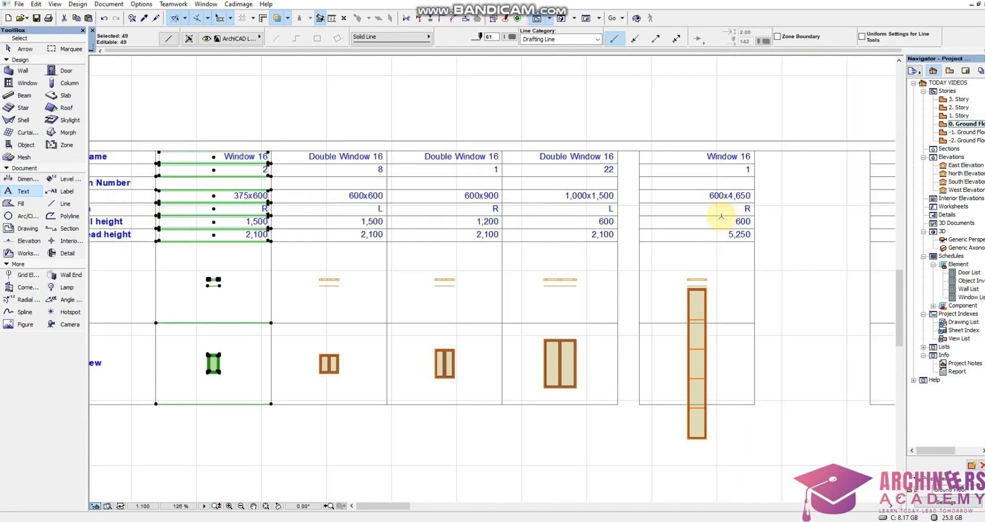
click(490, 466)
shift+click(469, 457)
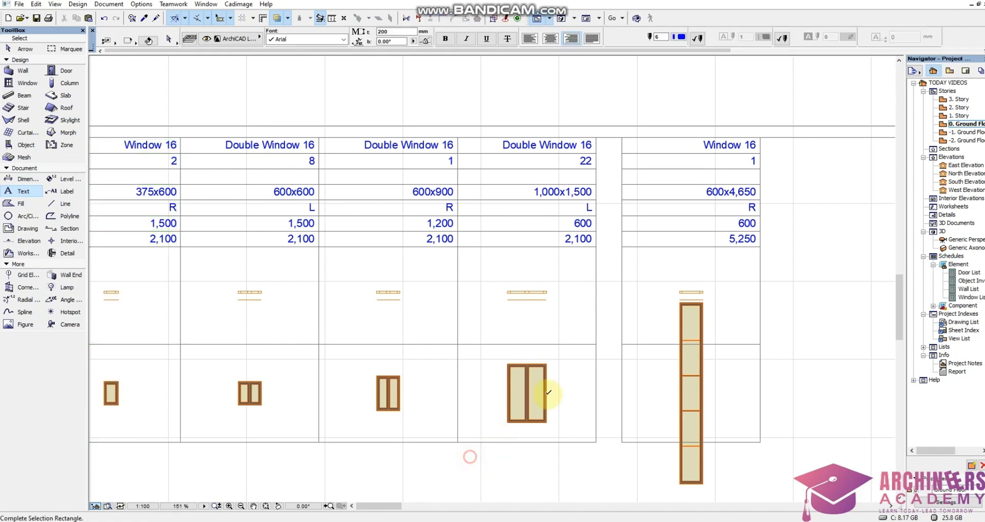
scroll(617, 148, up, 3)
click(592, 141)
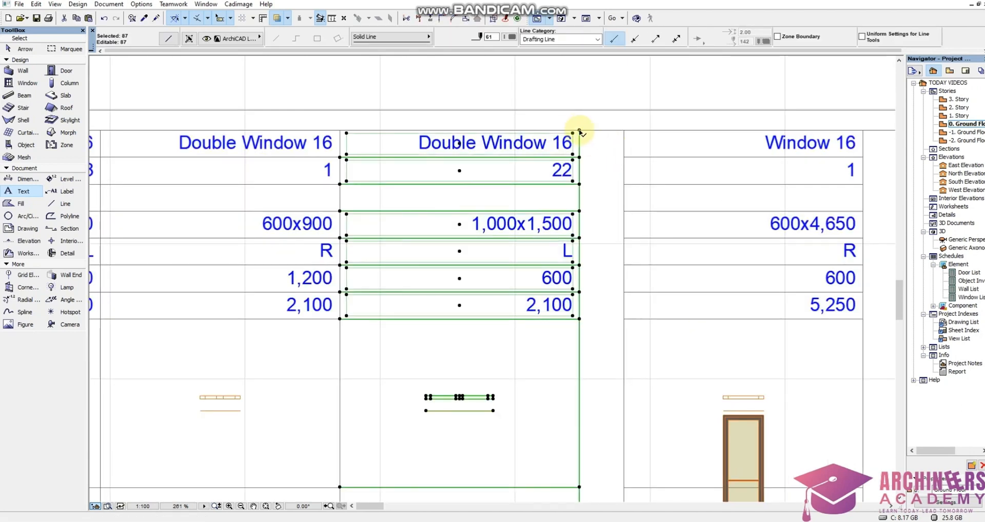
click(579, 130)
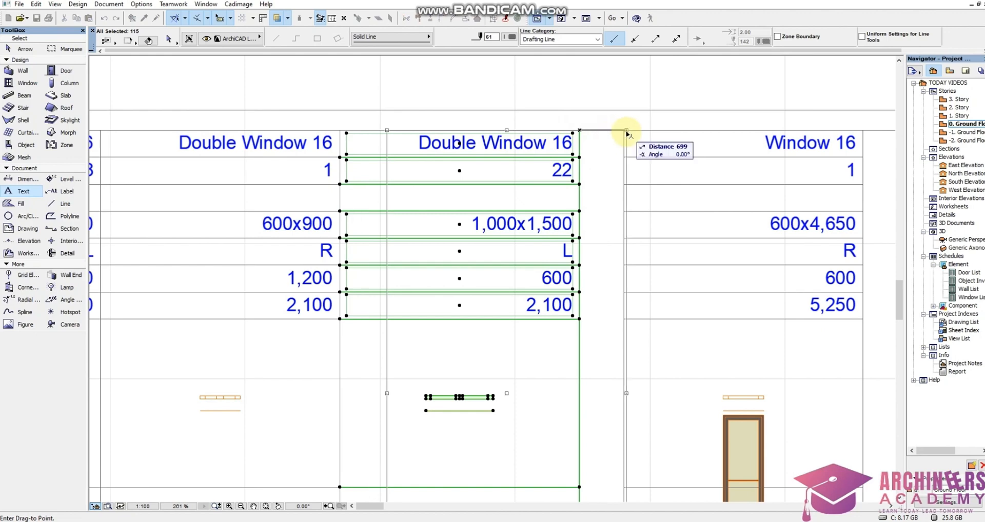
click(622, 133)
scroll(454, 149, down, 2)
scroll(447, 150, down, 5)
key(Escape)
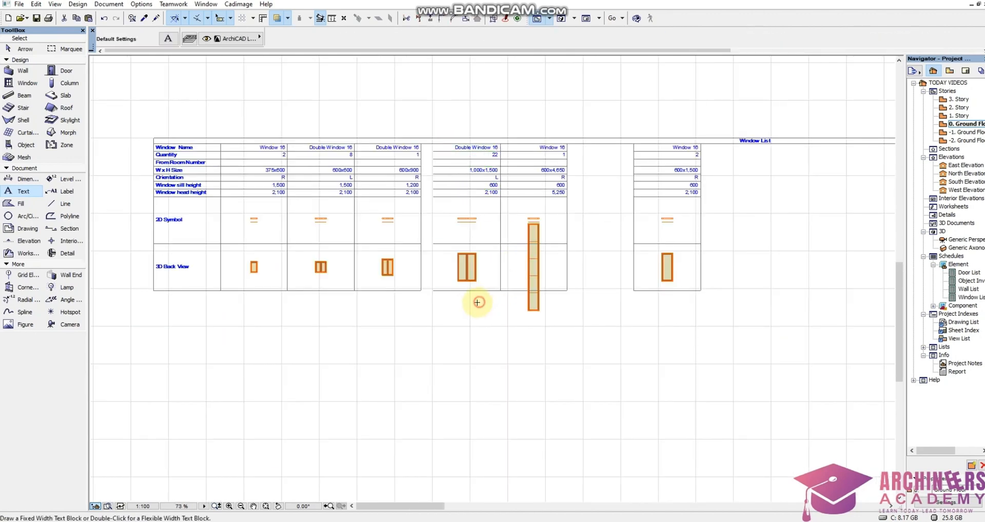
Move the 1,000x1,500 and 600x4,650 columns together toward the 600x1,500 column, widening the gap after the 600x900 column.
shift+click(437, 328)
scroll(593, 153, up, 3)
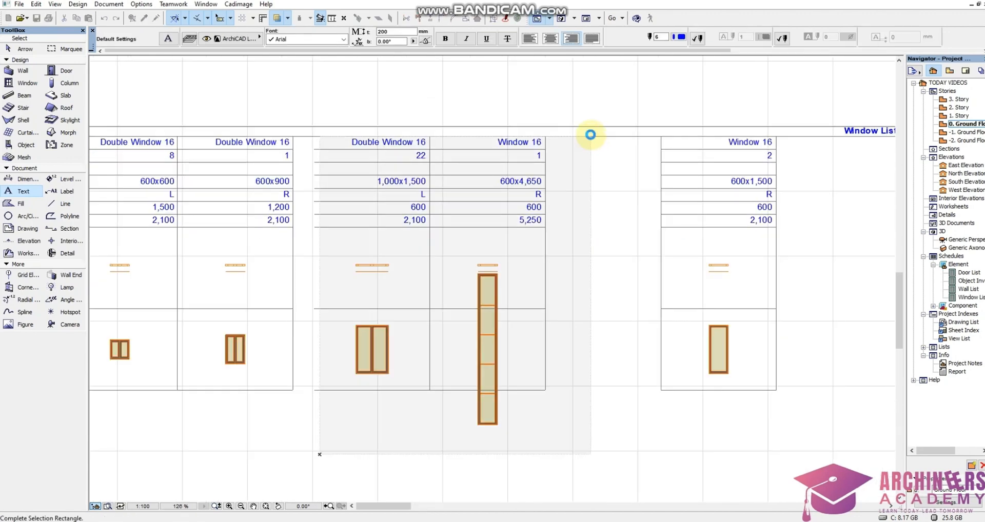
click(590, 137)
key(ctrl+d)
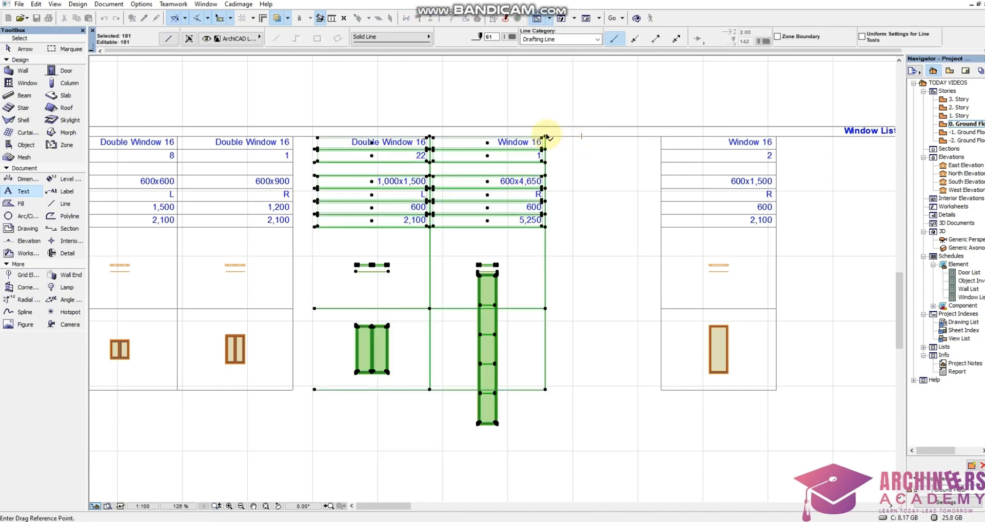
click(546, 136)
click(650, 137)
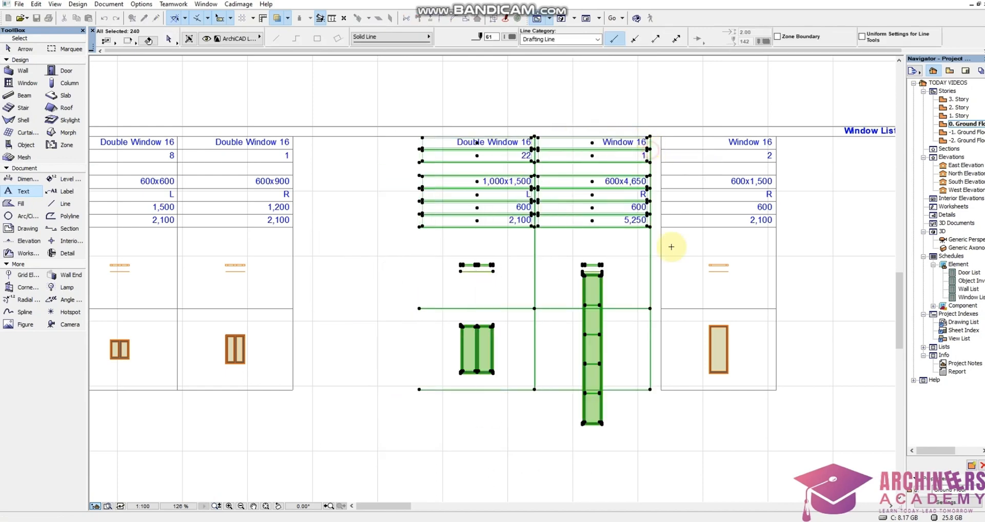
key(Escape)
Move the 600x1,500 Window 16 column into the gap directly beside the 600x900 Double Window 16 column.
click(661, 400)
scroll(770, 162, up, 4)
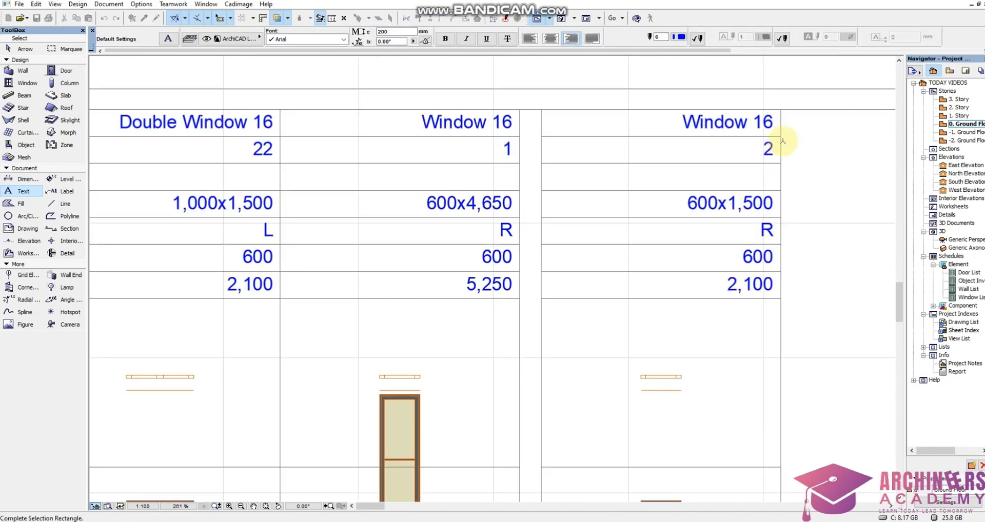
click(791, 125)
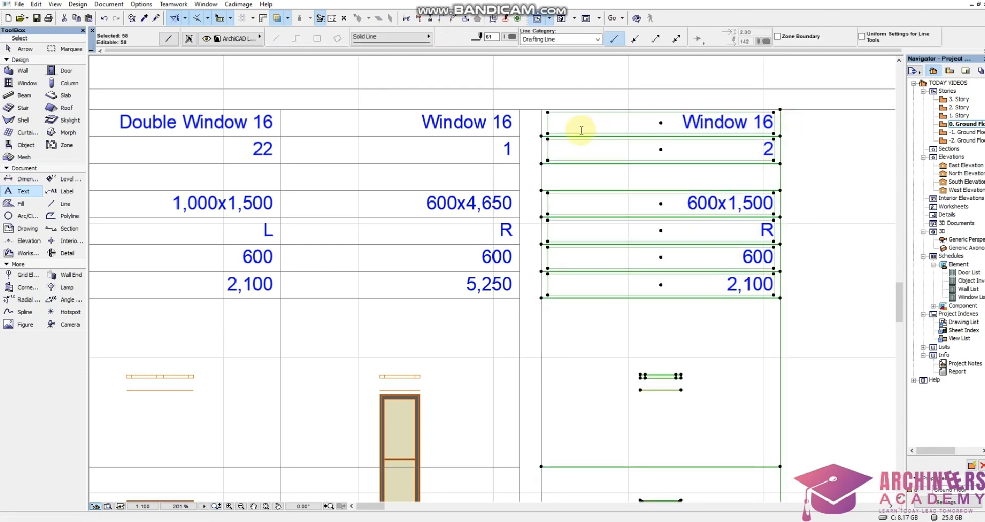
click(530, 191)
shift+click(535, 127)
scroll(592, 164, down, 6)
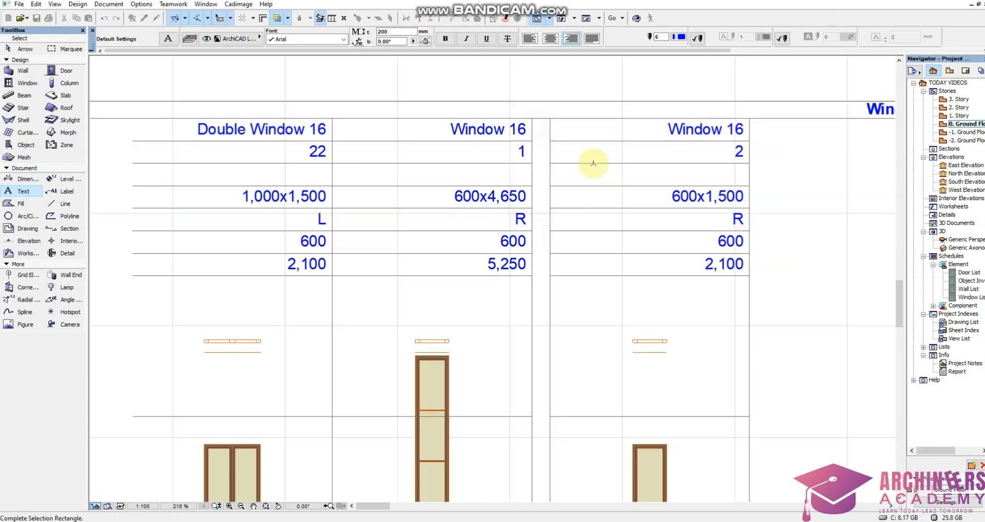
click(707, 369)
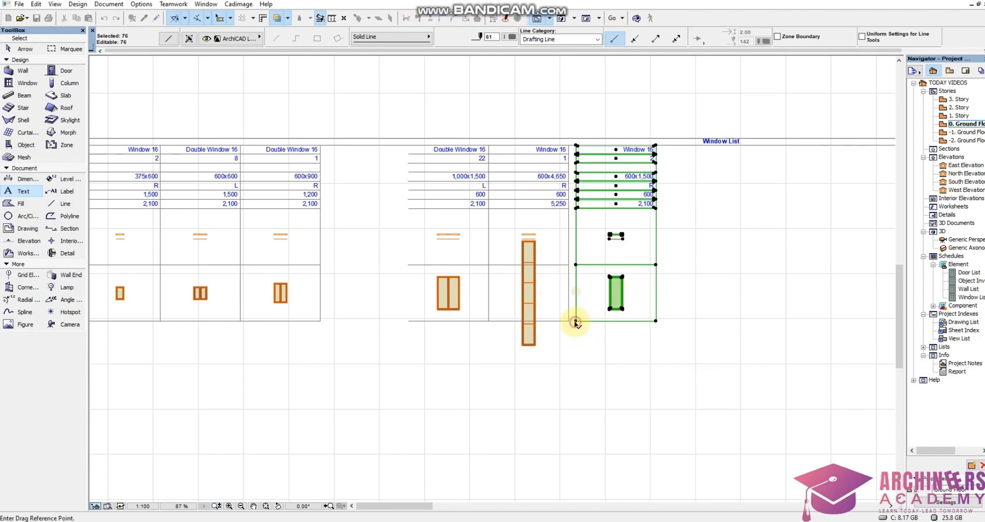
click(576, 323)
scroll(318, 325, up, 5)
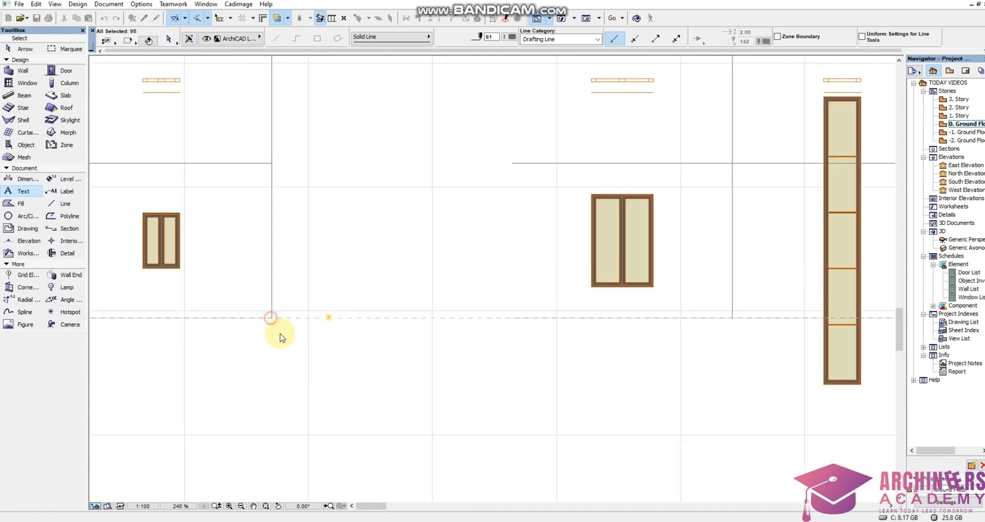
click(271, 318)
click(310, 367)
Move the 1,000x1,500 and 600x4,650 columns together against the edge of the 600x1,500 column, closing the gap in the Window List.
scroll(399, 338, down, 3)
shift+click(465, 401)
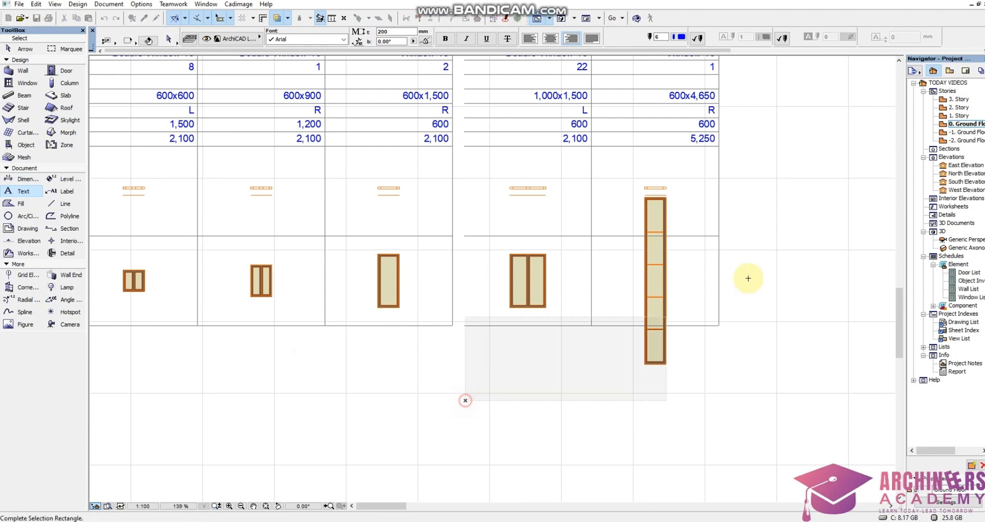
scroll(749, 277, down, 3)
scroll(754, 200, up, 5)
click(752, 226)
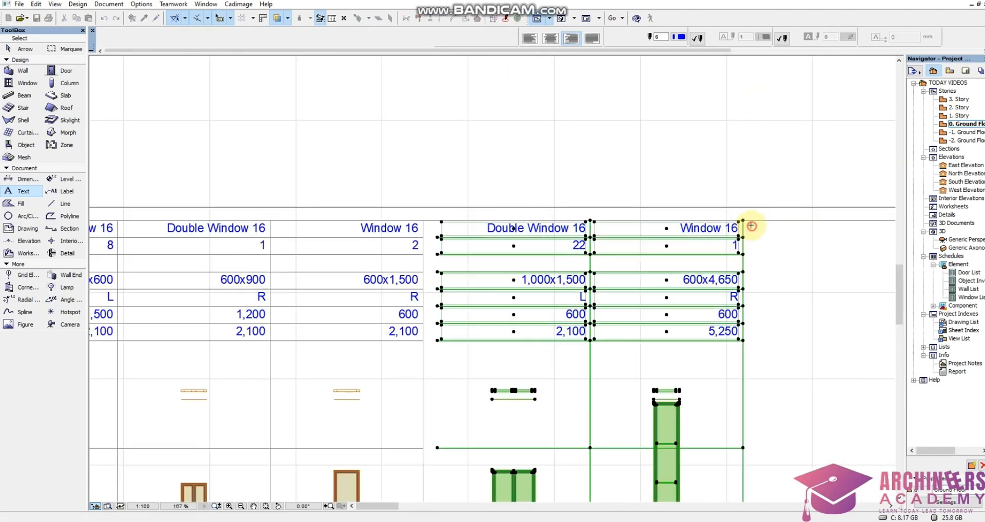
scroll(455, 239, up, 4)
key(ctrl+d)
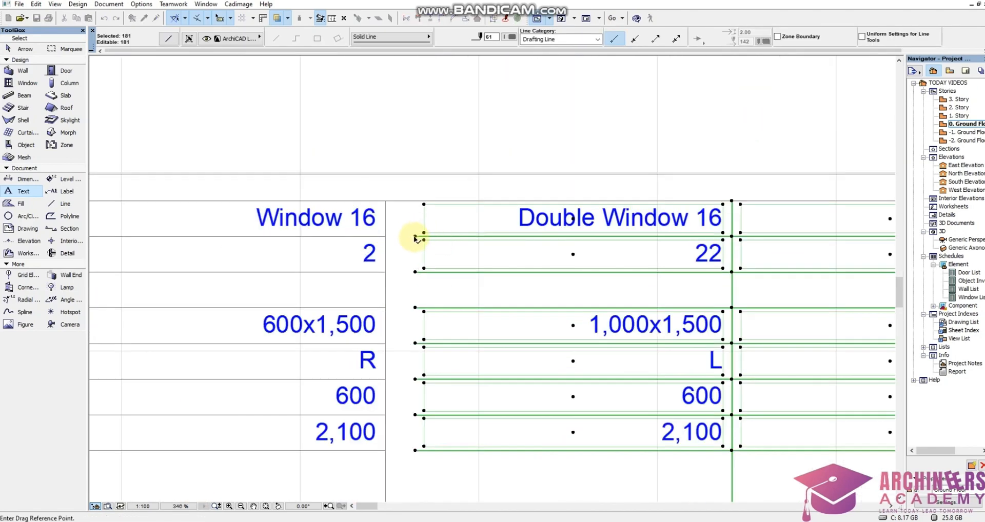
click(415, 238)
click(387, 236)
scroll(554, 190, down, 10)
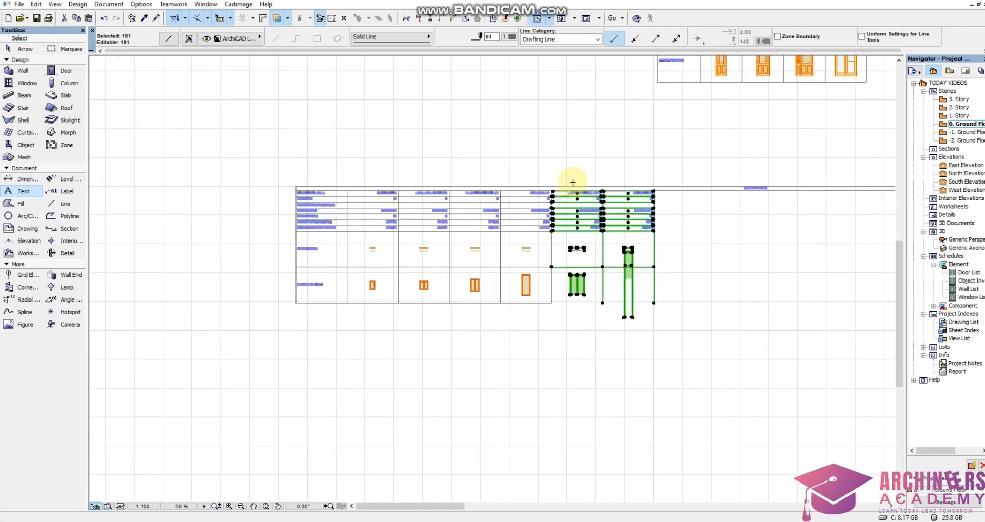
Examine the reordered Window List's column order, sizes and window types.
scroll(359, 207, up, 4)
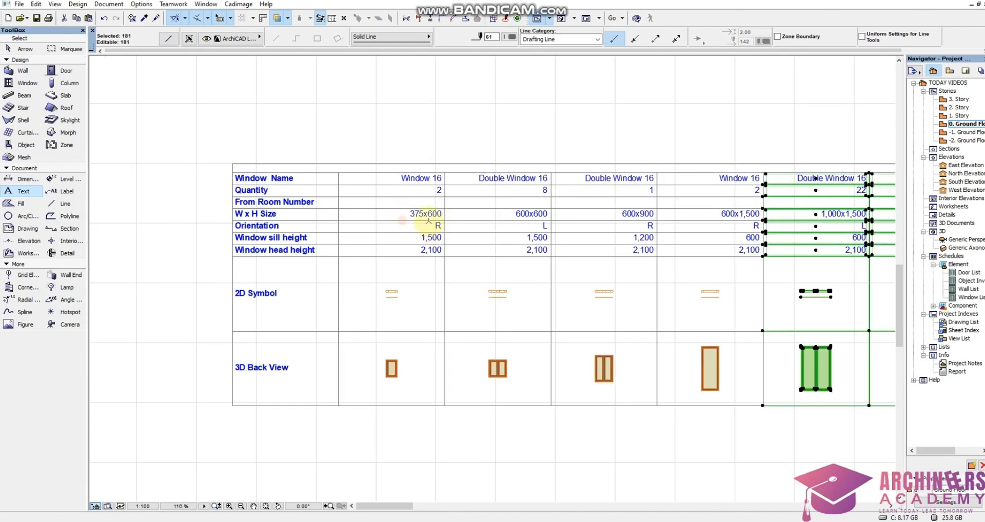
scroll(412, 217, up, 3)
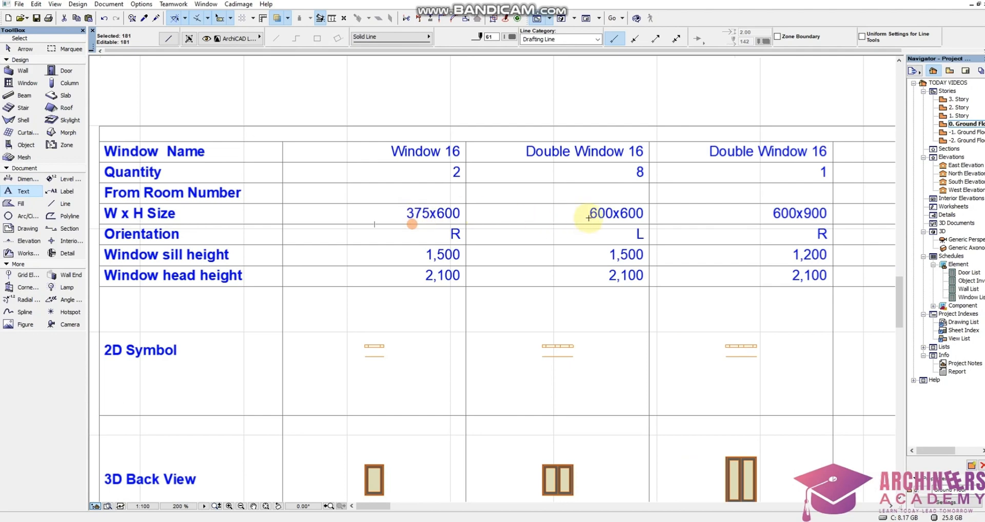
scroll(603, 216, down, 3)
scroll(583, 238, up, 3)
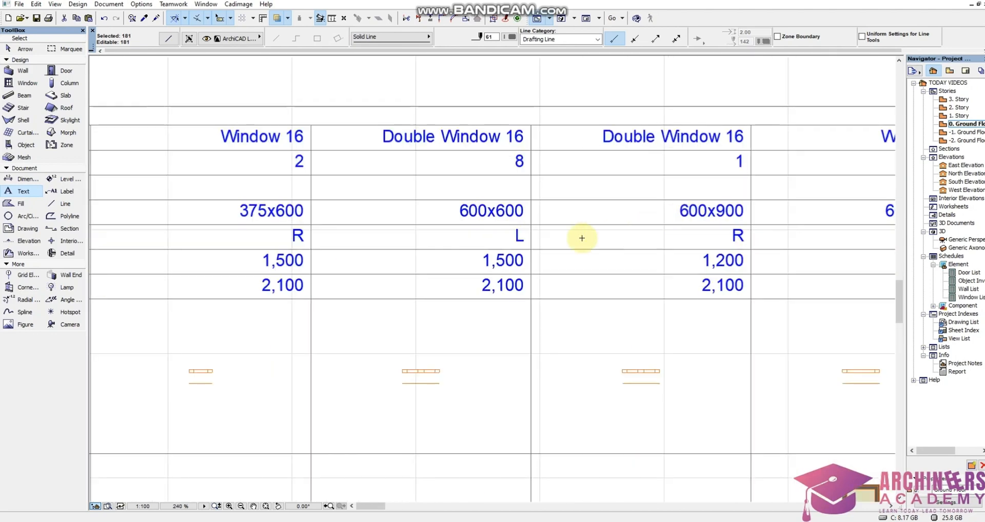
scroll(734, 221, down, 2)
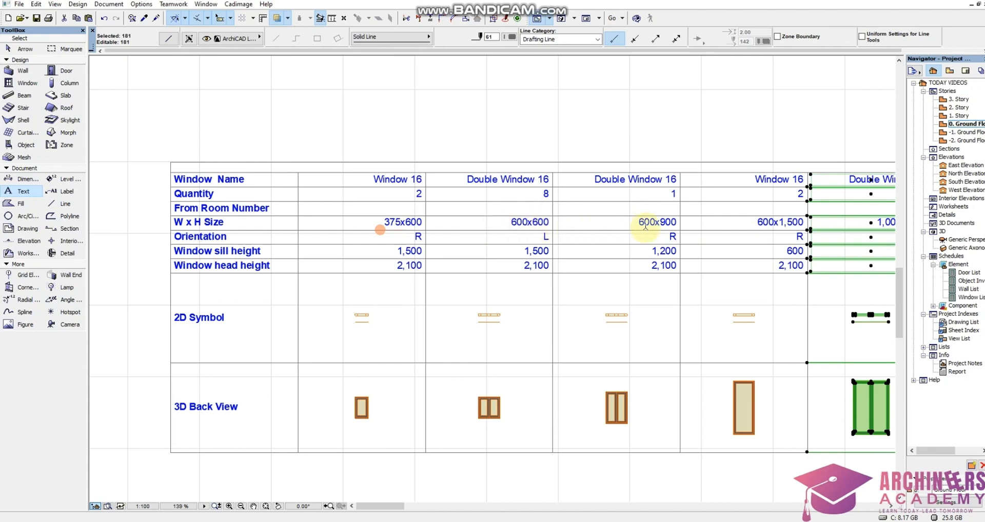
scroll(513, 229, down, 2)
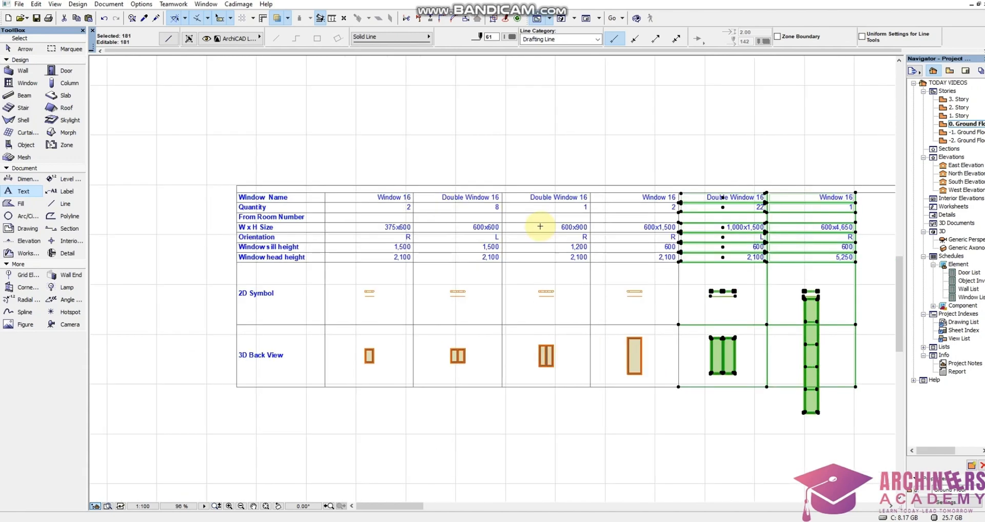
scroll(597, 231, up, 2)
scroll(461, 257, down, 3)
scroll(479, 283, up, 2)
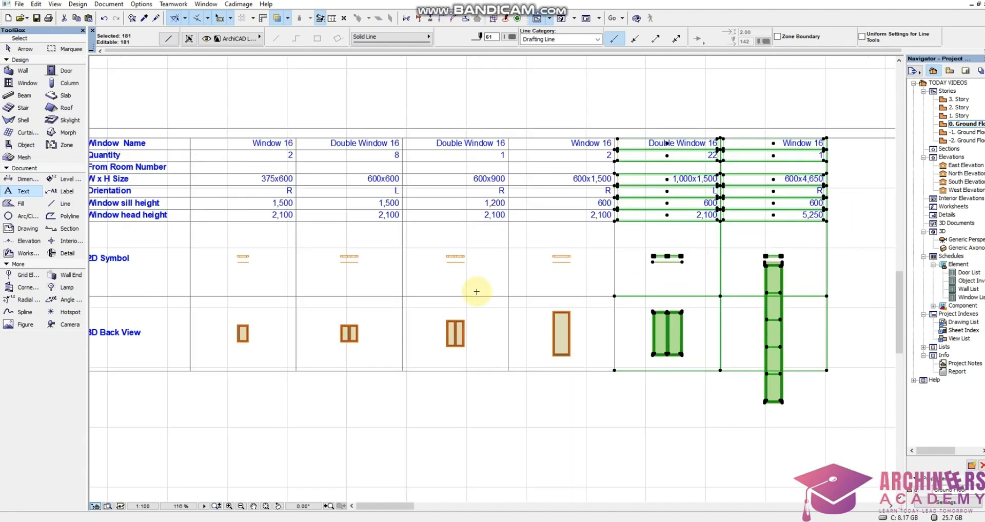
scroll(476, 286, down, 1)
scroll(598, 268, up, 2)
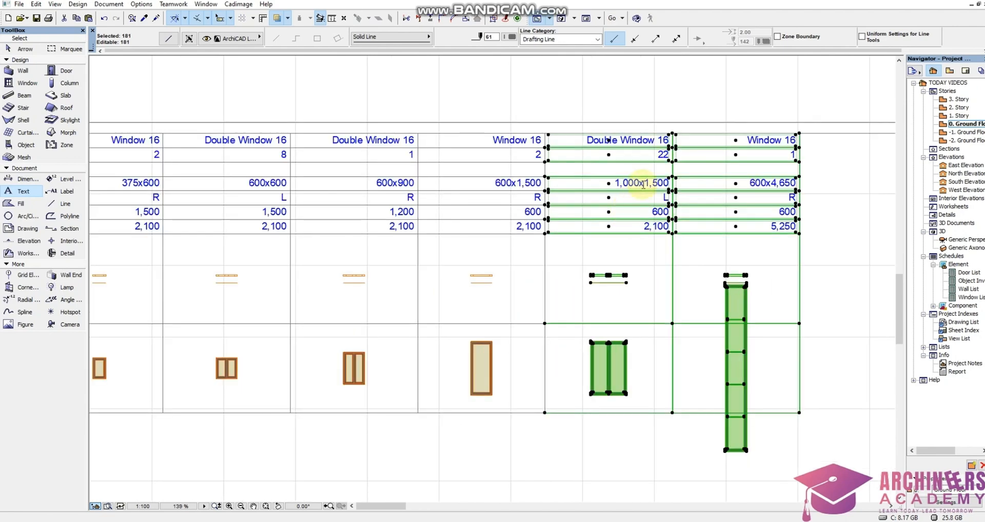
scroll(654, 295, down, 1)
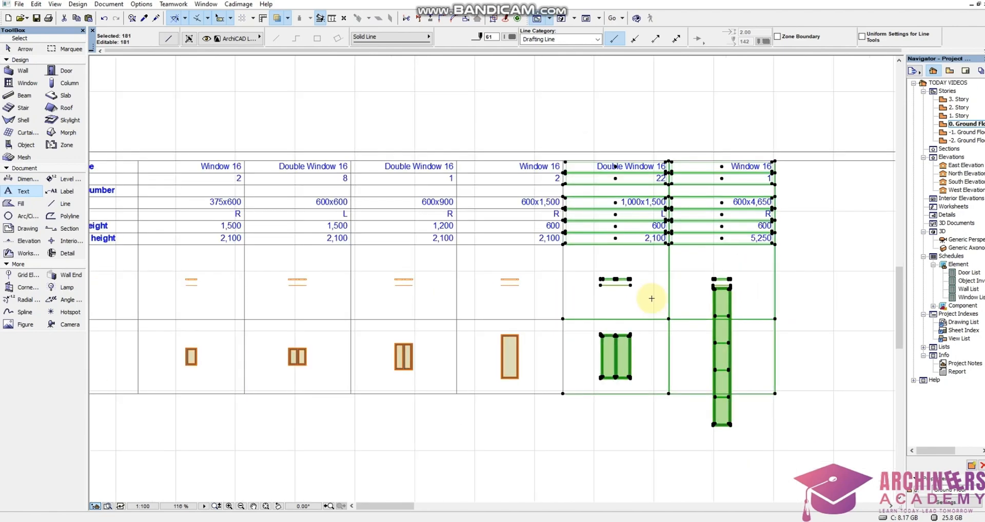
Shrink the Window List title text block so its end lines up with the outer edge of the 600x4,650 column.
scroll(599, 279, down, 2)
scroll(780, 272, down, 2)
key(Escape)
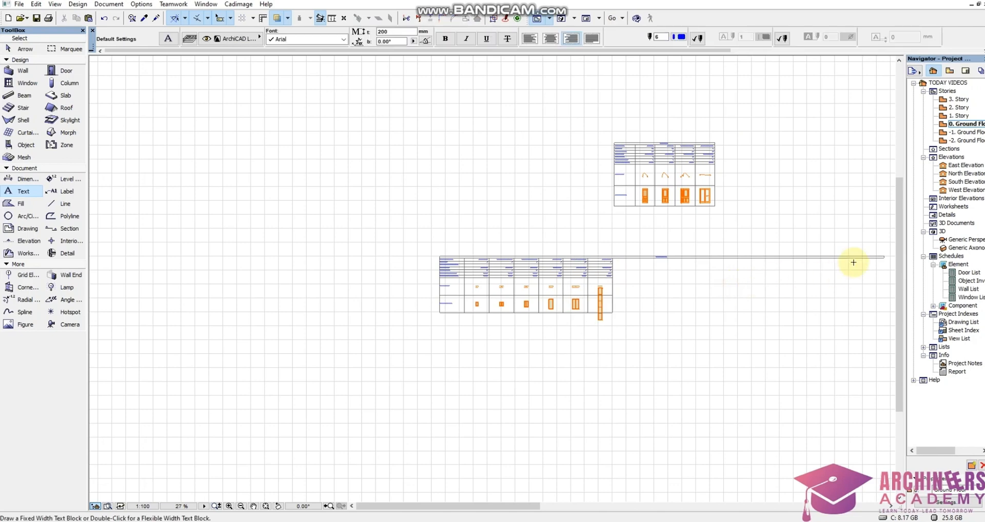
scroll(874, 257, up, 5)
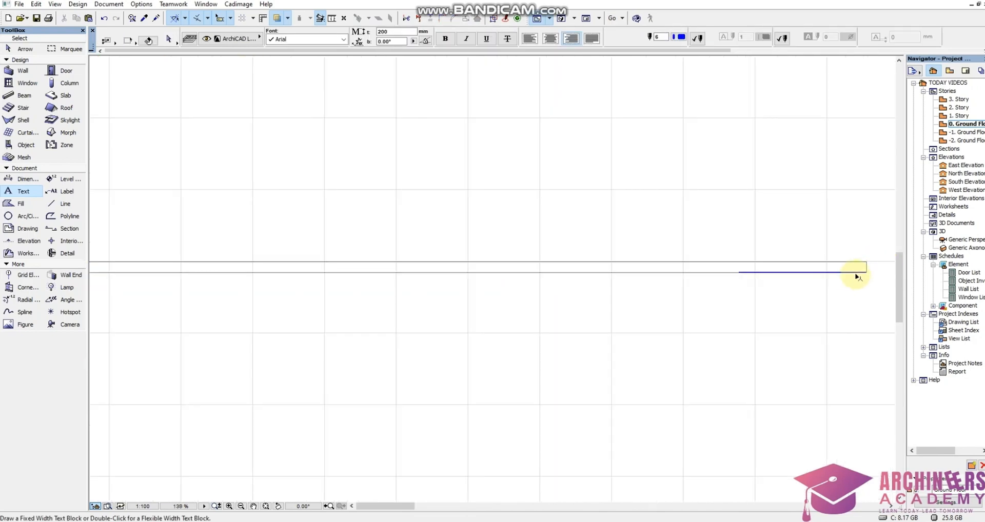
shift+click(864, 272)
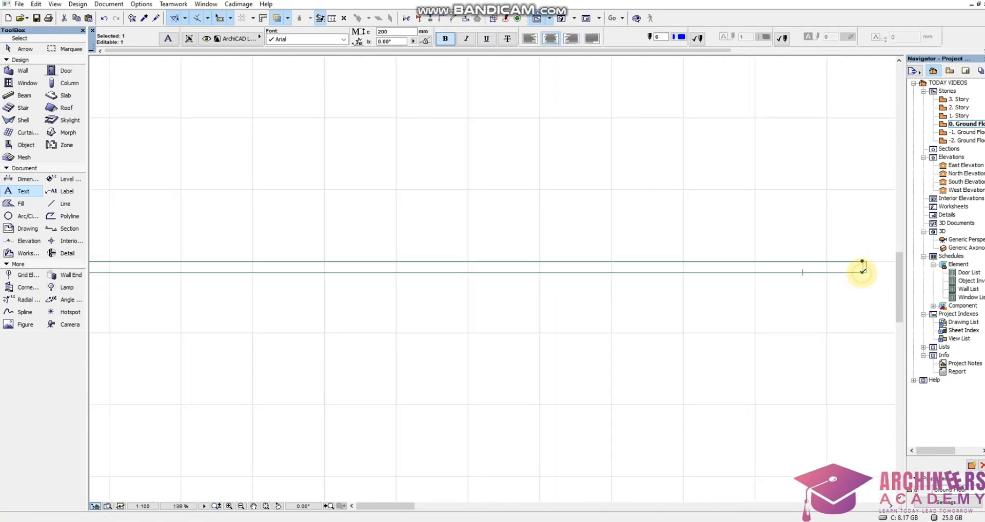
click(866, 272)
scroll(773, 272, down, 5)
scroll(579, 274, up, 6)
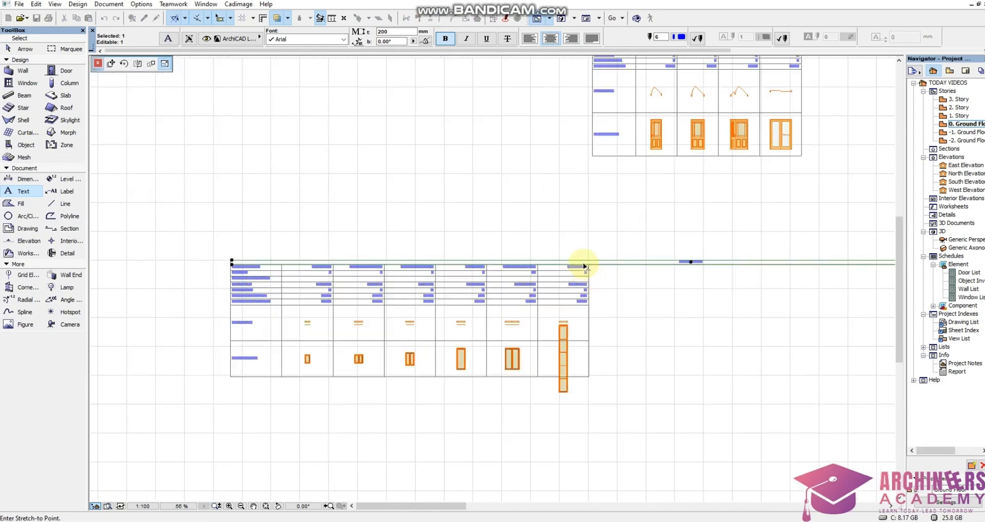
click(595, 273)
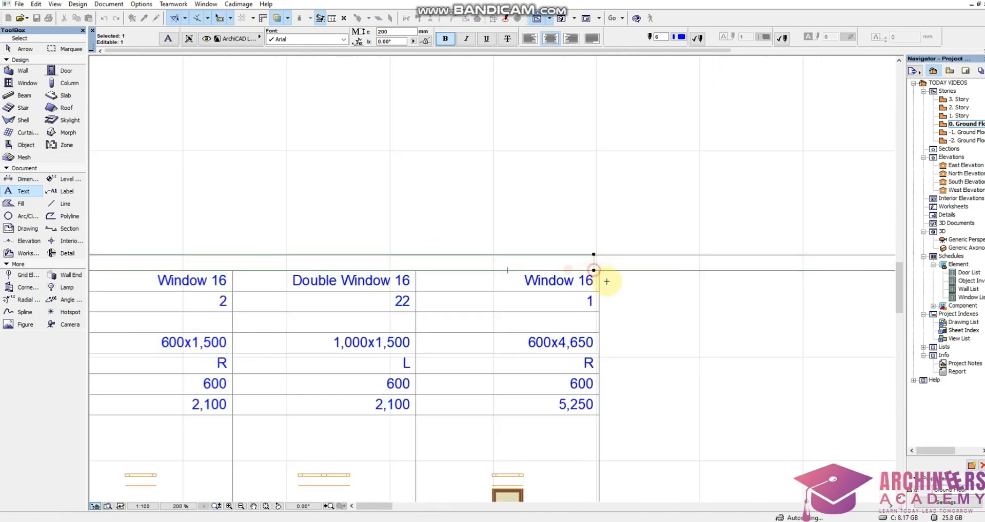
scroll(597, 275, down, 4)
key(Escape)
click(565, 294)
scroll(562, 288, down, 4)
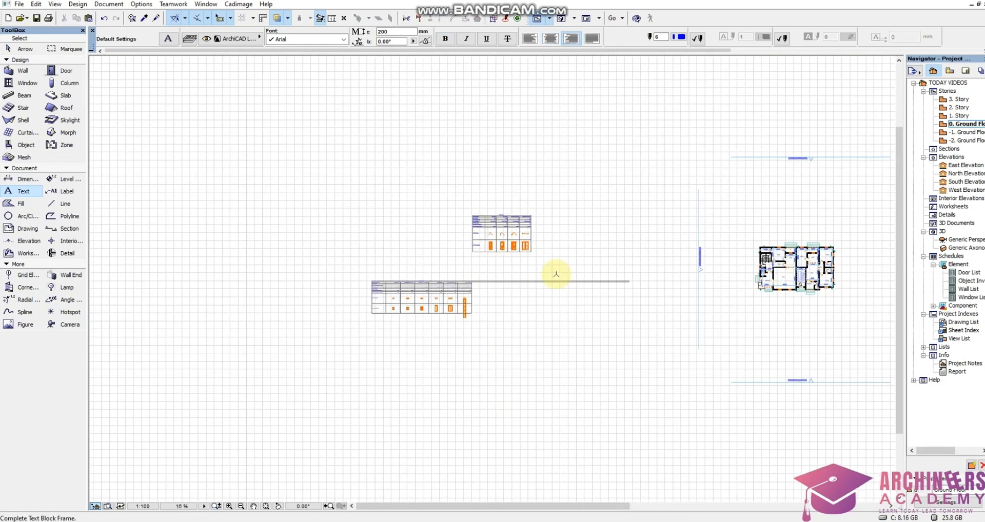
key(Escape)
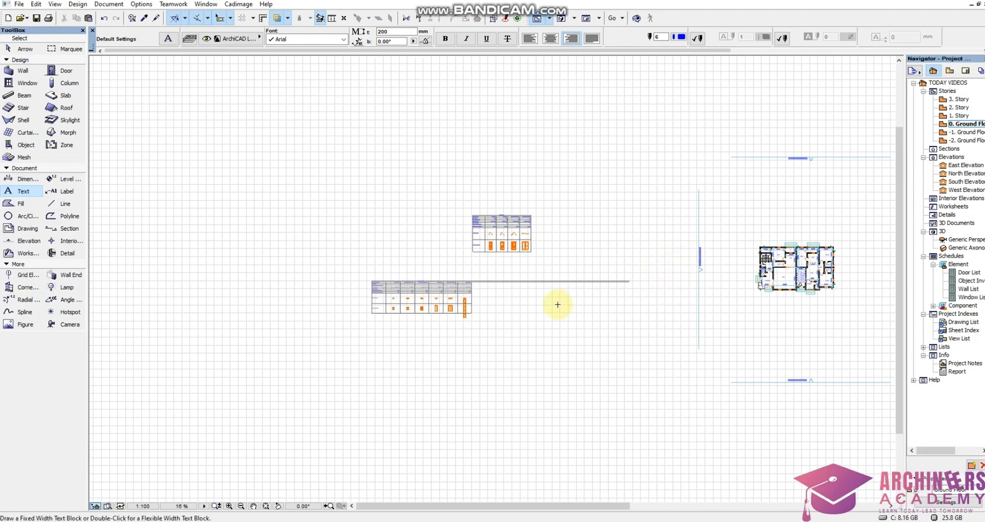
Split the title row's border lines at the outer edge of the 600x4,650 column and delete the overhanging pieces.
scroll(478, 295, up, 3)
shift+drag(473, 300, 866, 238)
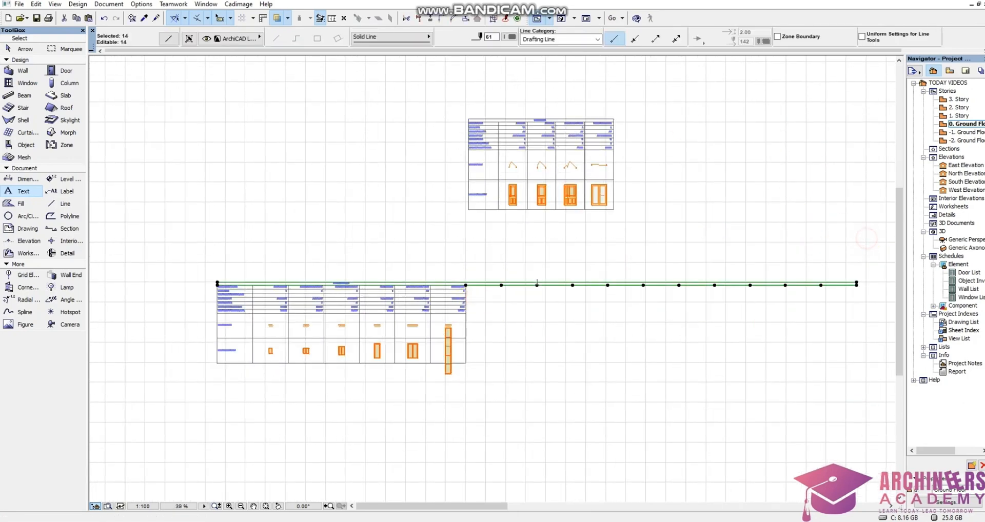
click(419, 19)
scroll(497, 324, up, 6)
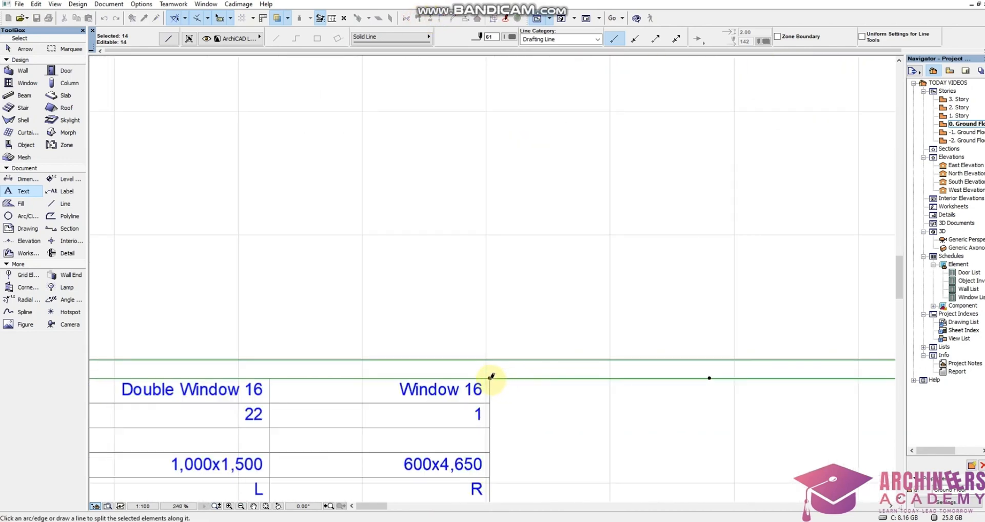
click(490, 378)
click(518, 325)
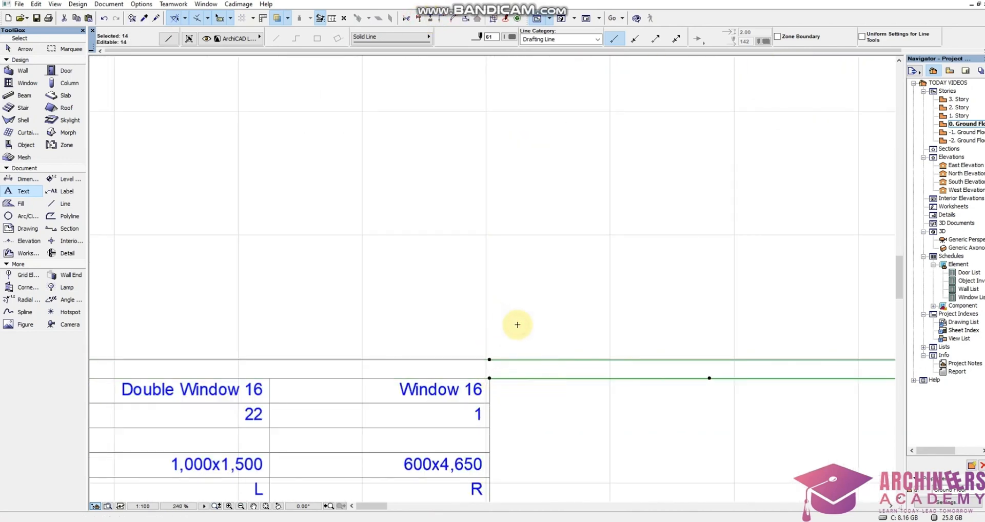
key(Delete)
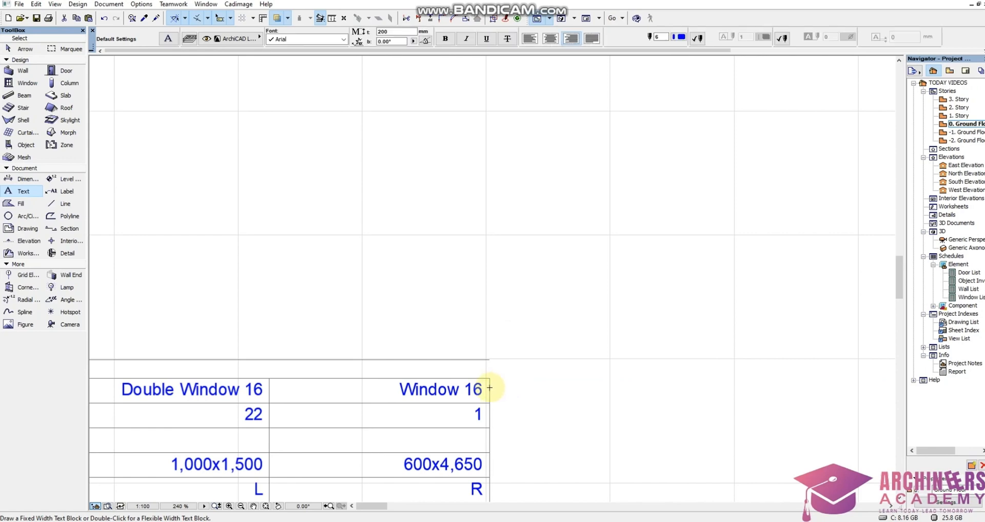
Extend the Window List's outer vertical border beside the 600x4,650 column up to the title row's upper border line.
shift+click(490, 388)
shift+click(488, 359)
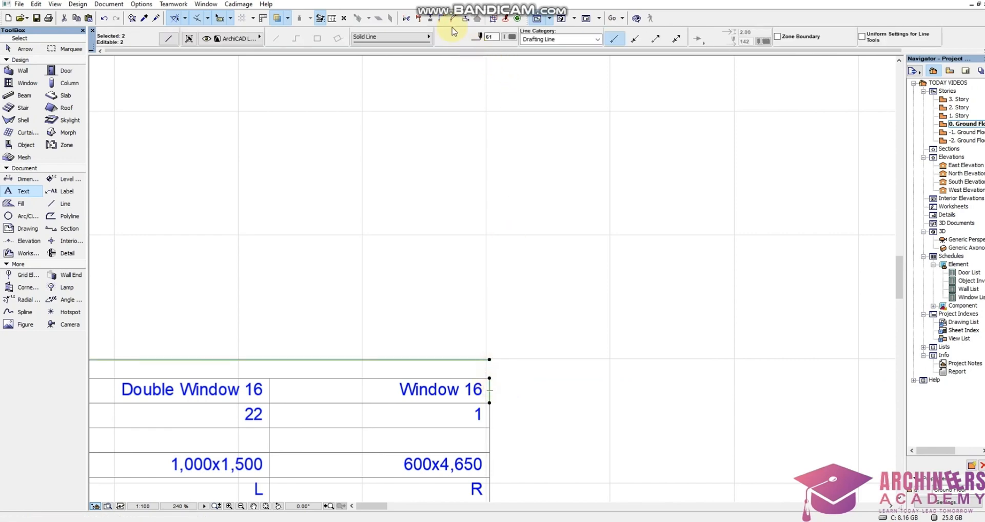
scroll(640, 213, down, 6)
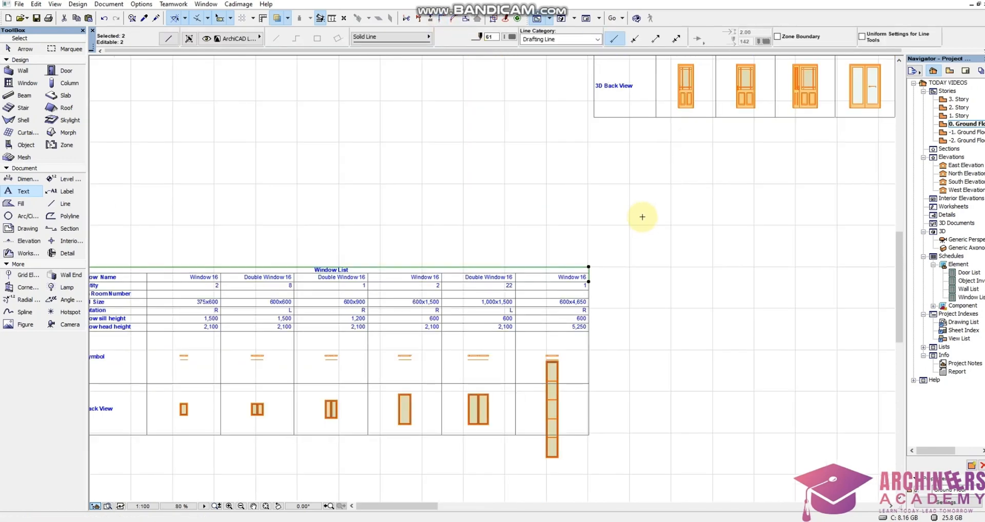
scroll(597, 295, up, 2)
scroll(646, 313, down, 2)
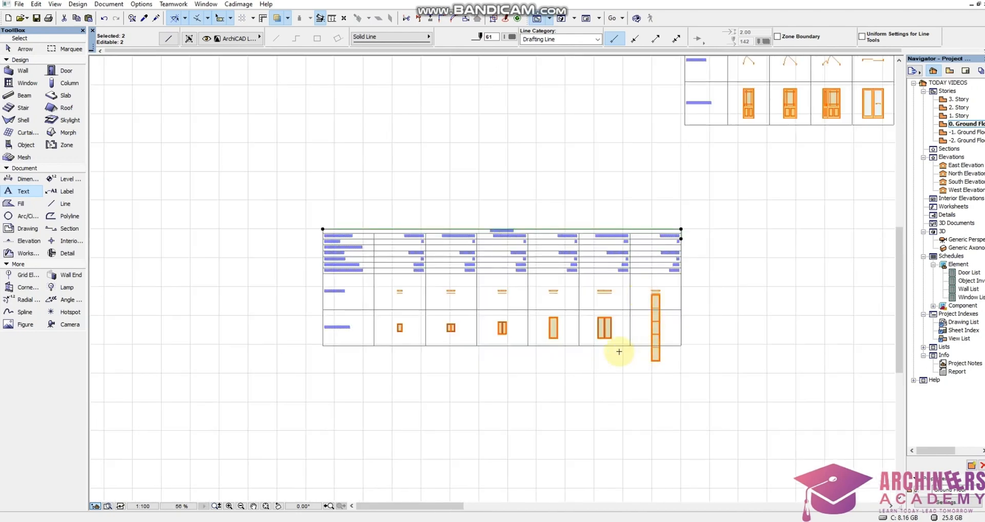
scroll(619, 352, up, 3)
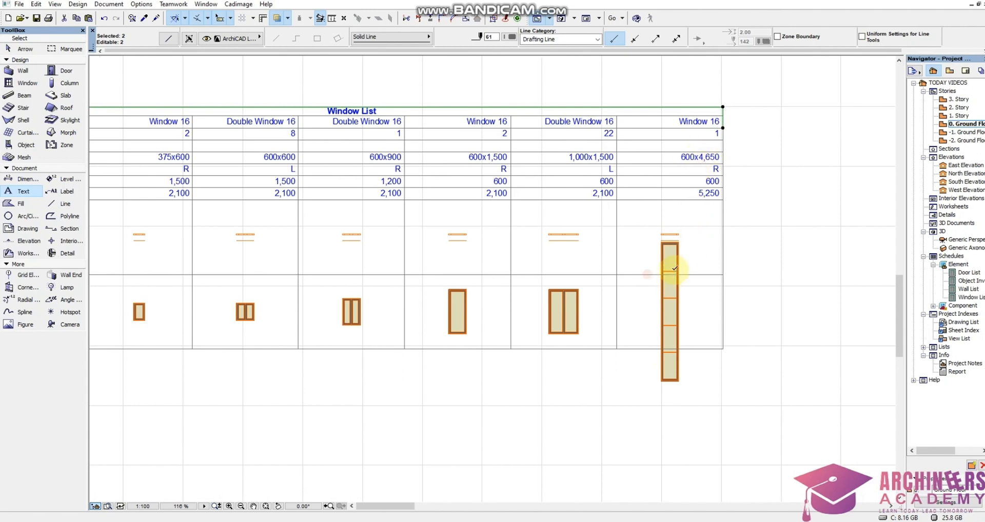
scroll(731, 239, down, 2)
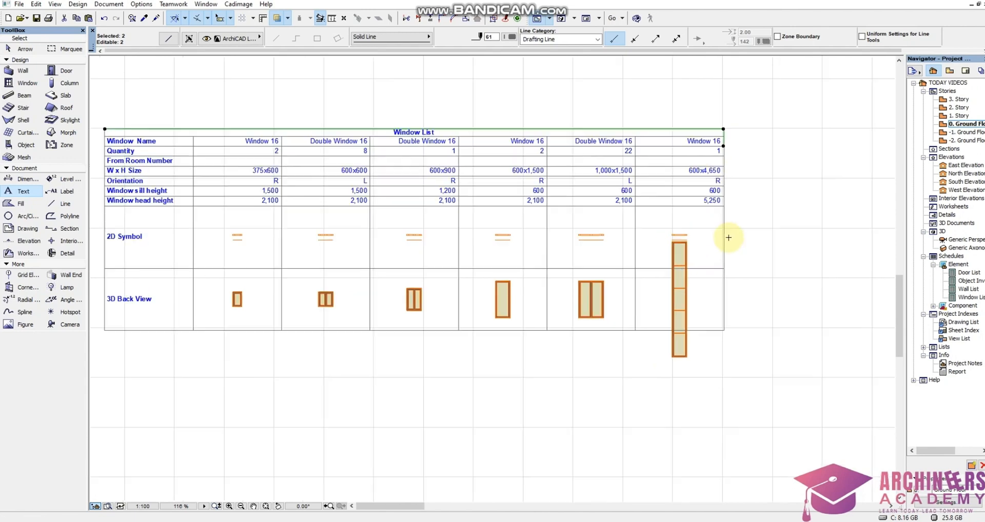
scroll(682, 292, up, 3)
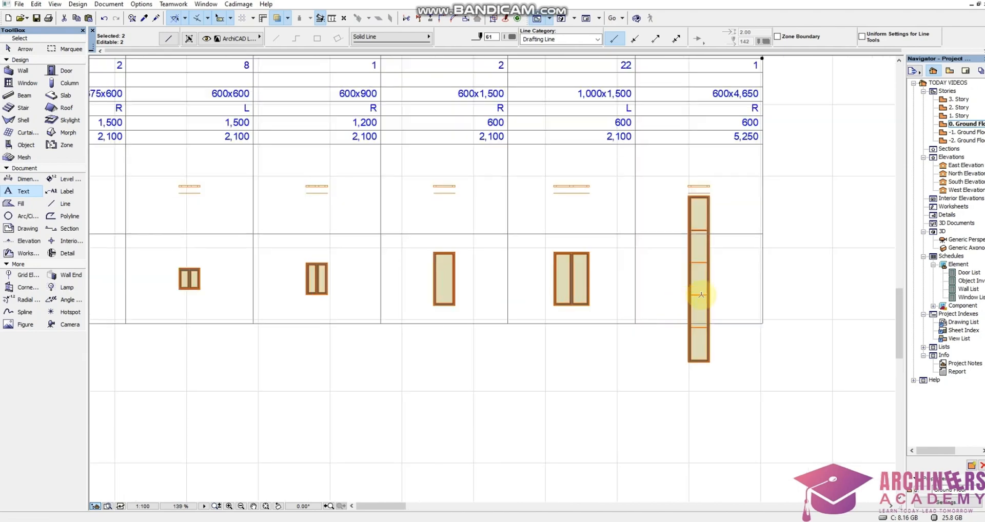
scroll(687, 282, down, 2)
scroll(722, 287, up, 5)
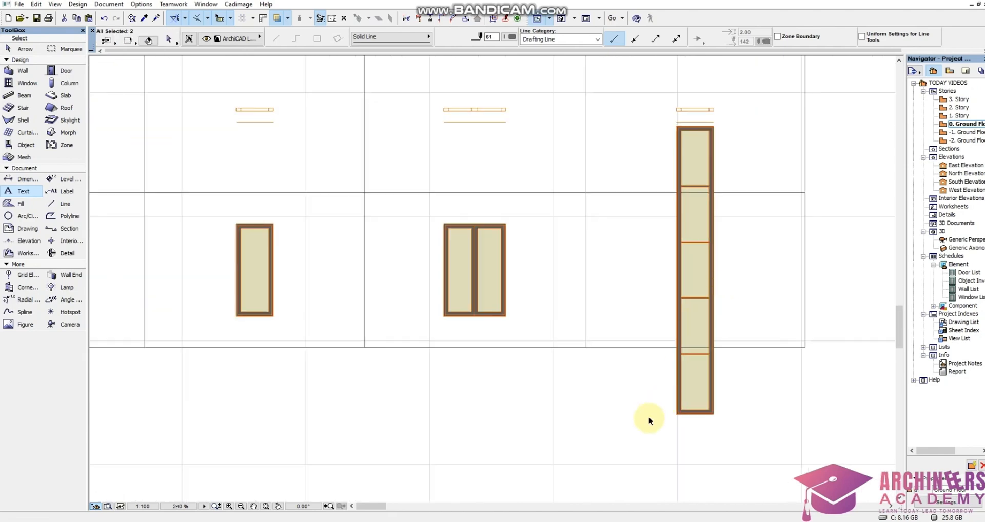
shift+click(649, 437)
scroll(732, 160, up, 4)
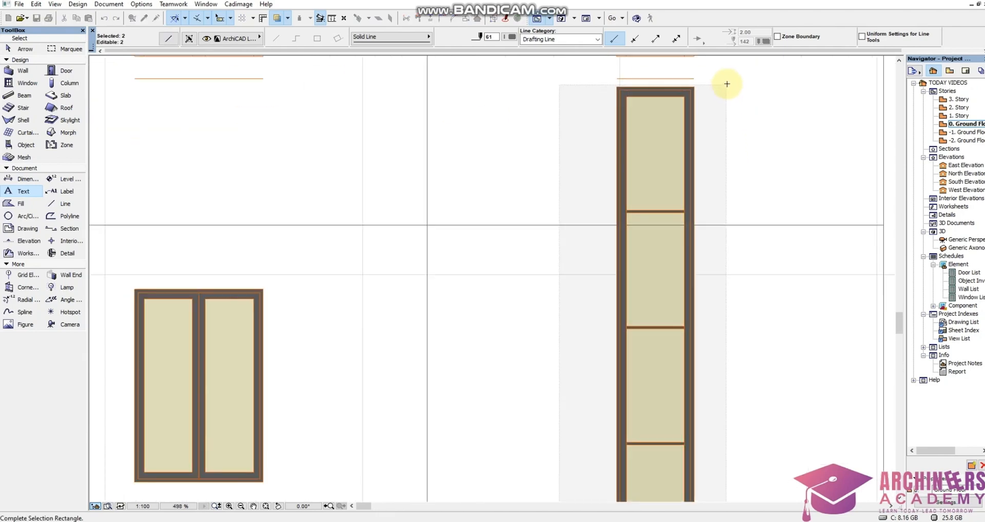
click(728, 83)
scroll(741, 264, down, 6)
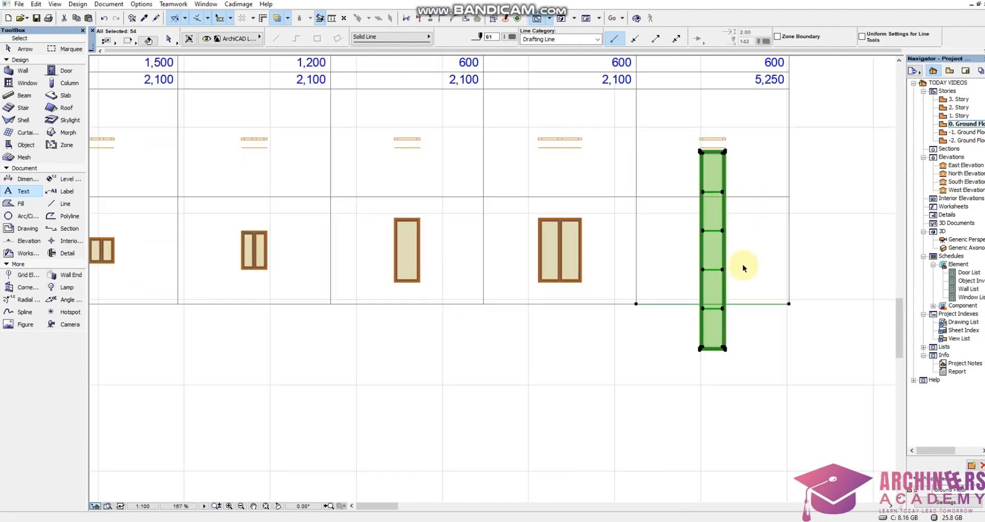
click(743, 265)
shift+click(775, 355)
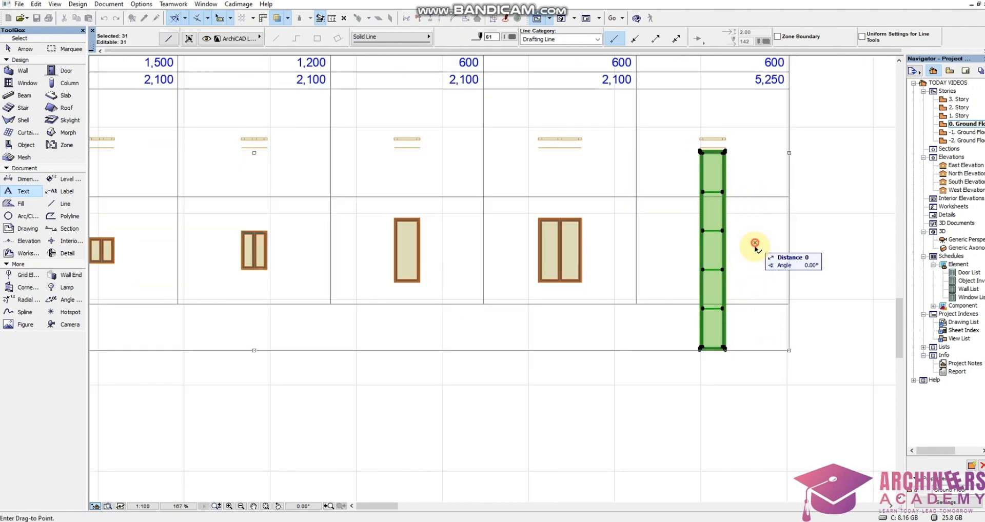
scroll(760, 281, down, 5)
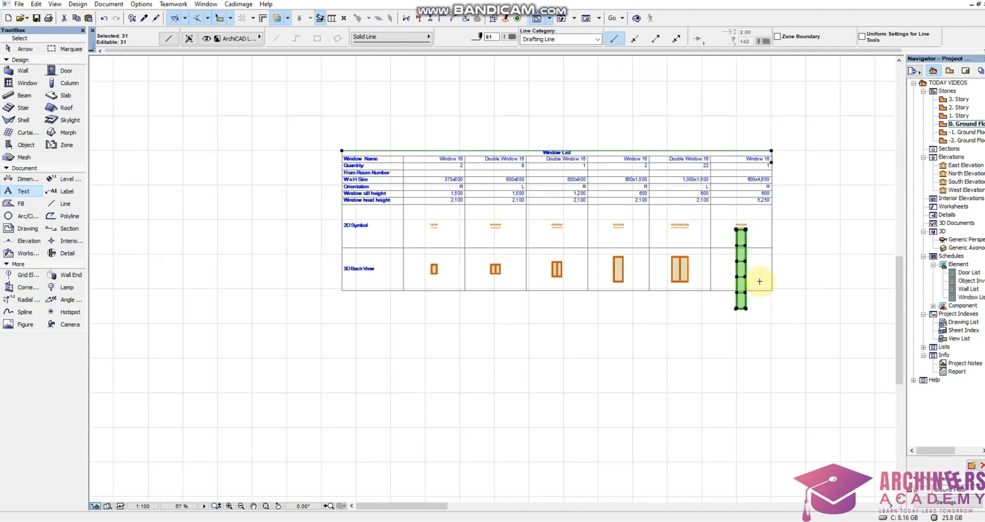
scroll(728, 137, up, 4)
click(737, 134)
shift+click(738, 133)
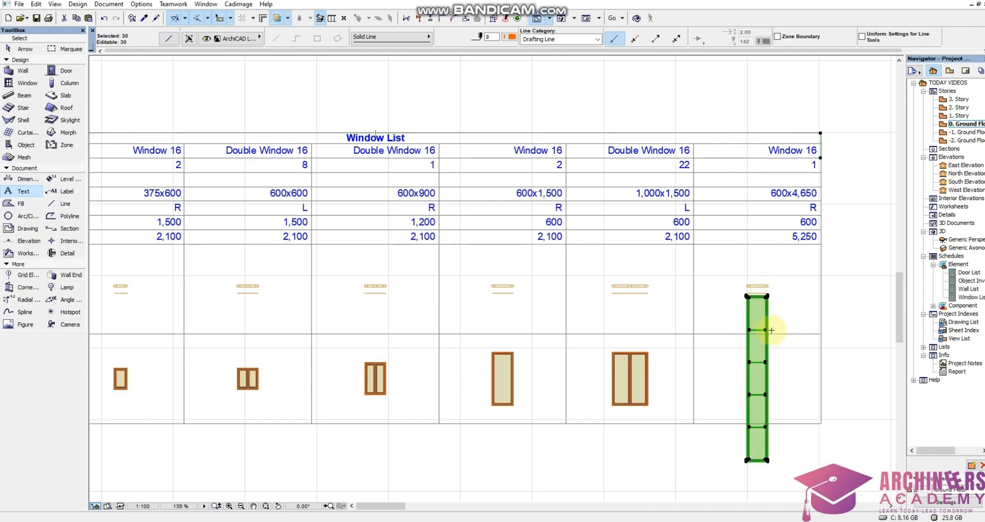
click(832, 162)
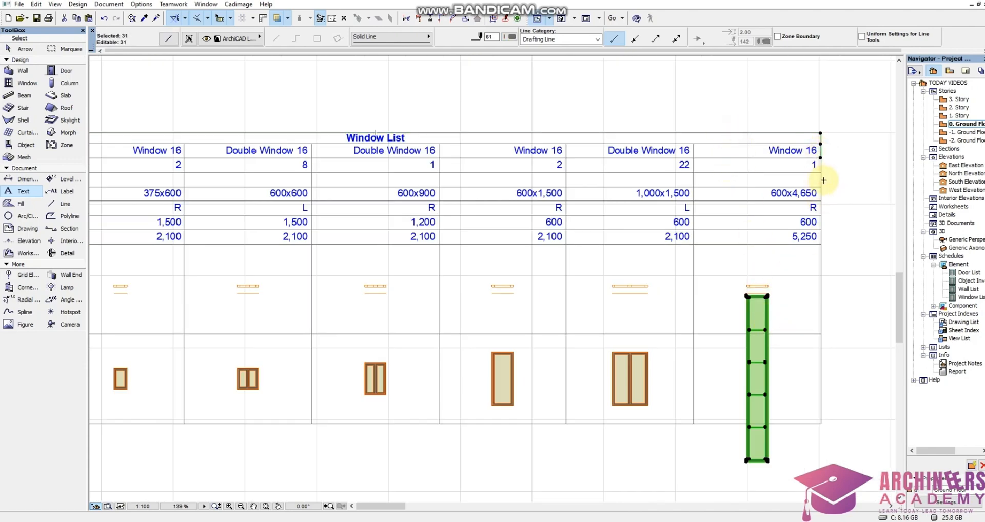
click(832, 331)
scroll(746, 449, up, 5)
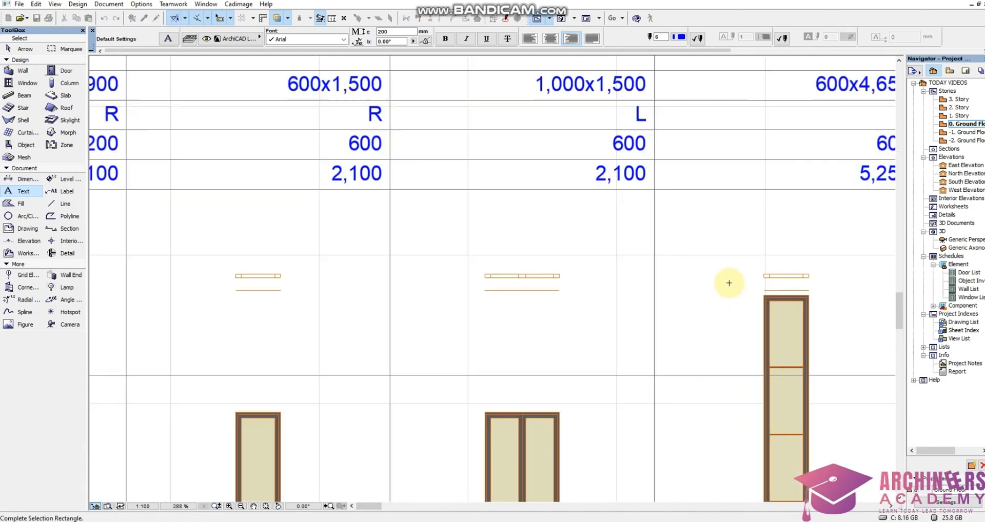
Move only the 600x4,650 window's 3D back view drawing straight down, clear of the 2D Symbol row.
click(730, 294)
scroll(730, 294, down, 6)
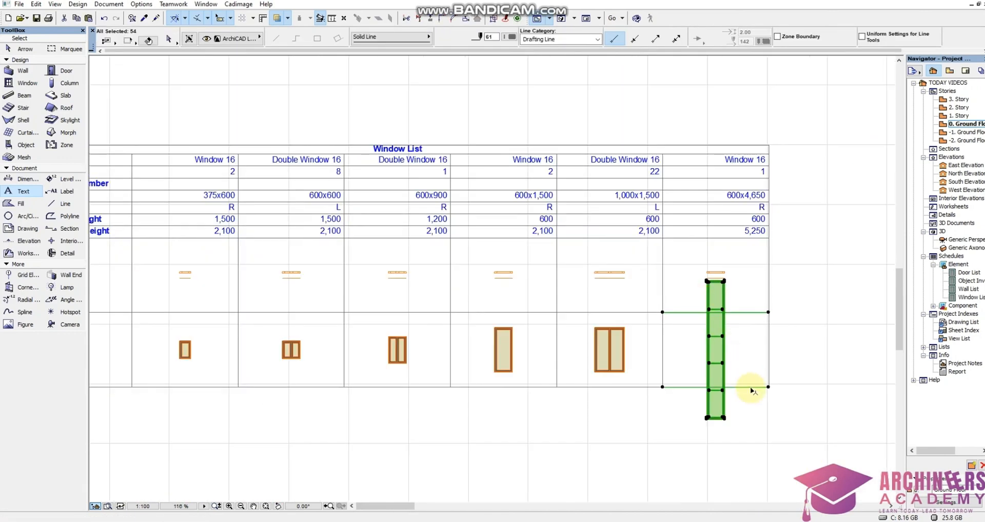
shift+click(751, 394)
shift+click(729, 293)
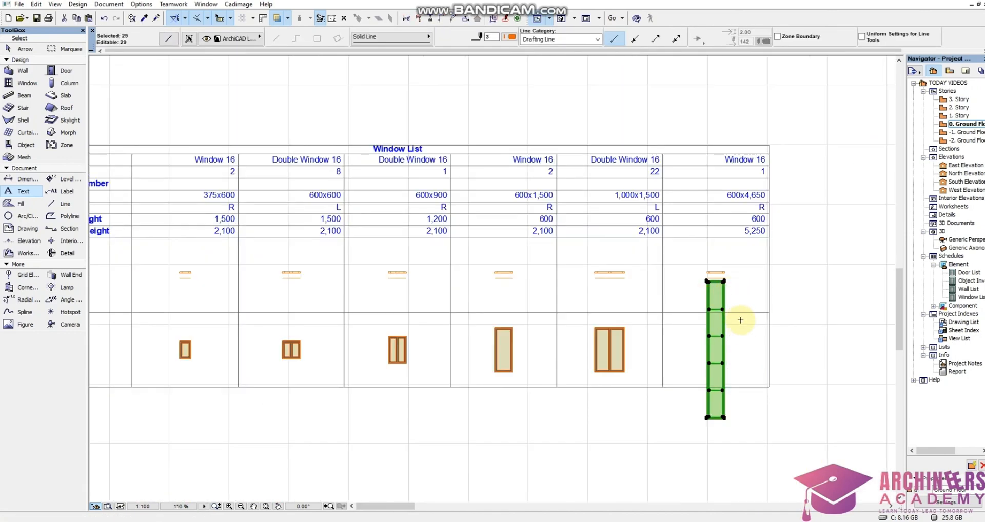
key(ctrl+d)
click(745, 329)
click(745, 369)
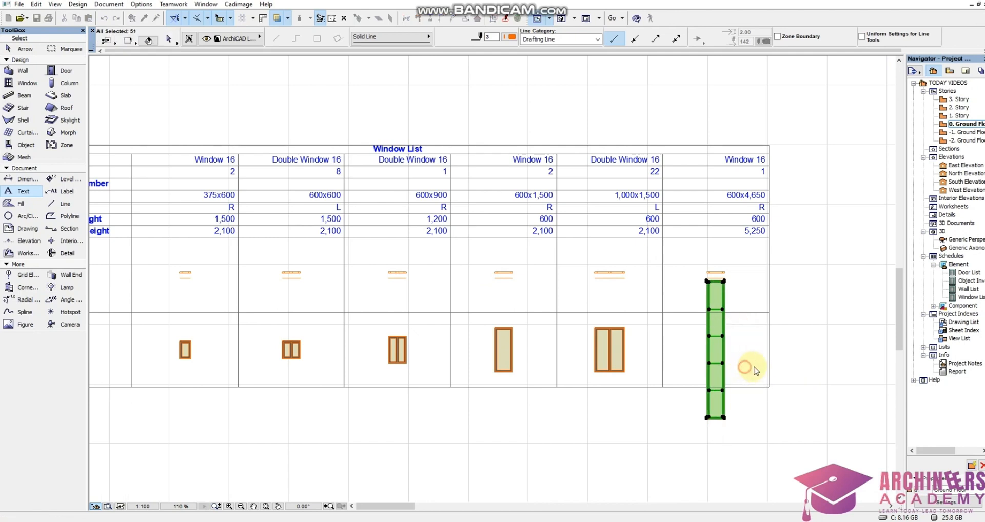
key(Escape)
Move the lower border segments of the Window List, except under the 1,000x1,500 column, down below the 600x4,650 window drawing.
scroll(742, 304, down, 3)
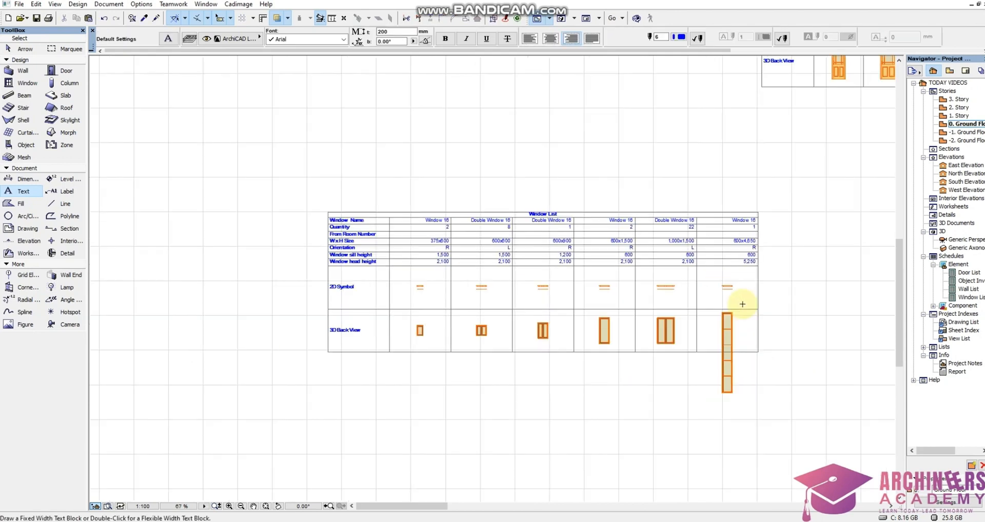
click(706, 352)
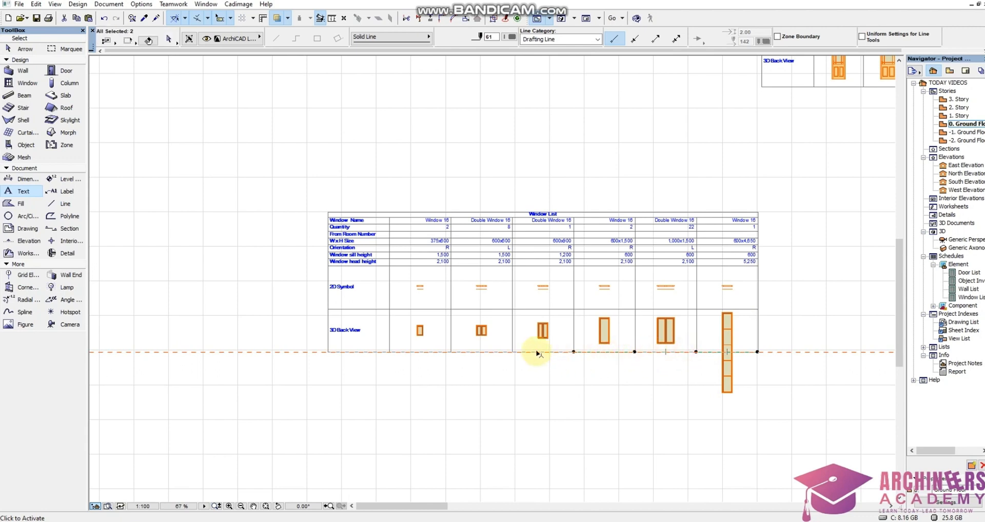
shift+click(465, 354)
shift+click(435, 352)
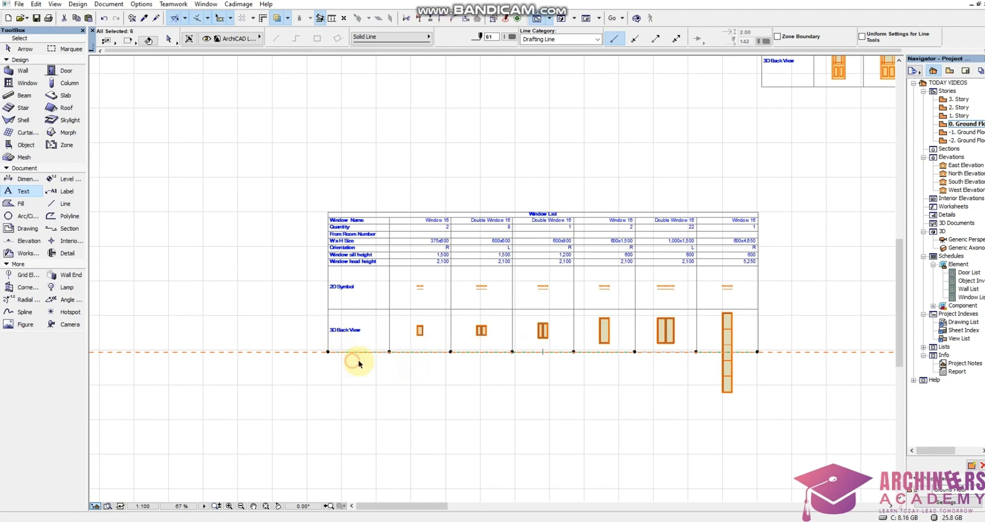
shift+click(356, 353)
key(ctrl+d)
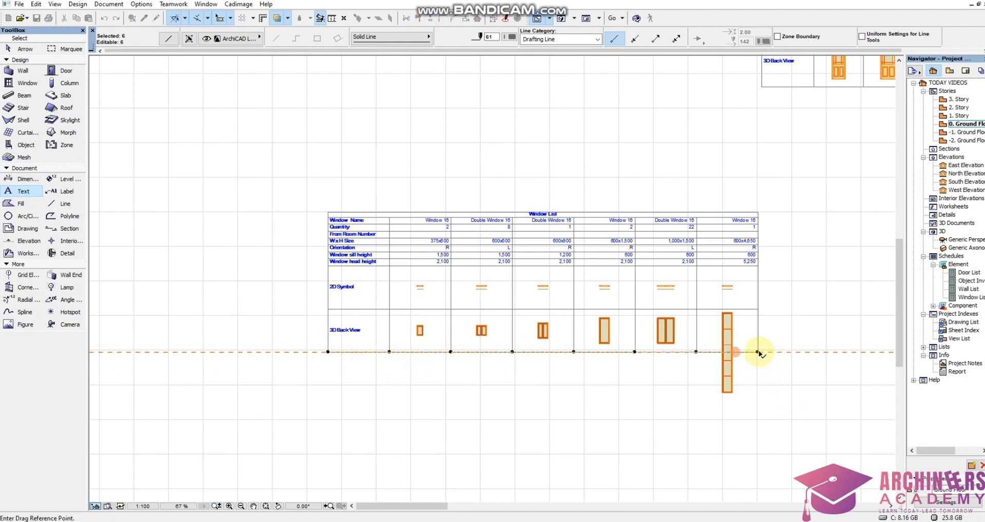
click(757, 352)
click(757, 397)
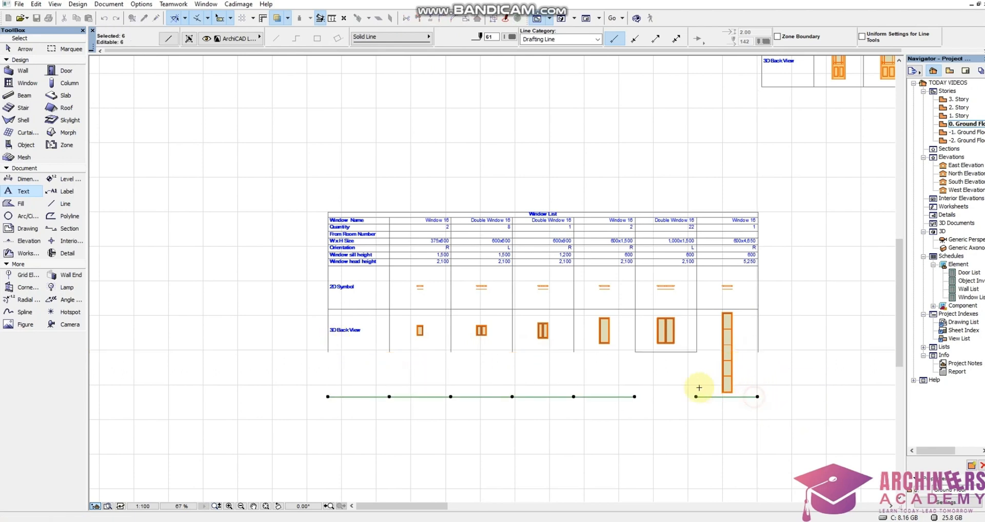
Move the lower border segment under the 1,000x1,500 column straight down in line with the rest of the Window List's lower border.
click(699, 388)
click(677, 352)
key(ctrl+d)
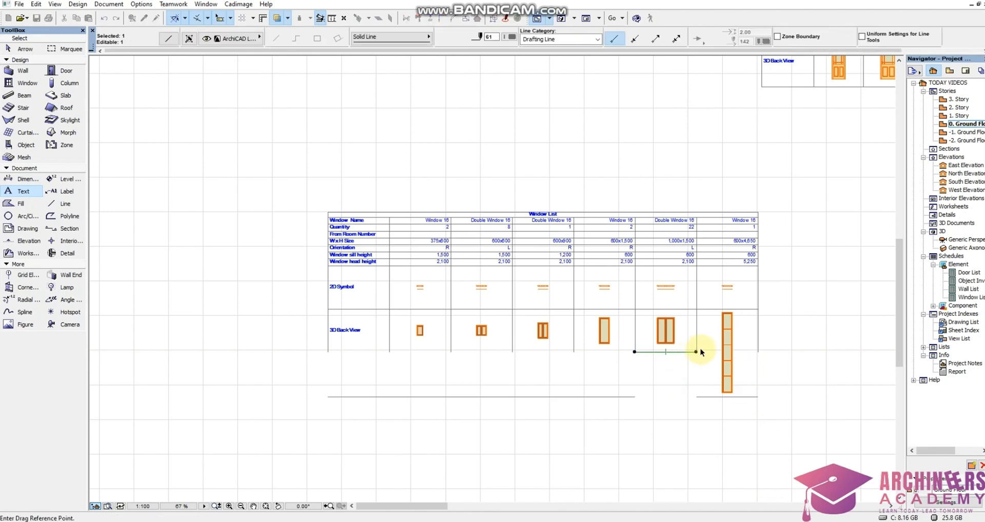
click(696, 352)
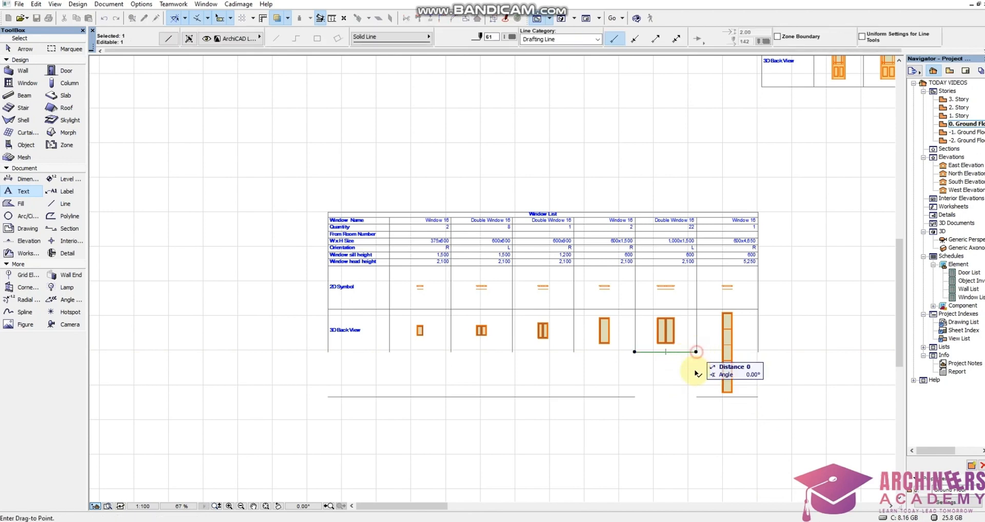
click(697, 397)
key(Escape)
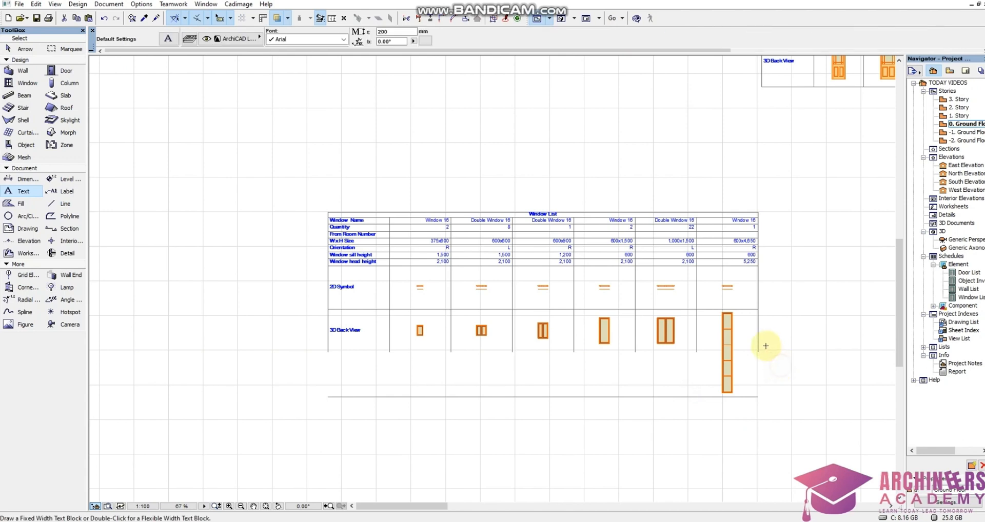
Adjust all vertical column lines of the 3D Back View row so they extend down to the Window List's lower border.
click(754, 357)
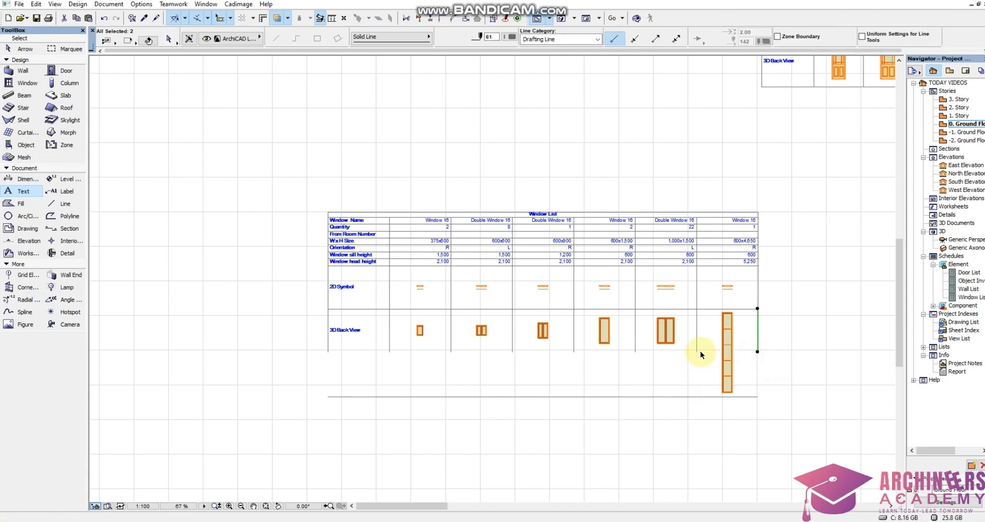
drag(701, 351, 280, 370)
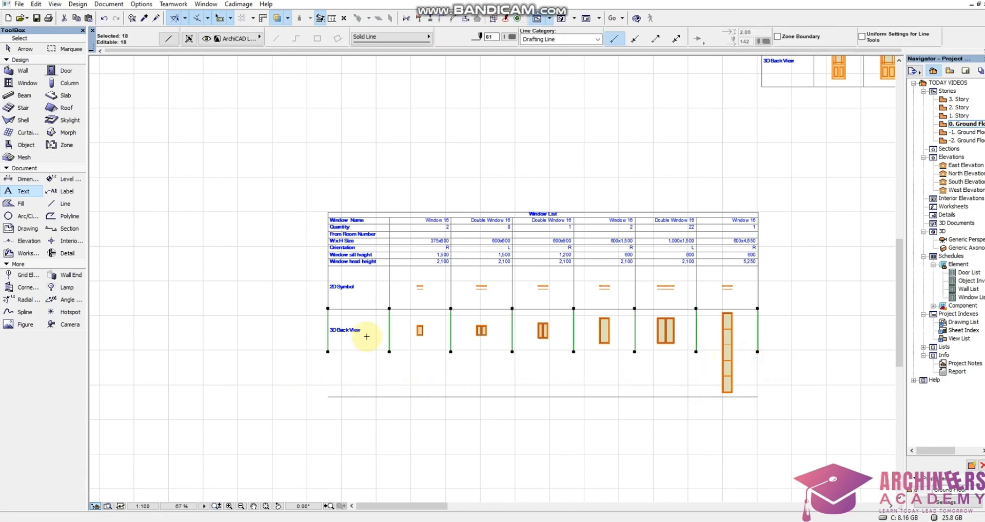
click(431, 20)
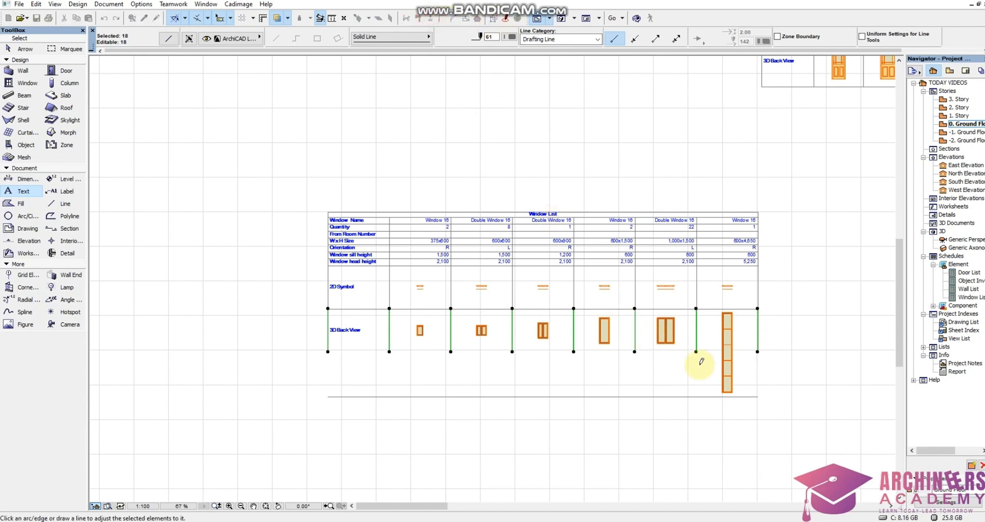
click(758, 396)
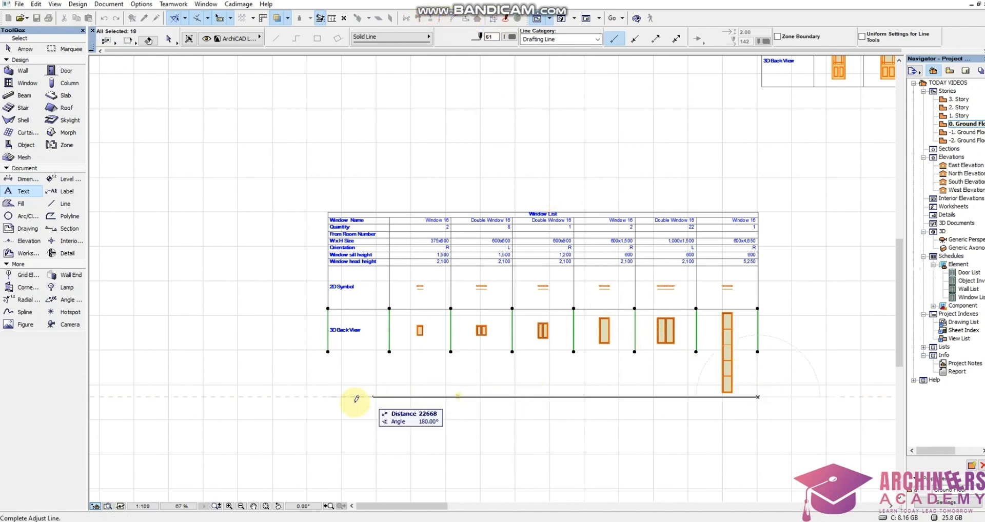
click(328, 393)
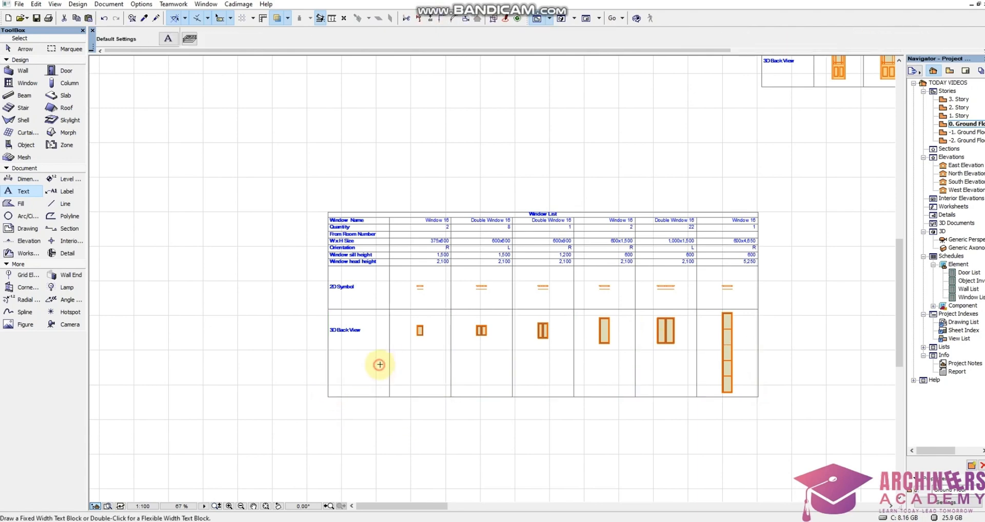
key(Escape)
scroll(618, 320, up, 3)
scroll(597, 296, down, 3)
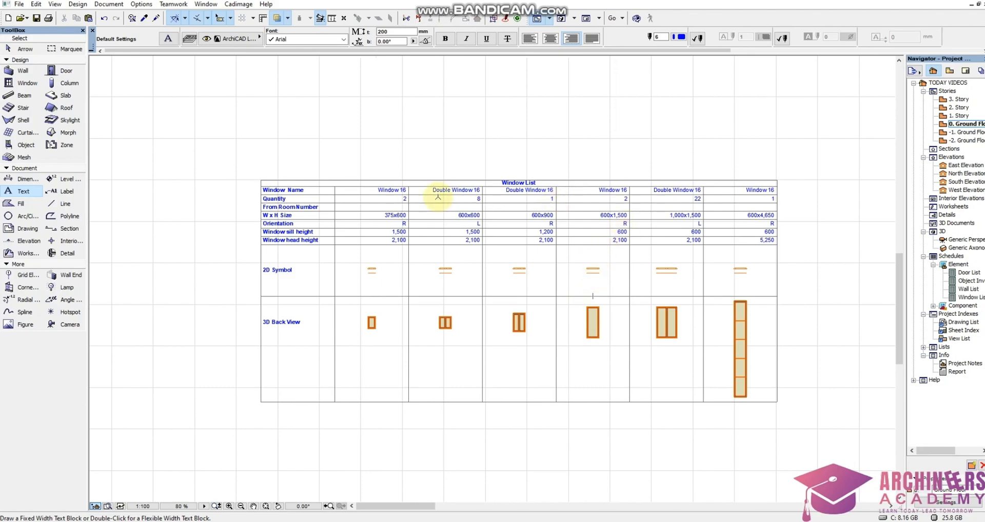
scroll(359, 215, up, 2)
scroll(372, 239, down, 10)
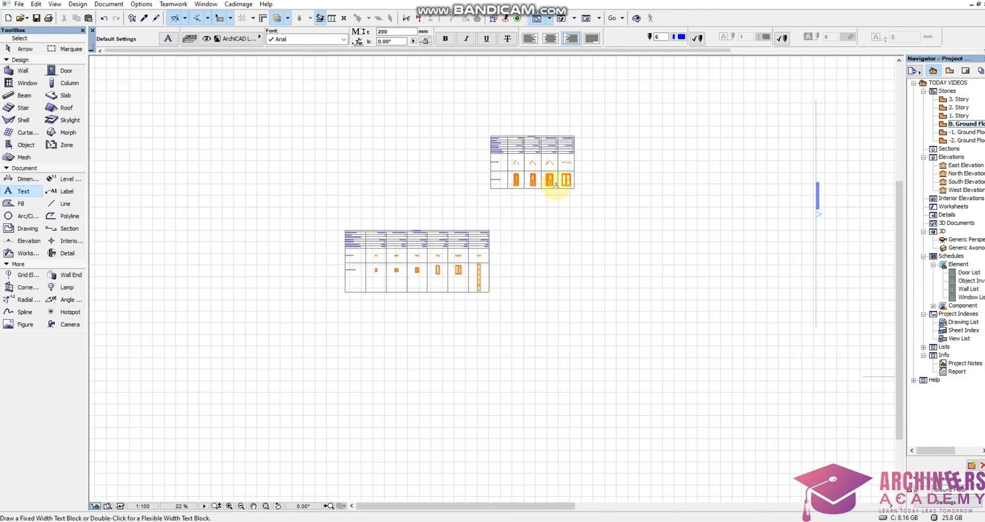
scroll(667, 221, up, 12)
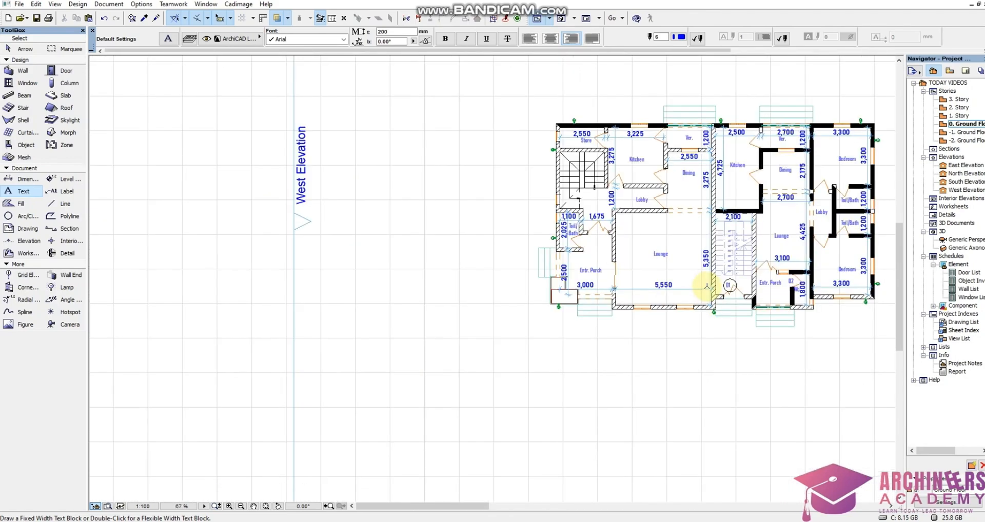
alt+click(766, 285)
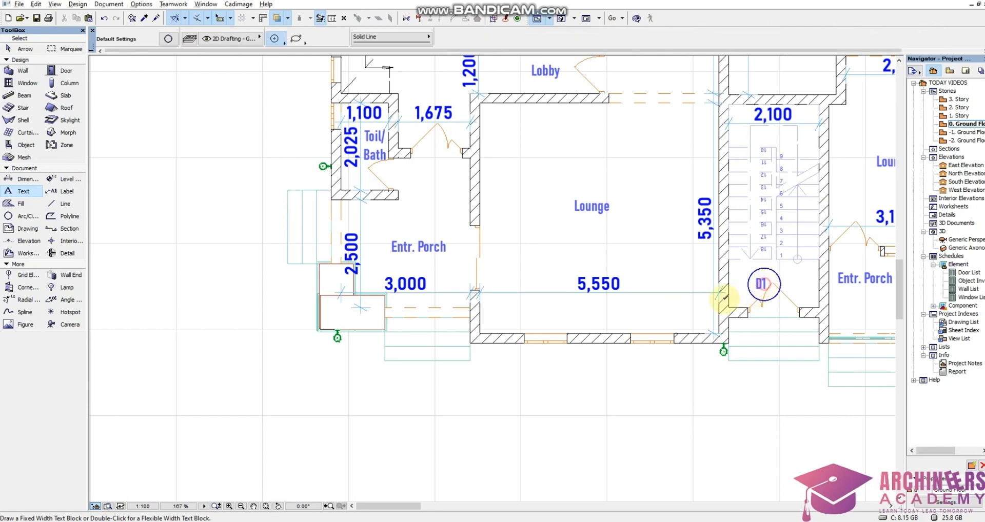
scroll(624, 338, up, 4)
click(649, 300)
key(Escape)
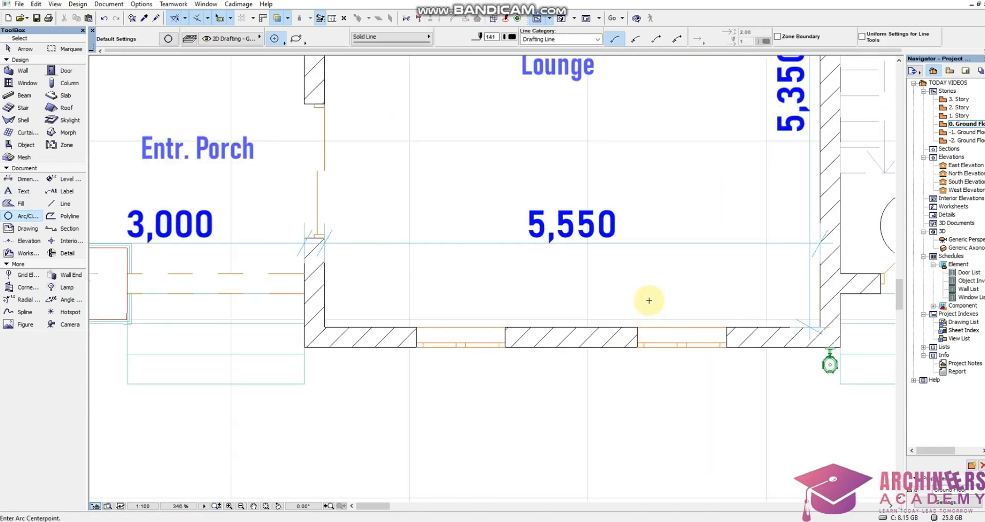
Place a W1 text label in the D1 tag's text style at the larger Lounge's lower-wall window nearest the D1 door.
scroll(536, 288, down, 4)
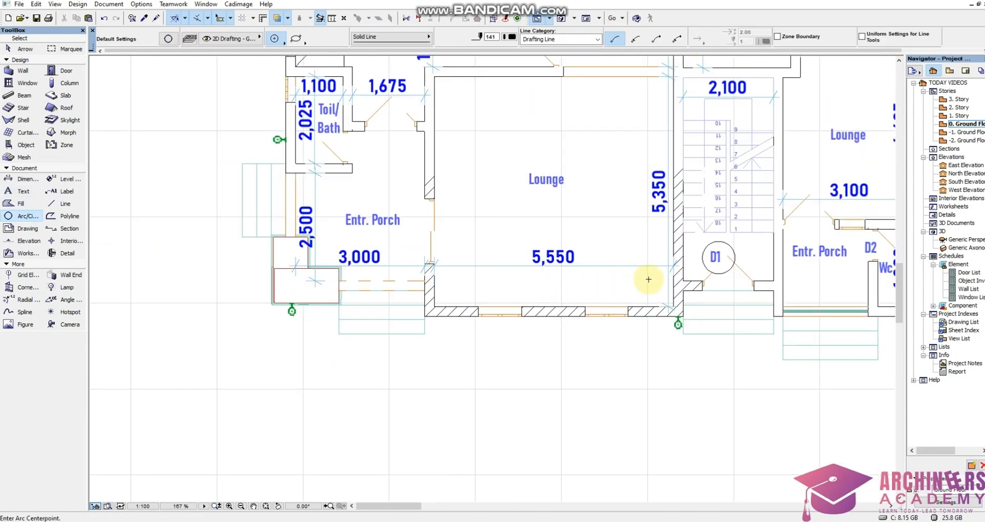
alt+click(717, 257)
scroll(580, 296, up, 4)
click(627, 286)
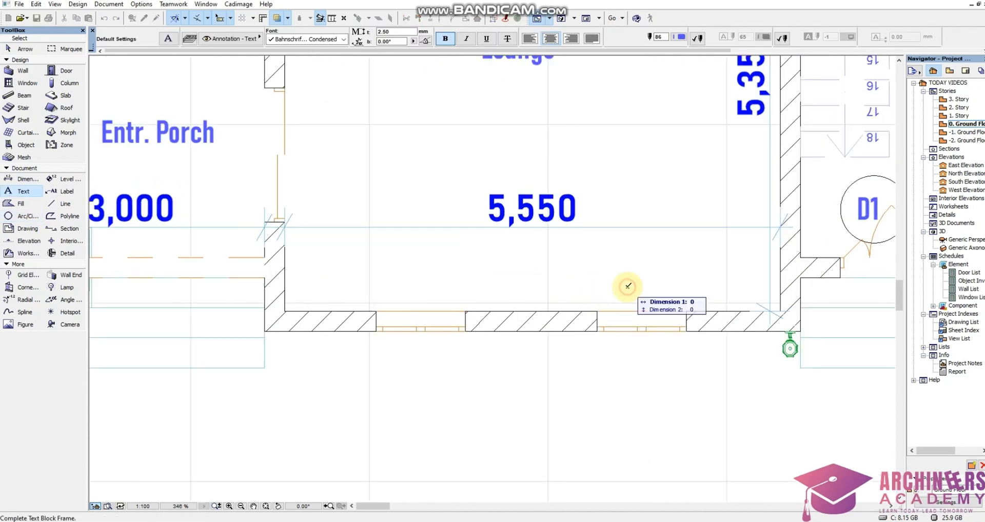
click(627, 286)
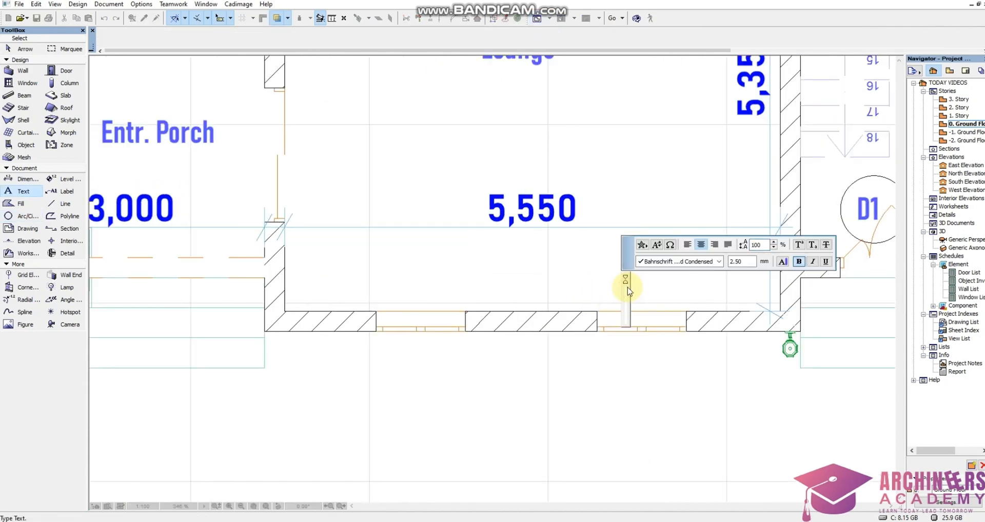
text(W1)
click(559, 265)
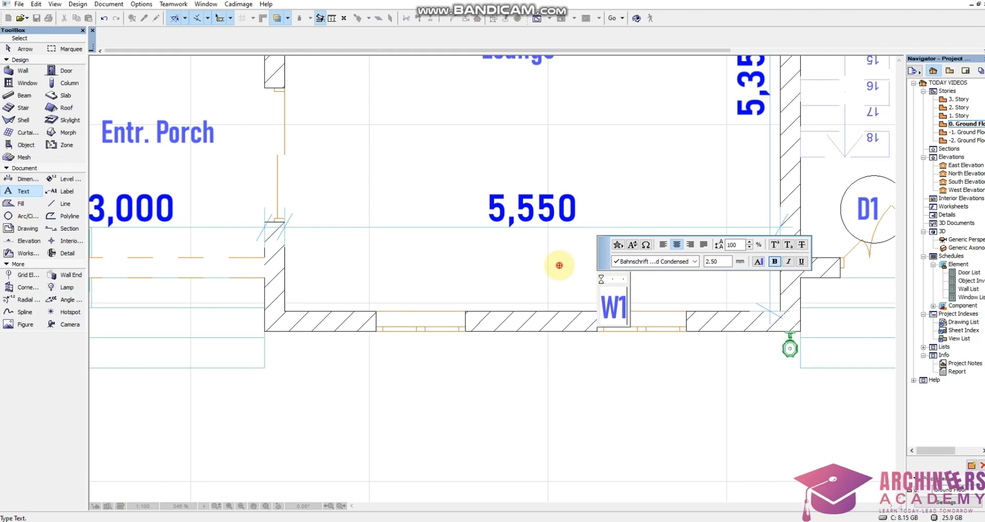
Copy the W1 label to just outside the staircase window in the outer wall above the Toil/Bath.
shift+click(639, 302)
shift+click(596, 275)
key(ctrl+d)
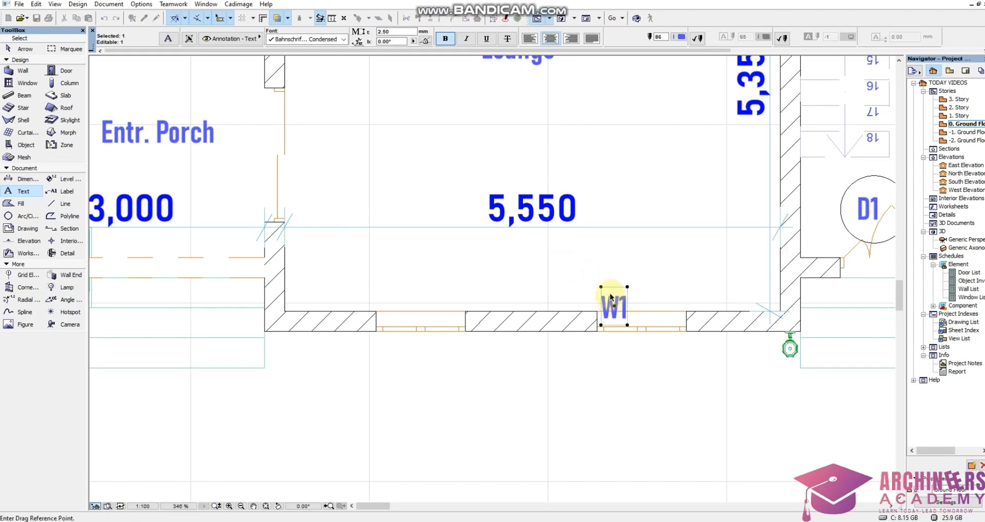
scroll(611, 298, down, 5)
key(ctrl)
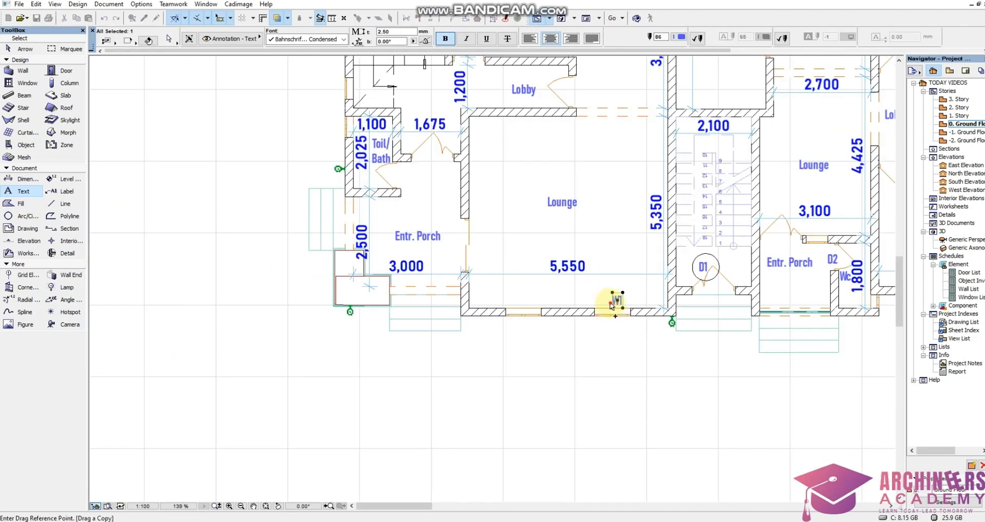
click(610, 306)
scroll(446, 259, down, 4)
scroll(446, 158, up, 10)
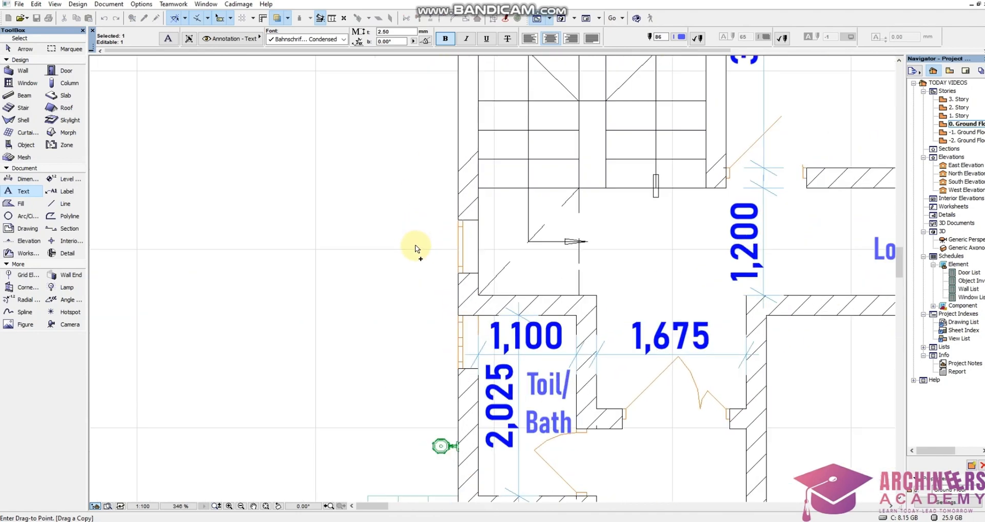
click(418, 247)
Change the copied label beside the staircase window to W2.
double_click(438, 241)
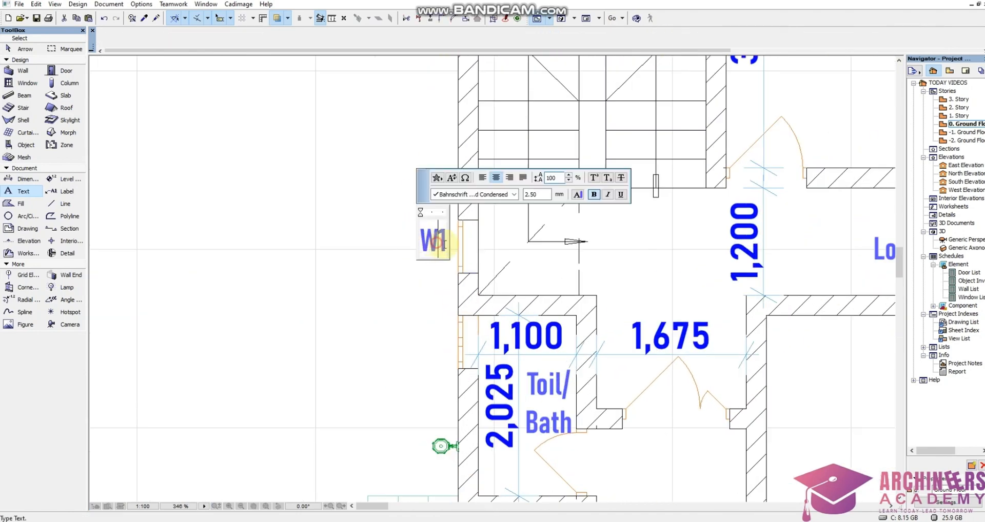
key(BackSpace)
text(2)
click(405, 312)
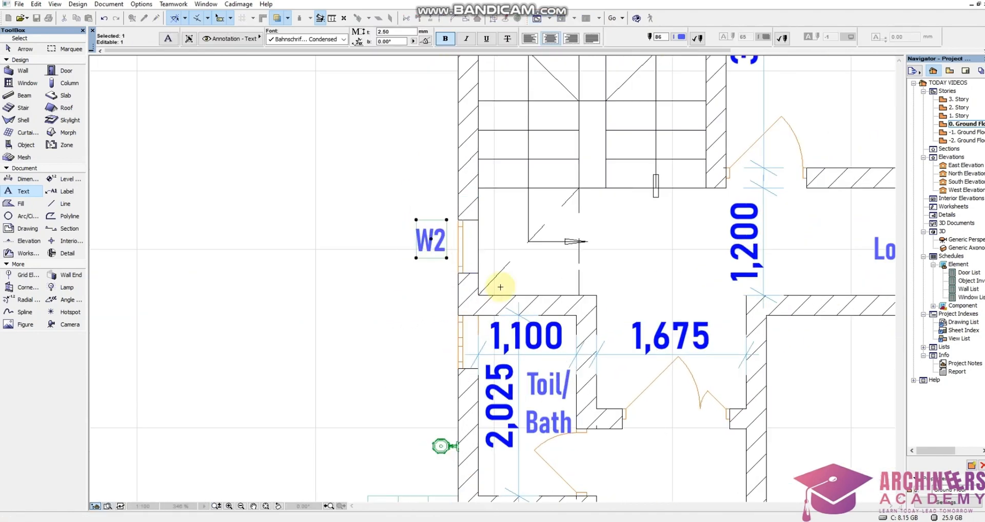
Enter W1 in the 375x600 column's From Room Number cell, using the Window List's own value text style.
scroll(501, 287, down, 12)
scroll(405, 293, up, 5)
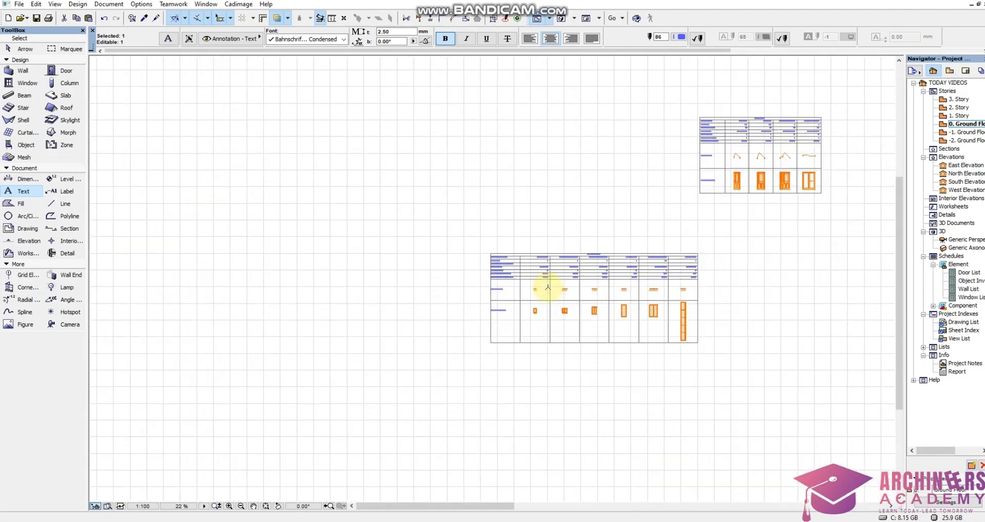
scroll(548, 287, up, 10)
scroll(553, 219, down, 3)
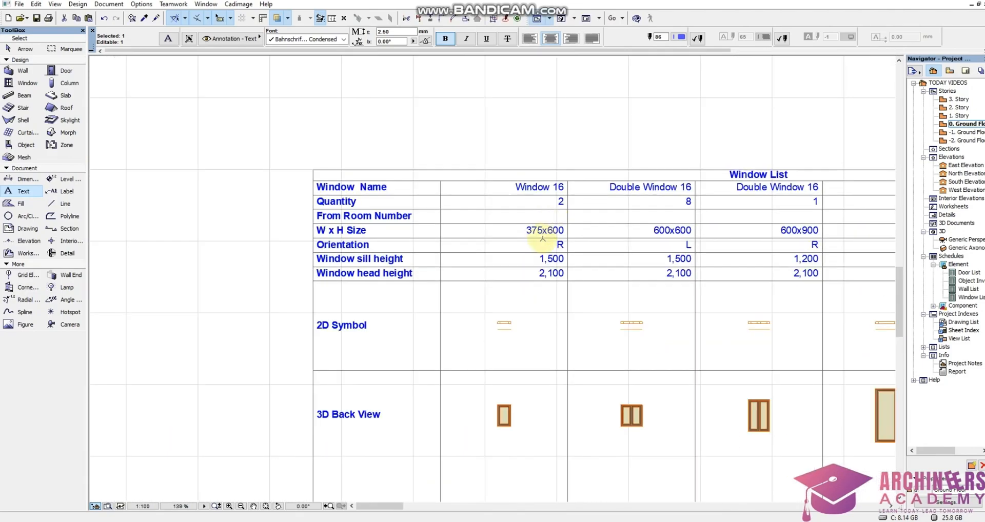
scroll(551, 213, up, 2)
key(Escape)
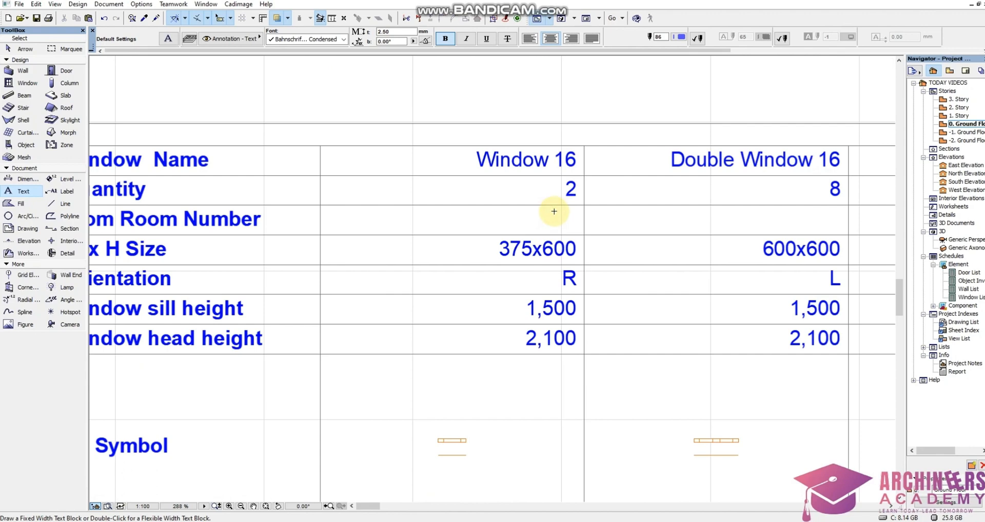
alt+click(573, 195)
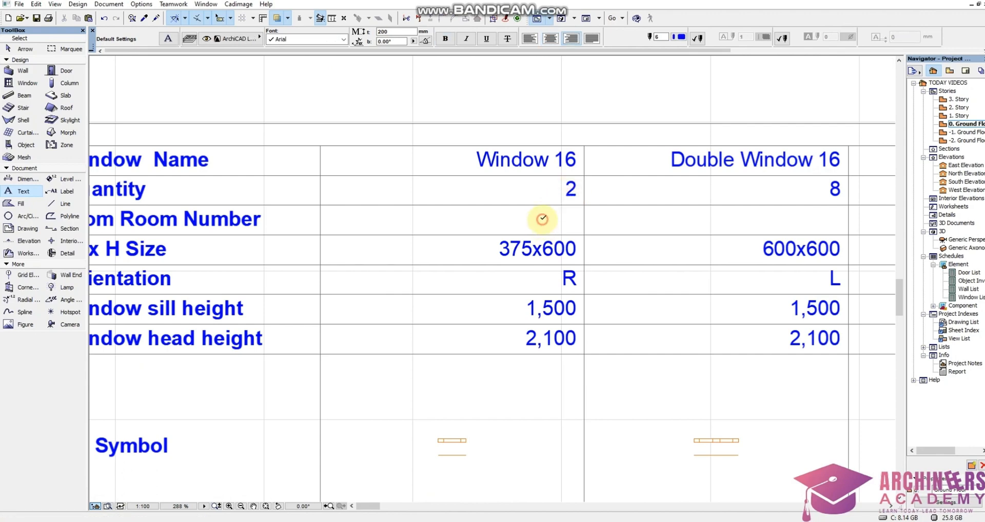
click(542, 219)
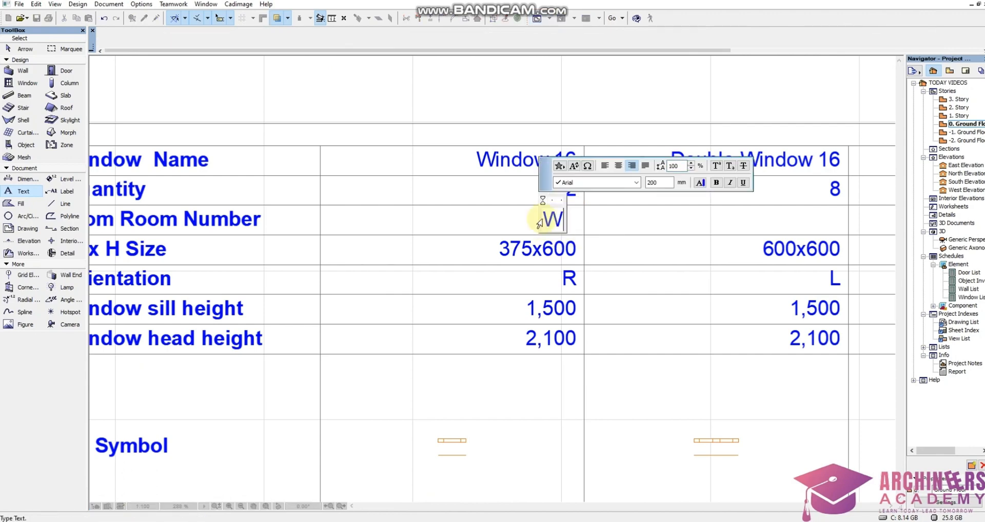
click(625, 223)
Copy the W1 text from the 375x600 column across to the 600x600 column's From Room Number cell.
shift+click(566, 226)
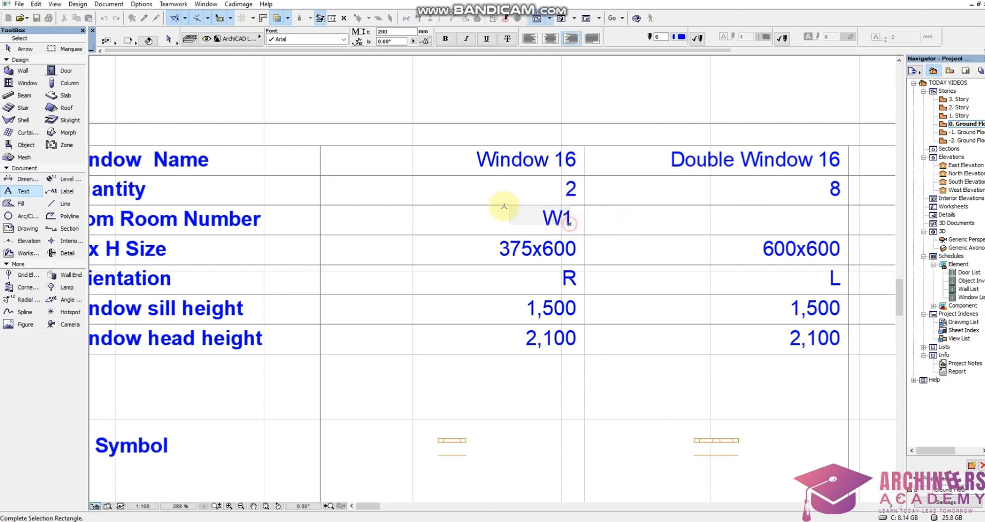
shift+click(504, 207)
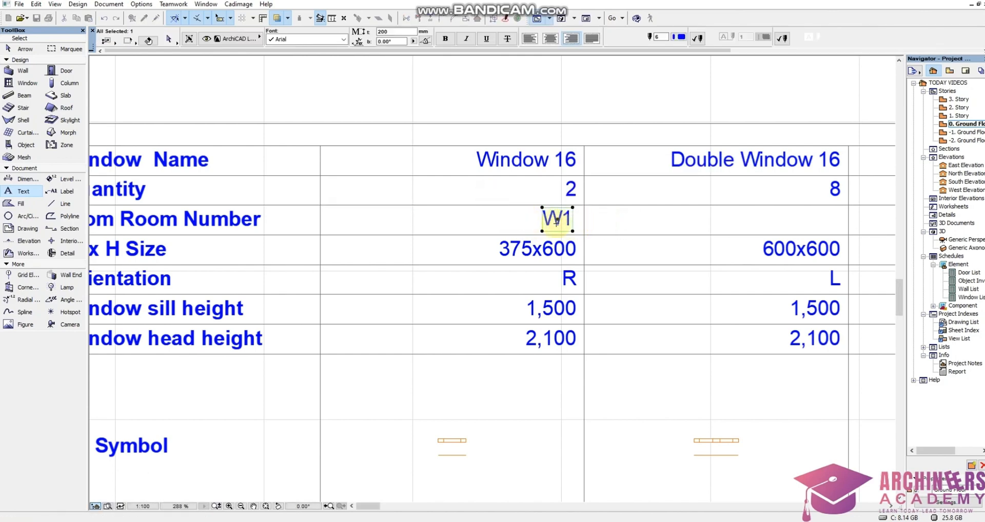
scroll(557, 224, up, 3)
click(572, 242)
scroll(501, 233, down, 4)
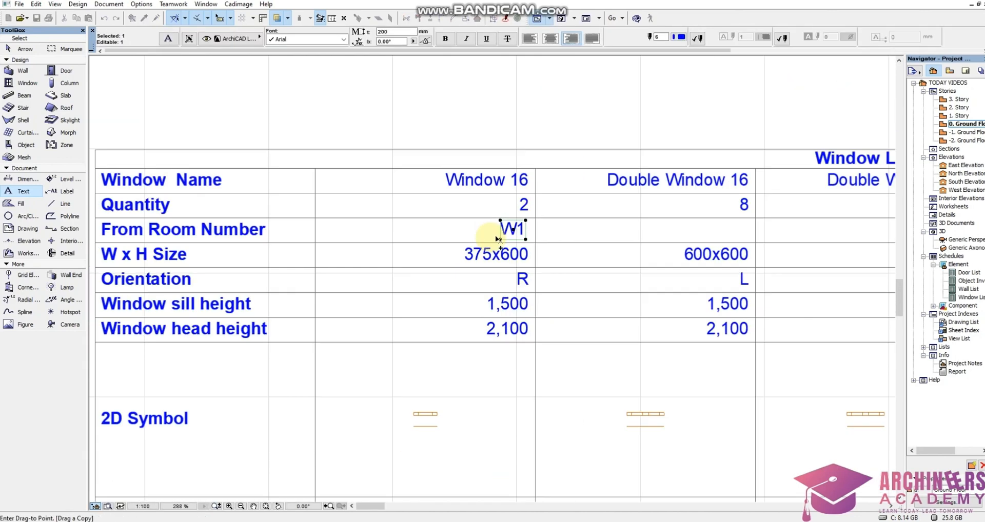
scroll(717, 235, up, 3)
click(815, 243)
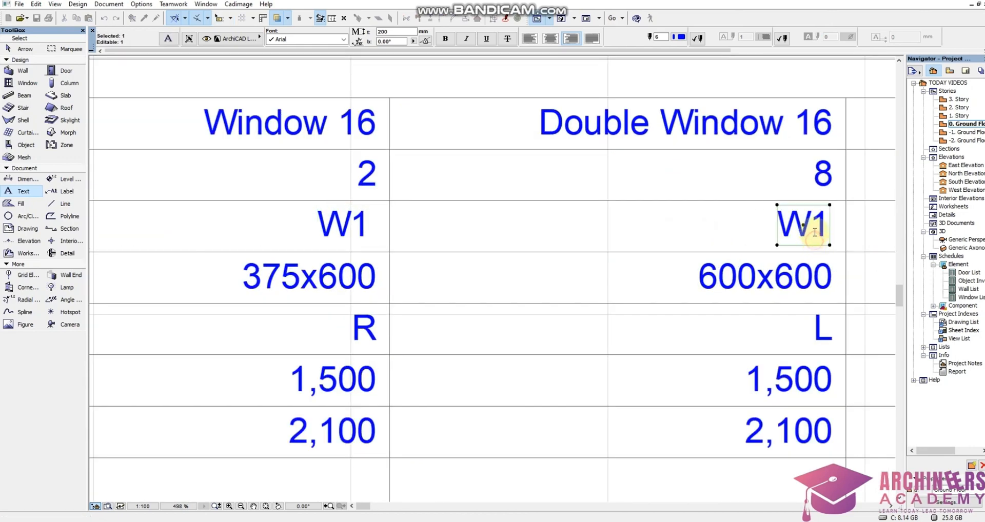
Change the copied code in the 600x600 column to W2.
double_click(814, 233)
drag(815, 229, 840, 238)
text(2)
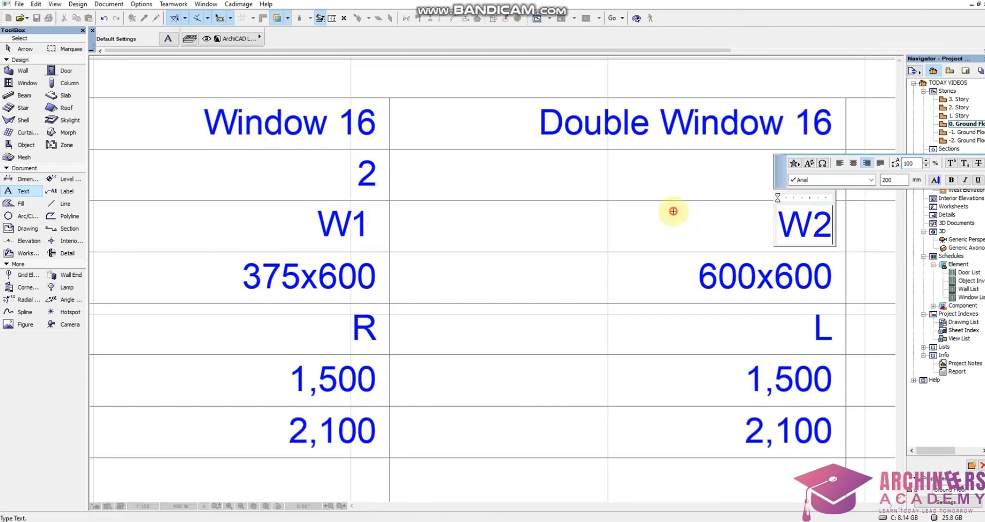
click(455, 246)
Copy the W2 code across to the 600x900 column's From Room Number cell and change the copy to W3.
scroll(447, 242, down, 6)
scroll(549, 239, up, 3)
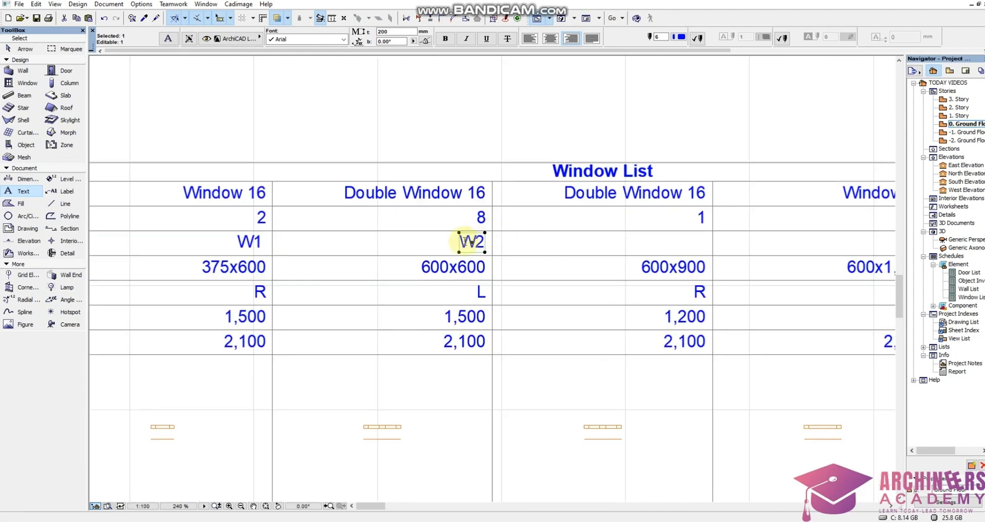
key(ctrl+shift+d)
click(475, 252)
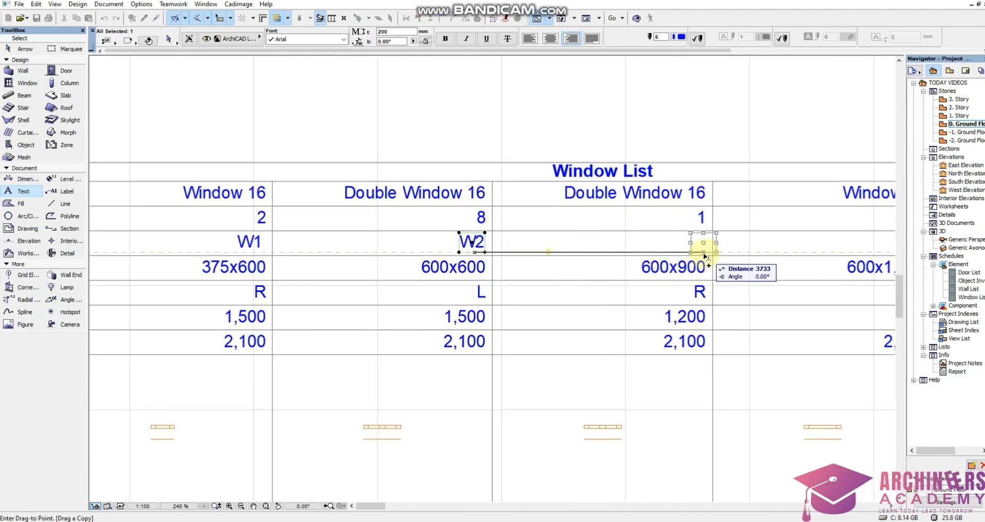
click(700, 254)
double_click(702, 245)
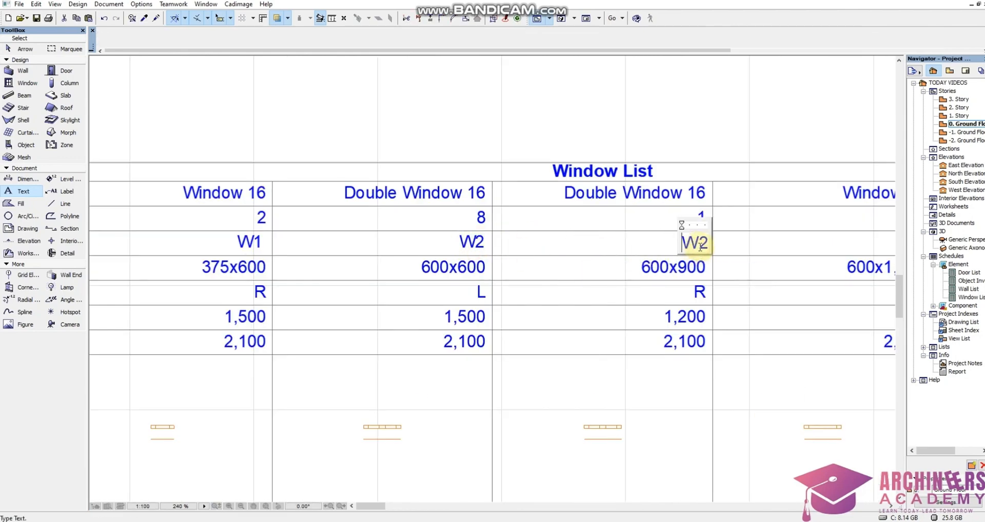
drag(710, 249, 702, 248)
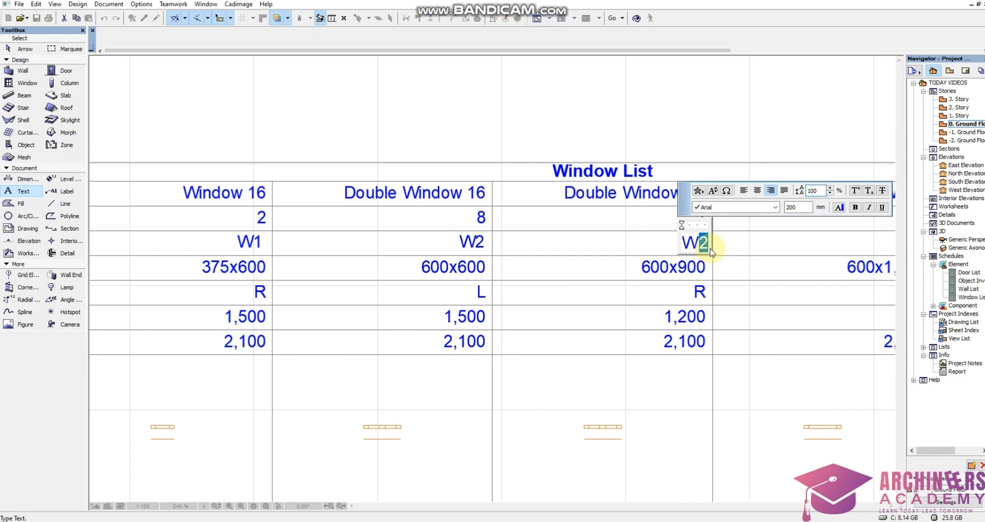
click(720, 284)
Copy the W3 code across to the 600x1,500 column's From Room Number cell and change the copy to W4.
scroll(468, 245, down, 11)
scroll(522, 233, up, 3)
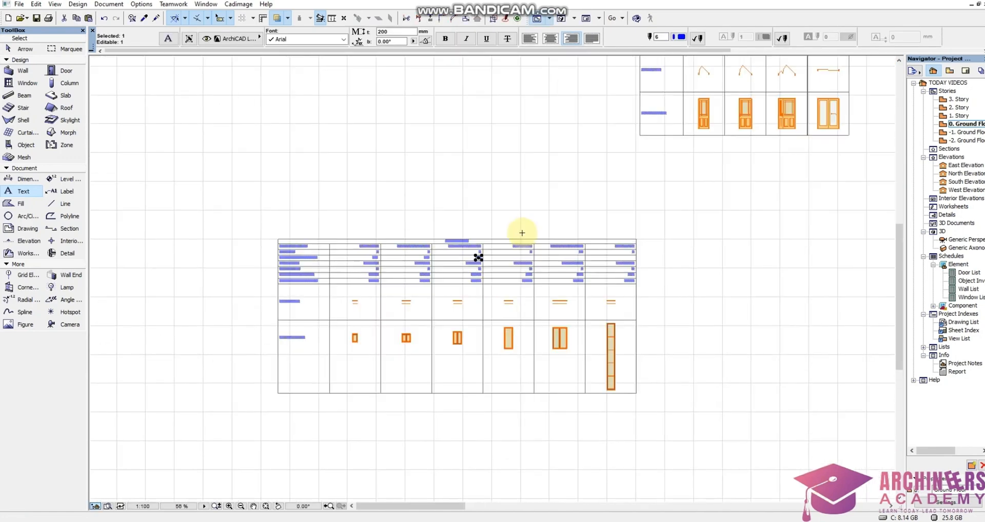
scroll(522, 233, up, 4)
ctrl+click(442, 271)
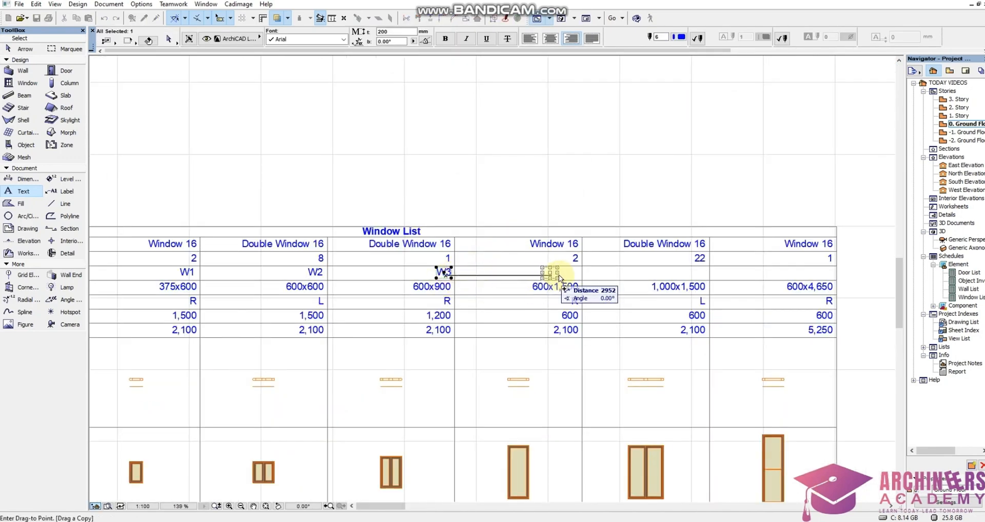
scroll(559, 277, up, 7)
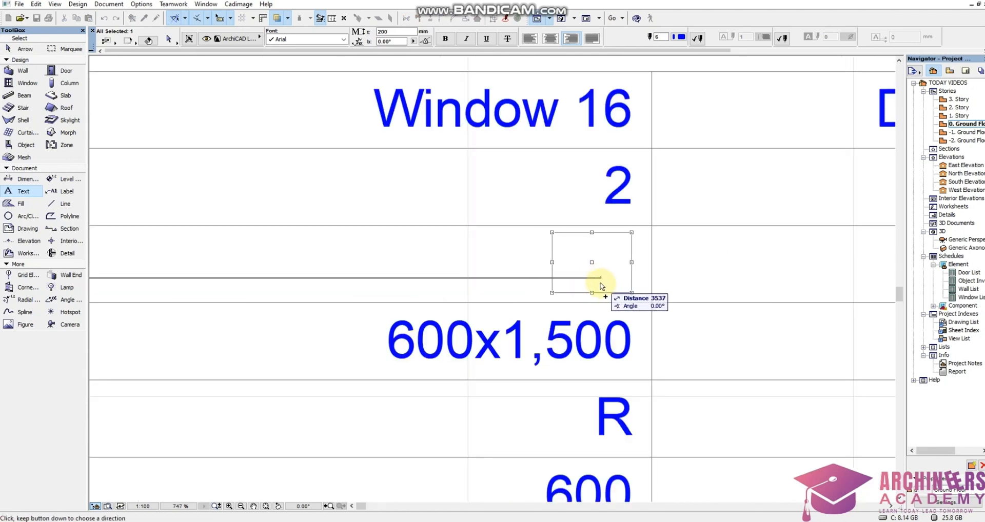
click(602, 286)
double_click(598, 272)
drag(606, 276, 634, 275)
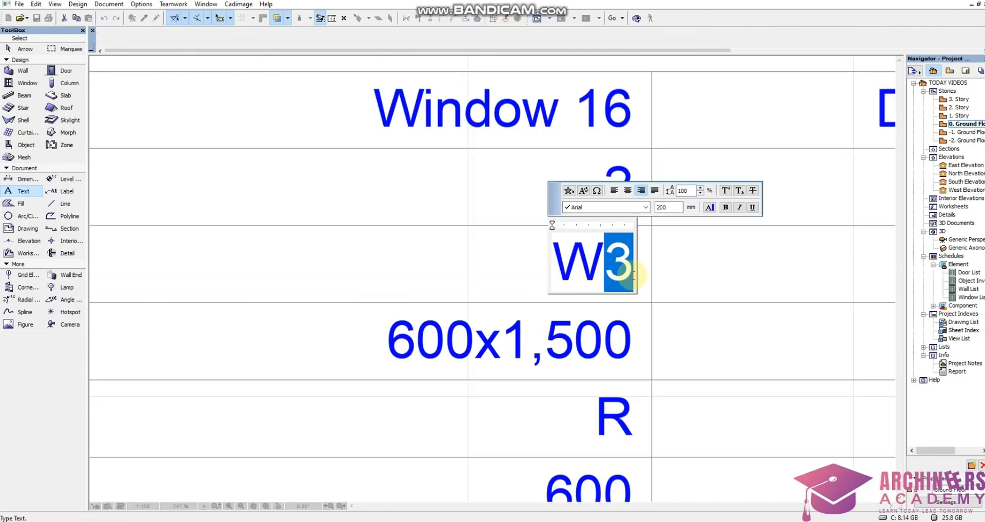
text(4)
click(697, 256)
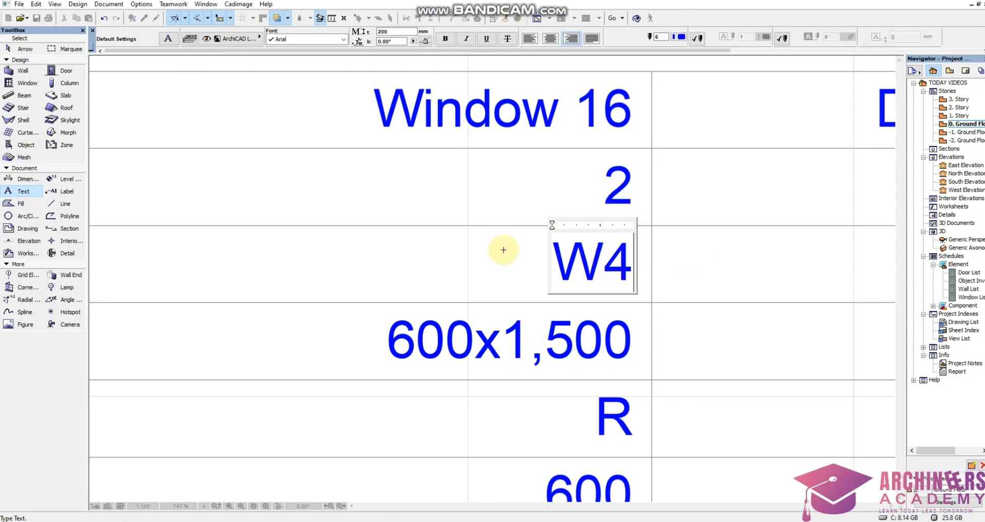
Copy the W4 code across to the 1,000x1,500 column's From Room Number cell and change the copy to W5.
scroll(445, 248, down, 4)
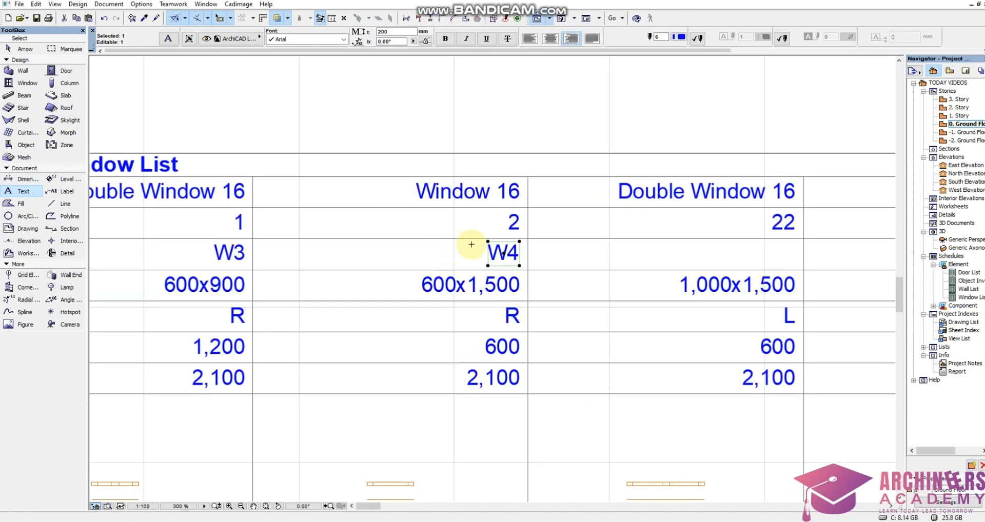
key(ctrl+shift+d)
click(512, 264)
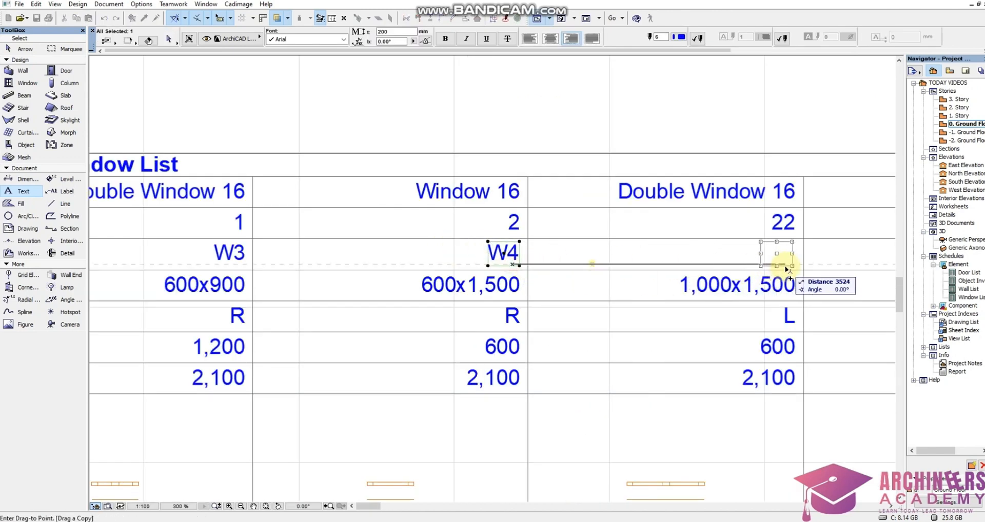
click(790, 267)
scroll(700, 266, down, 3)
scroll(667, 260, up, 5)
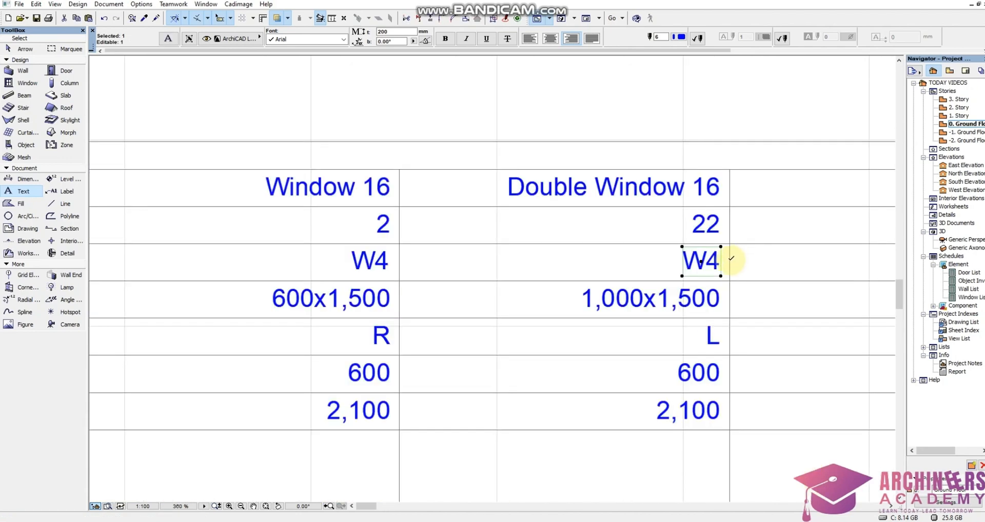
double_click(692, 274)
drag(699, 267, 711, 272)
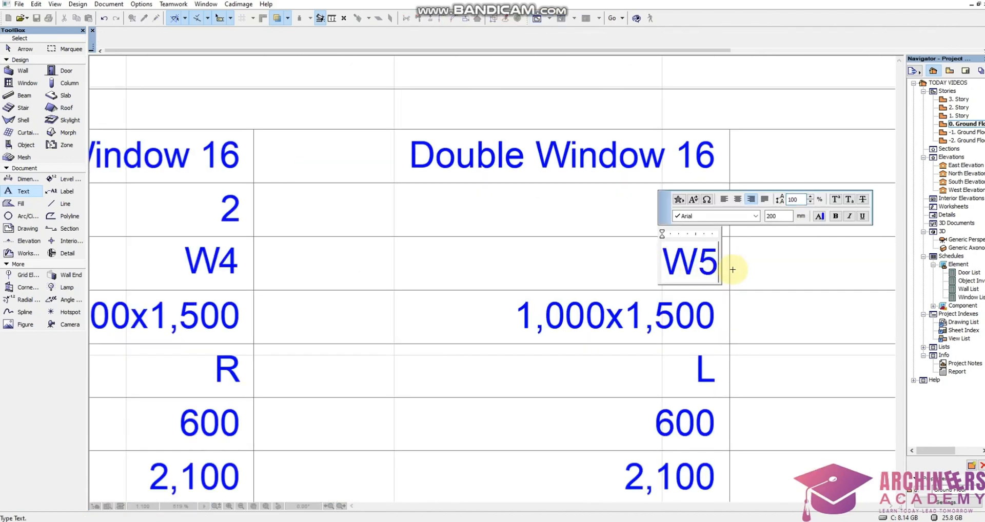
text(5)
click(733, 269)
Copy the W5 code across to the 600x4,650 column's From Room Number cell and change the copy to W6.
scroll(577, 269, down, 4)
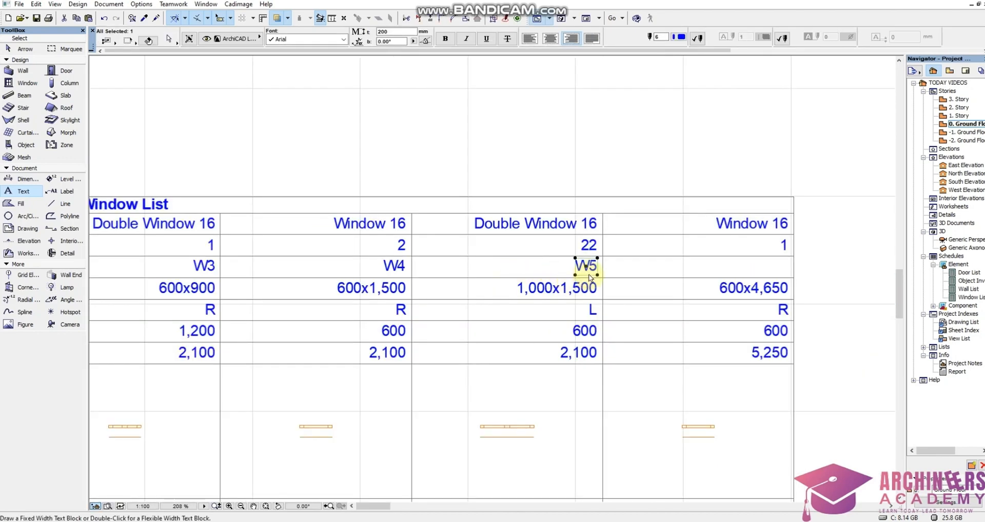
drag(590, 278, 794, 283)
scroll(782, 279, up, 5)
double_click(769, 267)
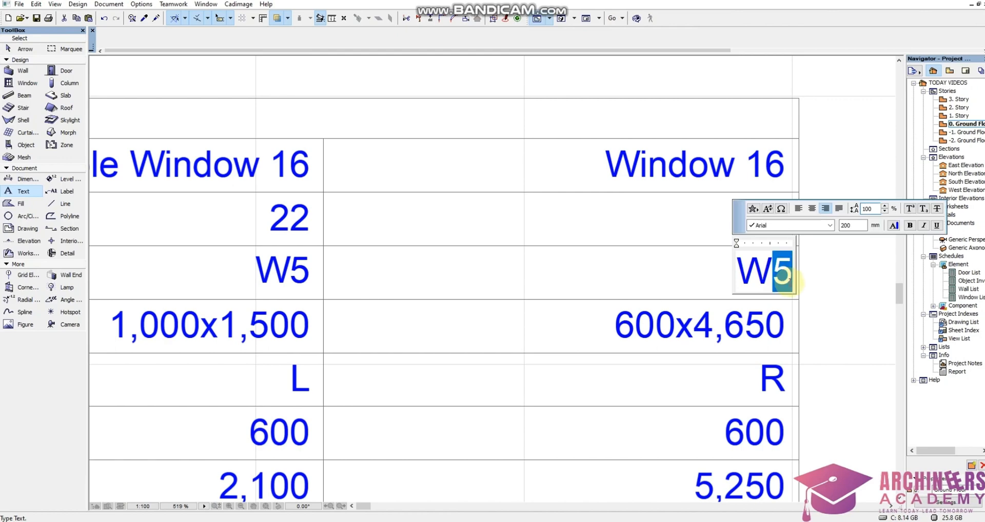
text(6)
click(598, 248)
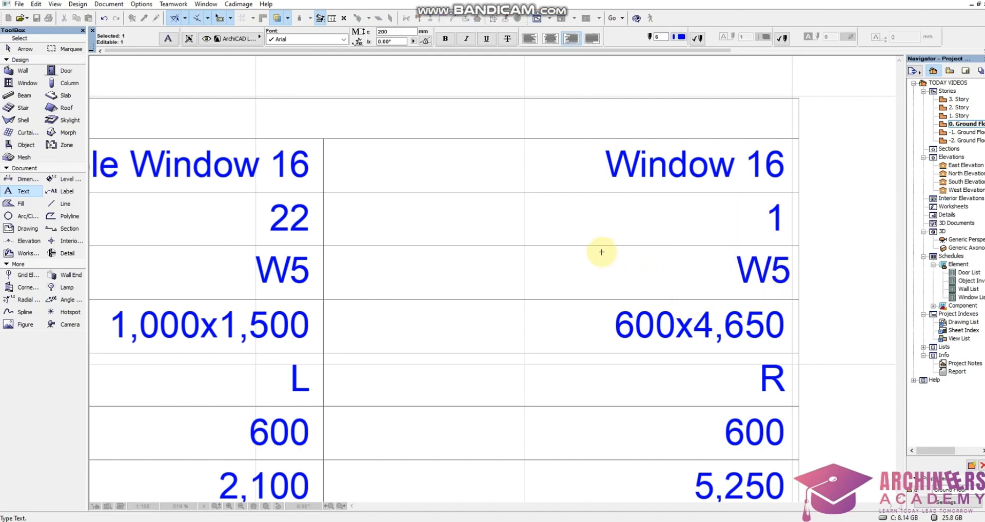
Browse the object library's 3D folders, including 3D Road signs, 3D Bed and 3D Pools, to examine the available objects.
scroll(605, 252, down, 5)
scroll(545, 182, down, 5)
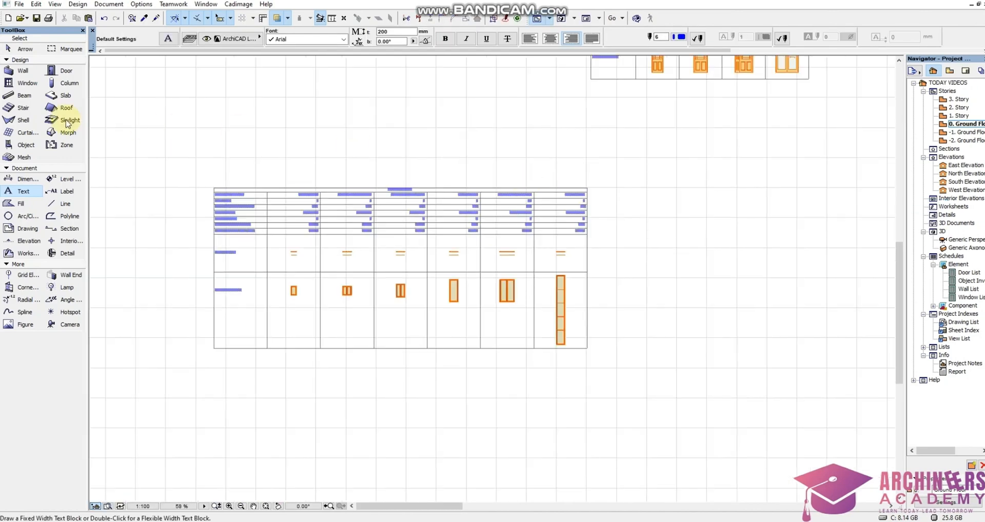
click(25, 145)
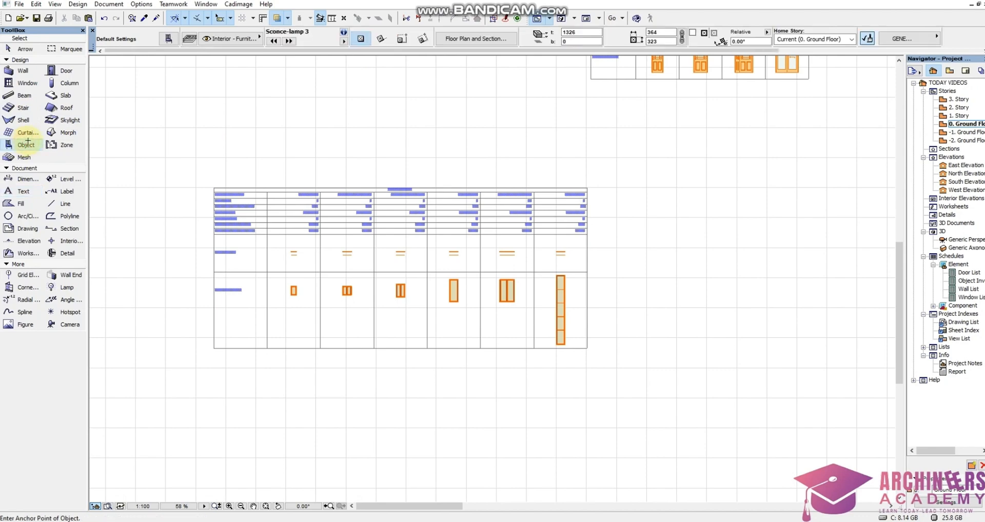
double_click(26, 145)
scroll(326, 96, up, 10)
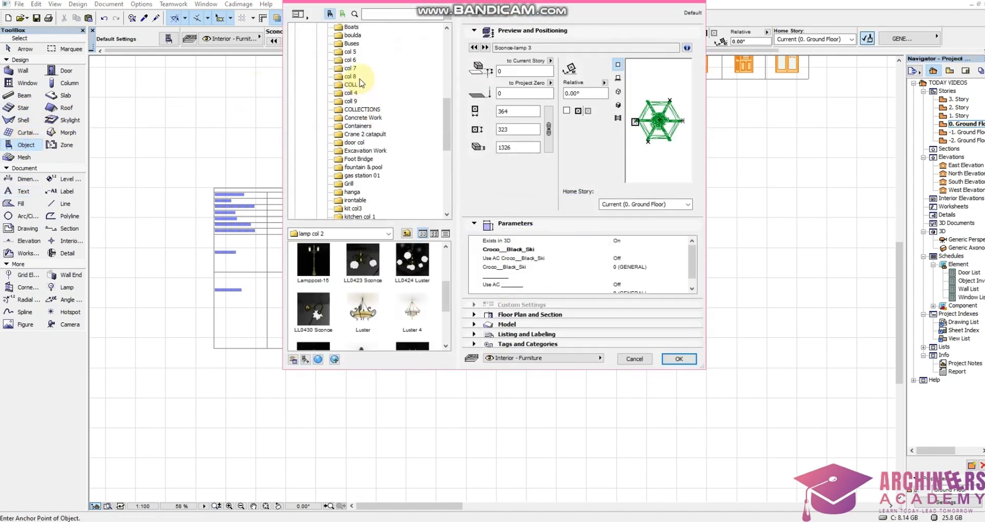
scroll(371, 109, up, 5)
click(351, 118)
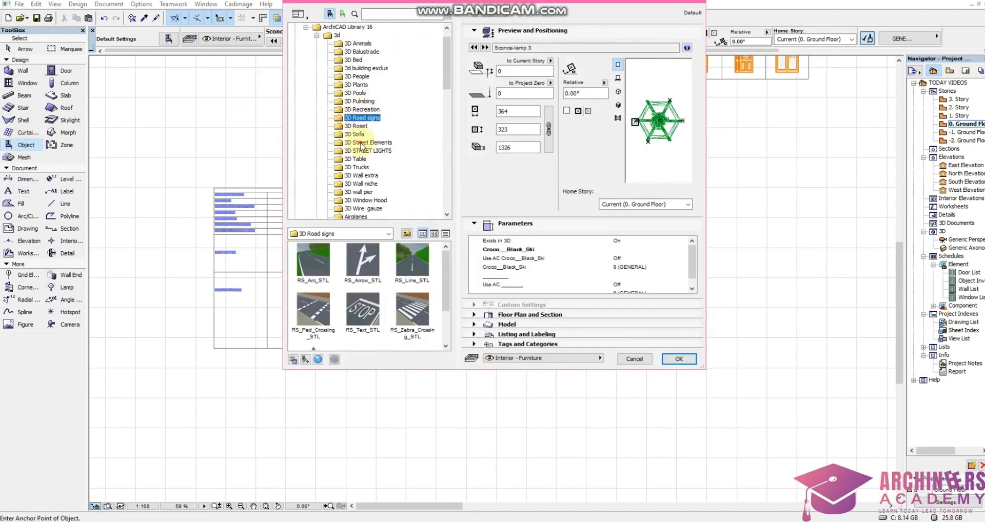
click(364, 143)
click(366, 175)
scroll(372, 138, down, 2)
click(356, 167)
click(363, 158)
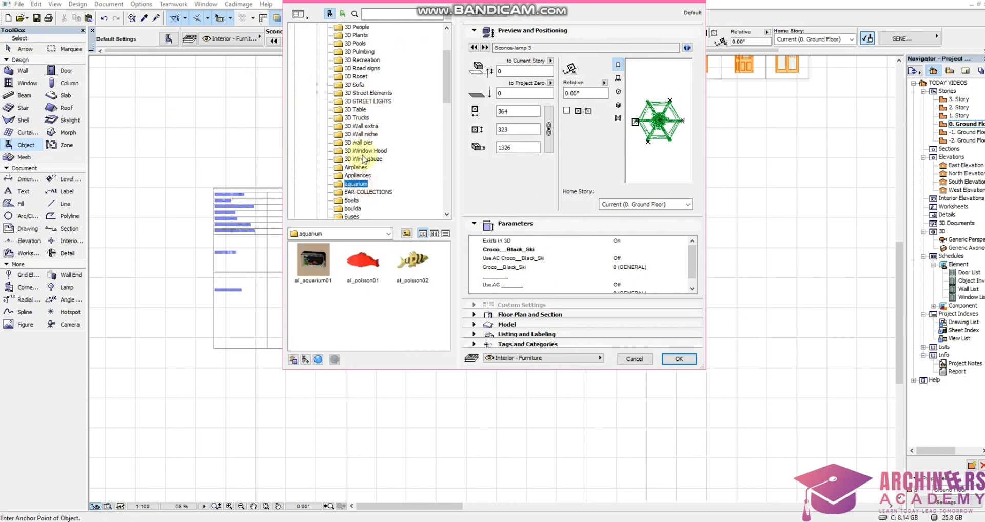
click(361, 125)
click(357, 93)
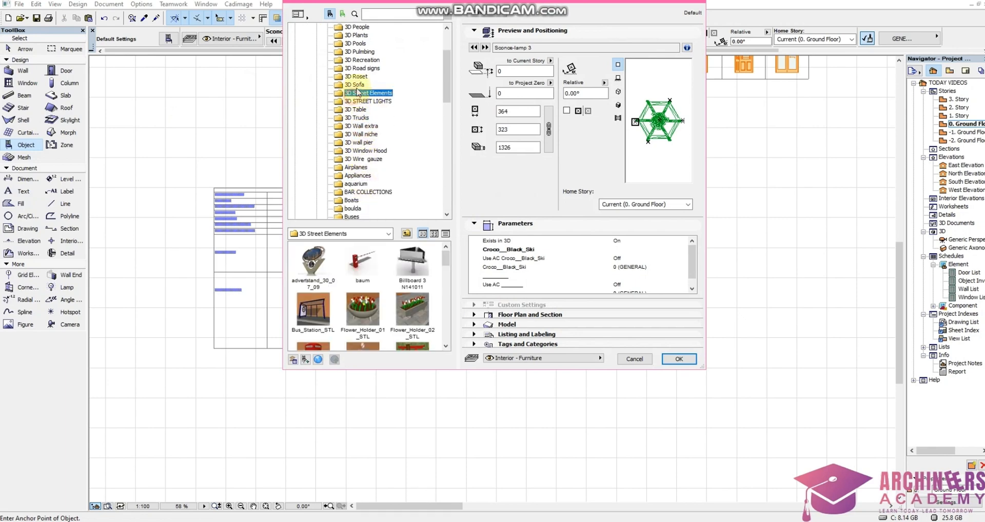
click(358, 52)
scroll(358, 72, up, 3)
click(357, 77)
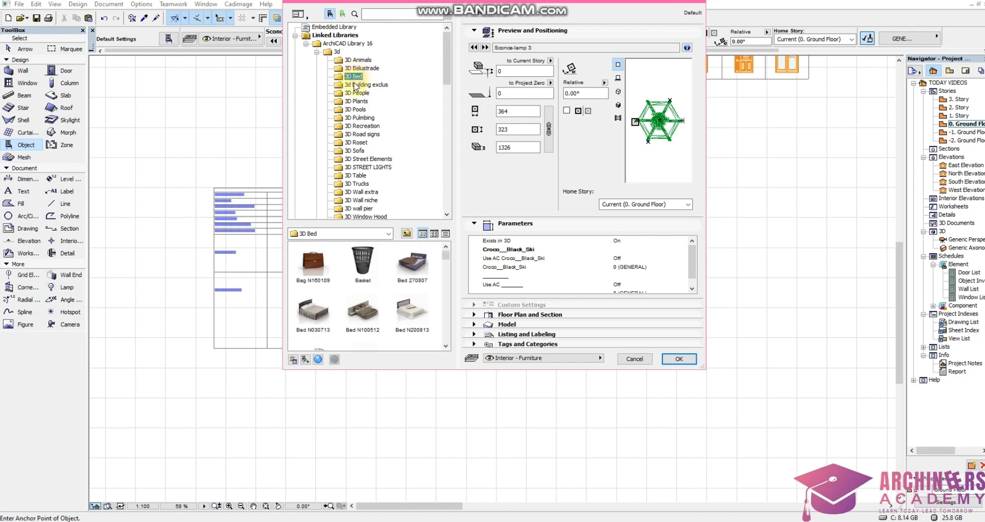
click(355, 109)
click(359, 134)
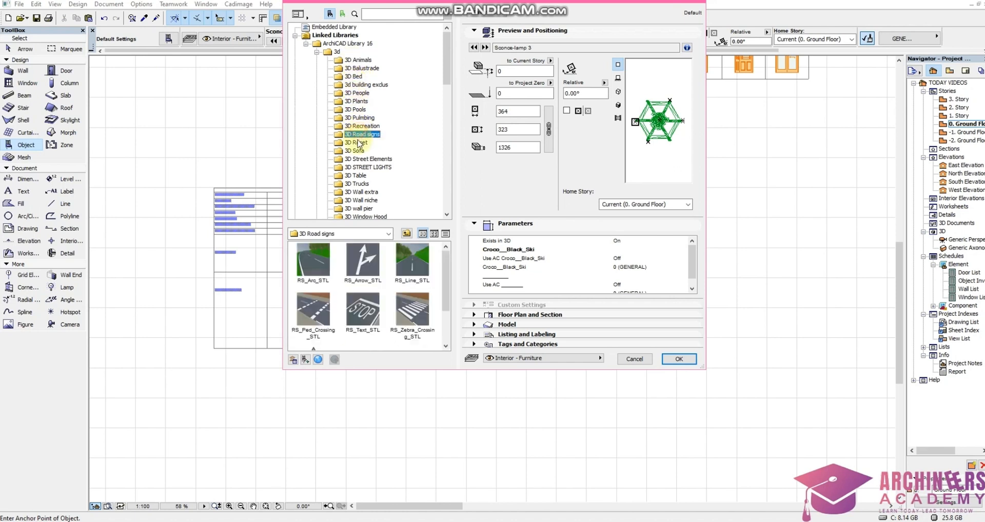
click(355, 109)
scroll(360, 267, down, 2)
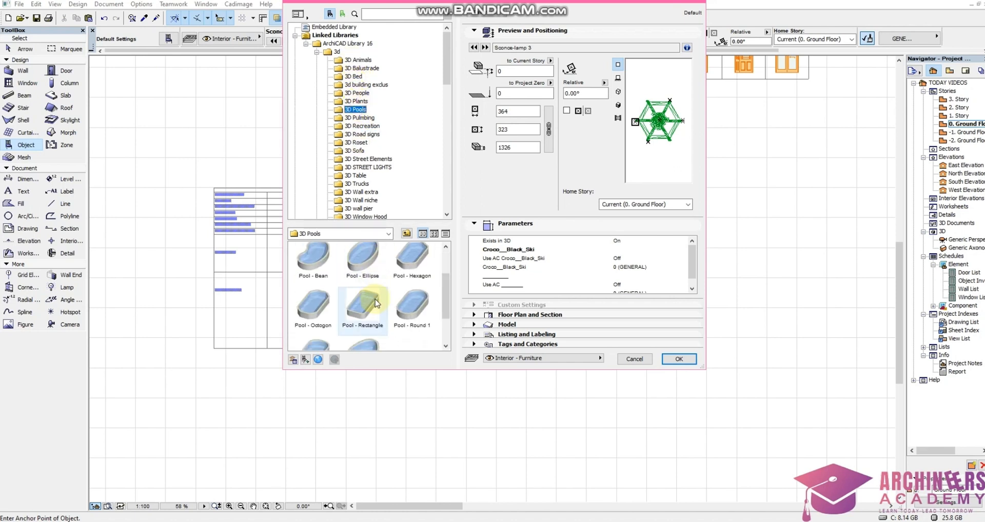
scroll(372, 296, up, 2)
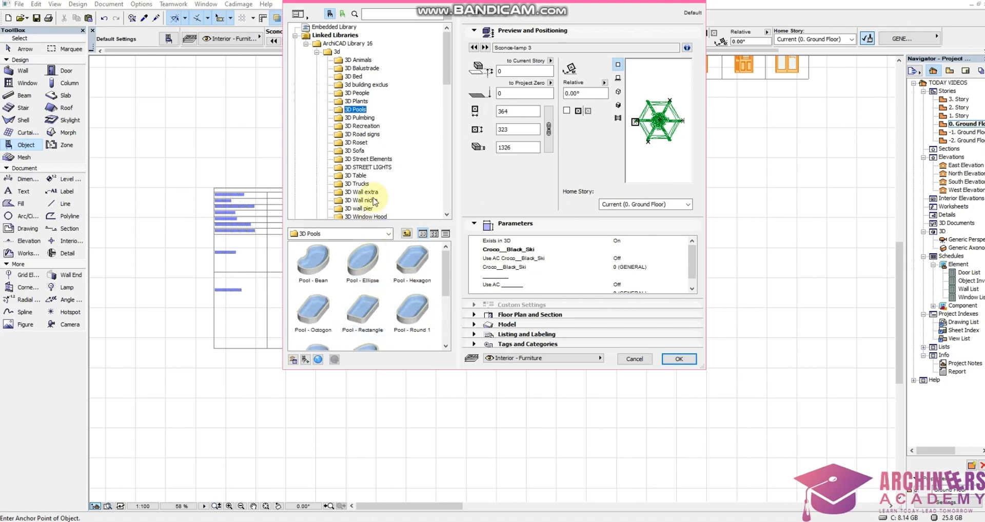
click(678, 360)
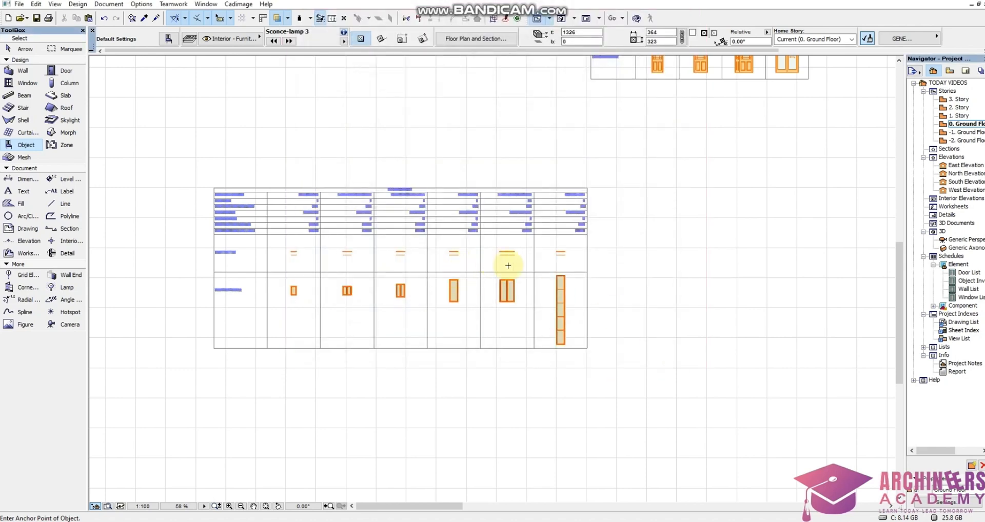
Select the whole Window List and move it directly beneath the door schedule.
scroll(508, 265, down, 4)
shift+drag(568, 227, 349, 362)
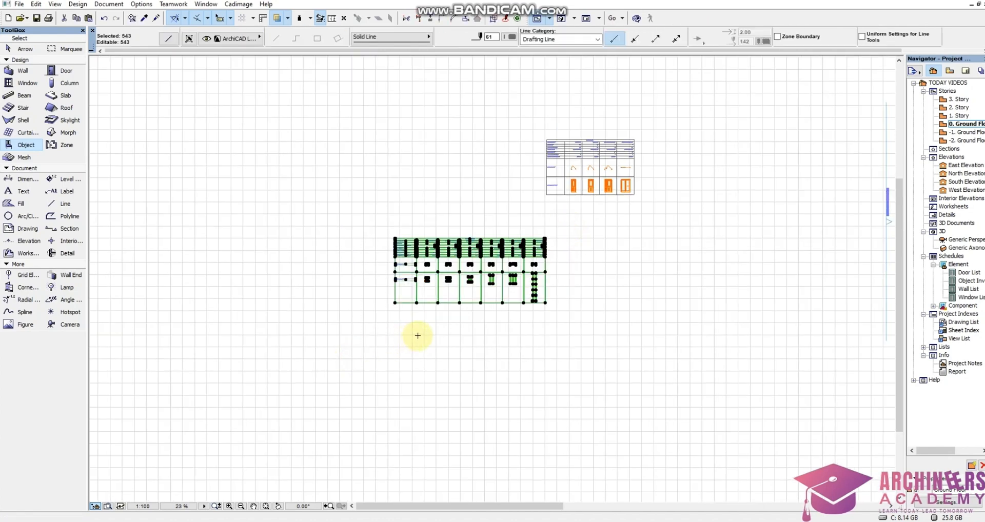
click(545, 250)
scroll(656, 230, up, 3)
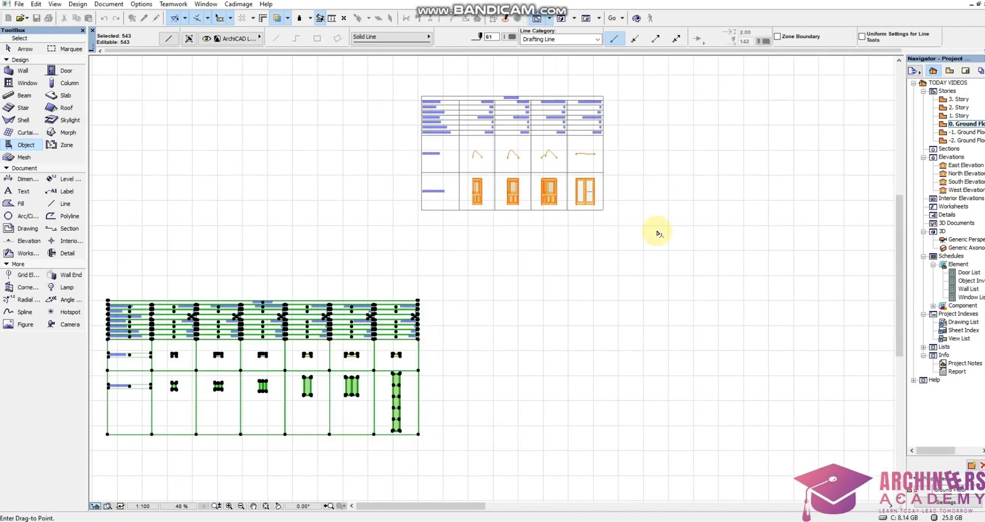
click(662, 232)
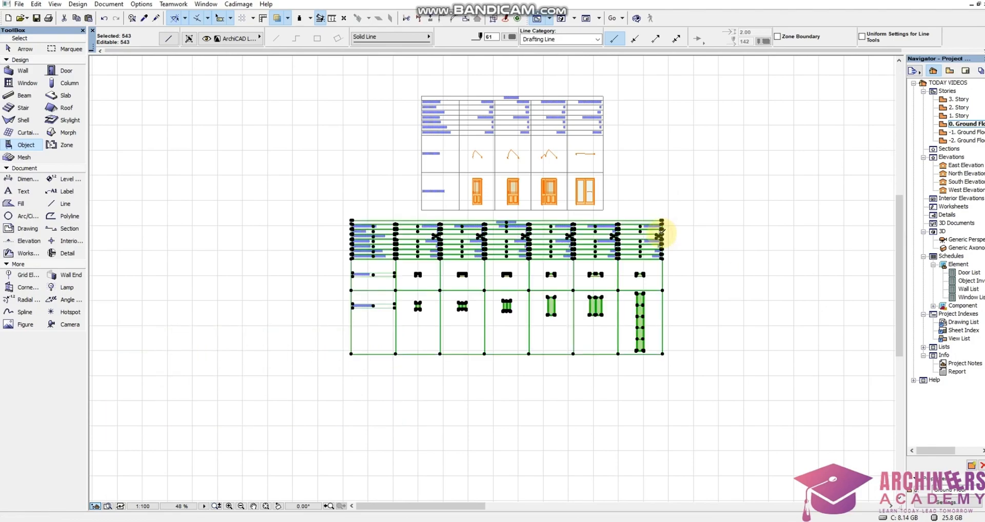